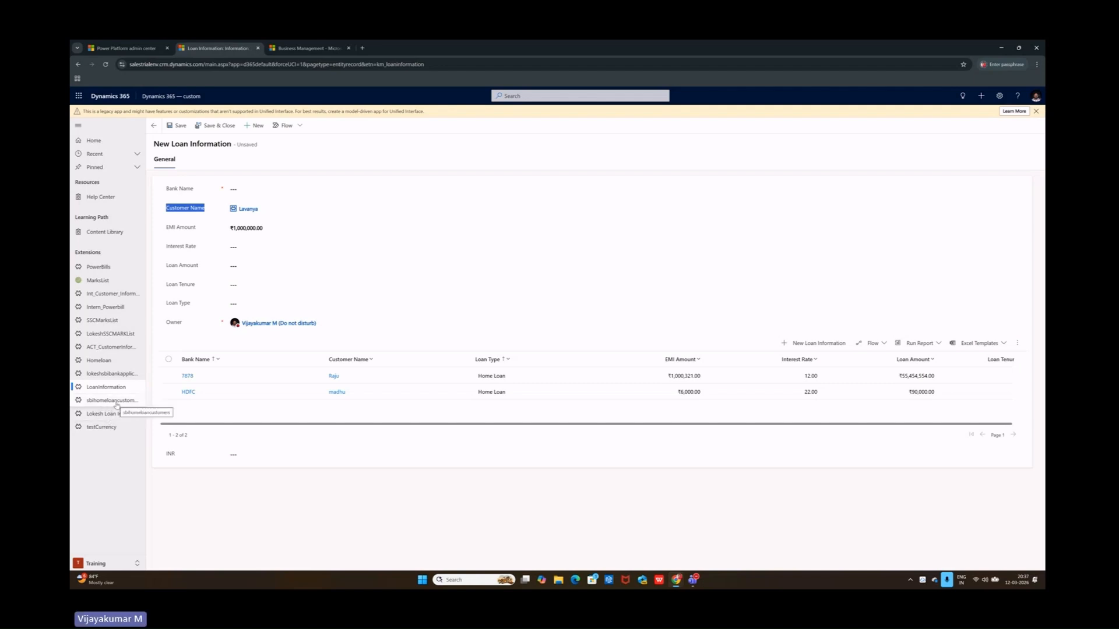
Discard the unsaved loan entry and open an sbihomeloancustomers record to view the customer's phone number and e-mail
click(191, 360)
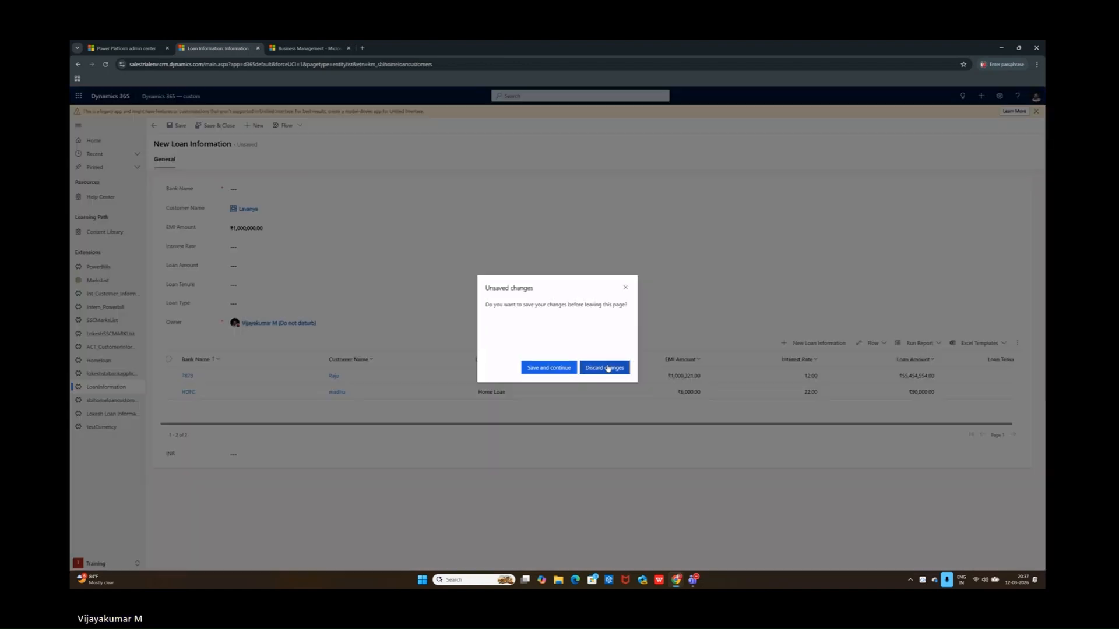
click(604, 368)
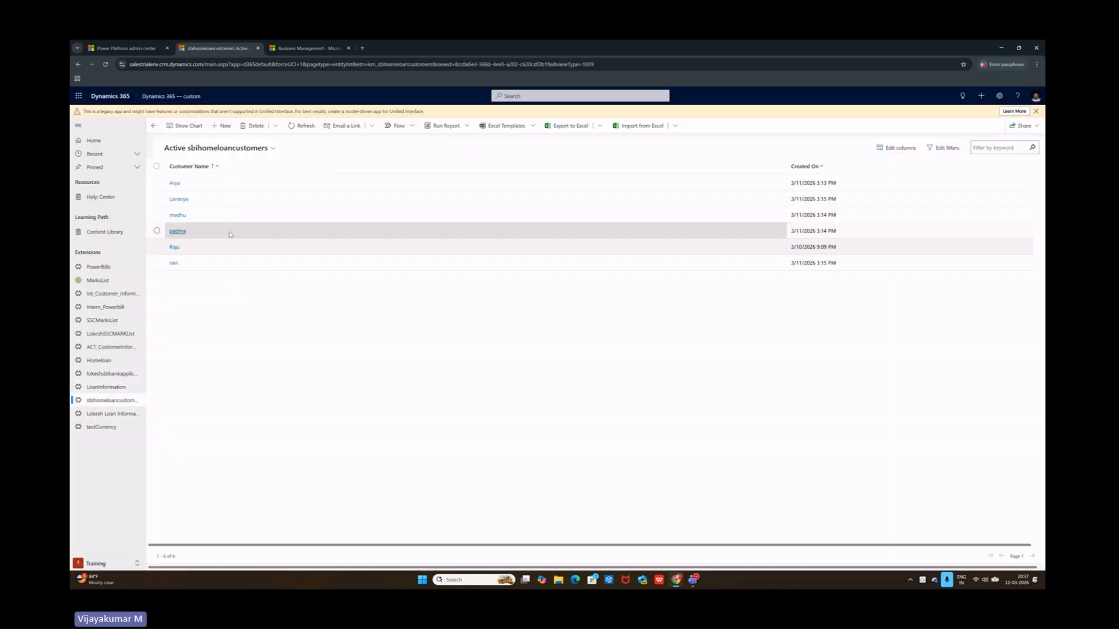
click(181, 199)
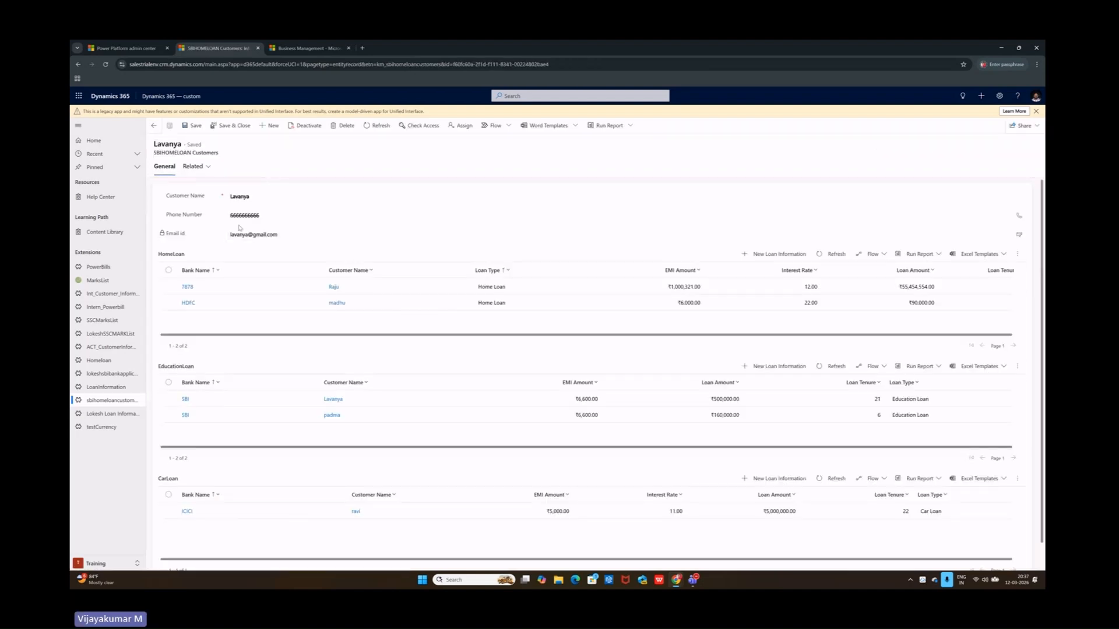
drag(231, 235, 279, 235)
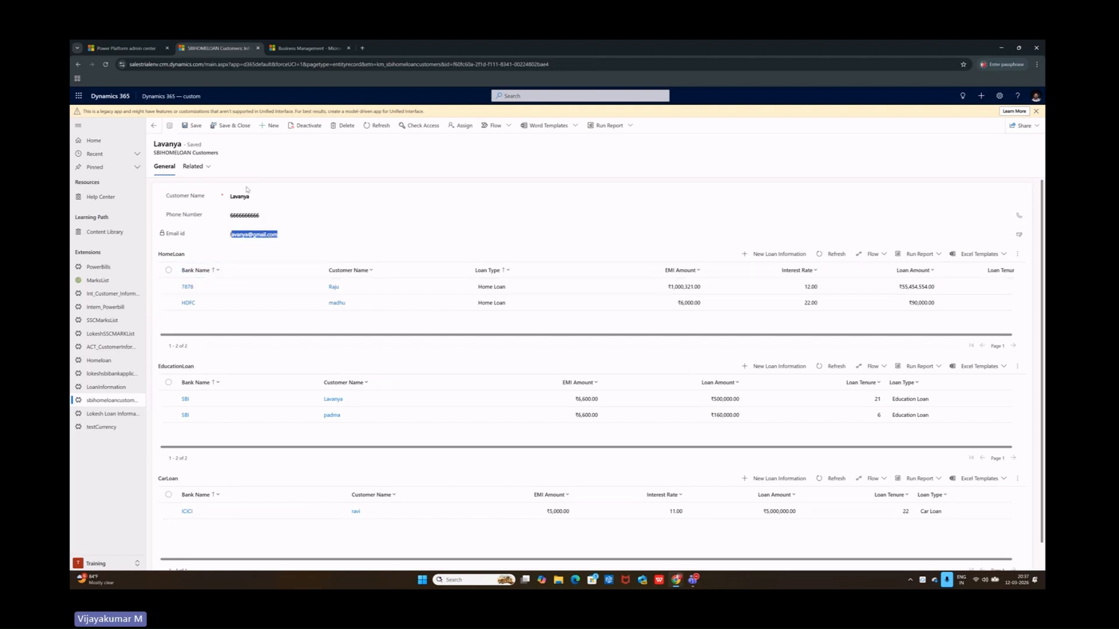
Start a new LoanInformation record and fill the Customer Name lookup with one of the recent customers
click(118, 389)
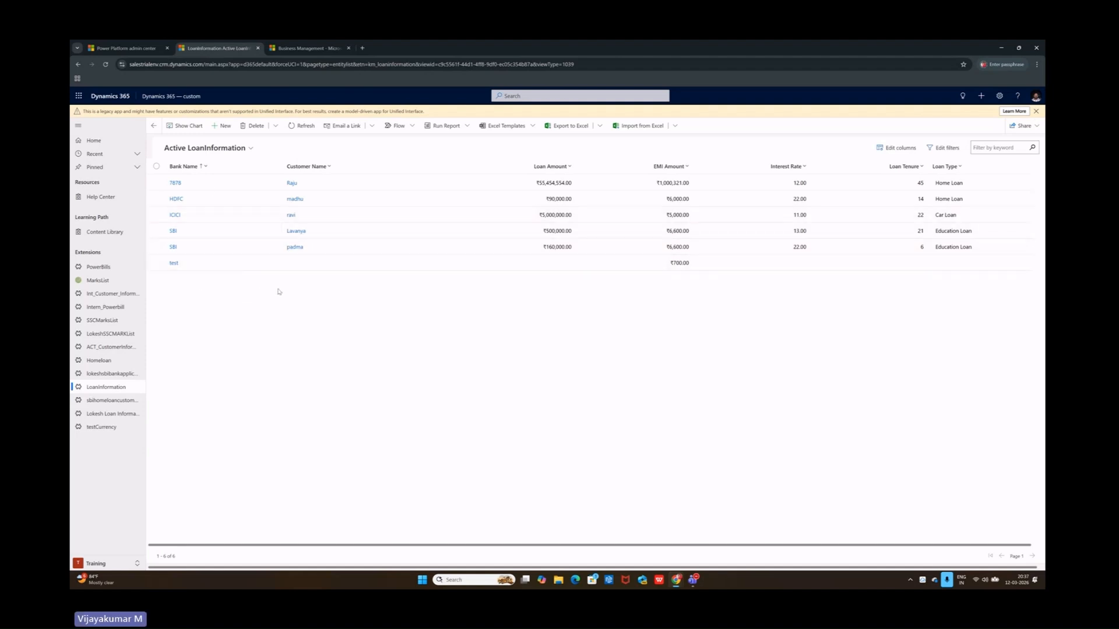
click(220, 126)
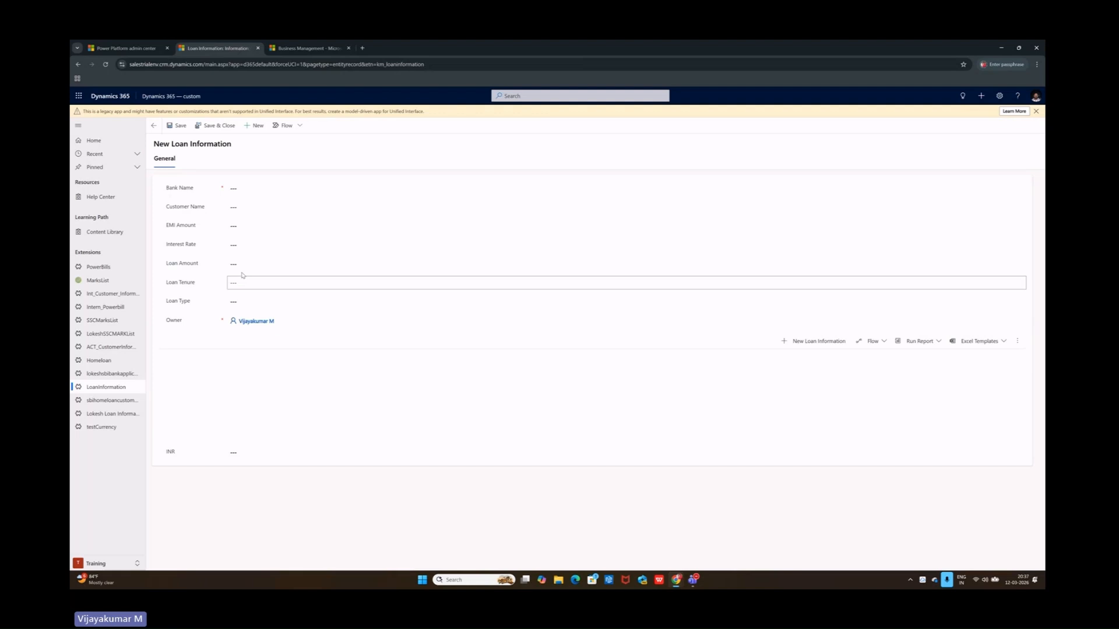
click(251, 206)
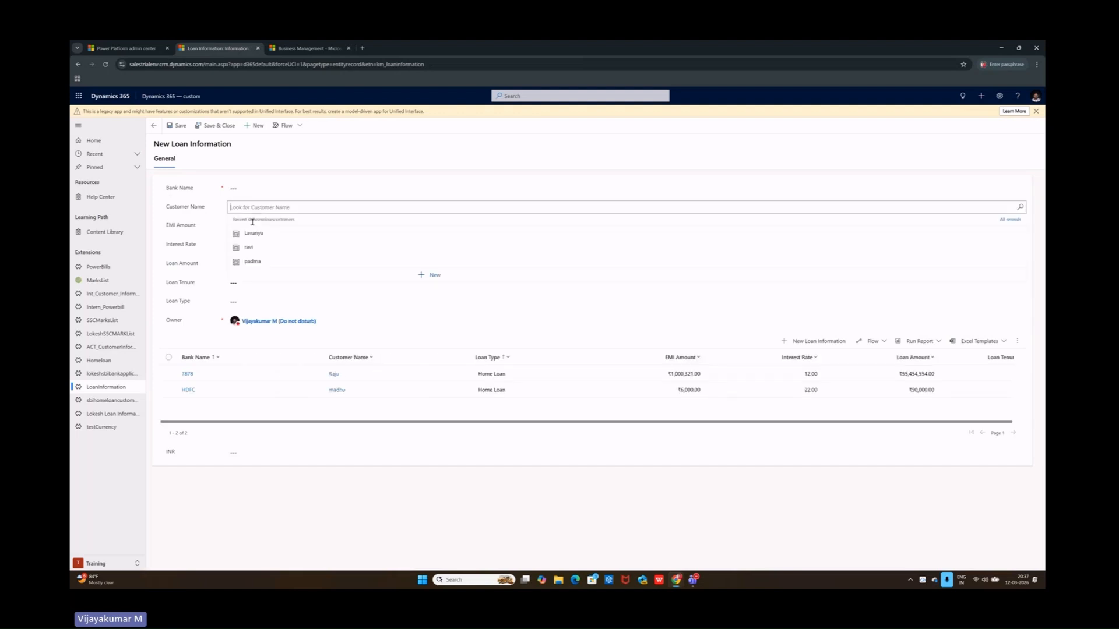
click(253, 250)
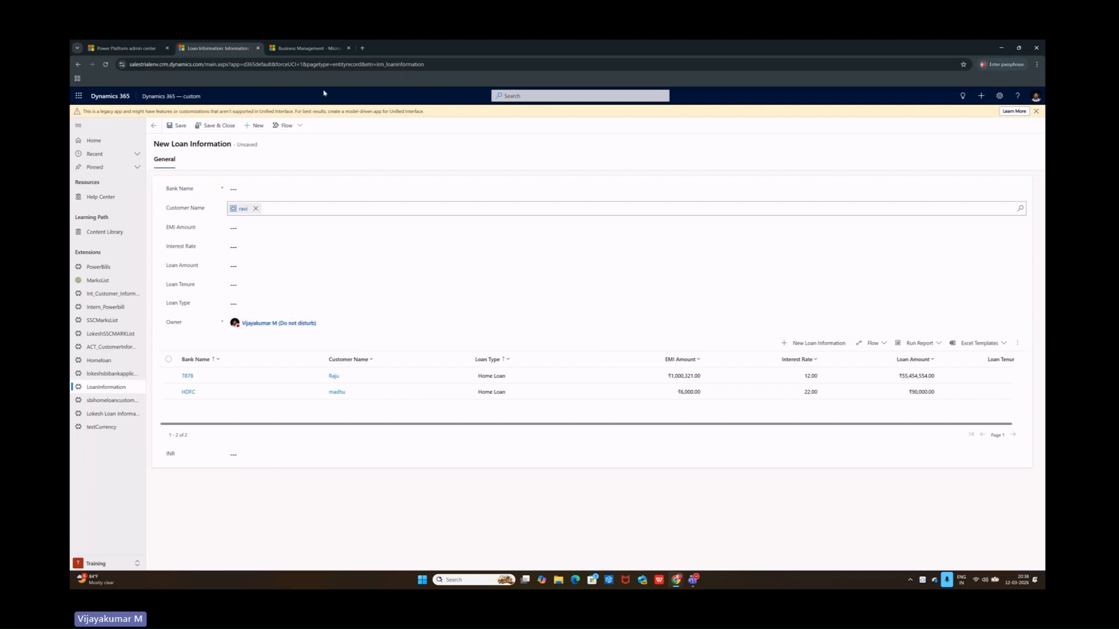
Open the KumarSolutions solution from the advanced settings in a maximized window
click(998, 96)
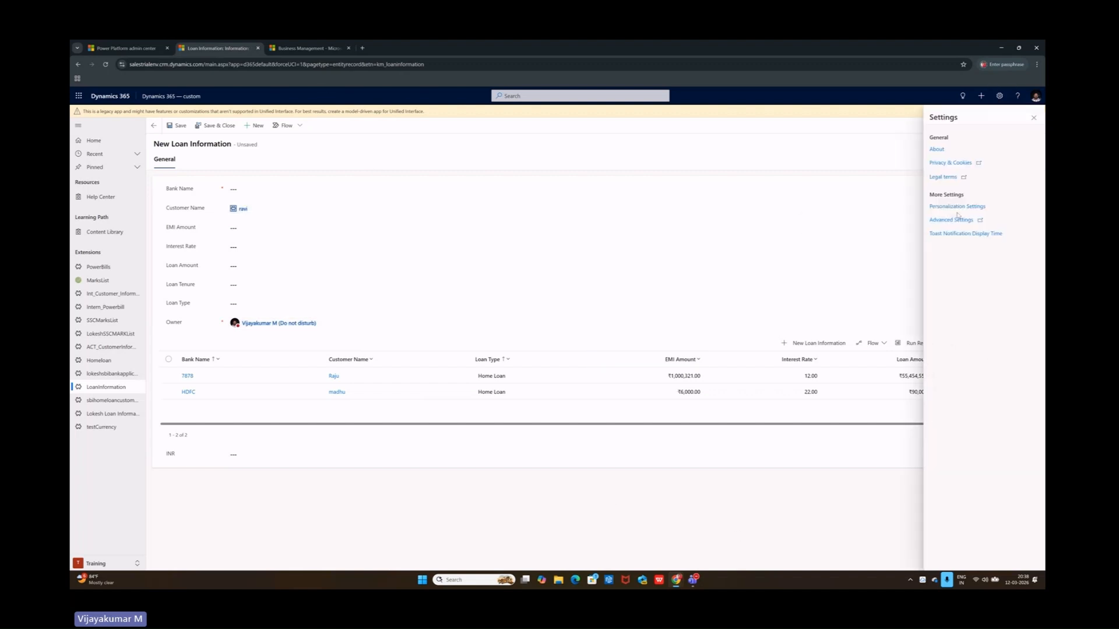
click(956, 222)
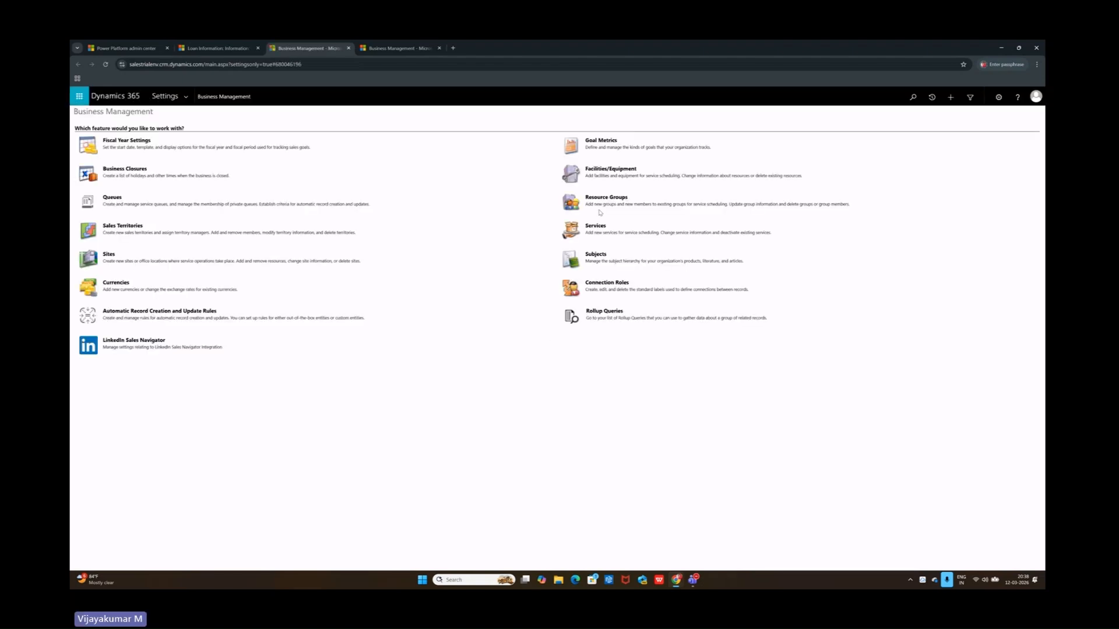
click(186, 98)
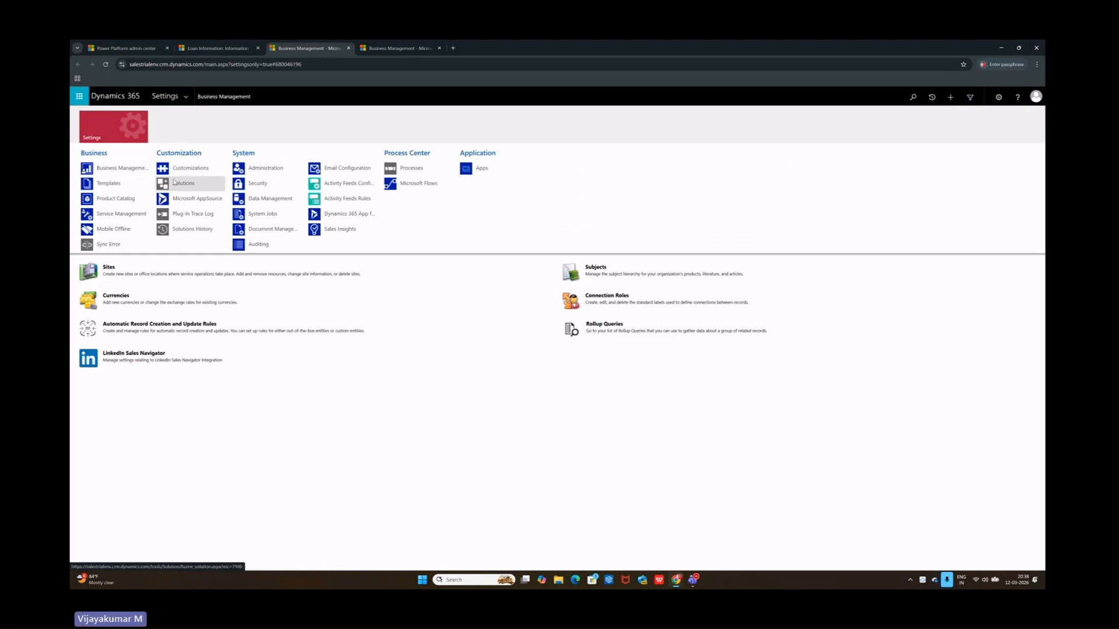
click(181, 184)
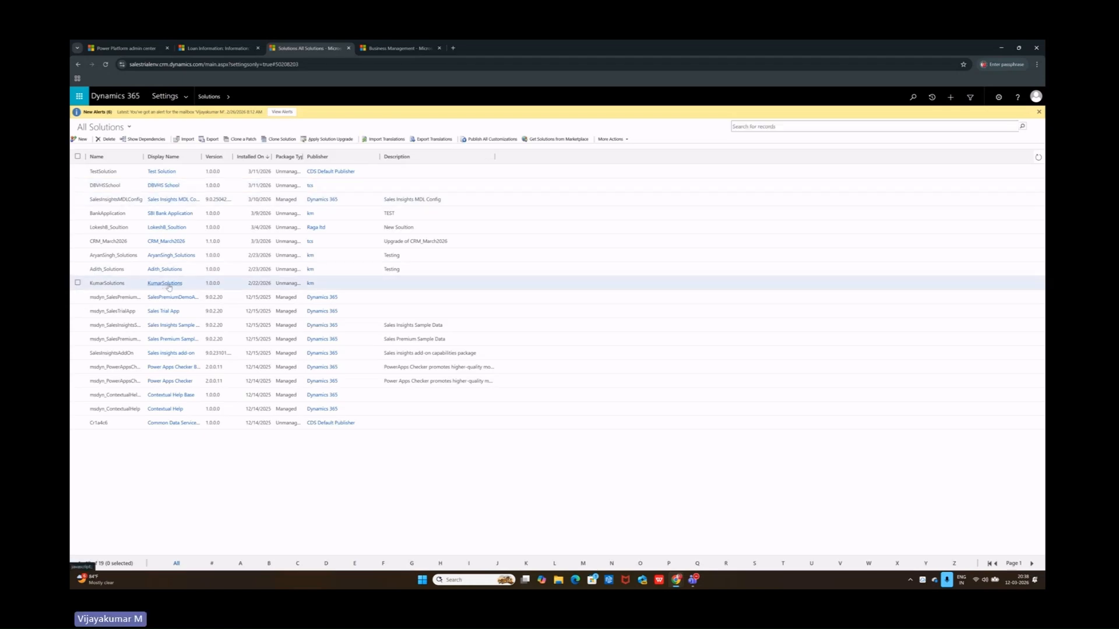
double_click(265, 282)
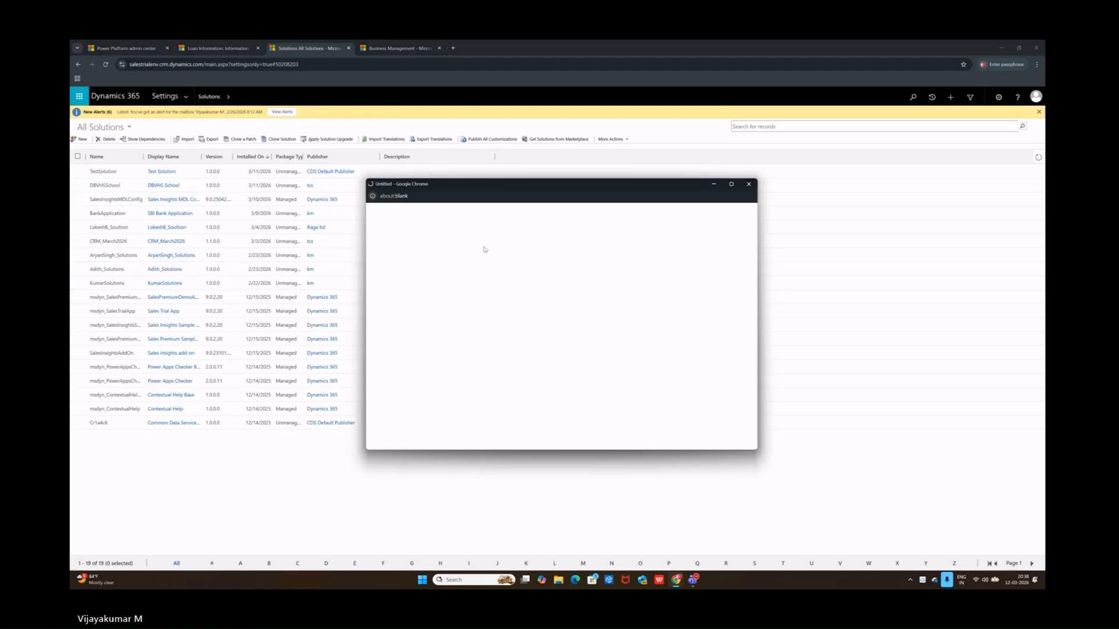
click(731, 184)
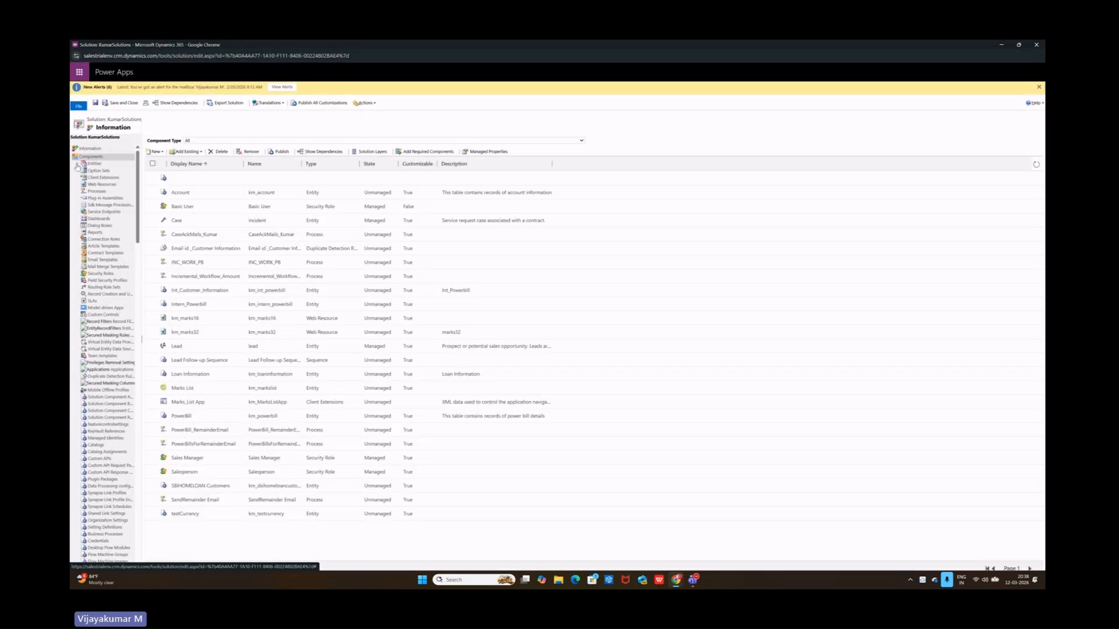
Create a new Quick View Form for the SBIHOMELOAN Customers entity
click(77, 165)
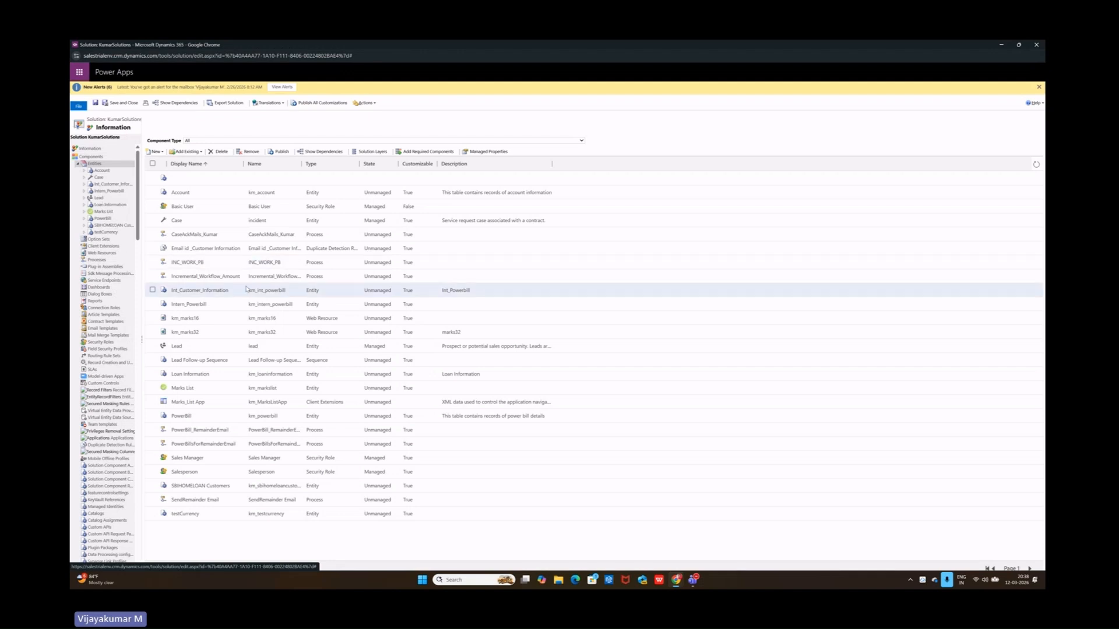
click(116, 227)
click(85, 226)
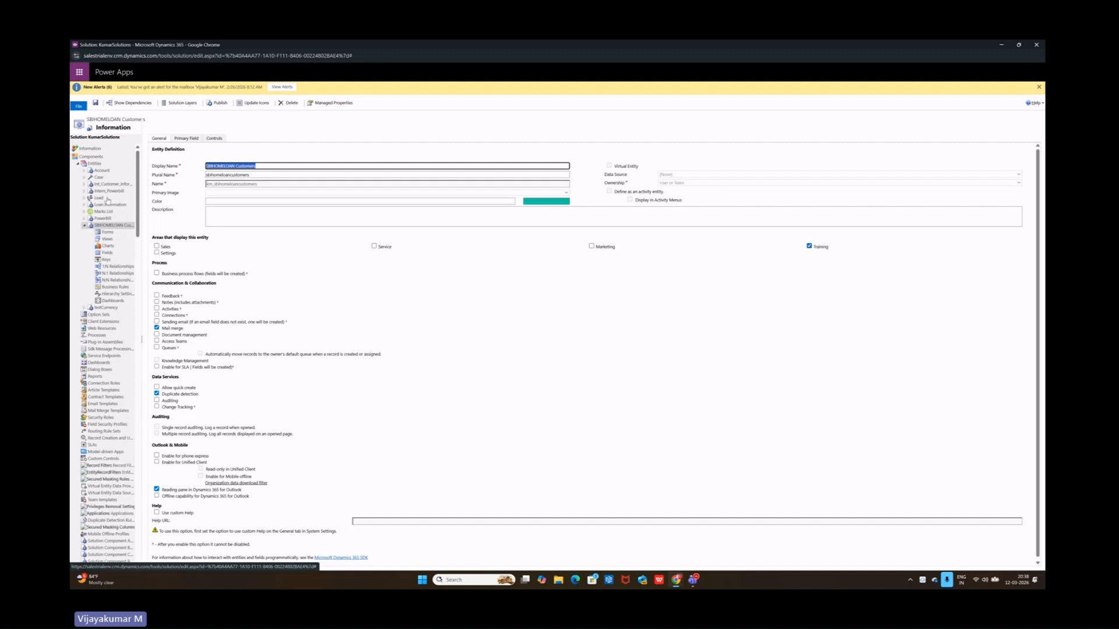
click(113, 233)
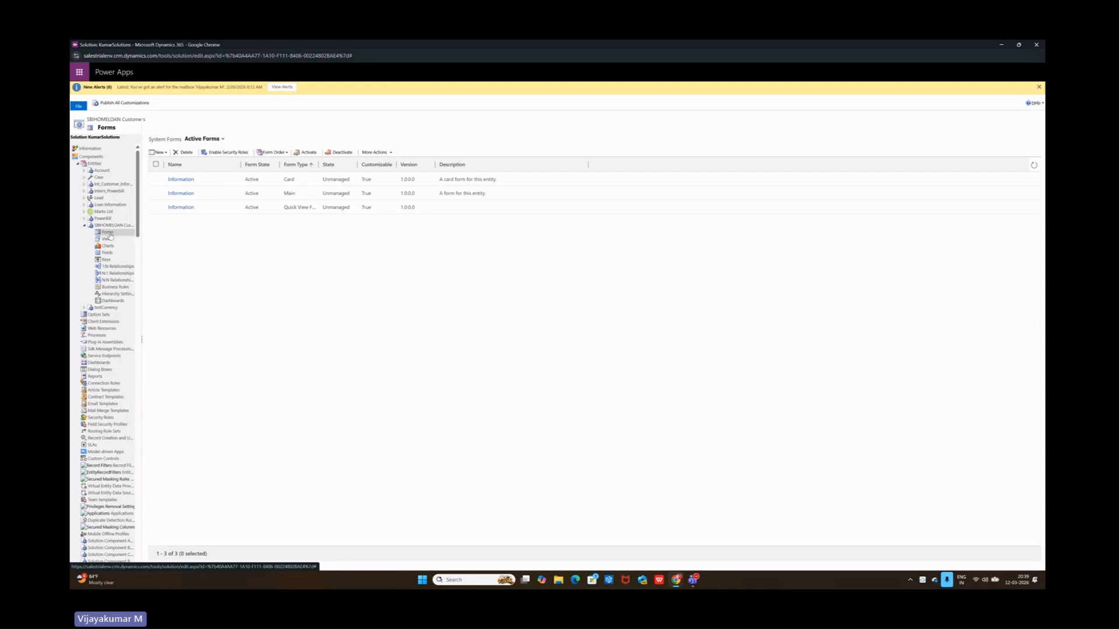
click(158, 152)
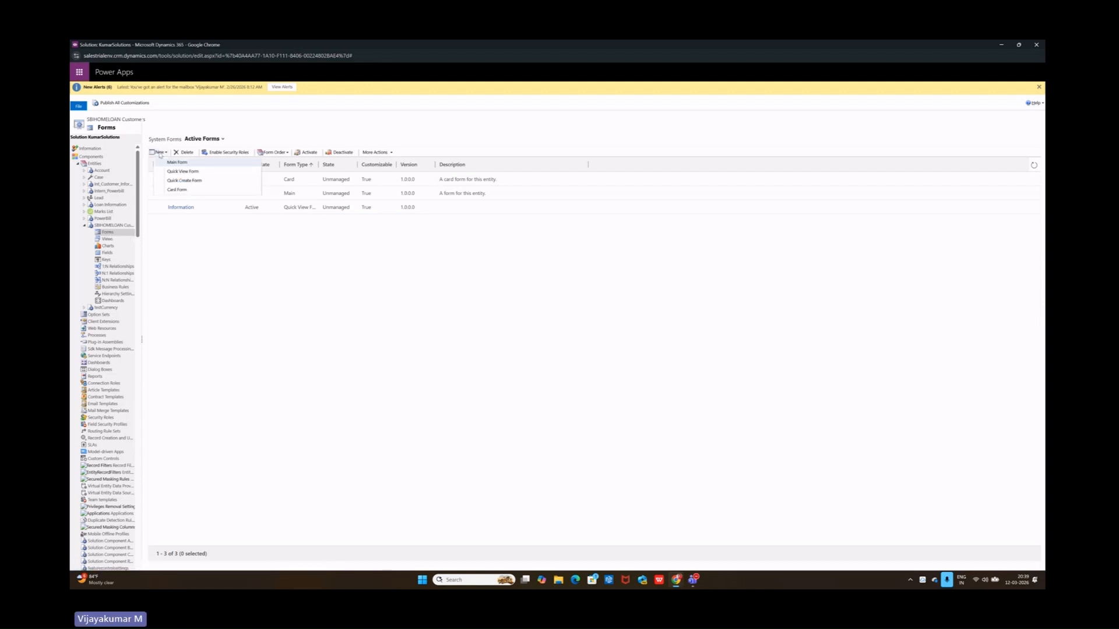
click(183, 171)
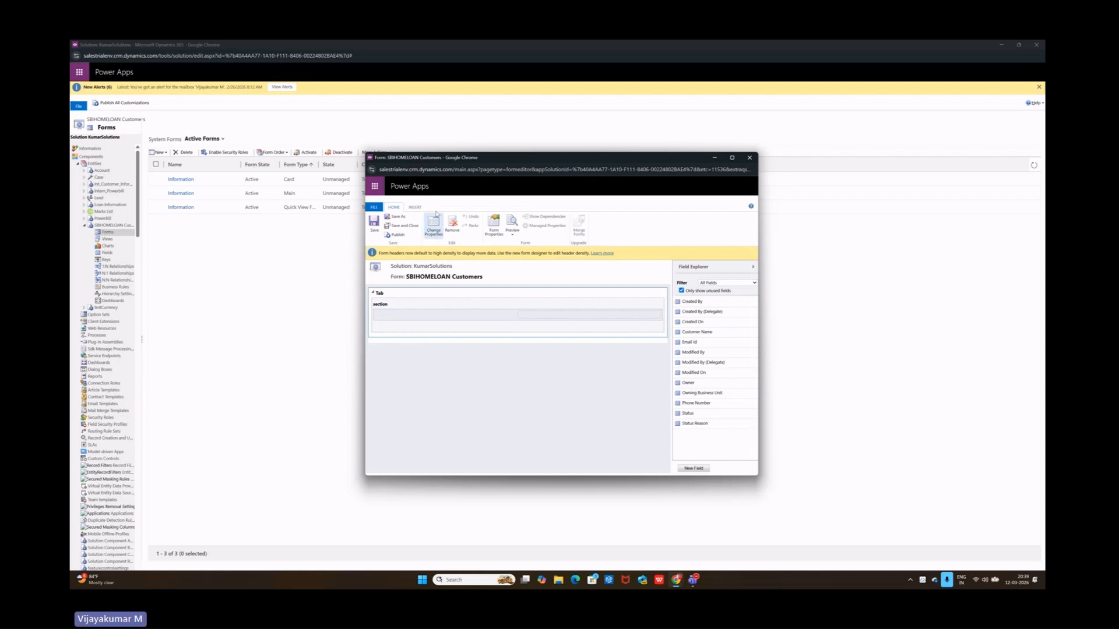
Name the new quick view form QuickCustomer in its form properties
click(494, 231)
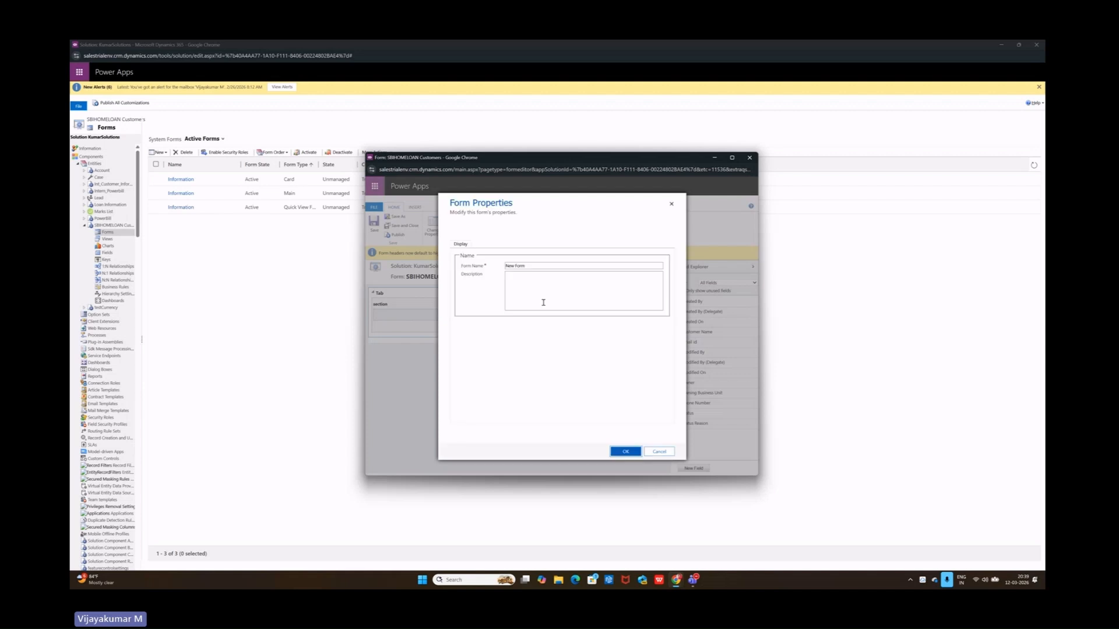
click(530, 266)
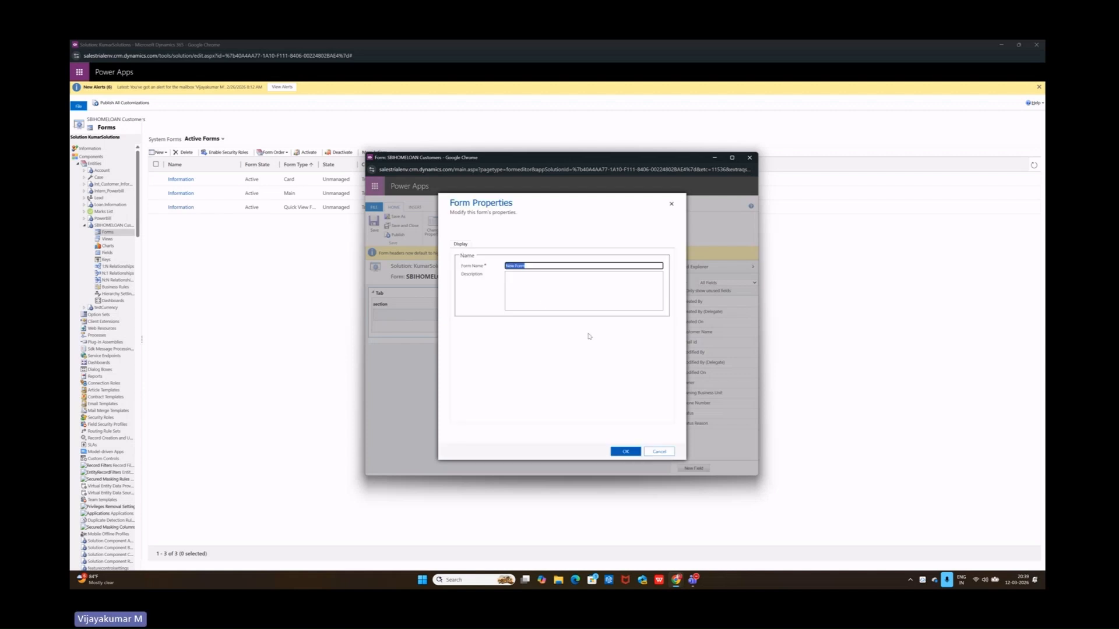
text(Q)
key(Caps_Lock)
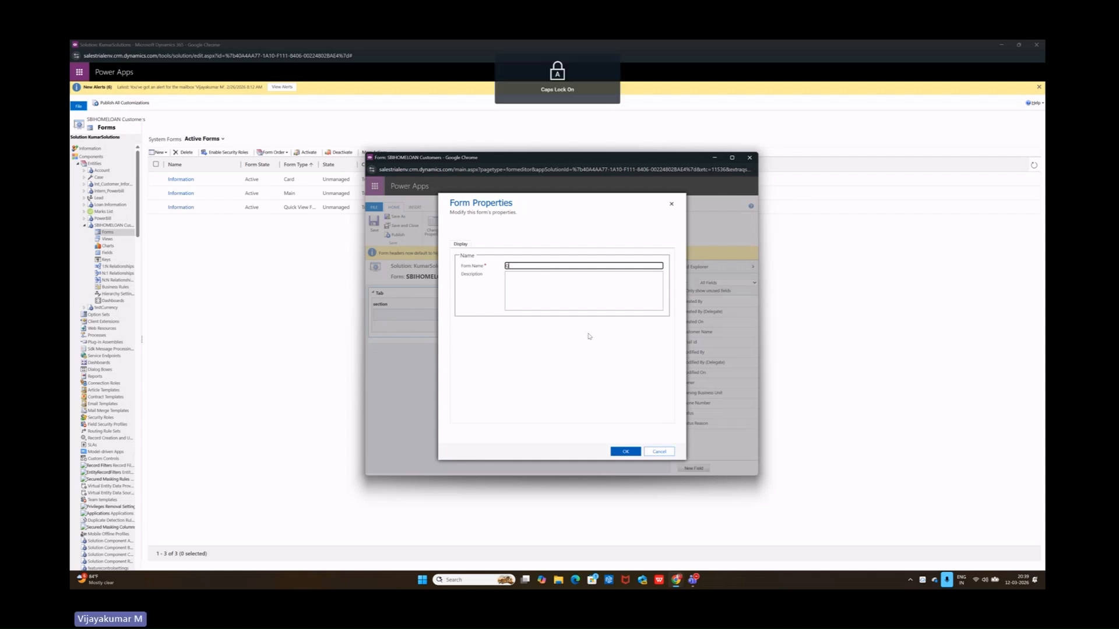
text(uick)
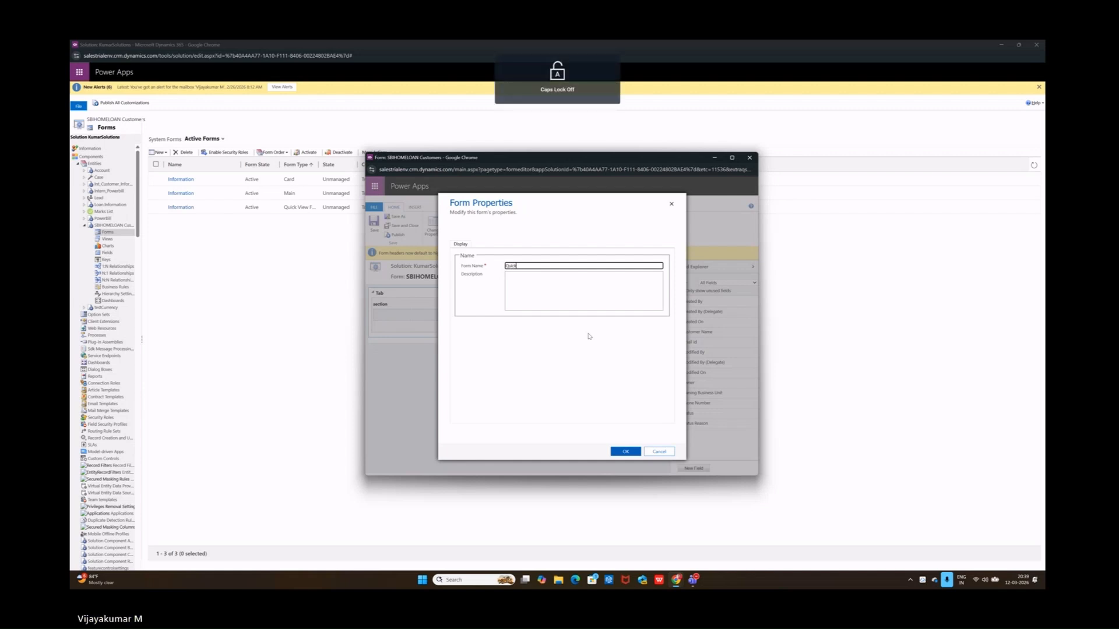
text(Customer)
key(Caps_Lock)
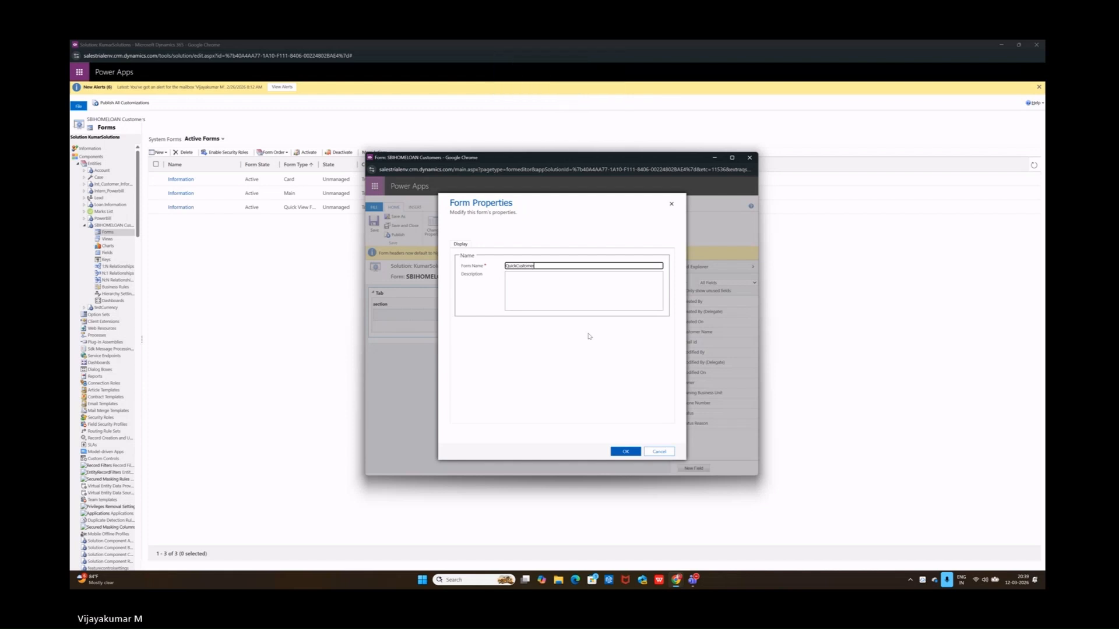
Set the form's description to QuickCustomerForm, reusing the form name as its beginning
double_click(540, 266)
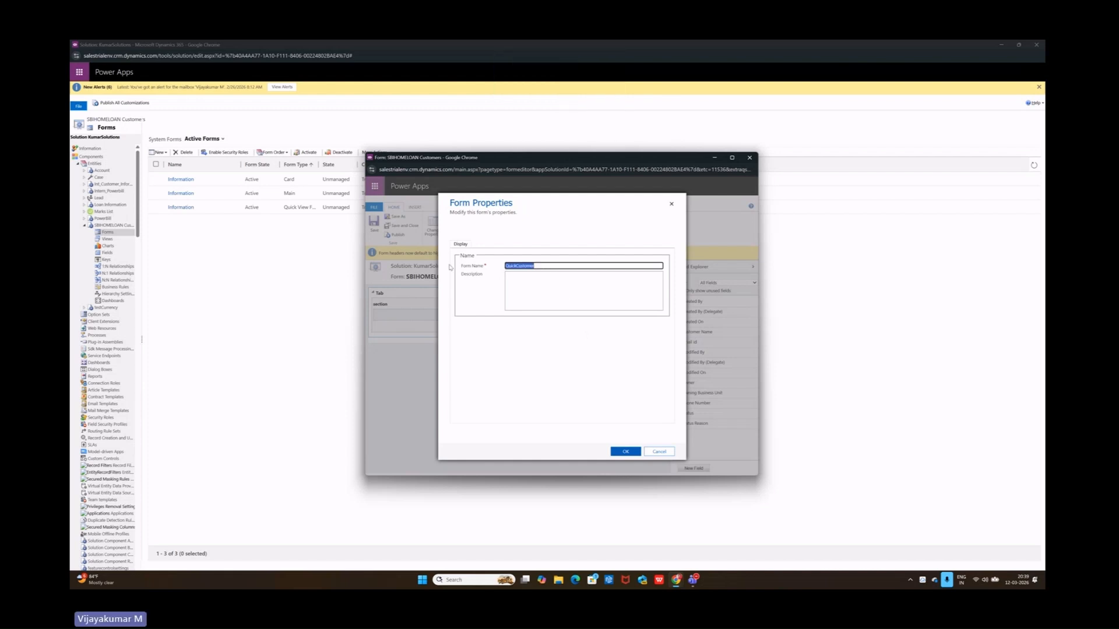
key(ctrl+c)
click(523, 284)
key(ctrl+v)
text(fOR)
key(Caps_Lock)
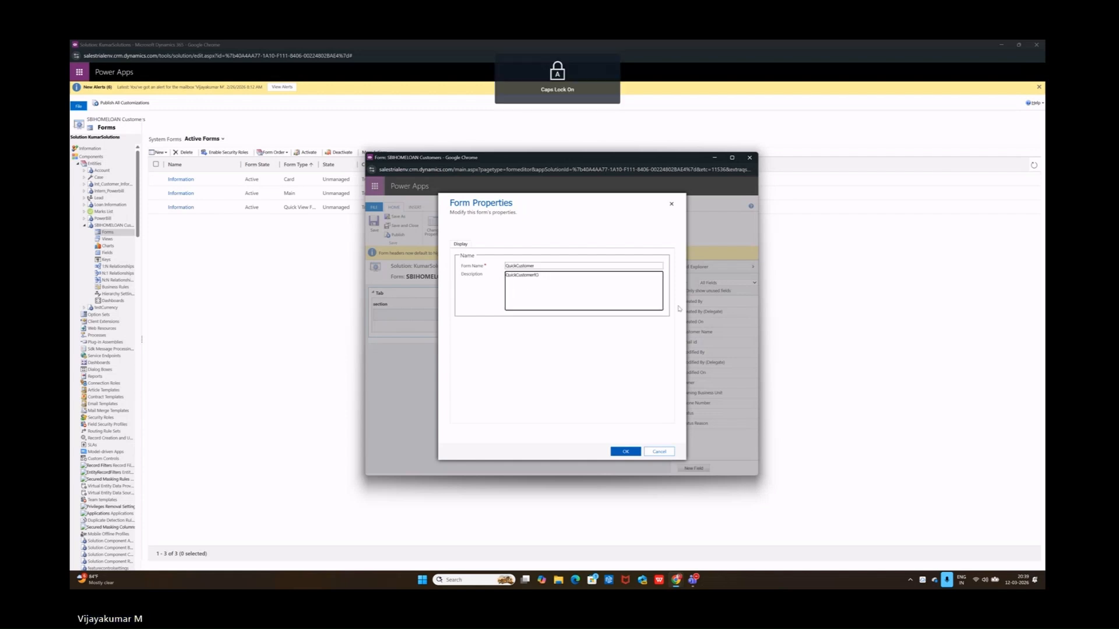
key(BackSpace)
key(BackSpace)
key(BackSpace)
text(For)
click(659, 450)
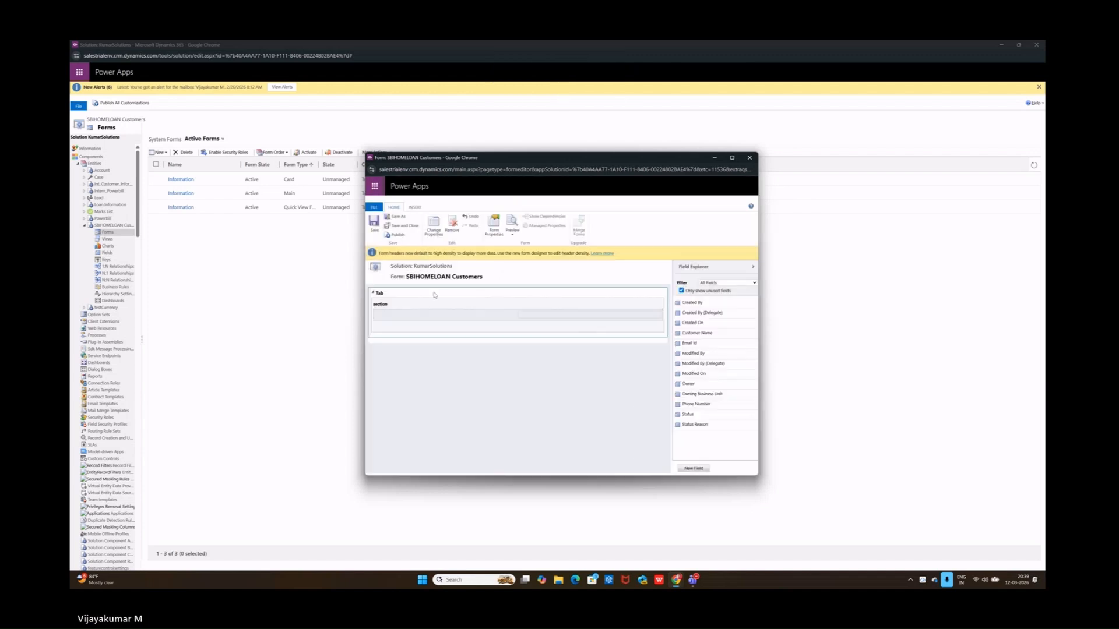
click(494, 228)
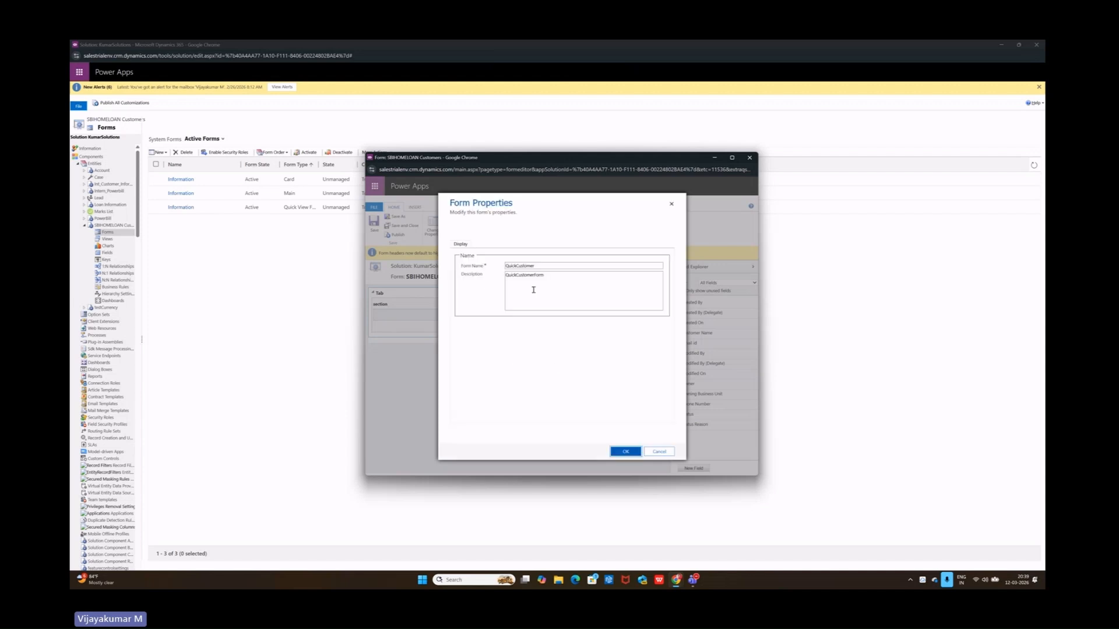
key(Escape)
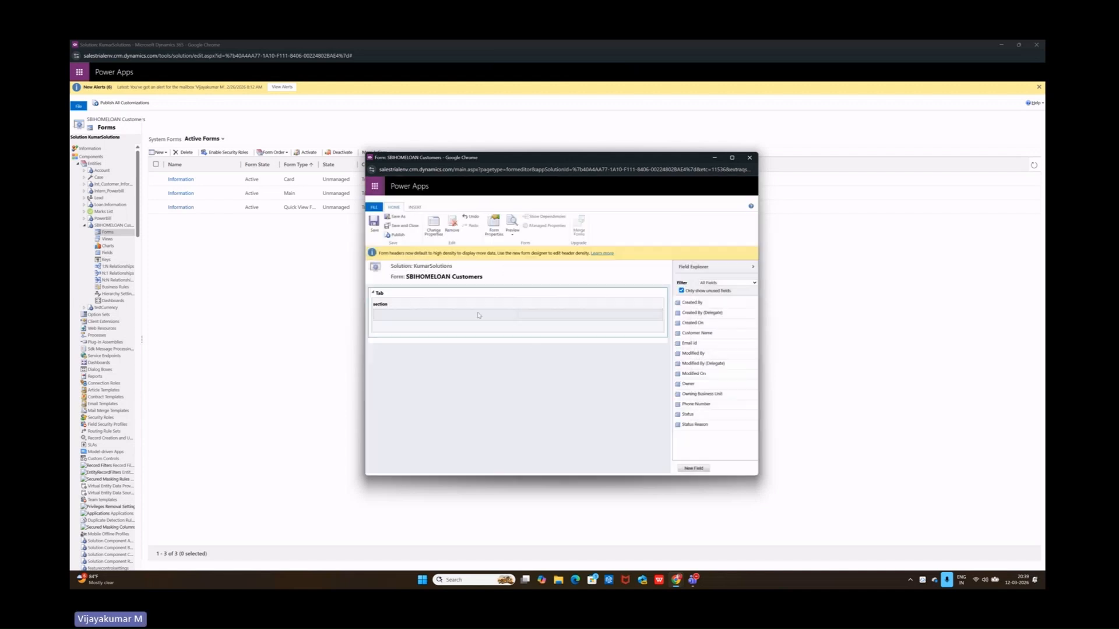
Set the section's name and label to CIF and show its label on the form
double_click(401, 307)
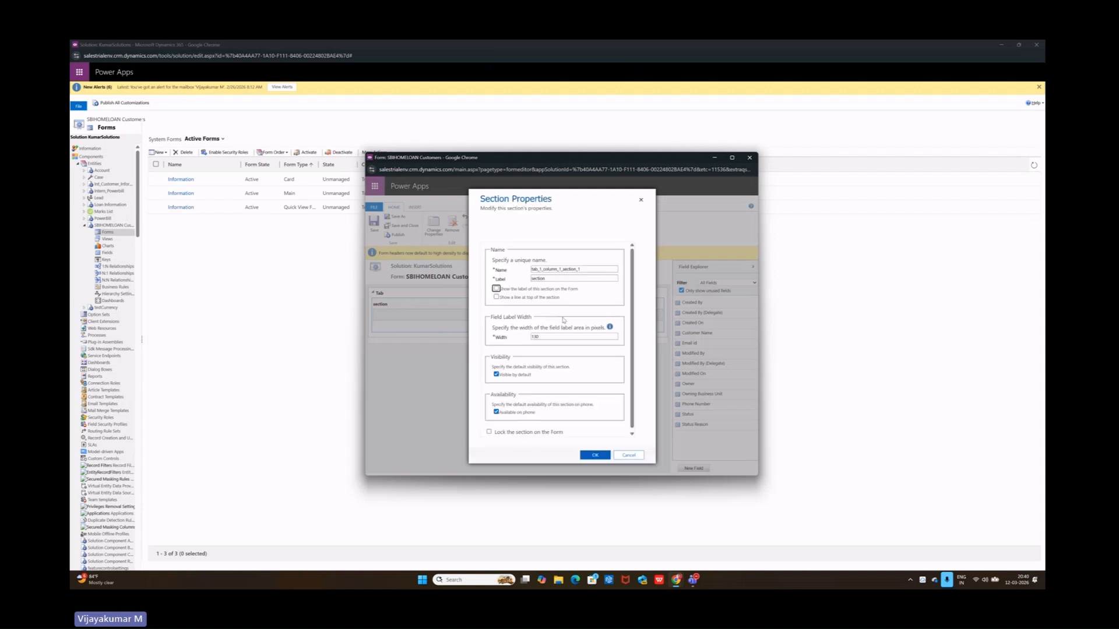
double_click(550, 279)
key(BackSpace)
key(Caps_Lock)
double_click(587, 270)
text(OF)
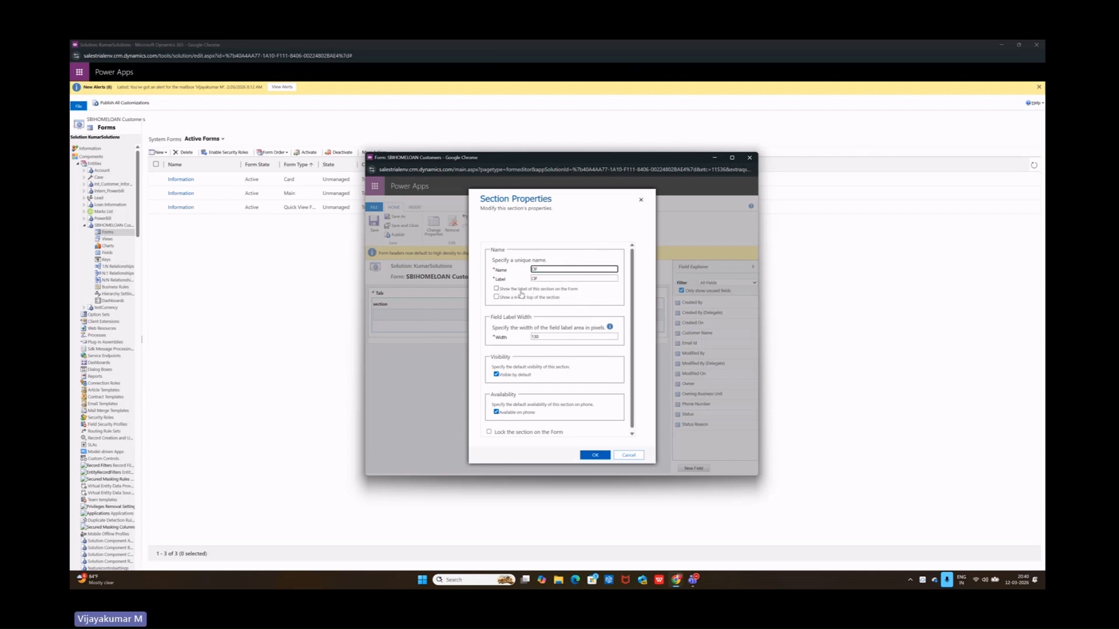
click(496, 289)
click(594, 455)
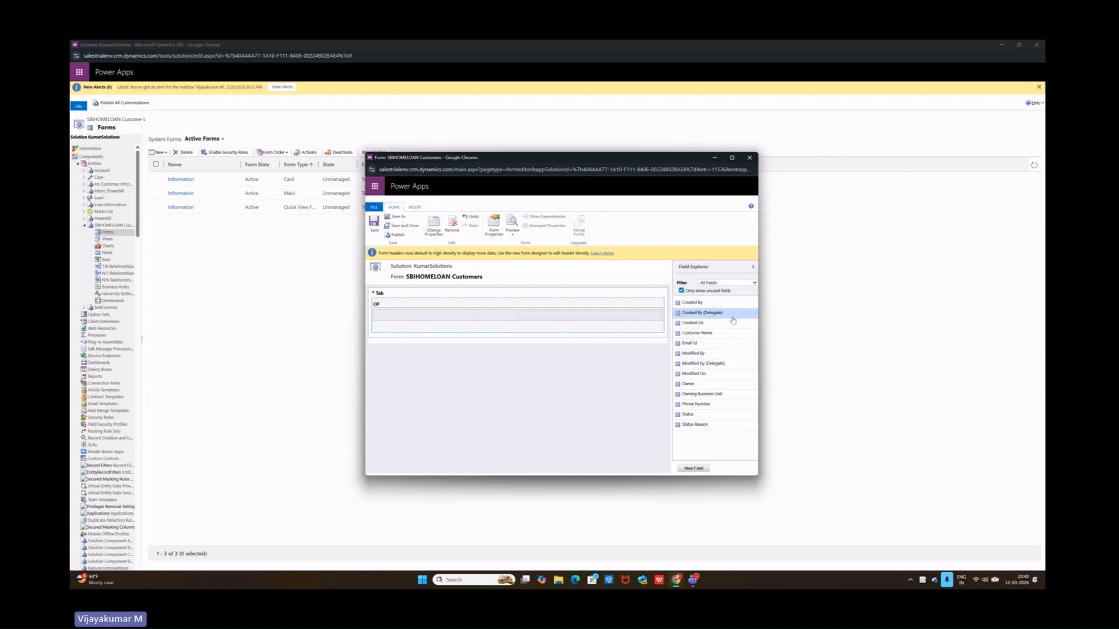
Filter the available fields to Custom Fields and add Customer Name, Email id and Phone Number to the CIF section
click(728, 284)
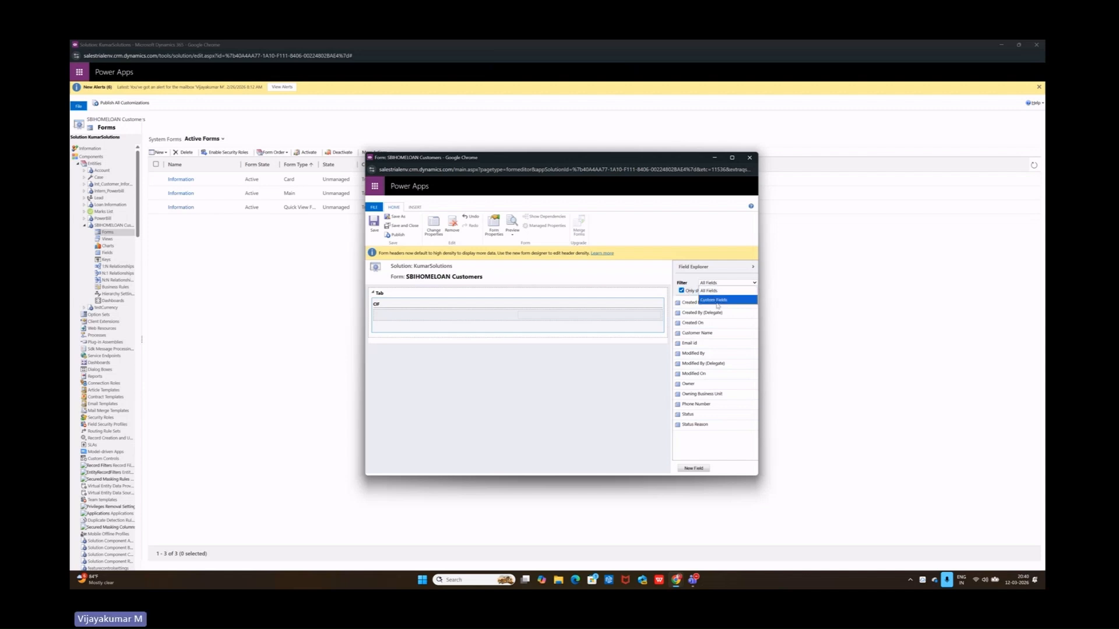
click(717, 301)
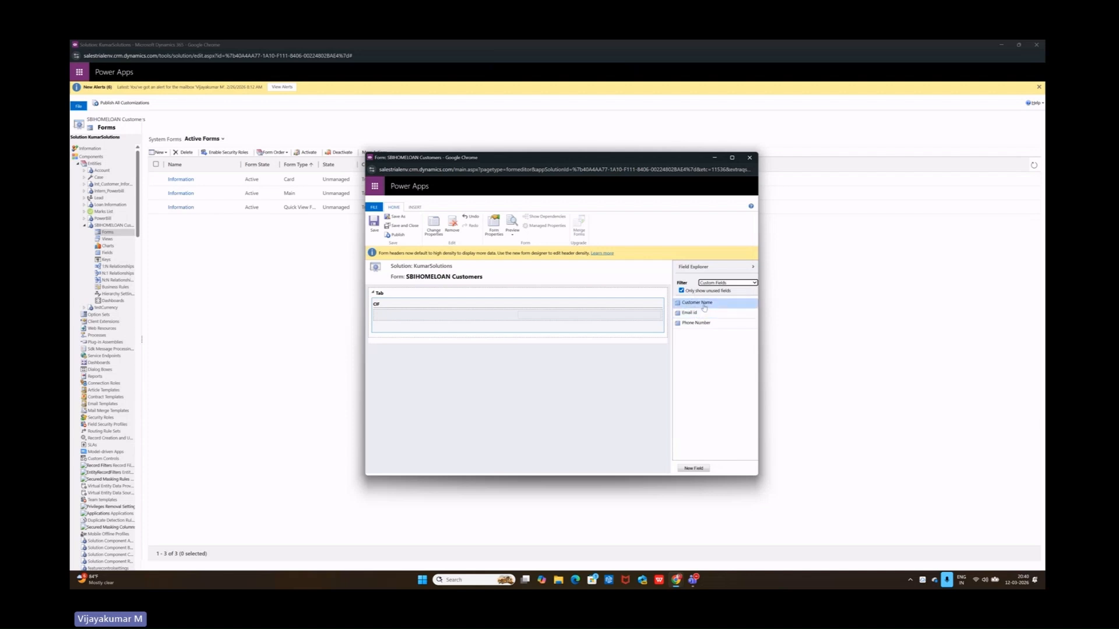
double_click(704, 306)
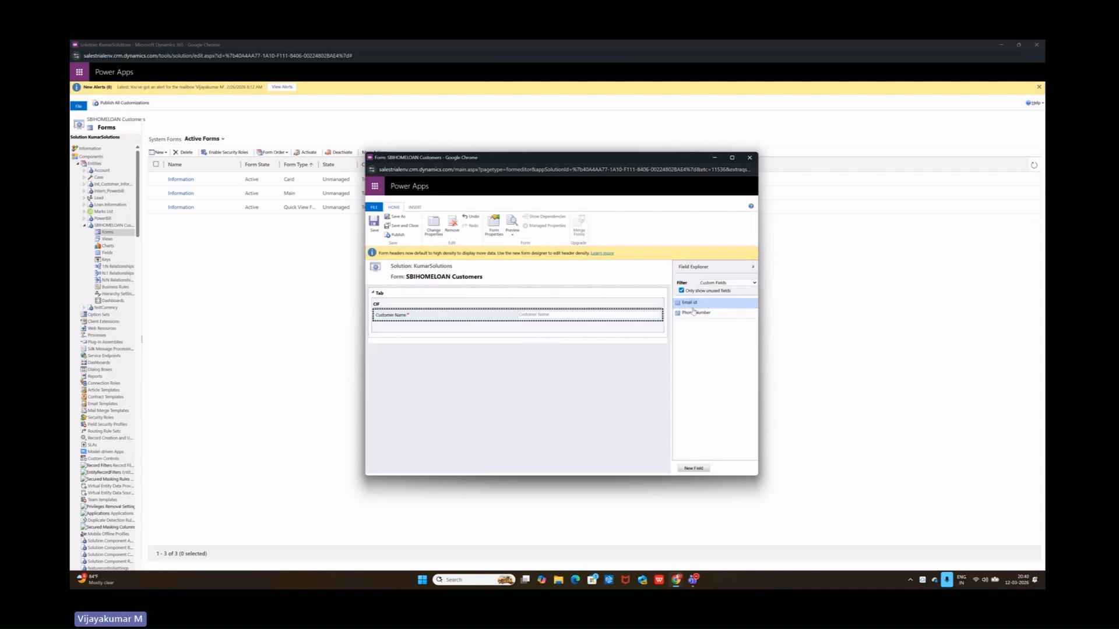
double_click(700, 303)
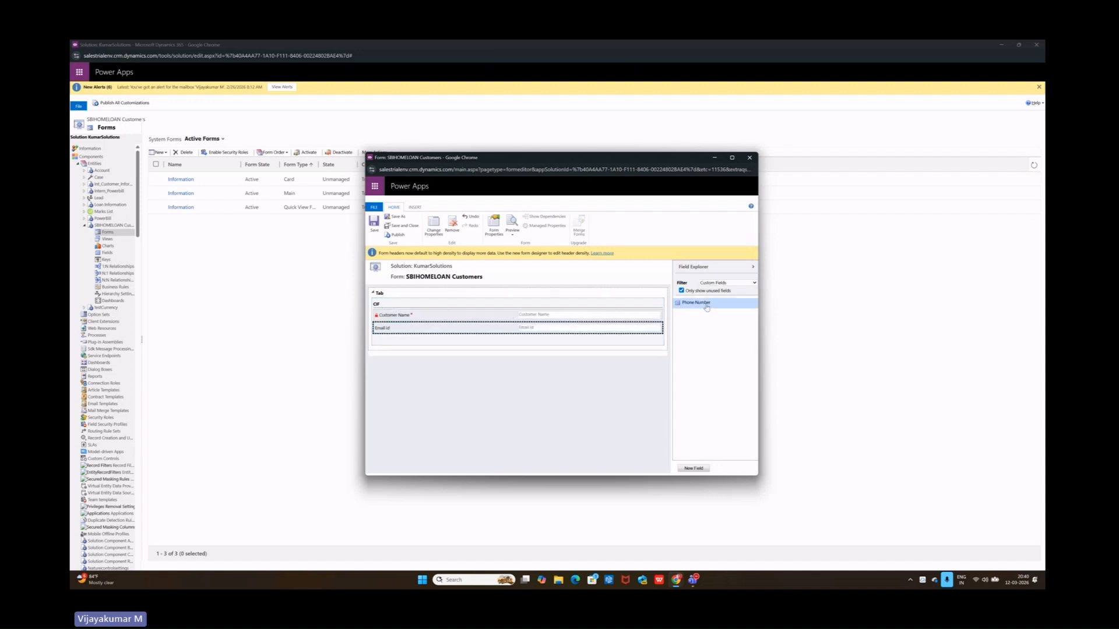
double_click(702, 303)
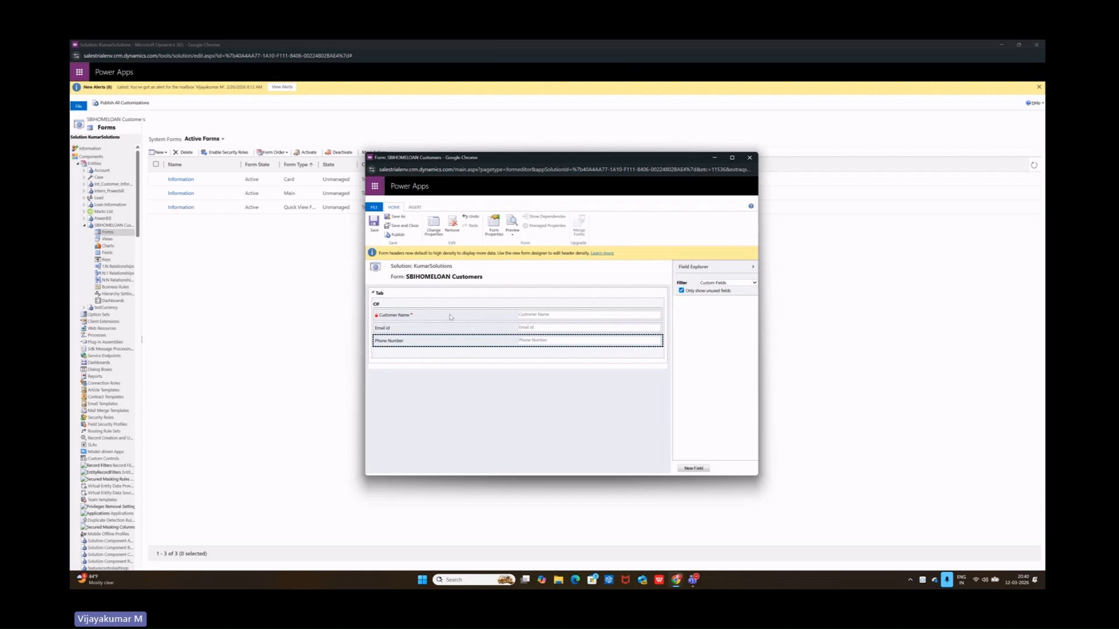
Save and publish the quick view form, and widen the Form Type column in the forms list
click(375, 236)
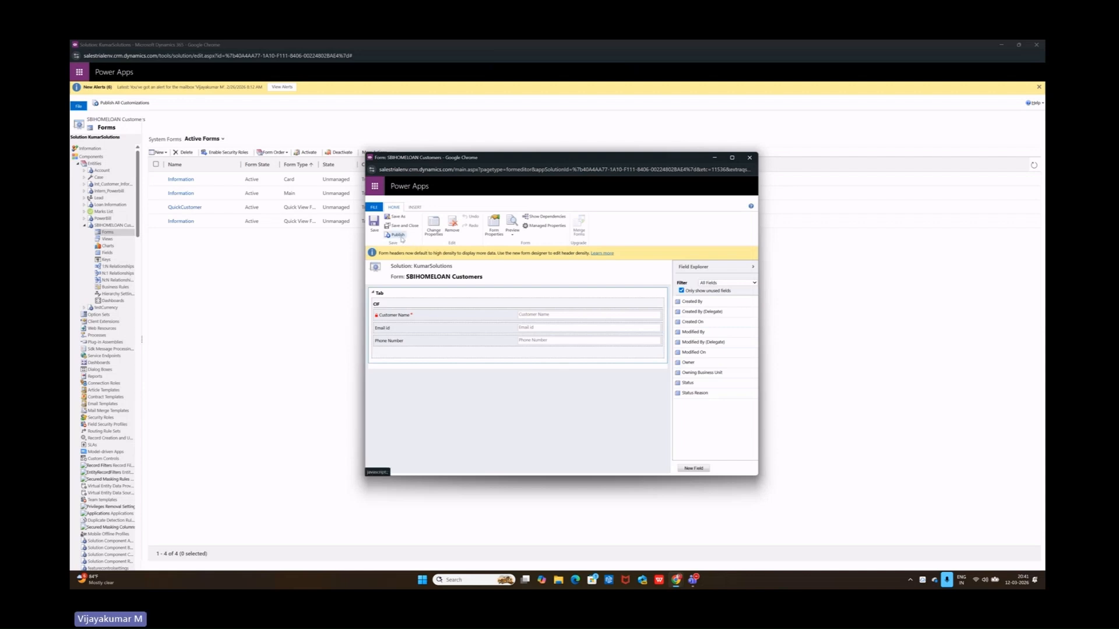
click(400, 236)
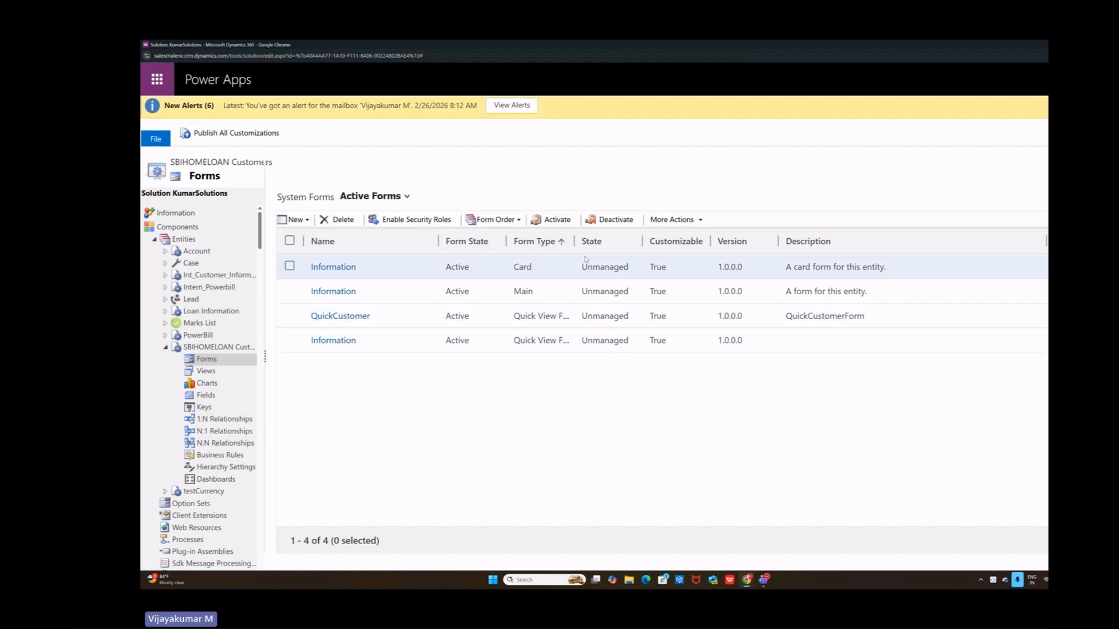
drag(575, 241, 671, 241)
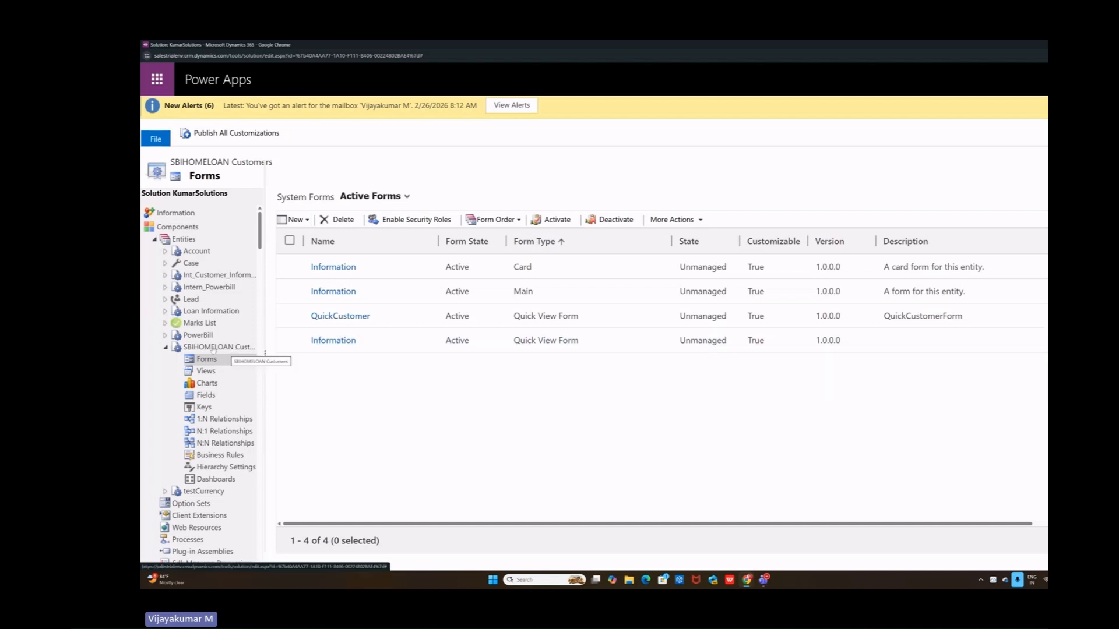
Open the Main-type Information form of the Loan Information entity in a maximized form editor
click(221, 314)
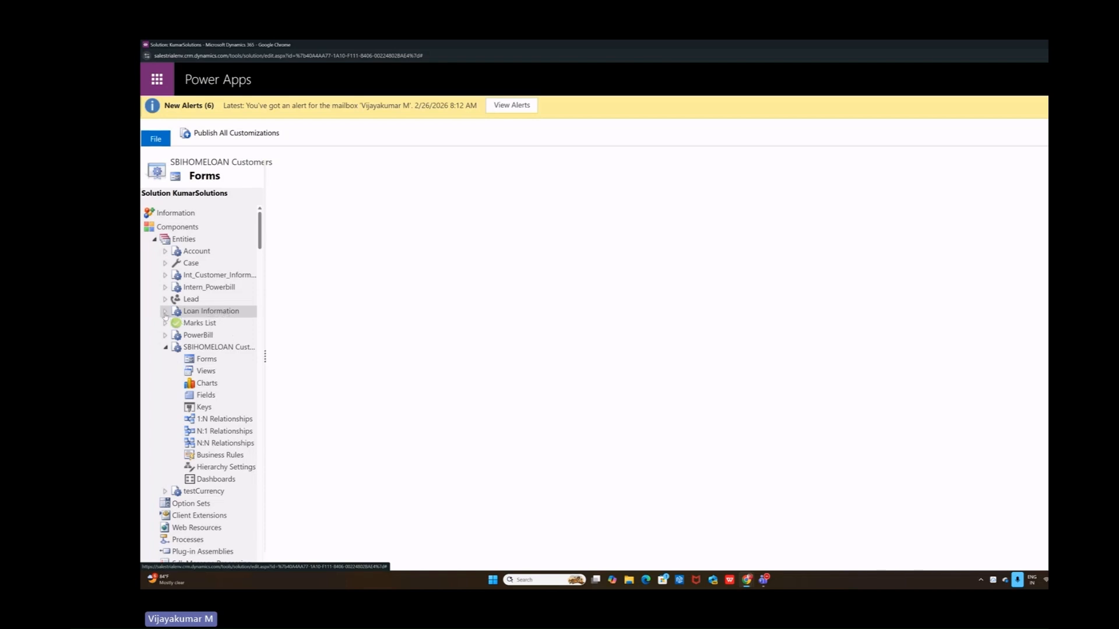
click(165, 312)
click(206, 325)
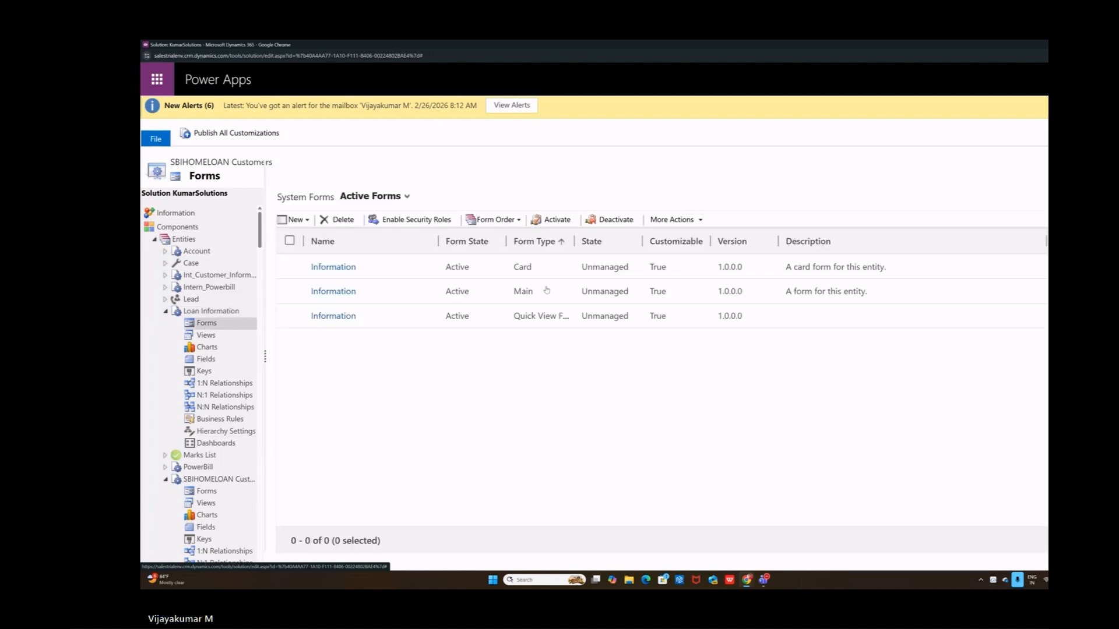
click(337, 295)
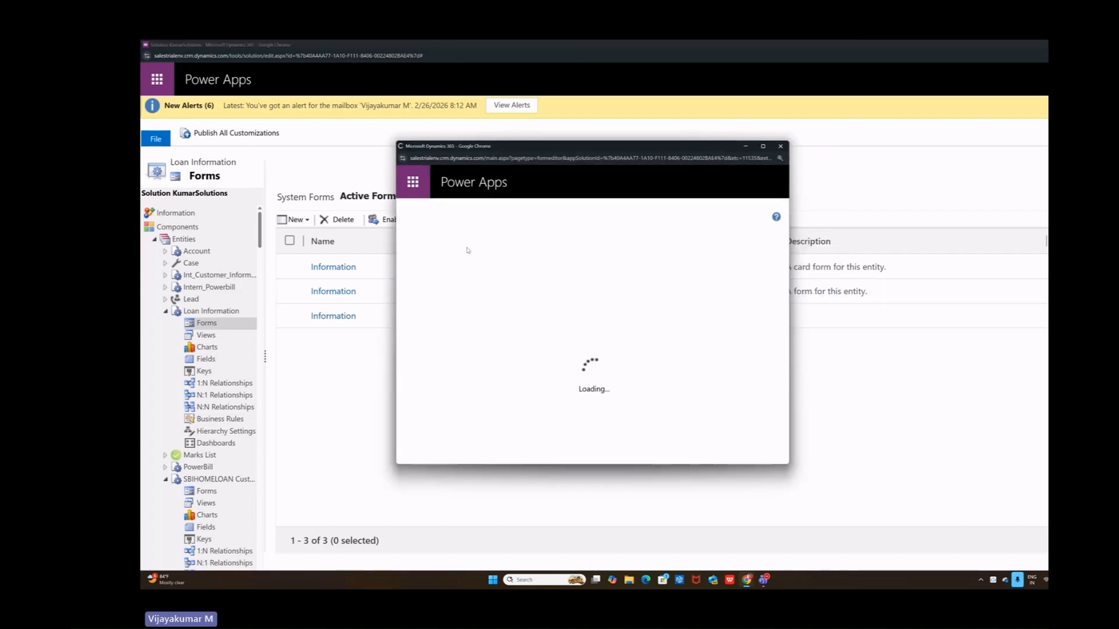
click(763, 147)
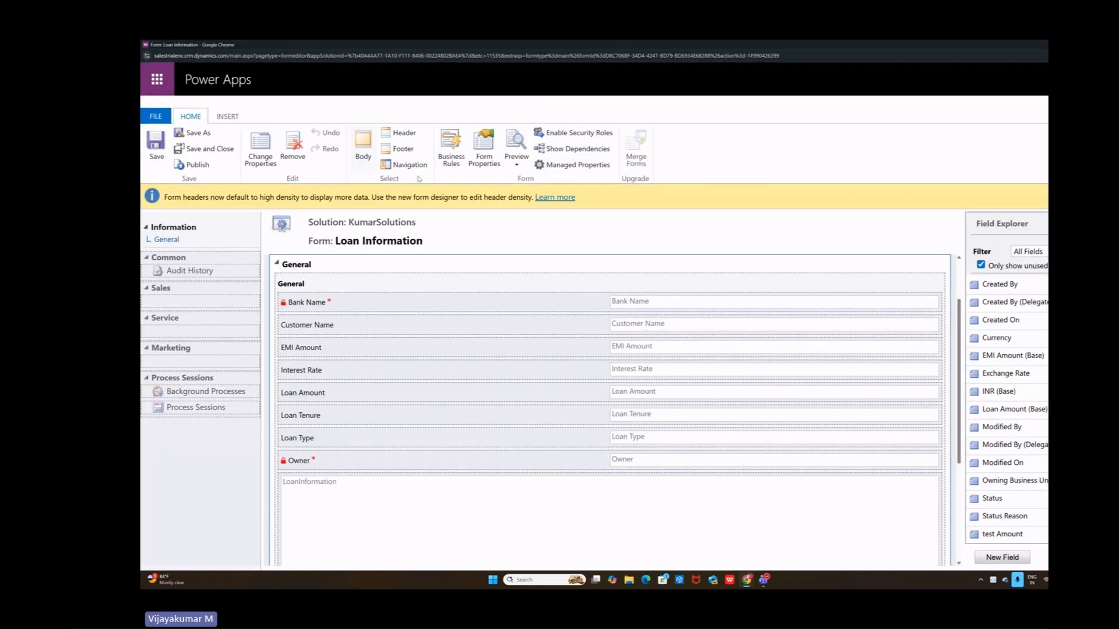
Insert a Quick View Form control into the General section, with the Customer Name field selected
click(227, 116)
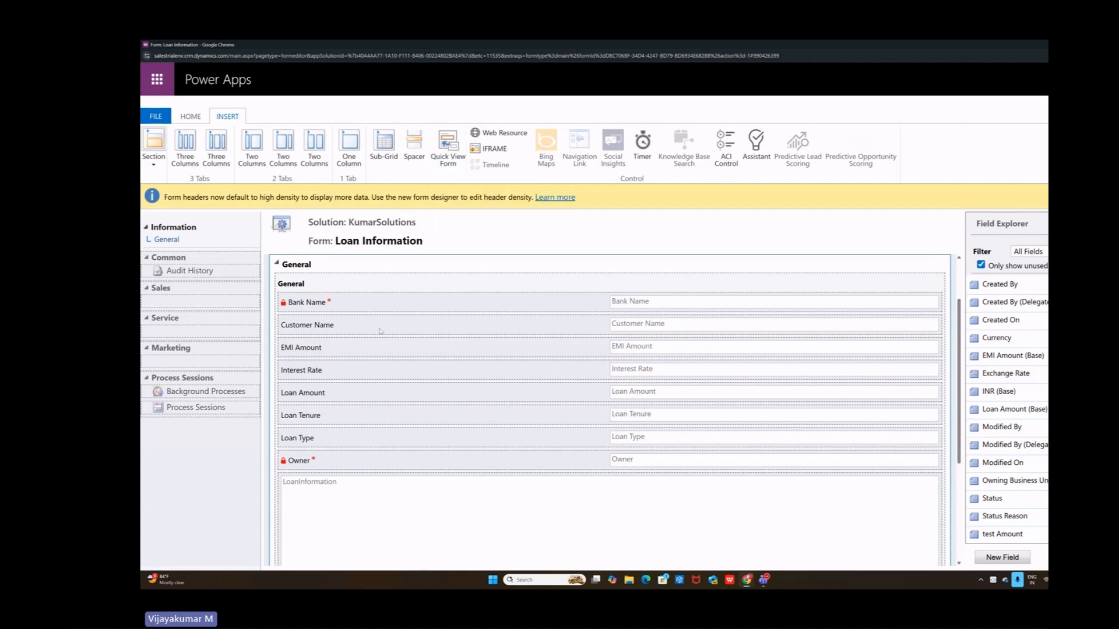
click(341, 330)
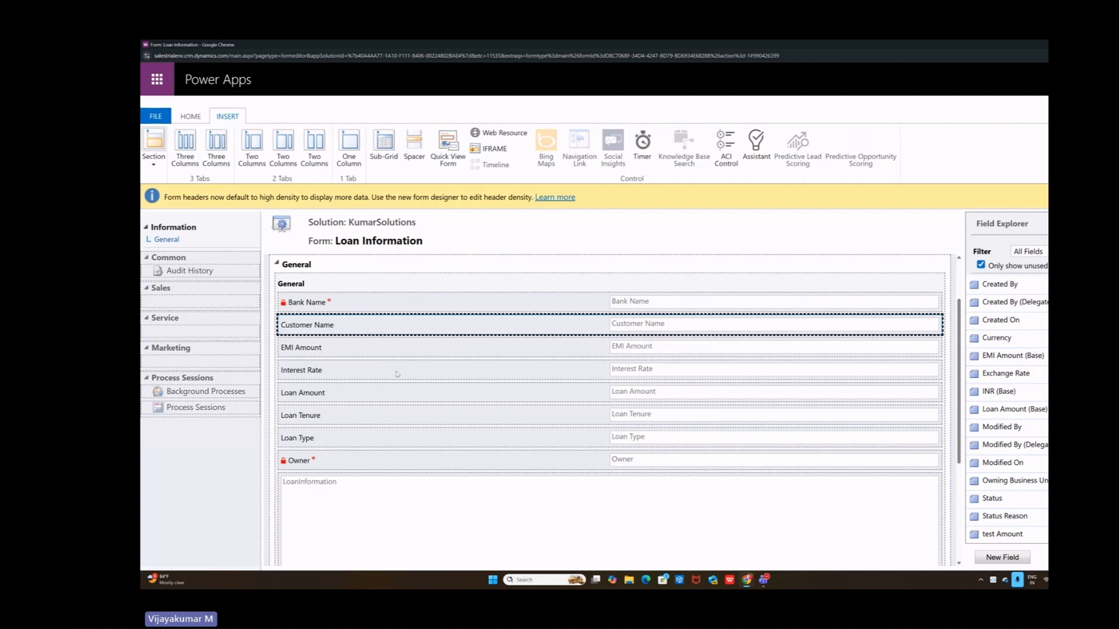
scroll(357, 491, down, 3)
scroll(340, 525, up, 4)
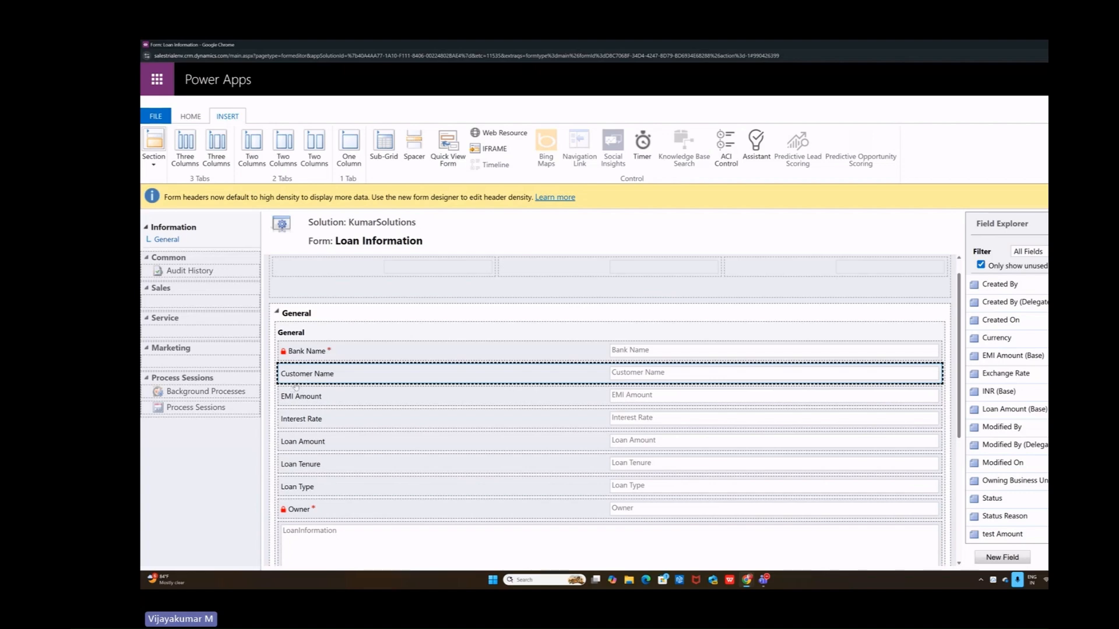
click(449, 153)
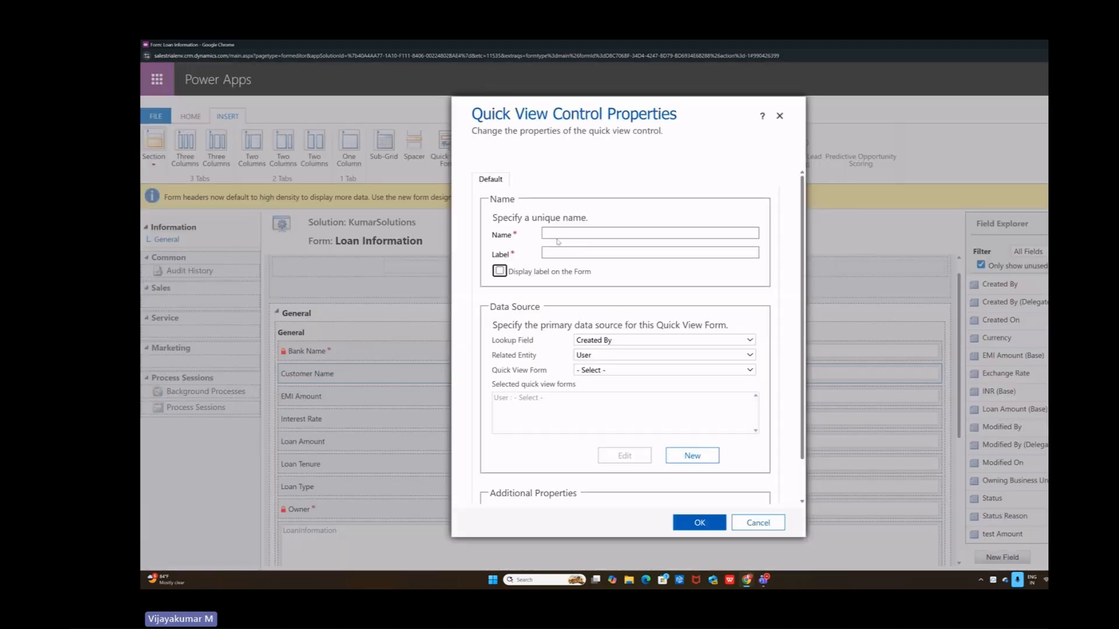
Set the quick view control's name and label to CINFO and display the label on the form
click(562, 233)
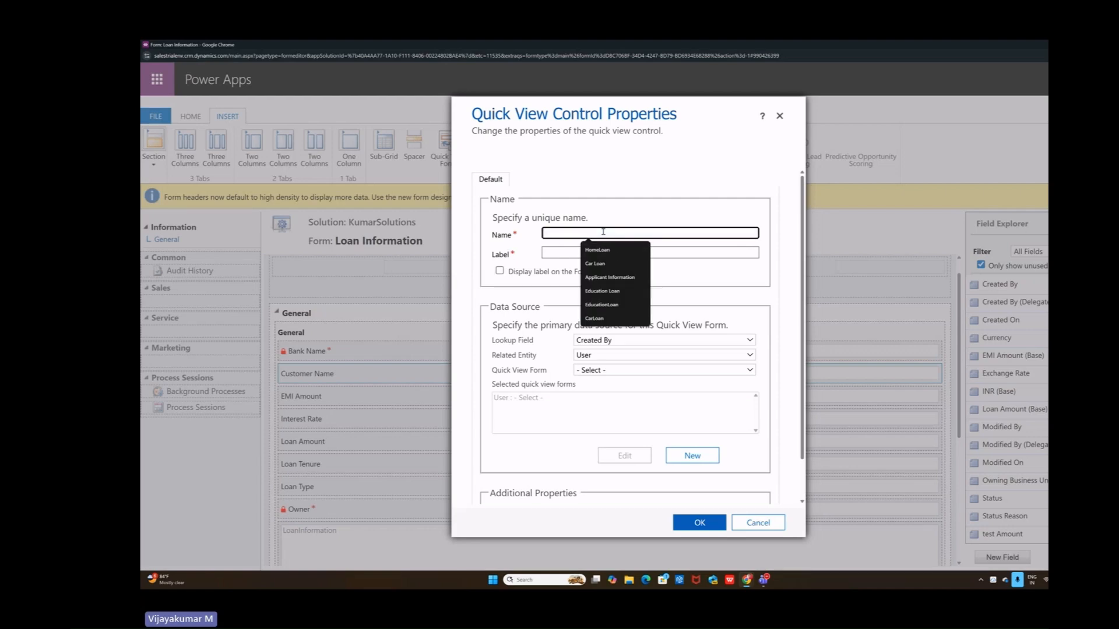
text(C)
text(l)
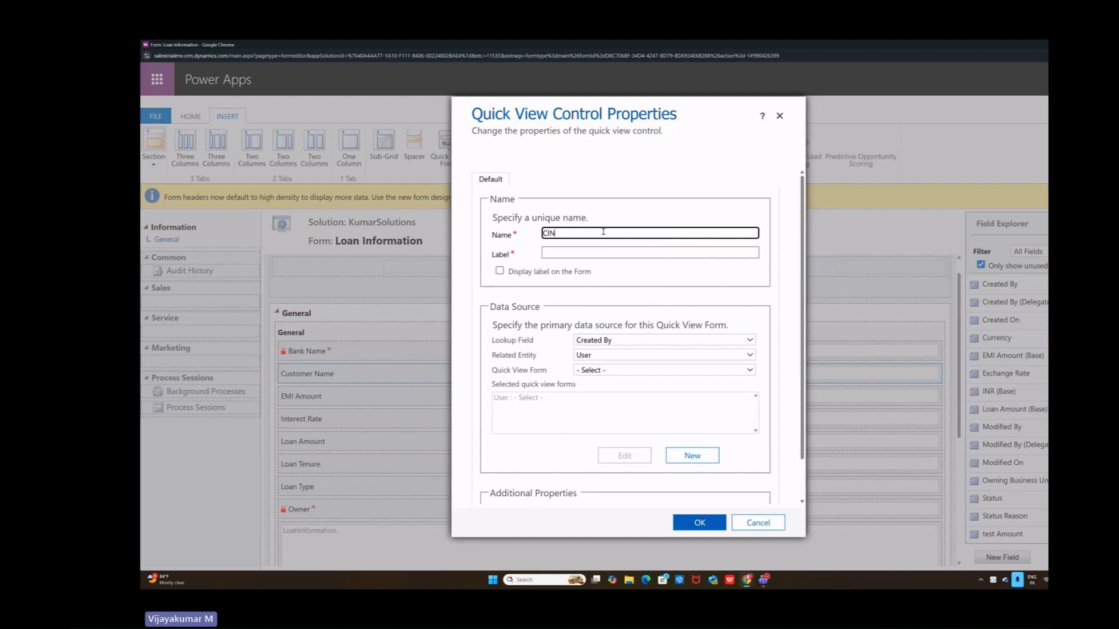
text(NFOR)
drag(571, 235, 473, 236)
key(ctrl+c)
right_click(559, 252)
click(611, 279)
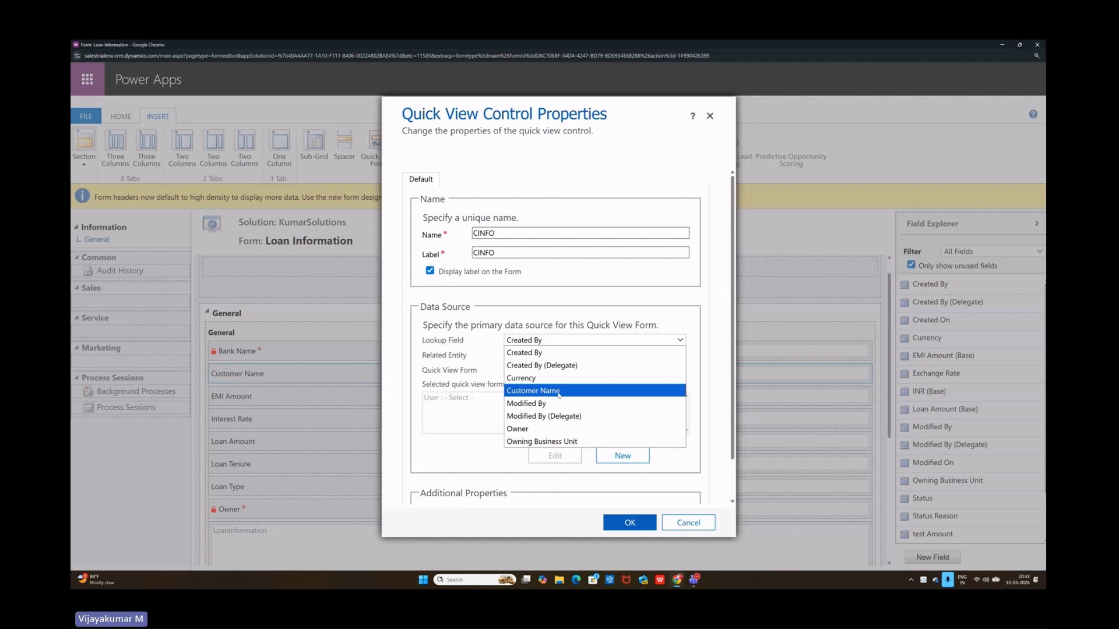
Set the control's lookup field to Customer Name and its quick view form to QuickCustomer, and add it to the form
click(561, 393)
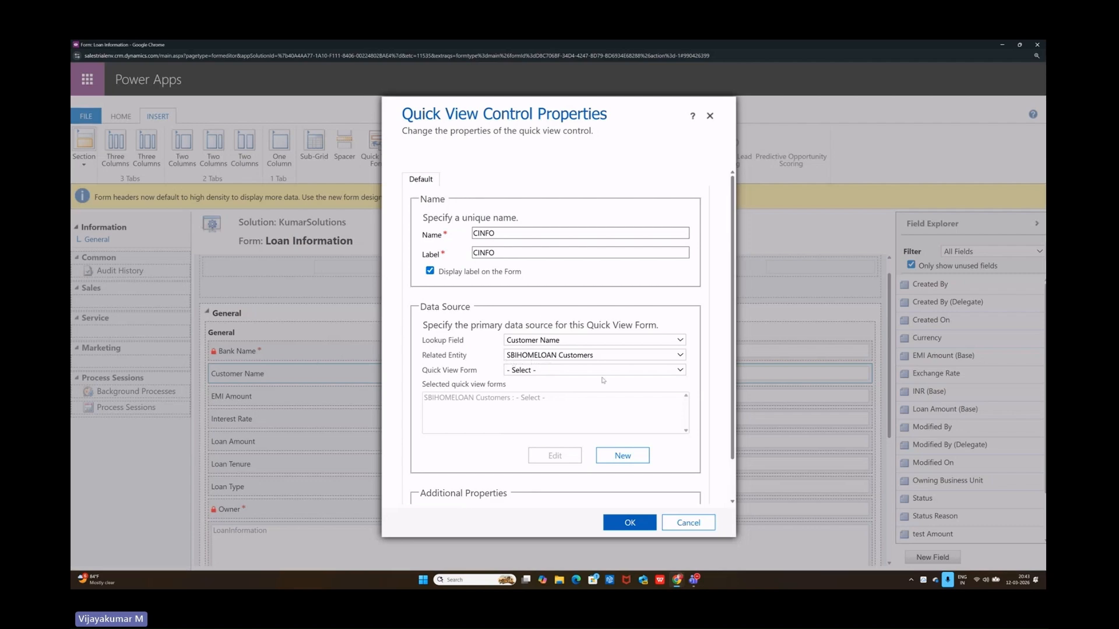
click(539, 371)
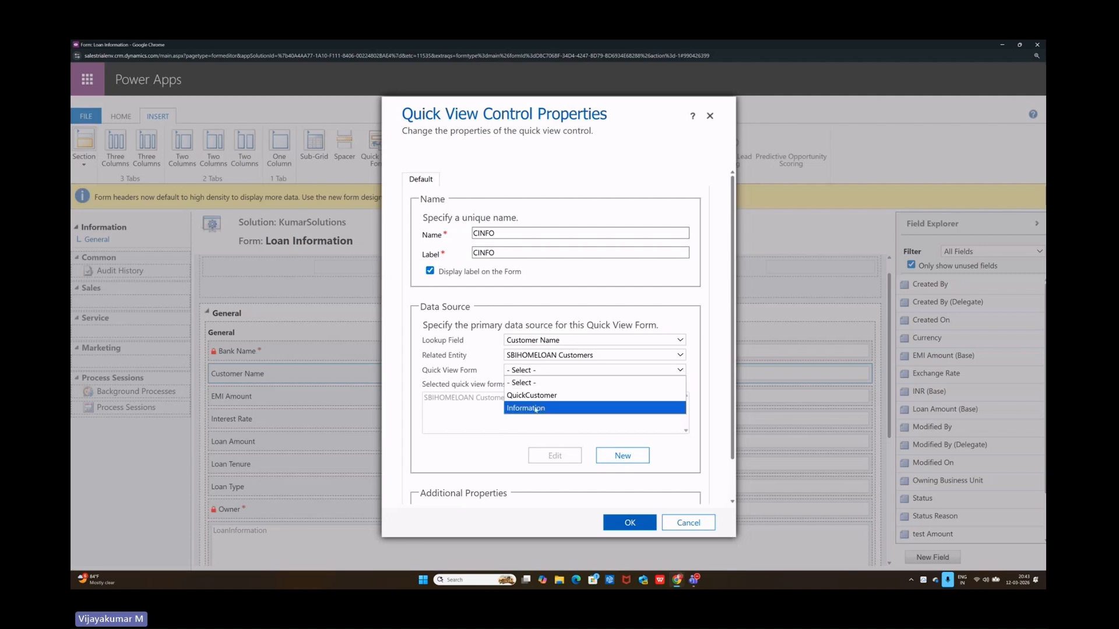
click(541, 396)
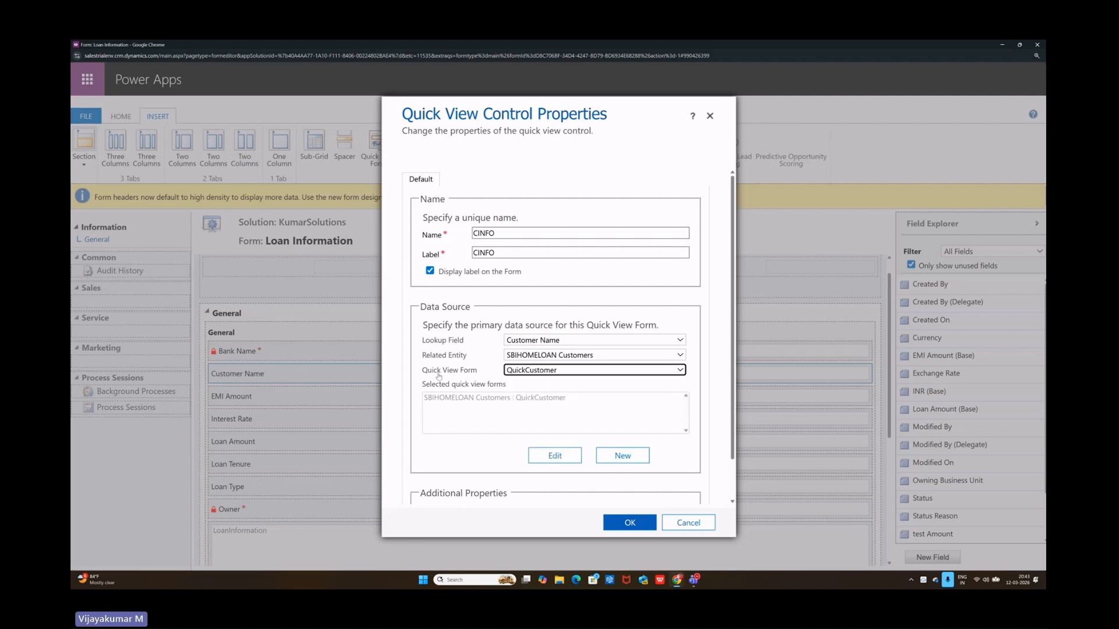
scroll(526, 427, down, 2)
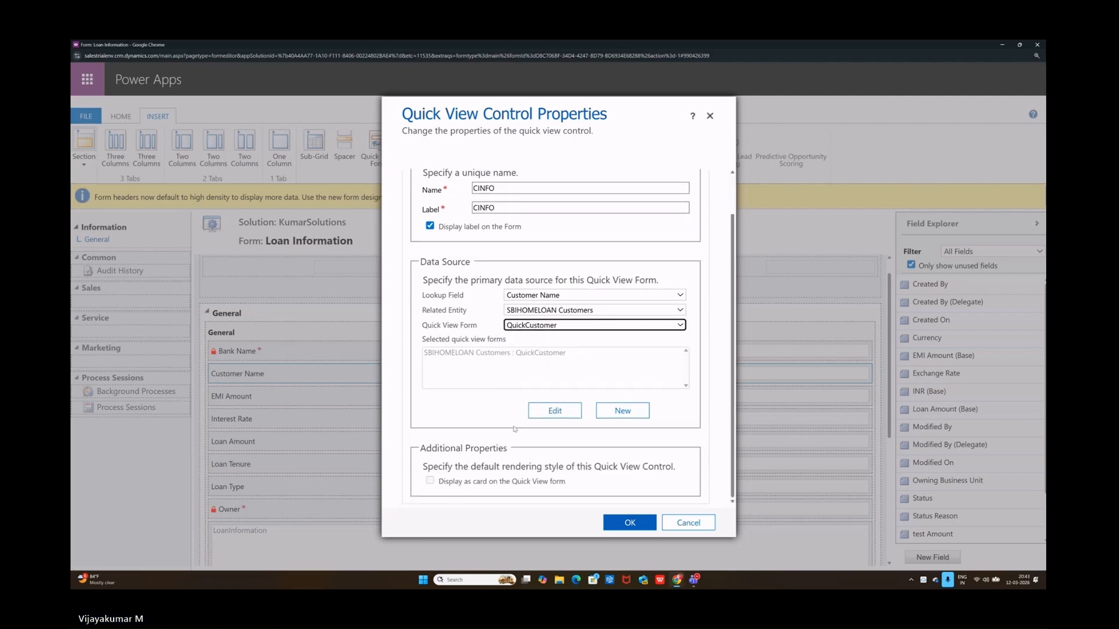
click(625, 520)
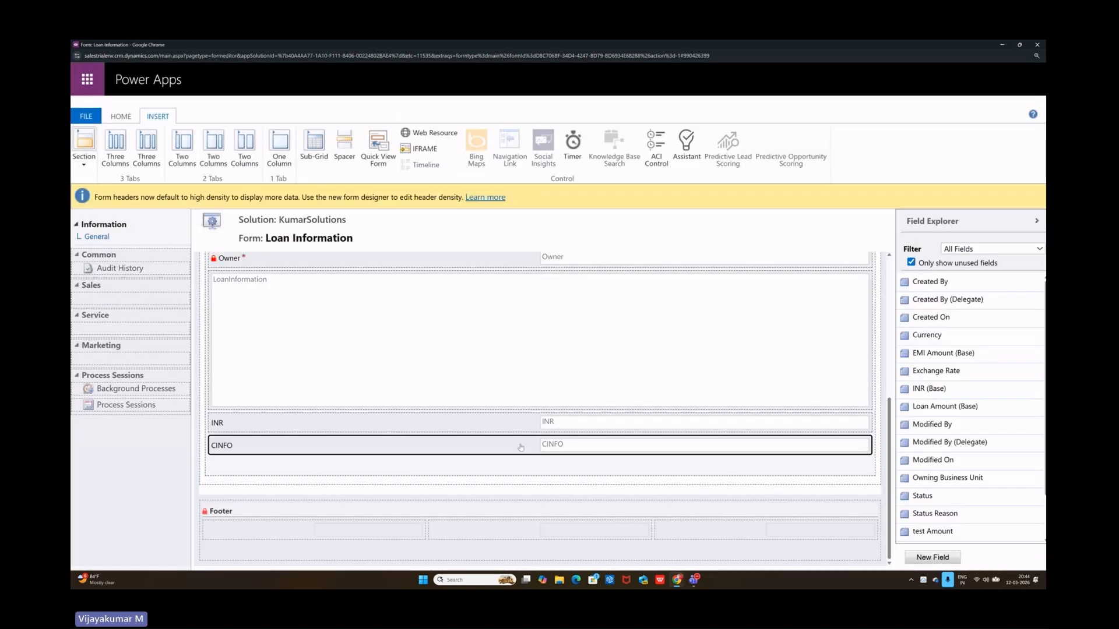
Try to move the LoanInformation block further down in the General section
scroll(285, 322, up, 2)
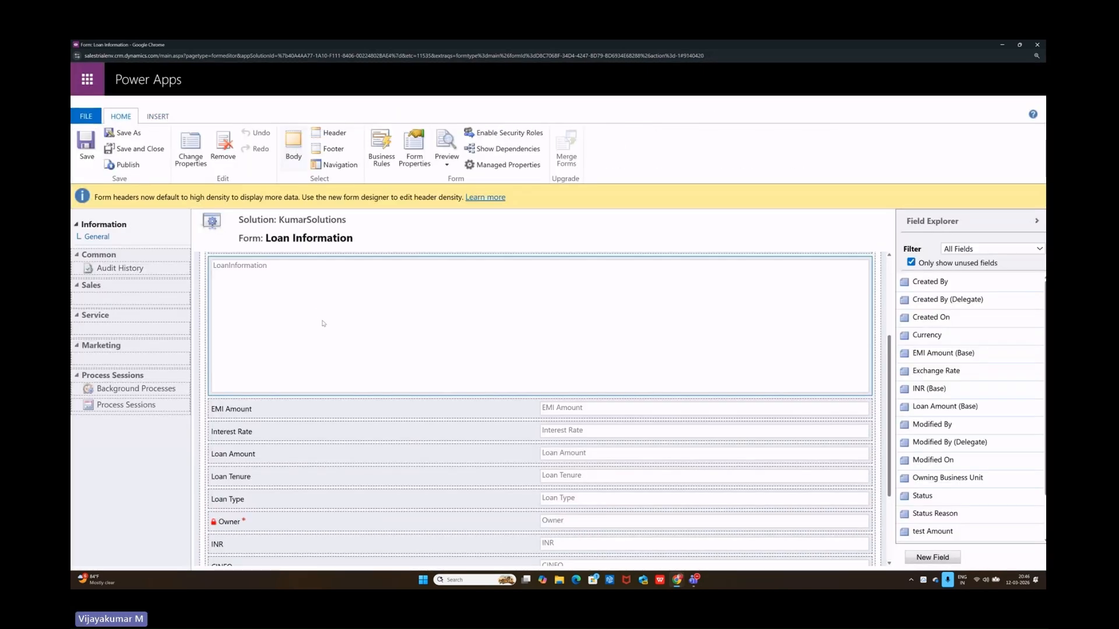
drag(323, 323, 290, 489)
click(318, 453)
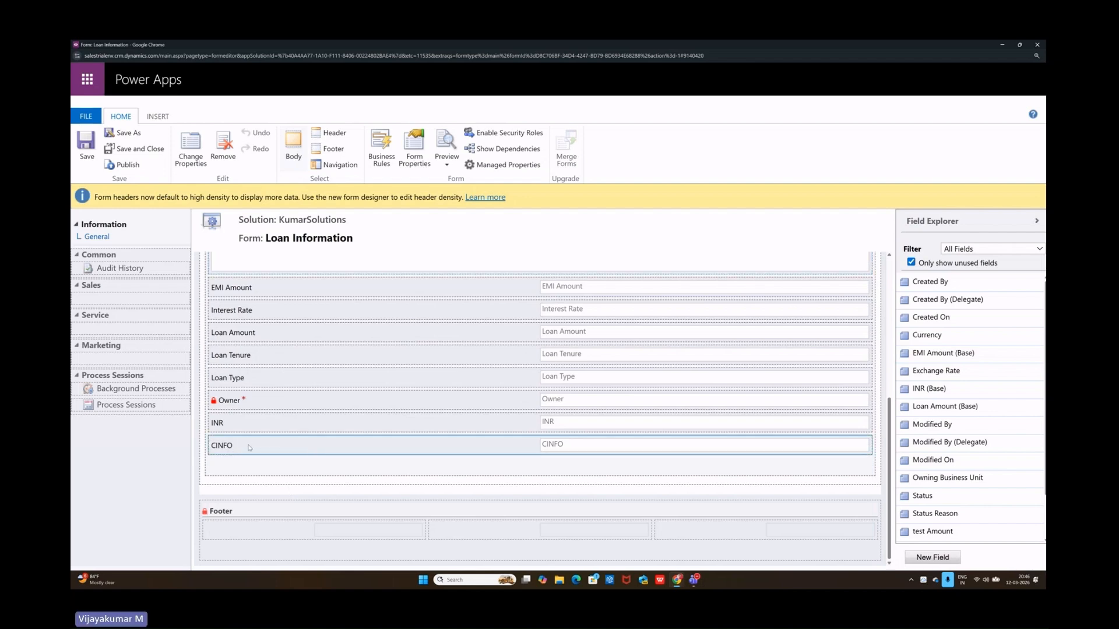
Move the CINFO quick view control up the General section to directly below the Customer Name field
drag(273, 452, 284, 379)
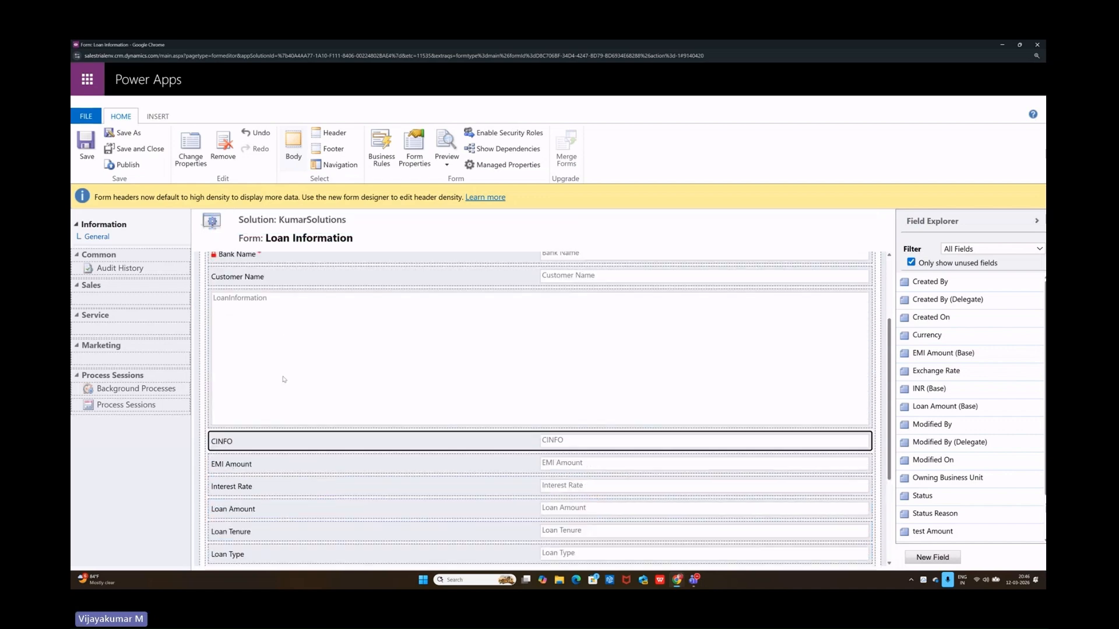
drag(272, 440, 278, 295)
click(268, 325)
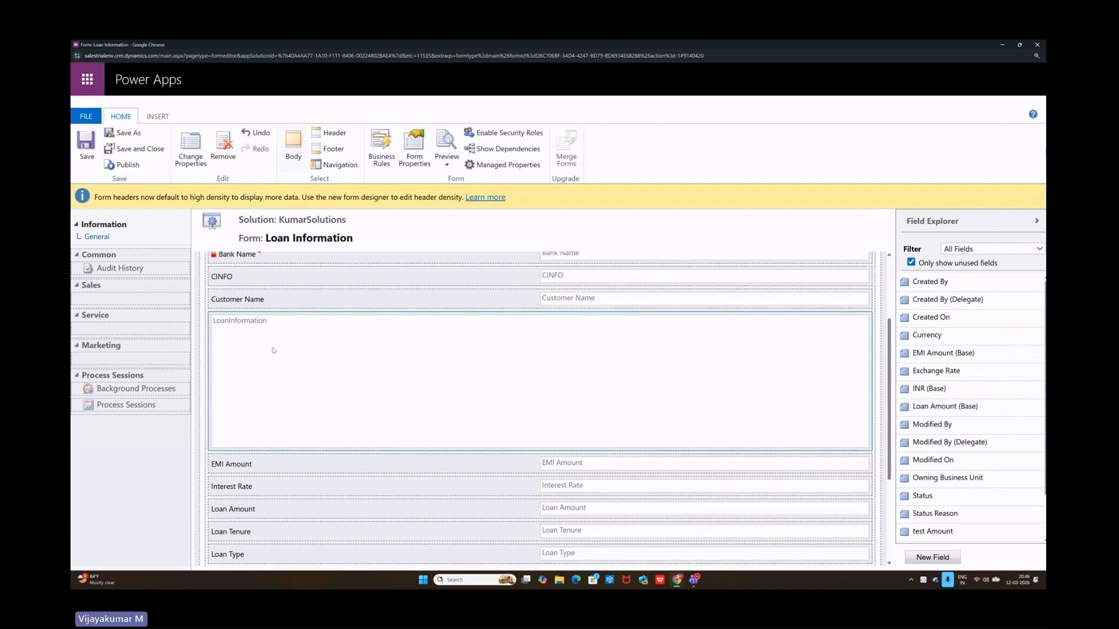
scroll(393, 389, down, 3)
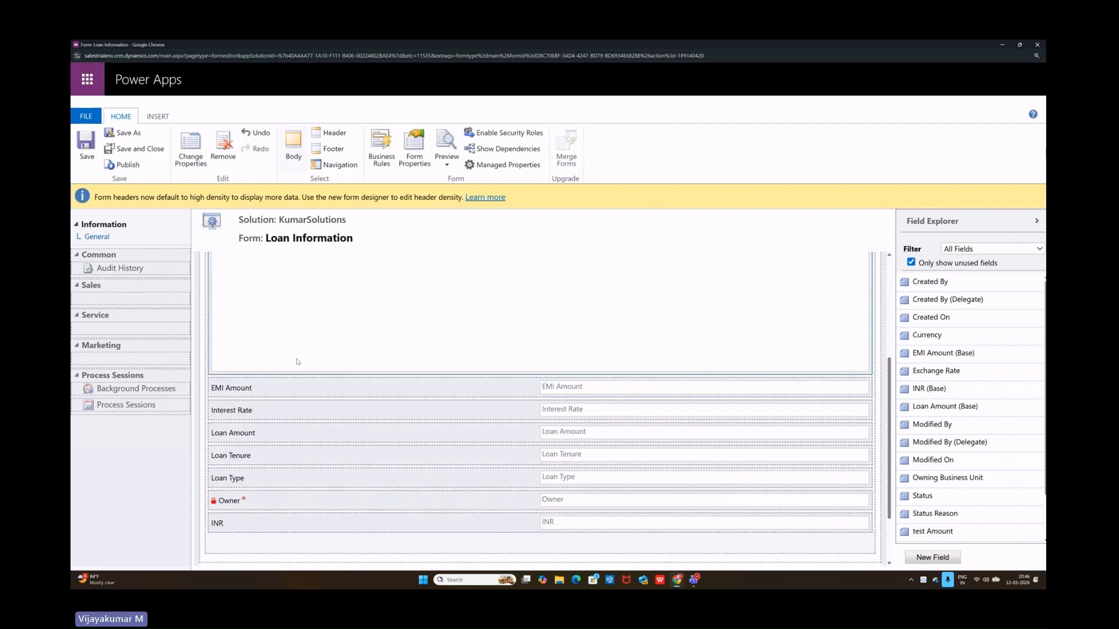
scroll(287, 420, up, 5)
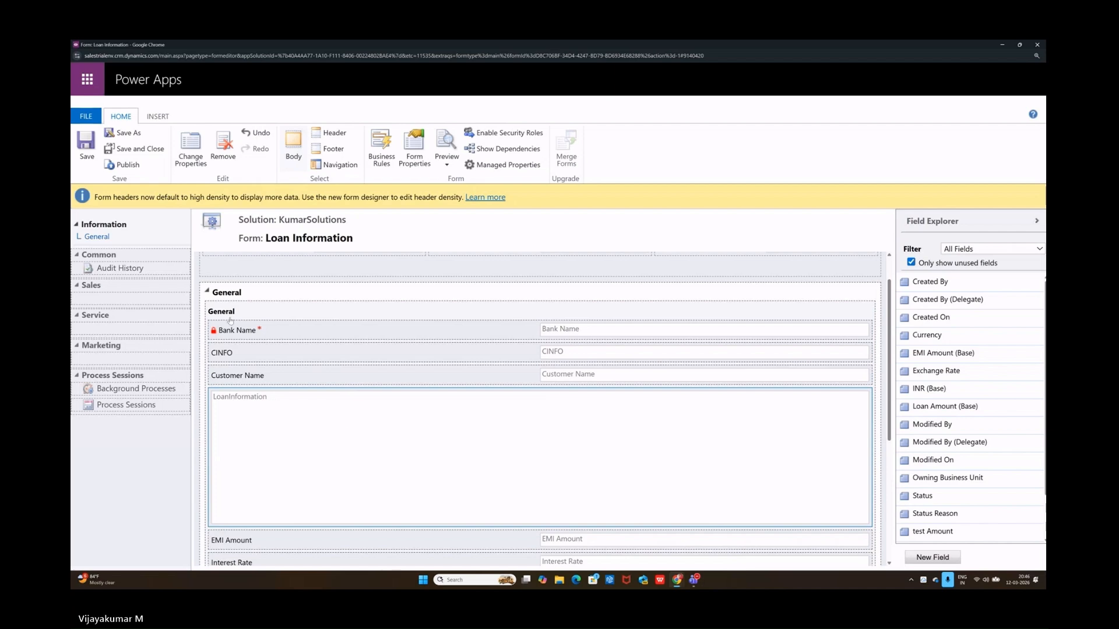
scroll(311, 402, down, 2)
scroll(311, 402, up, 2)
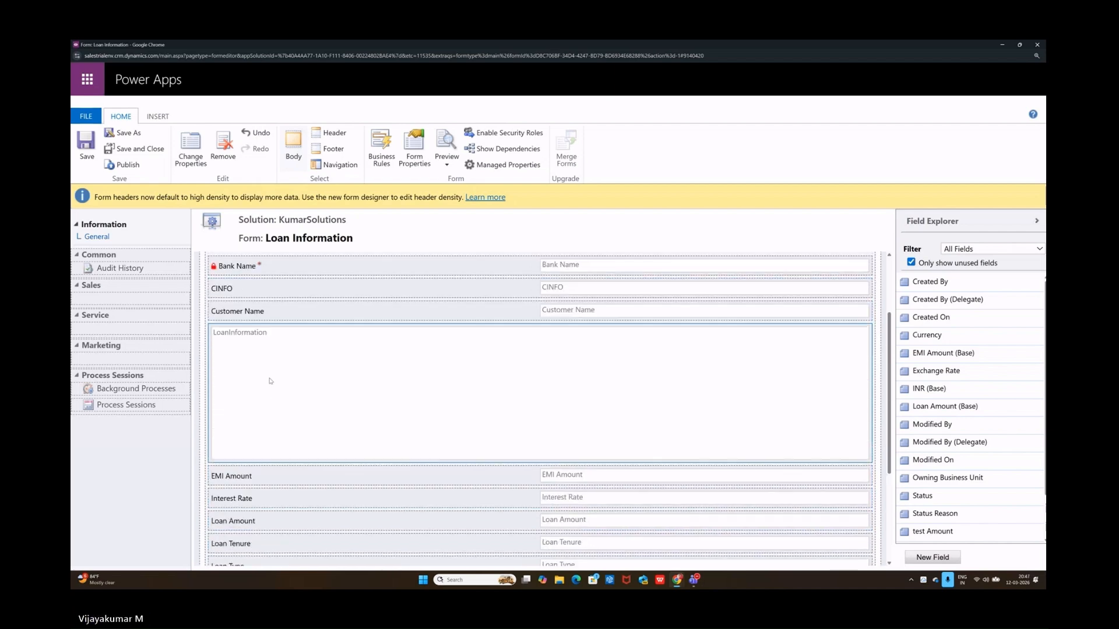
click(234, 359)
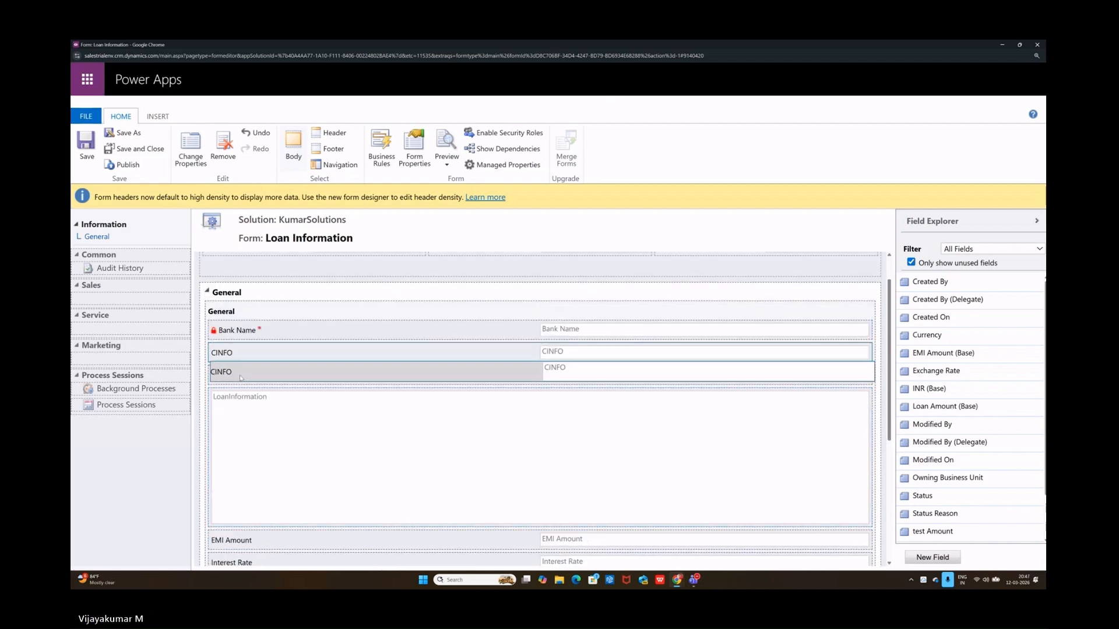
drag(254, 387, 248, 380)
scroll(278, 421, down, 3)
scroll(284, 350, up, 3)
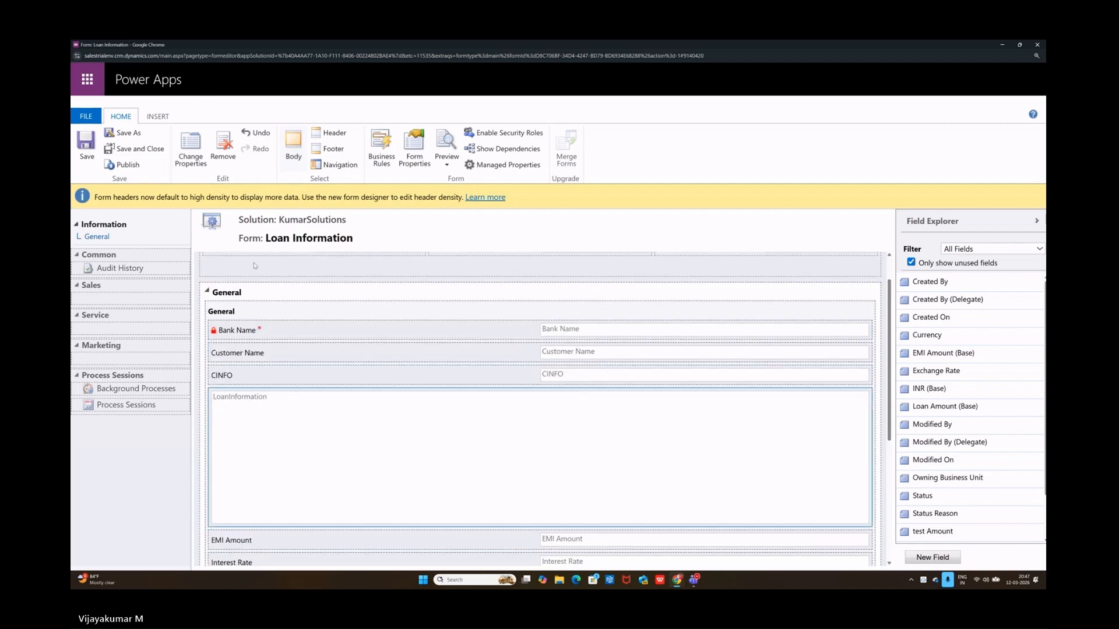
Move the LoanInformation block below the INR field in the General section and make the Owner field not visible by default
drag(254, 399, 239, 470)
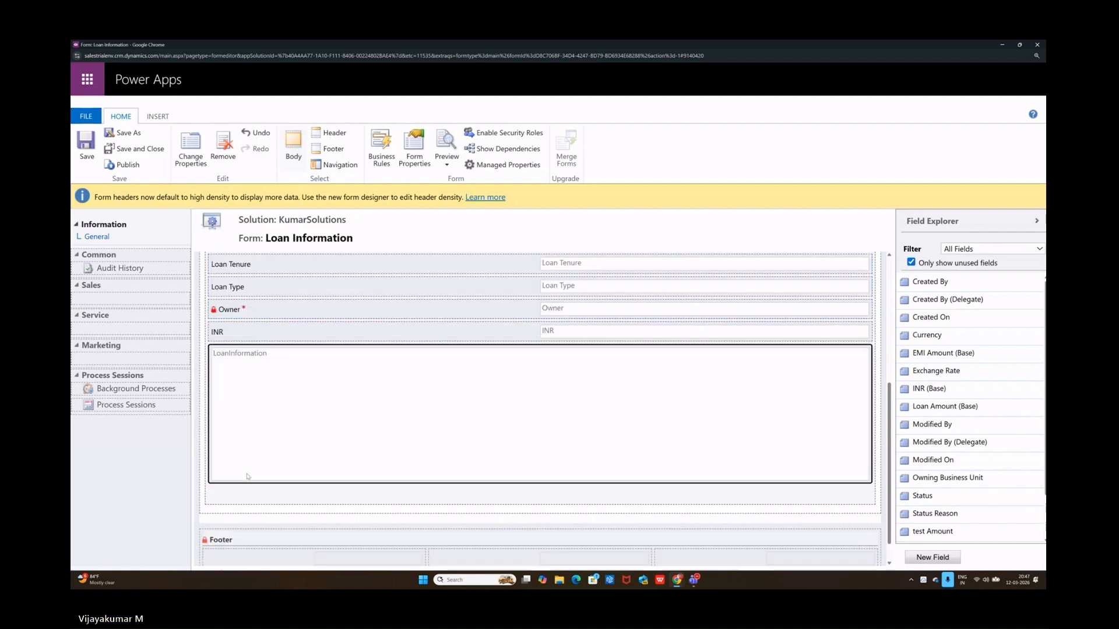
click(249, 331)
click(262, 314)
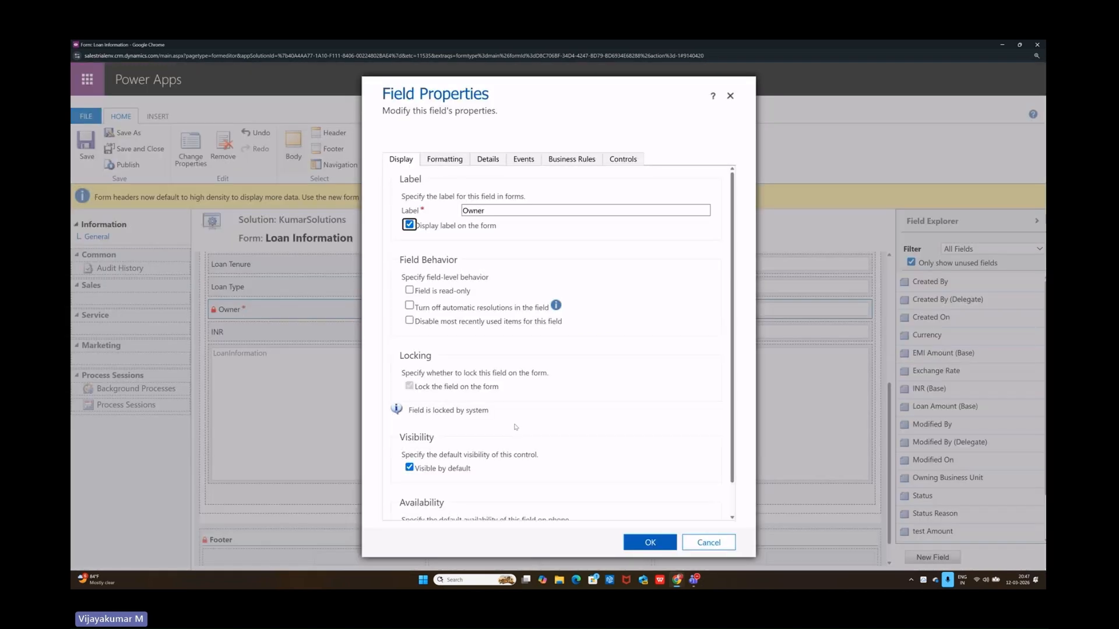
click(409, 468)
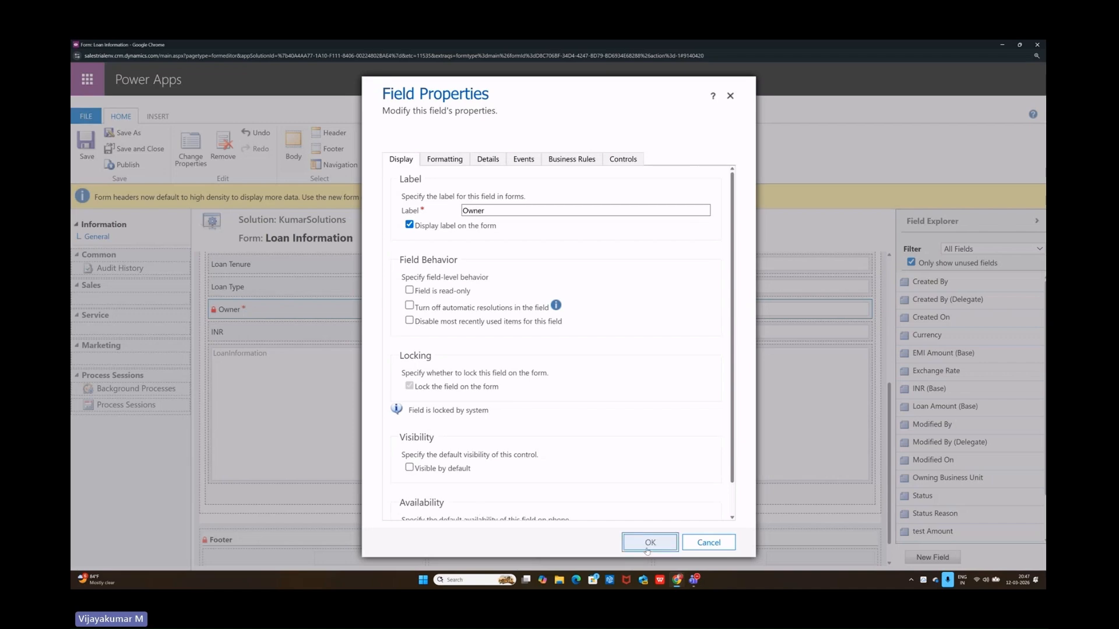
click(649, 542)
Remove the INR field from the General section of the Loan Information form
scroll(313, 433, down, 1)
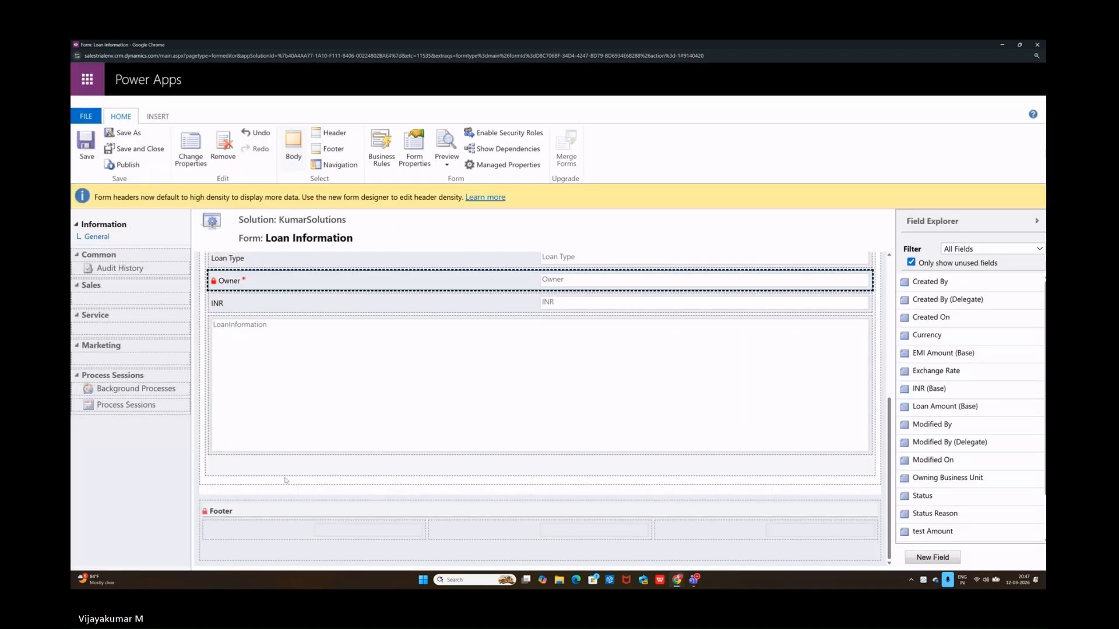
scroll(297, 447, up, 3)
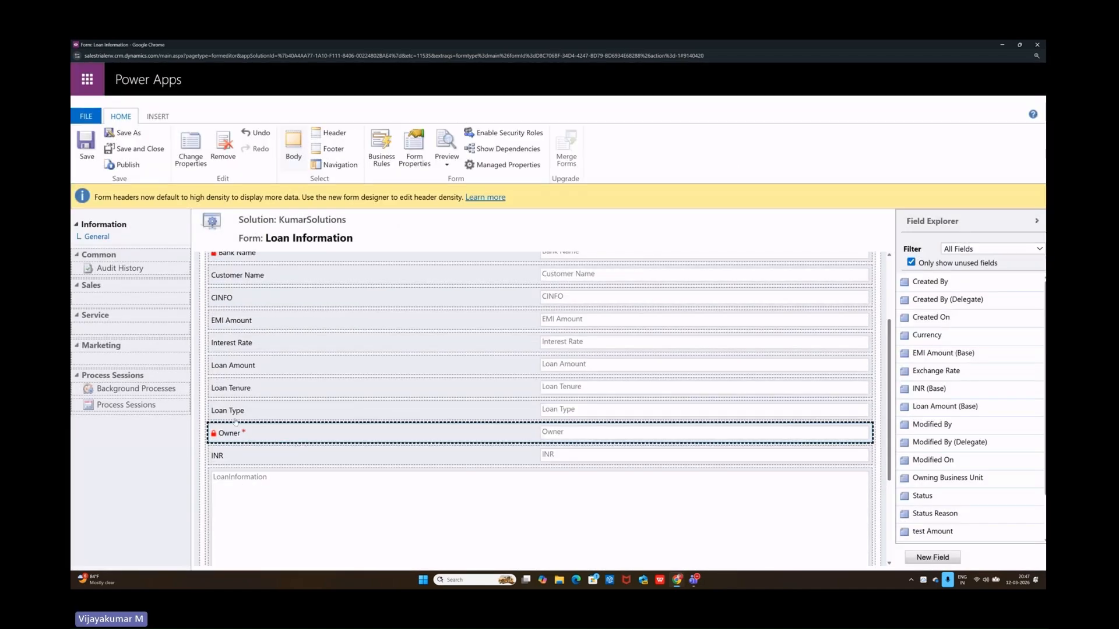
click(330, 462)
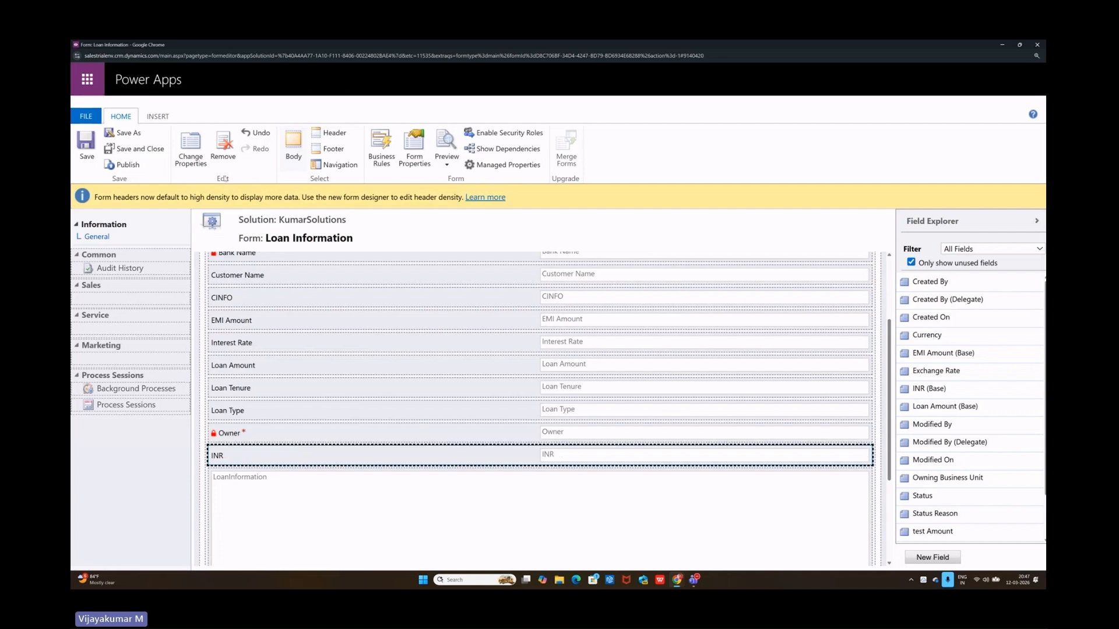
click(223, 149)
scroll(340, 463, up, 3)
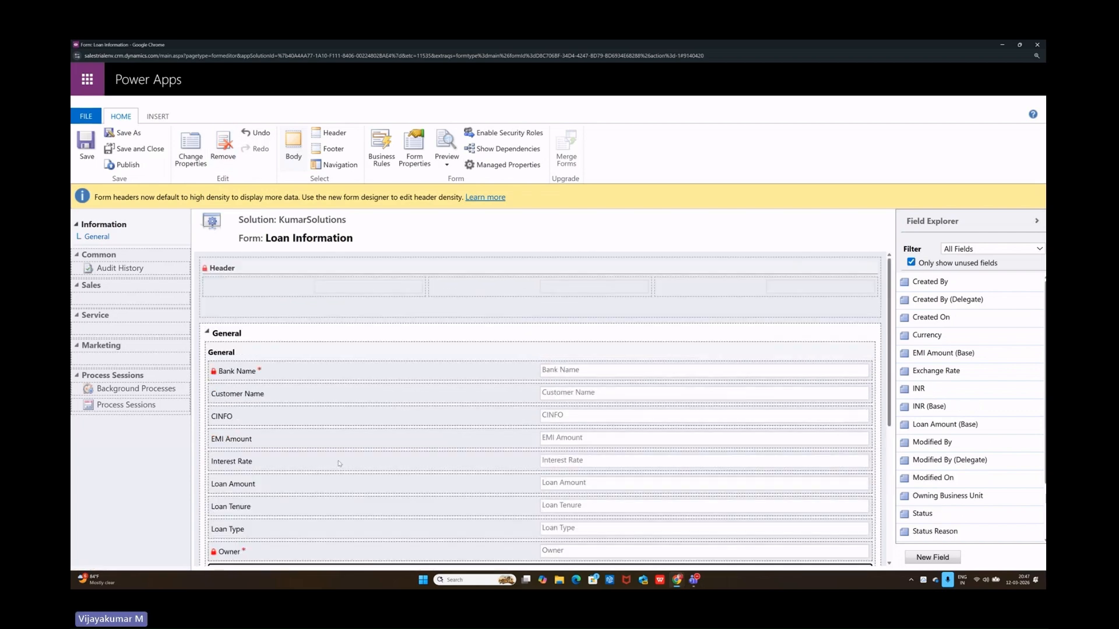
Save, publish and close the Loan Information form, and publish the Loan Information entity in the solution
click(87, 146)
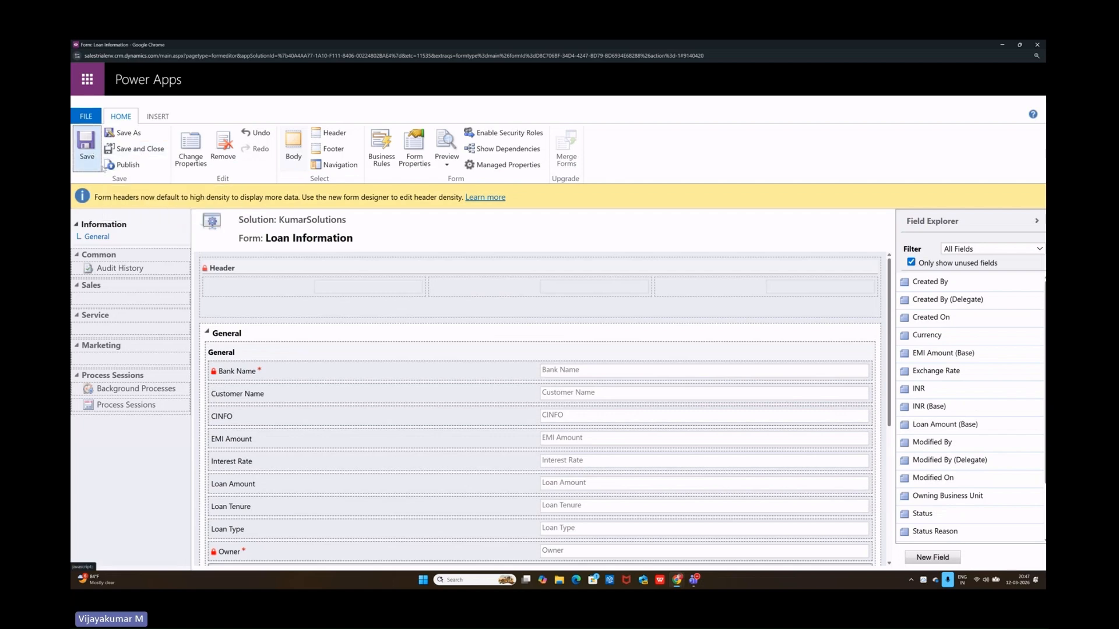
click(124, 167)
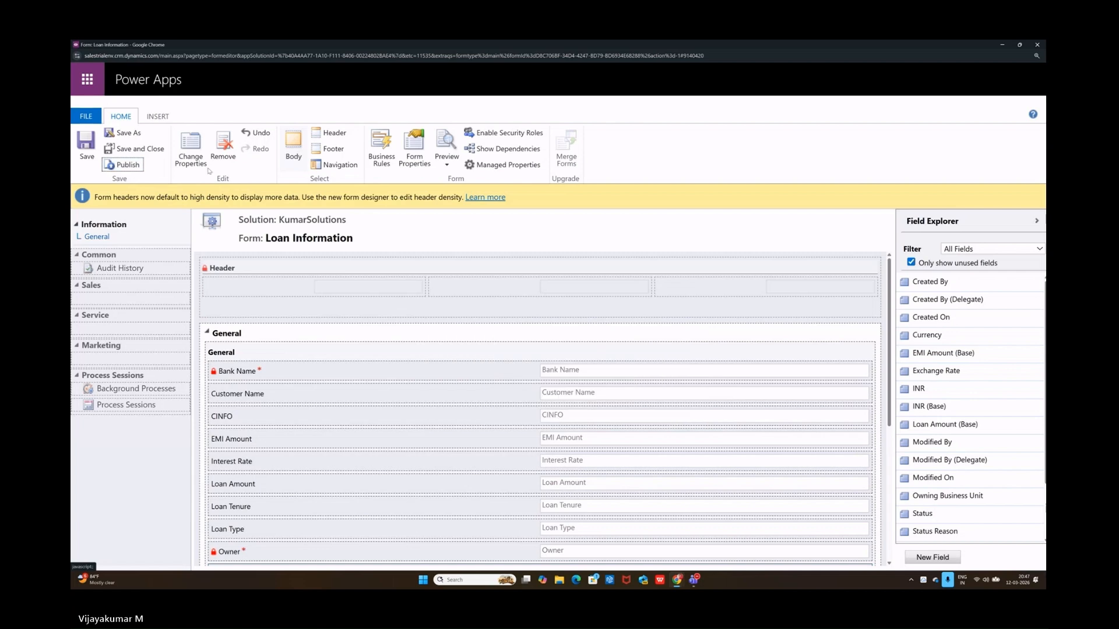
click(123, 149)
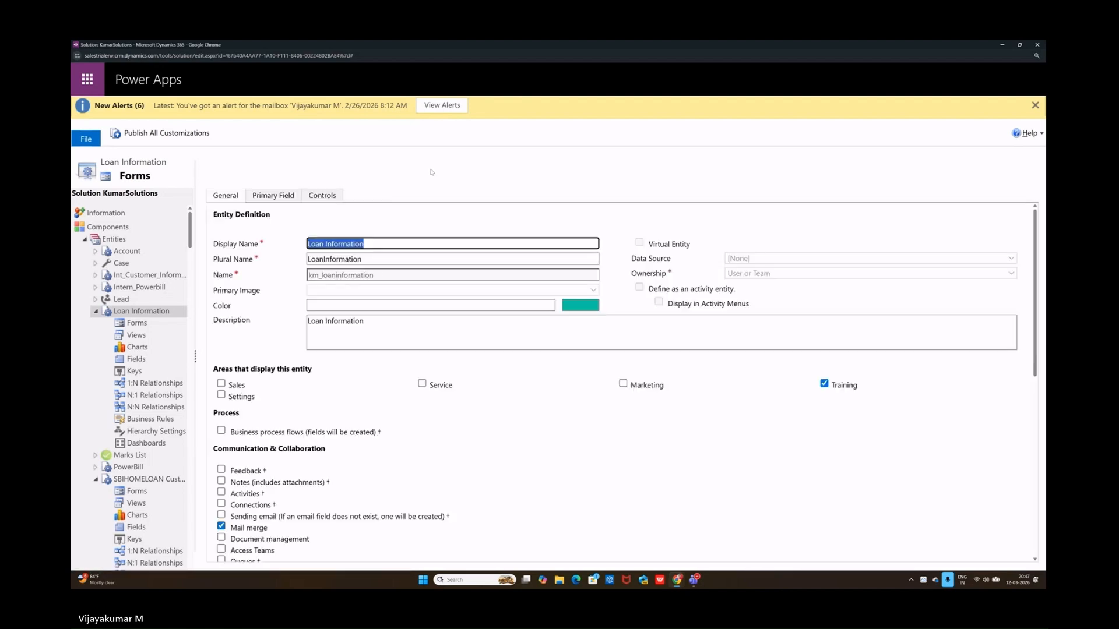
click(330, 133)
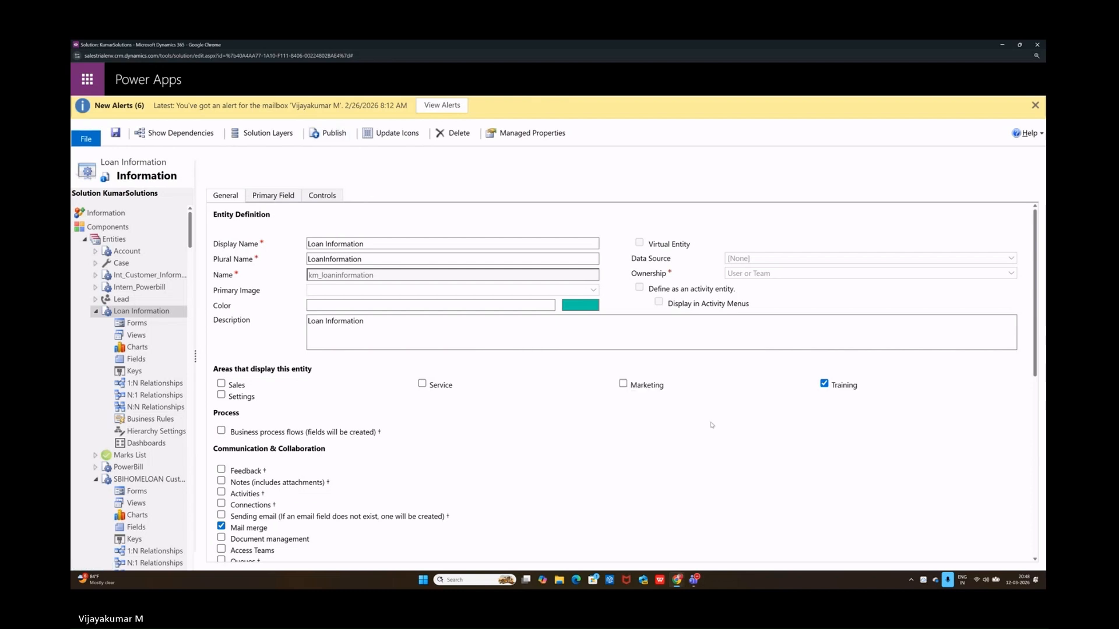
Switch to Dynamics 365 and reload the New Loan Information page to check the changed form layout
click(1001, 45)
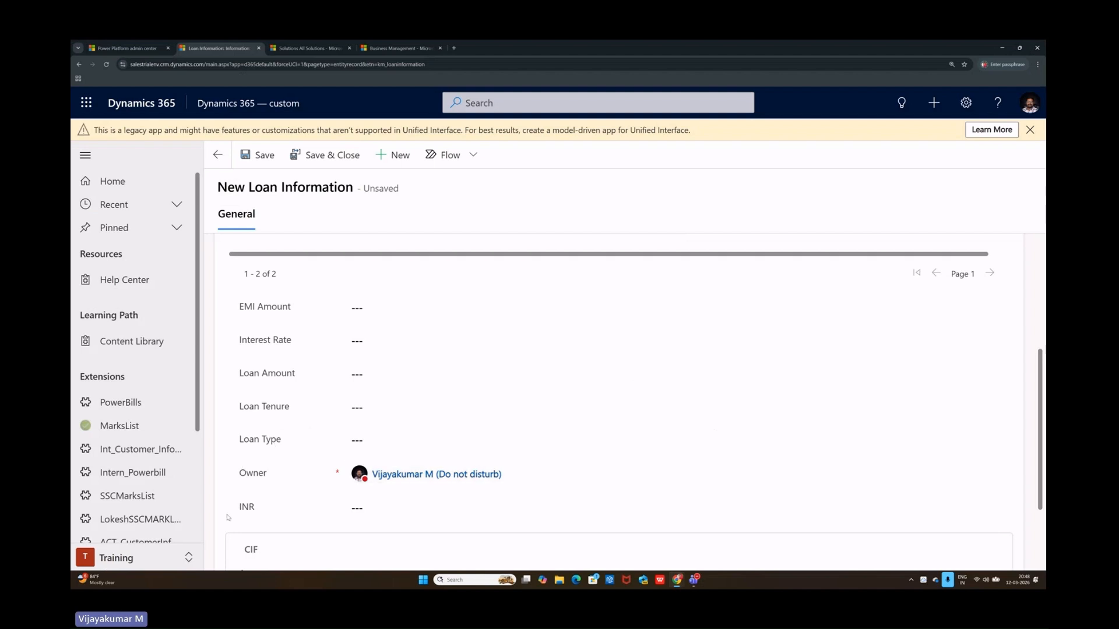
right_click(650, 515)
click(670, 501)
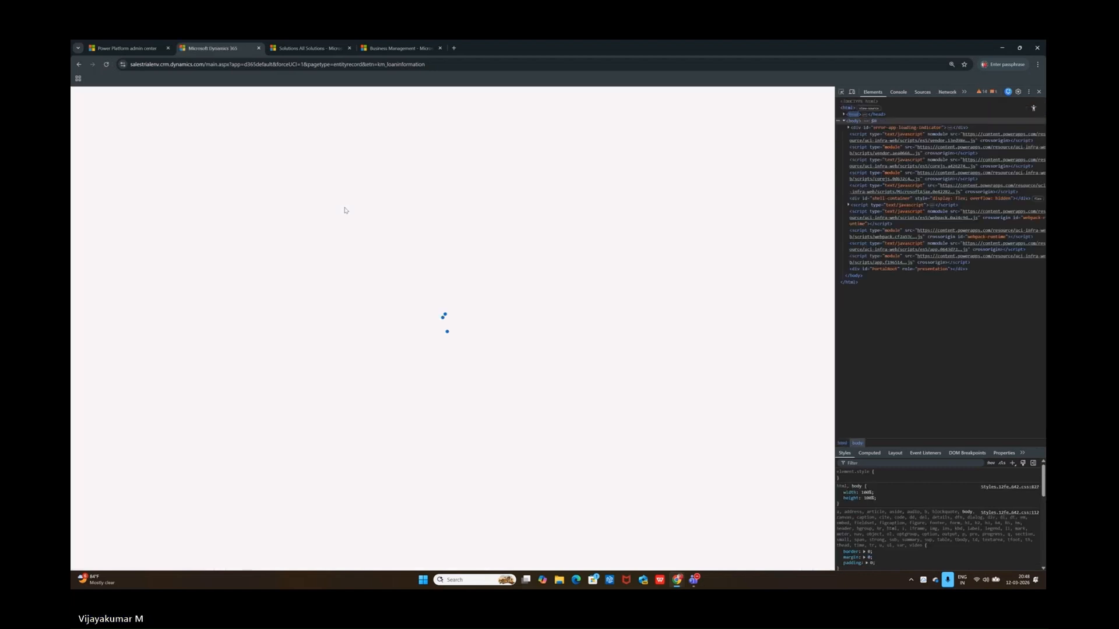
click(1038, 92)
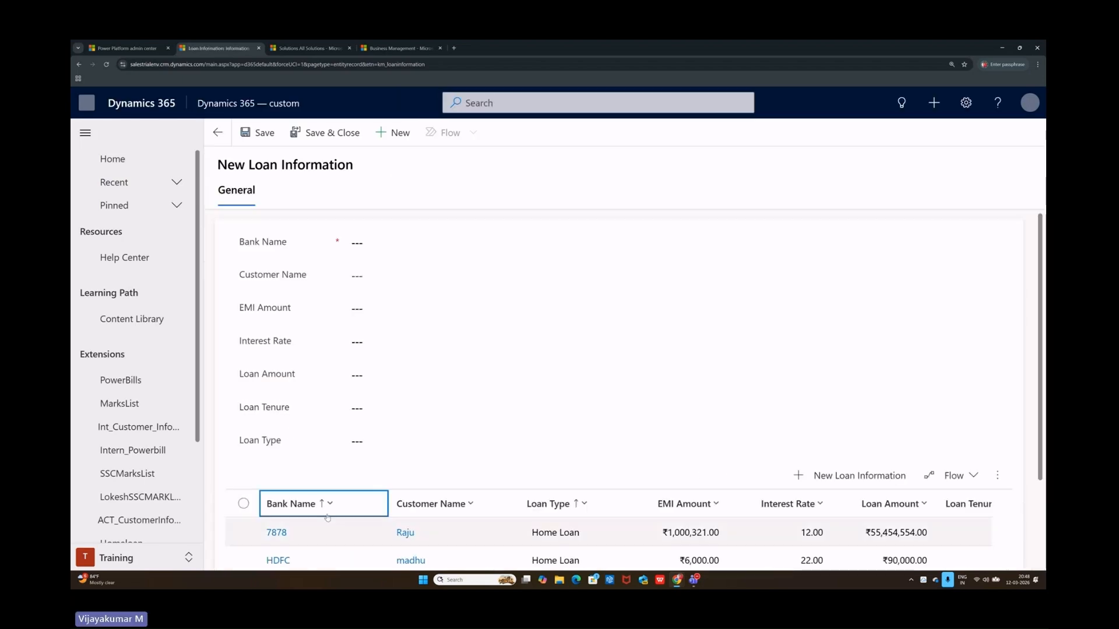
scroll(809, 454, down, 2)
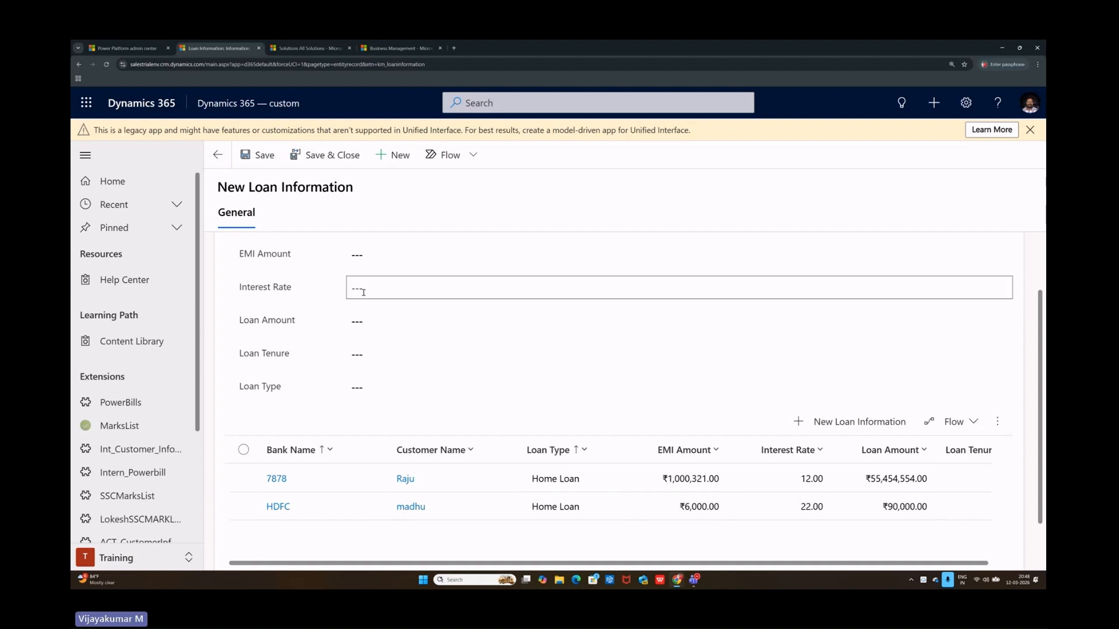
scroll(315, 291, up, 2)
Set the Bank Name of the new loan record to ICICIBANK
click(385, 267)
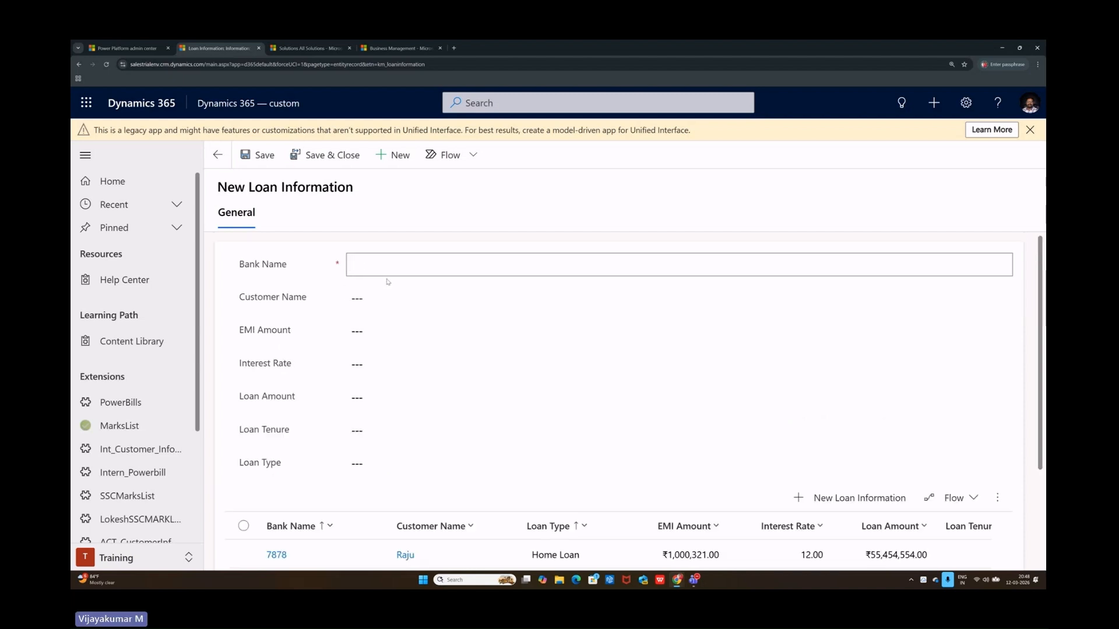
text(I)
key(Caps_Lock)
text(C)
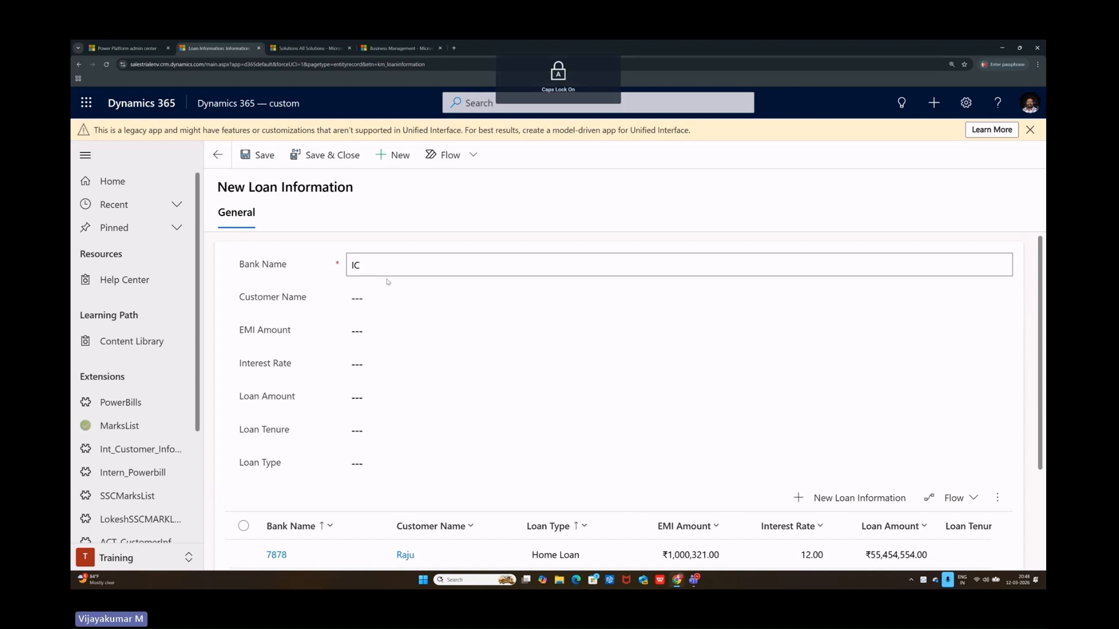
text(ICIBANK)
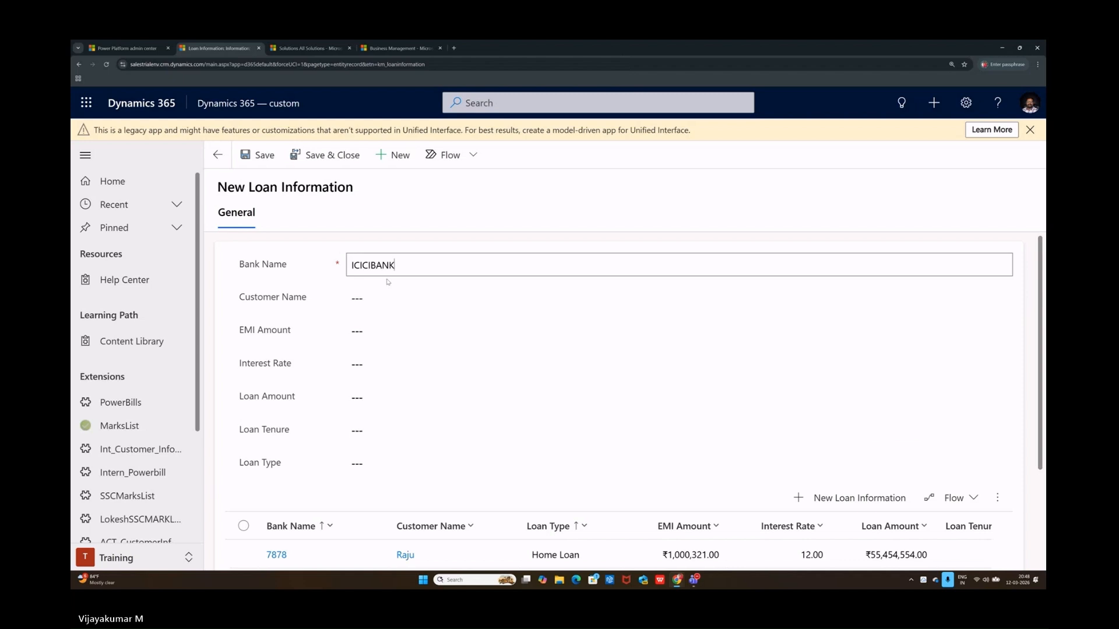
Select the second recent customer for Customer Name and check the customer's name, email and phone number in the quick view
click(381, 299)
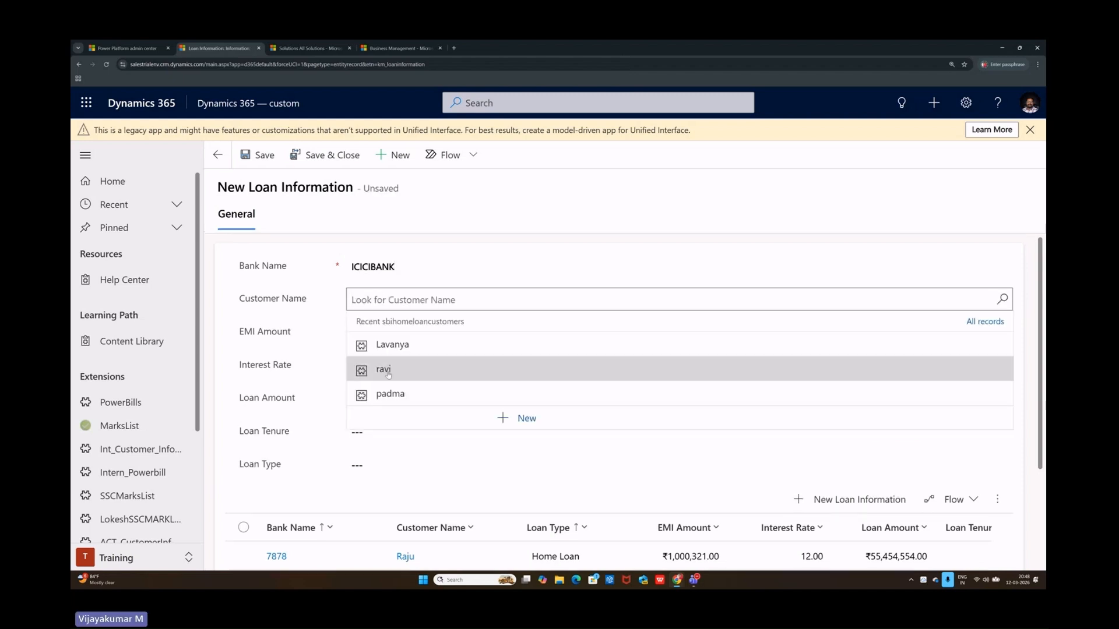
click(388, 368)
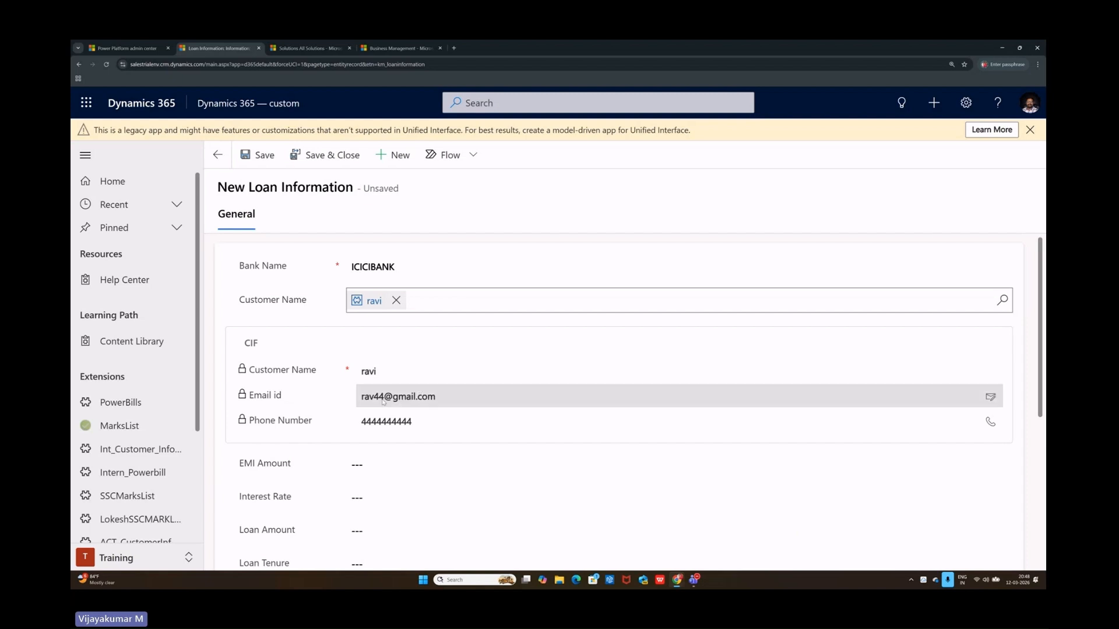
drag(364, 372, 437, 400)
drag(365, 421, 414, 421)
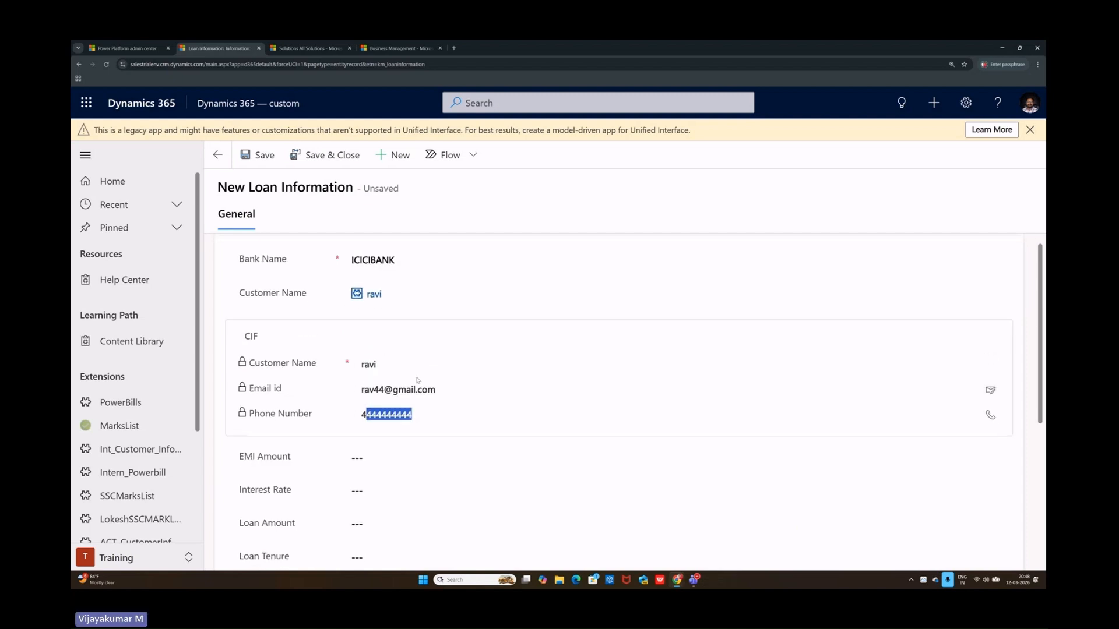
Replace the selected Customer Name with the first customer in the sbihomeloancustomers list
click(395, 300)
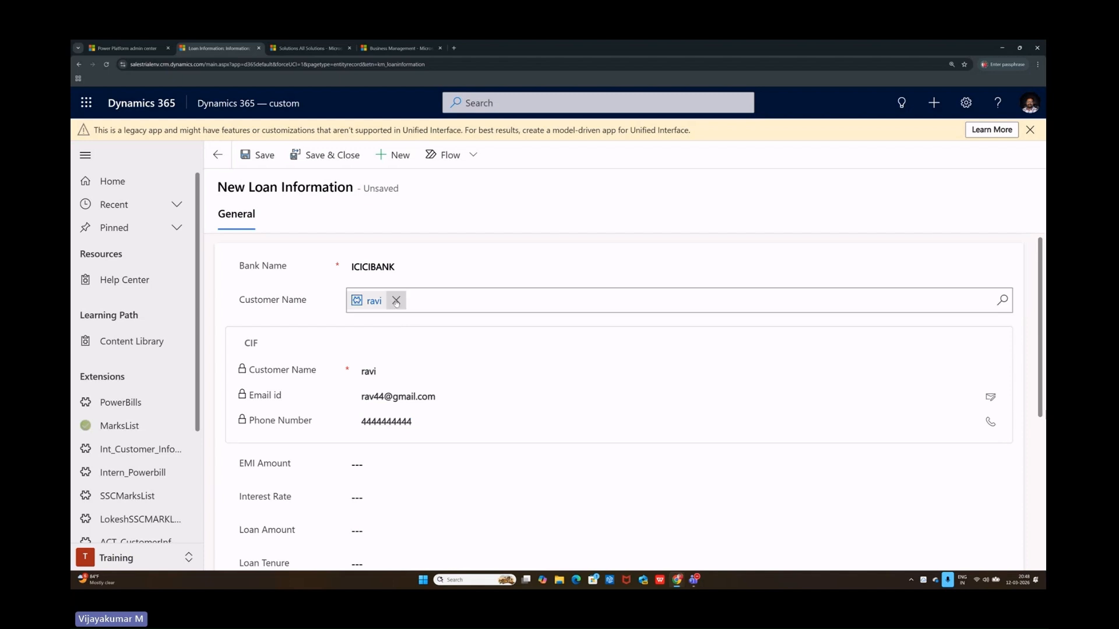
click(1000, 300)
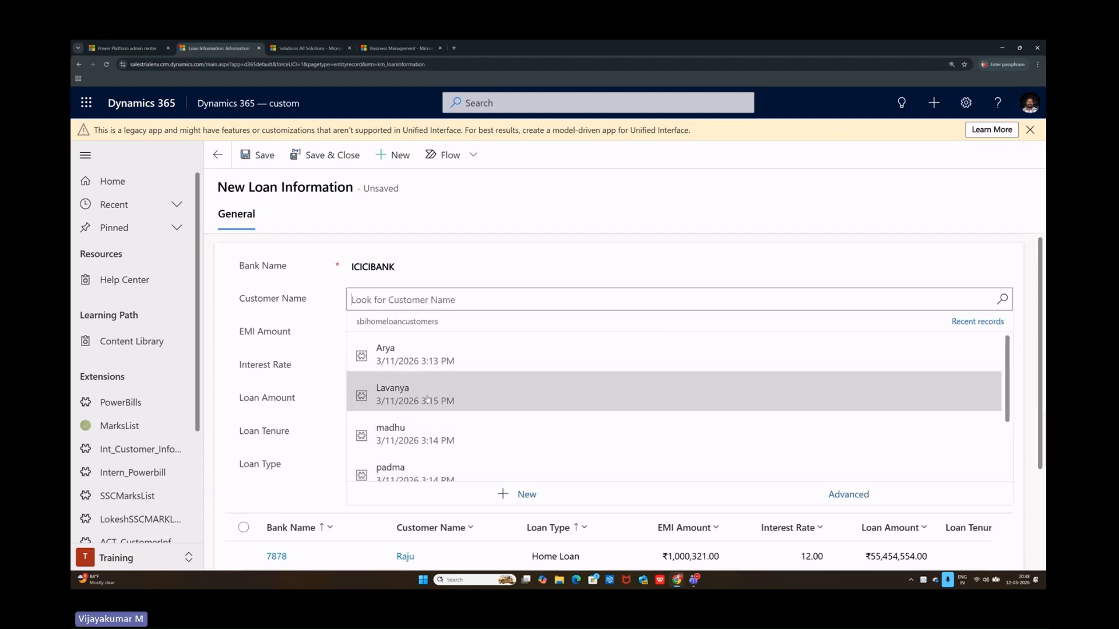
click(427, 362)
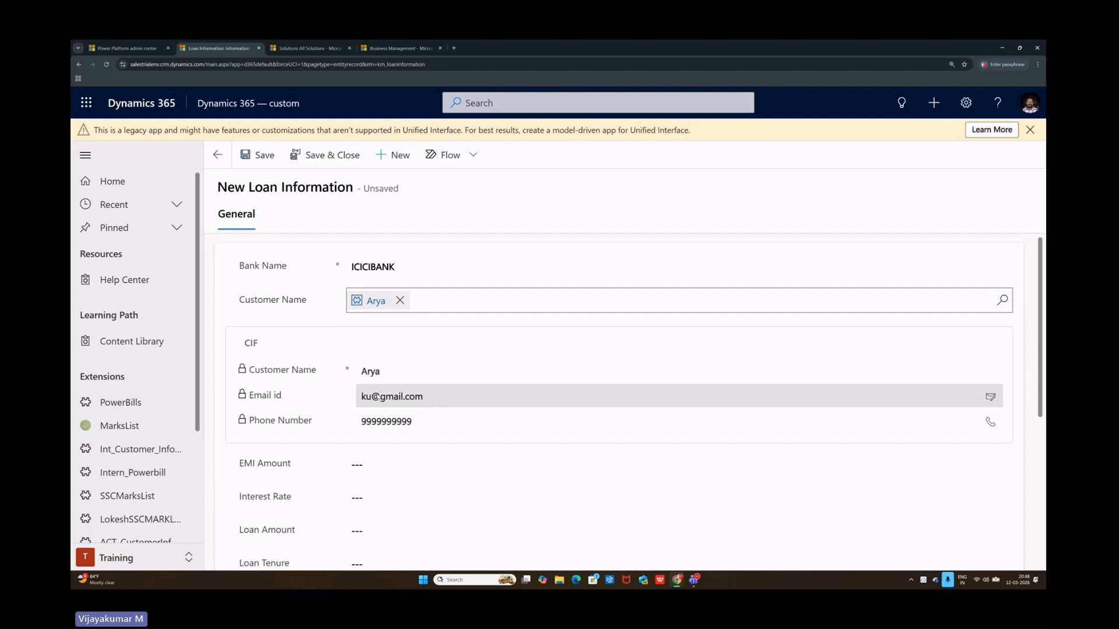
Set the EMI Amount to 10000, the Interest Rate to 12 and the Loan Amount to 5000000
scroll(408, 402, down, 2)
click(396, 395)
text(10000)
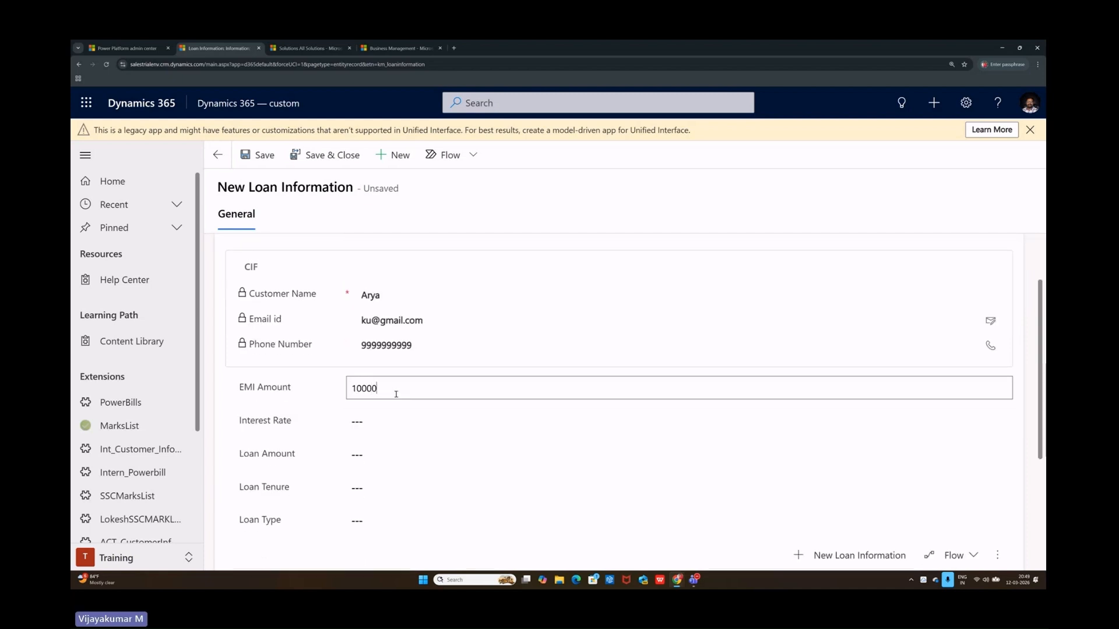
click(417, 425)
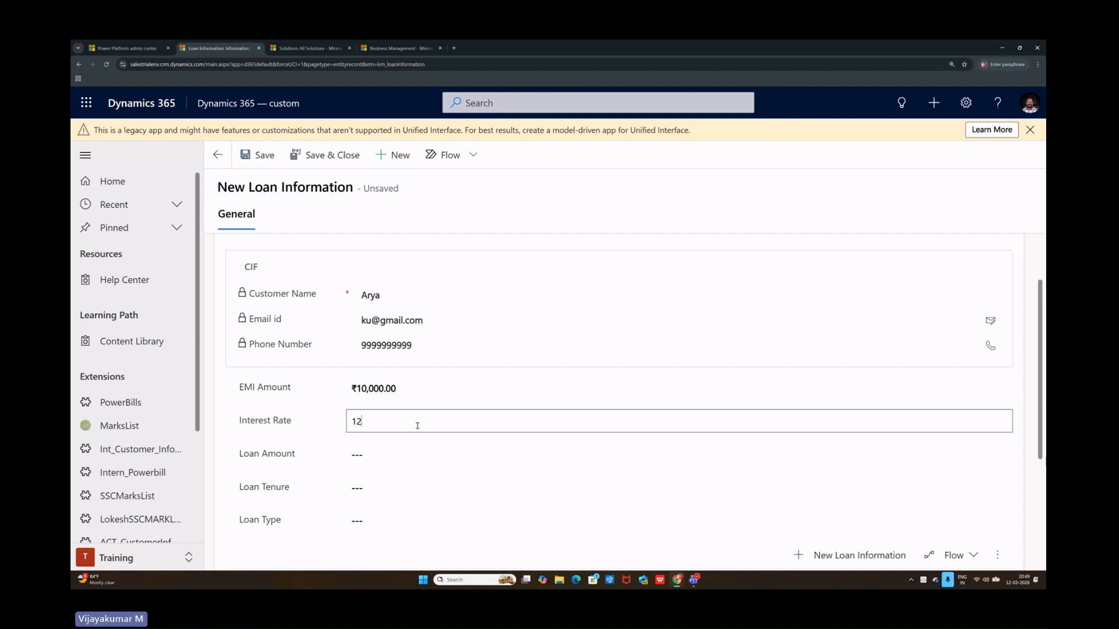
click(405, 446)
text(5000000)
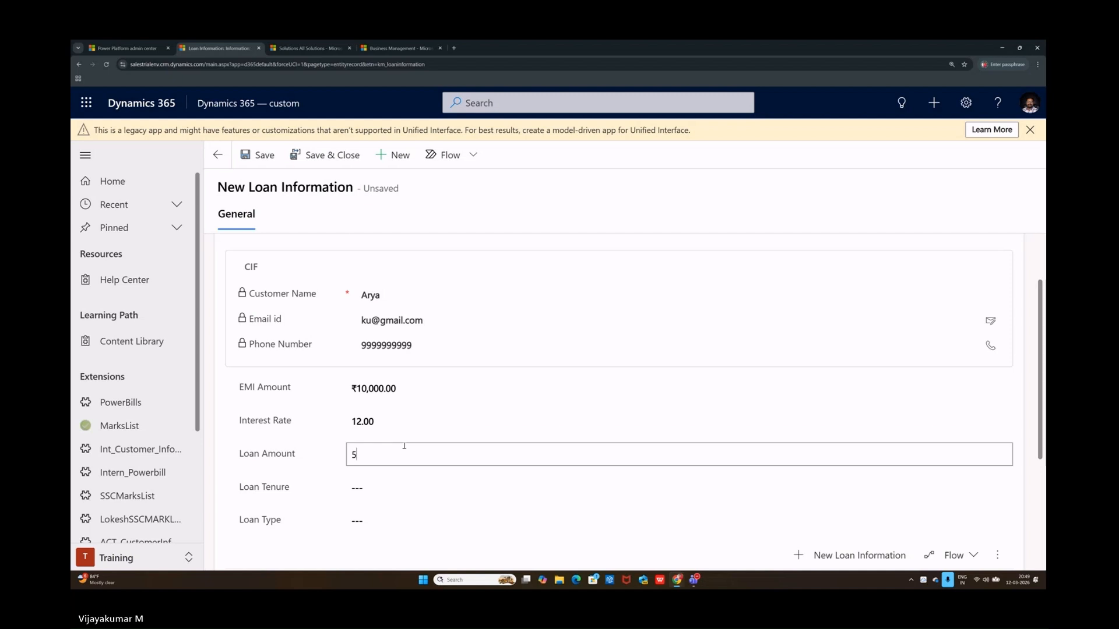
Set the Loan Tenure to 13 and the Loan Type to Business Loan, and save the loan record
click(387, 487)
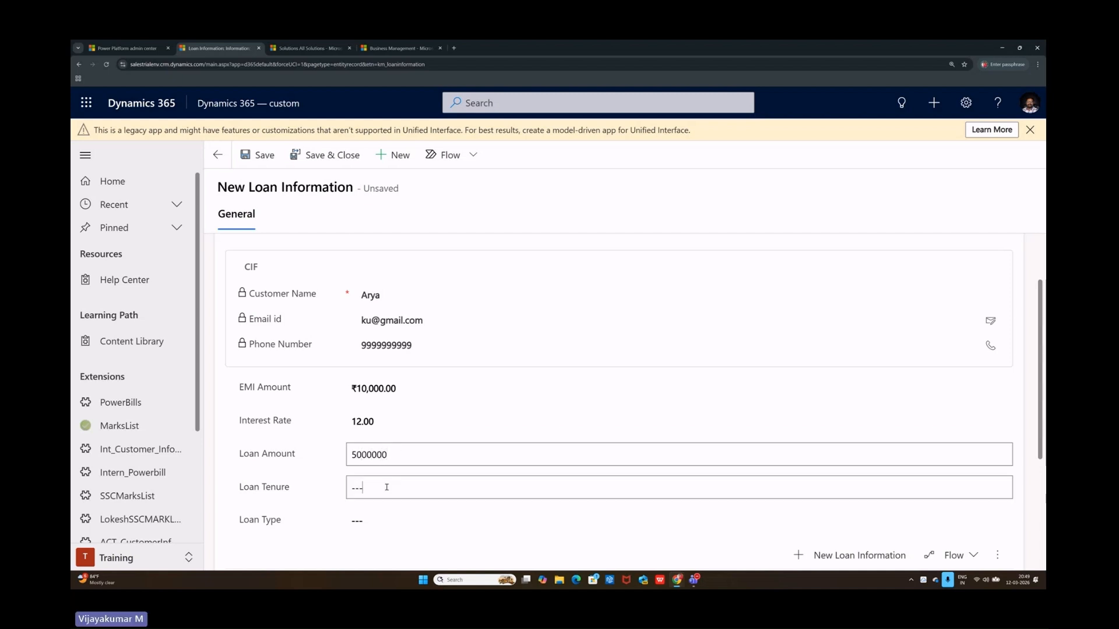
text(13)
click(393, 521)
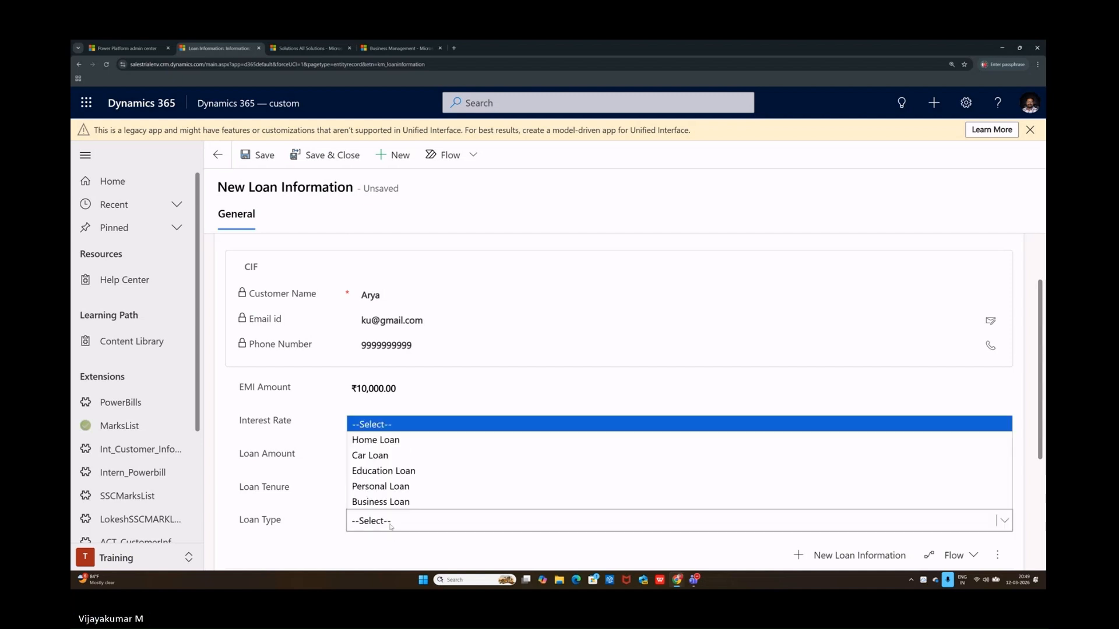
click(391, 501)
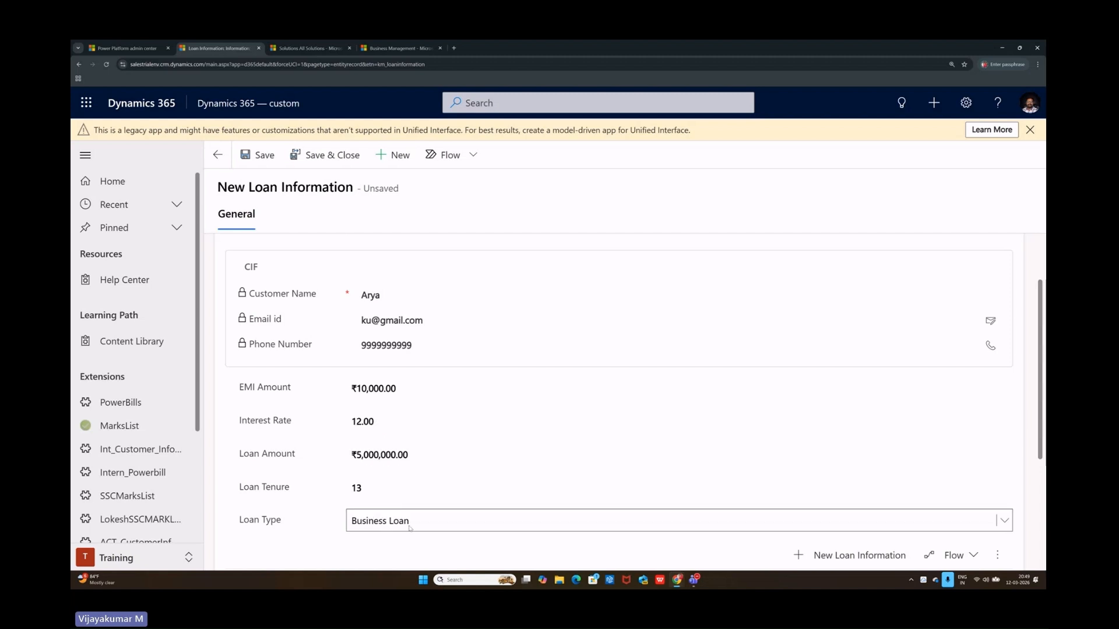
scroll(409, 528, down, 3)
scroll(411, 259, up, 5)
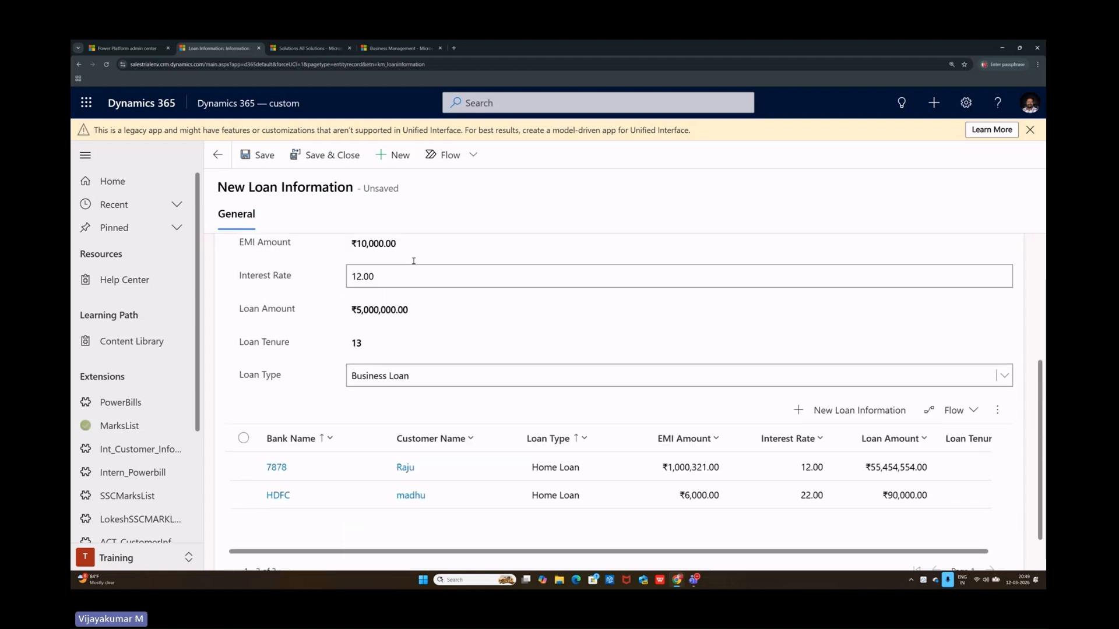
click(272, 166)
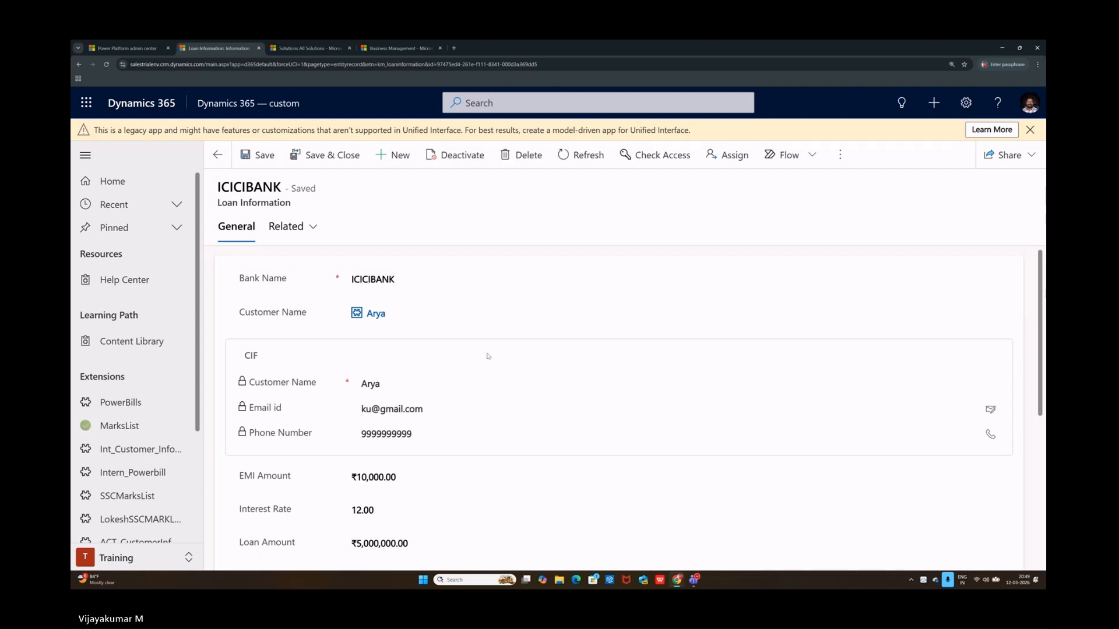
Review the loan list below the fields of the saved ICICIBANK loan record
scroll(318, 411, down, 5)
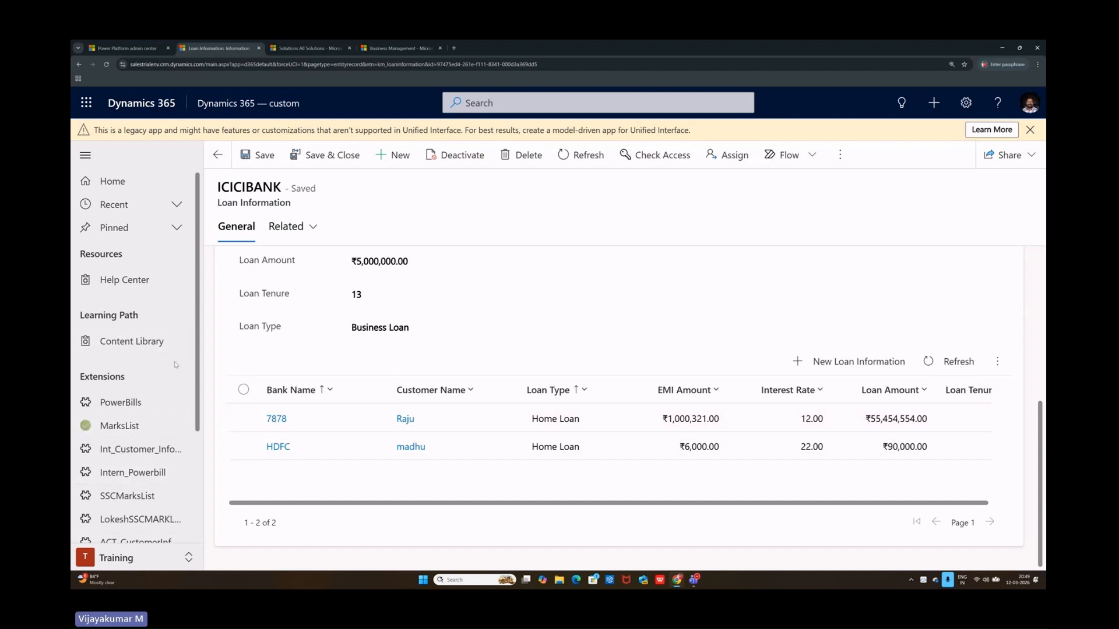
scroll(429, 351, up, 1)
scroll(429, 351, down, 1)
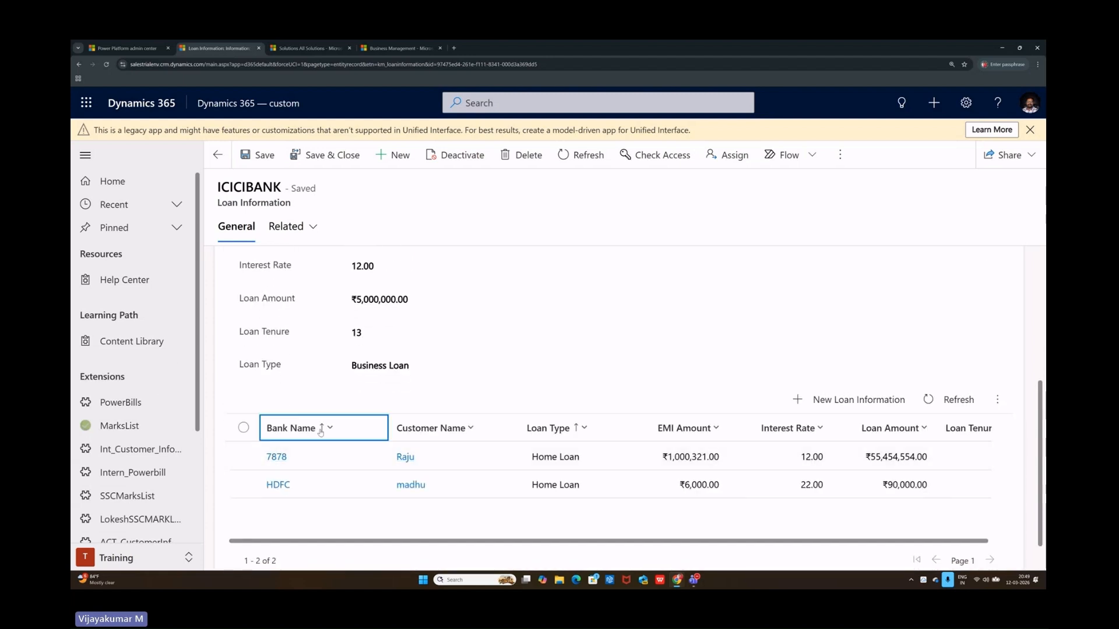
Open the first customer in sbihomeloancustomers and review the HomeLoan, EducationLoan and CarLoan lists on the record
scroll(139, 460, down, 3)
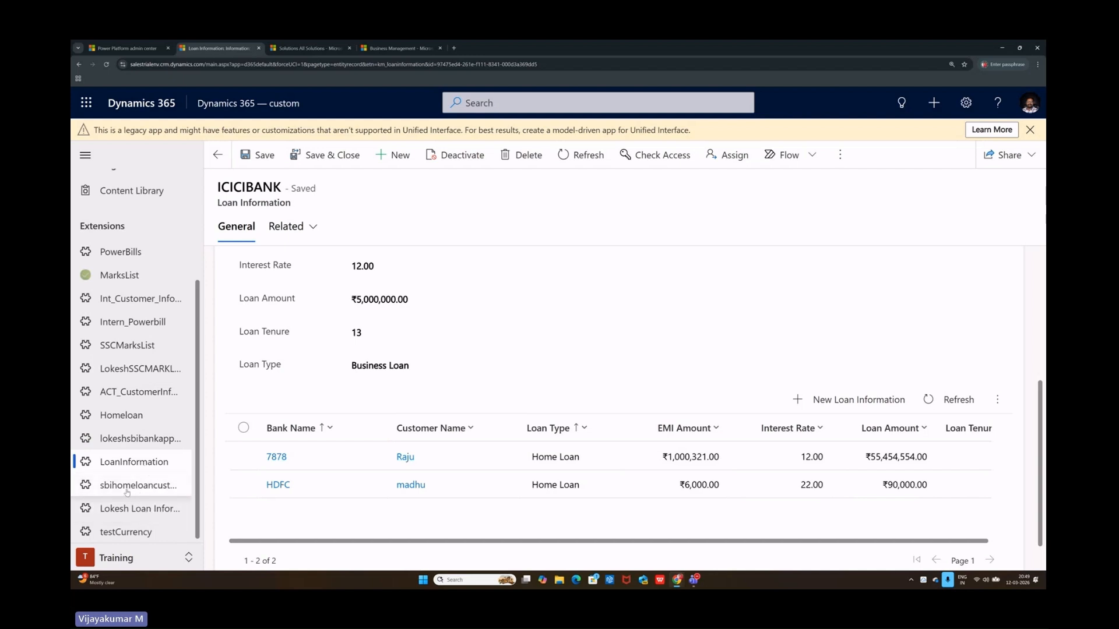
click(156, 492)
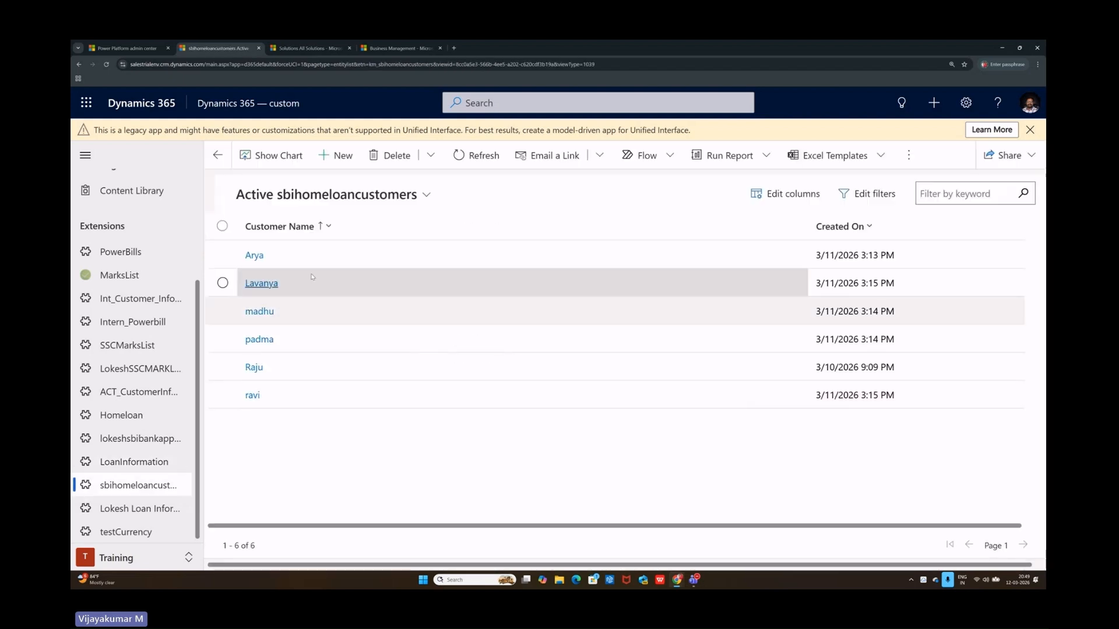
click(267, 262)
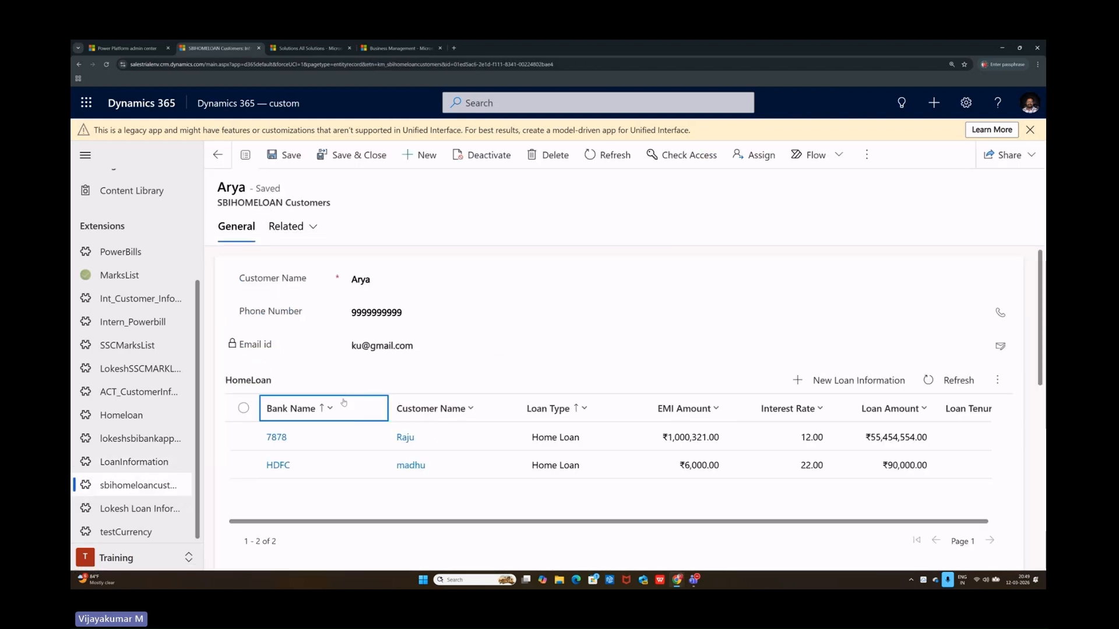
scroll(252, 342, down, 2)
drag(226, 501, 283, 499)
drag(222, 314, 292, 311)
scroll(274, 408, down, 4)
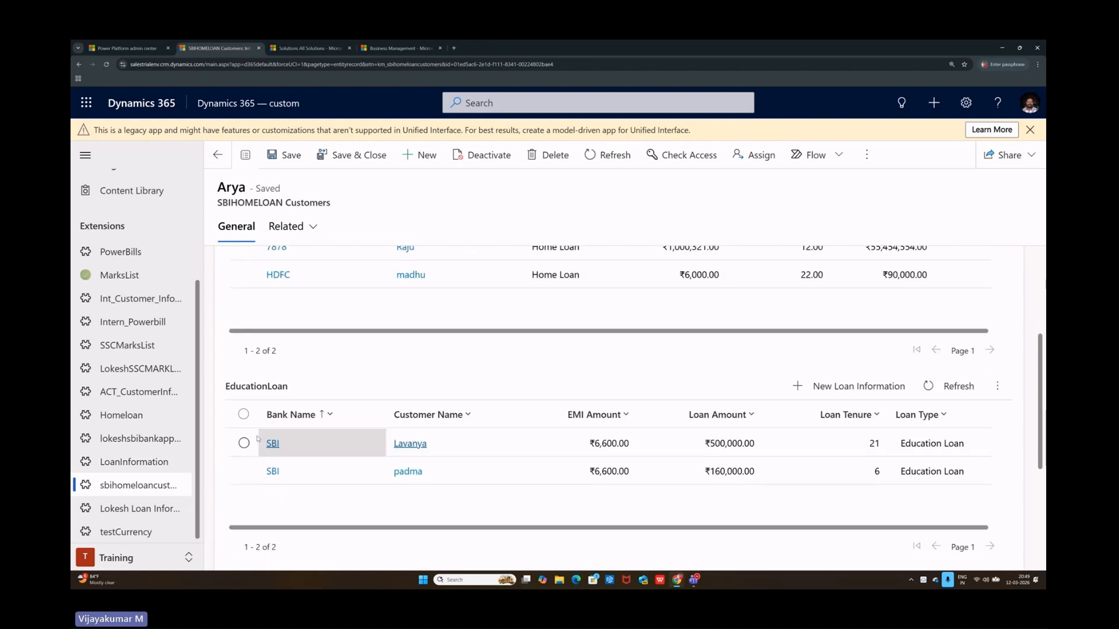
drag(223, 468, 261, 468)
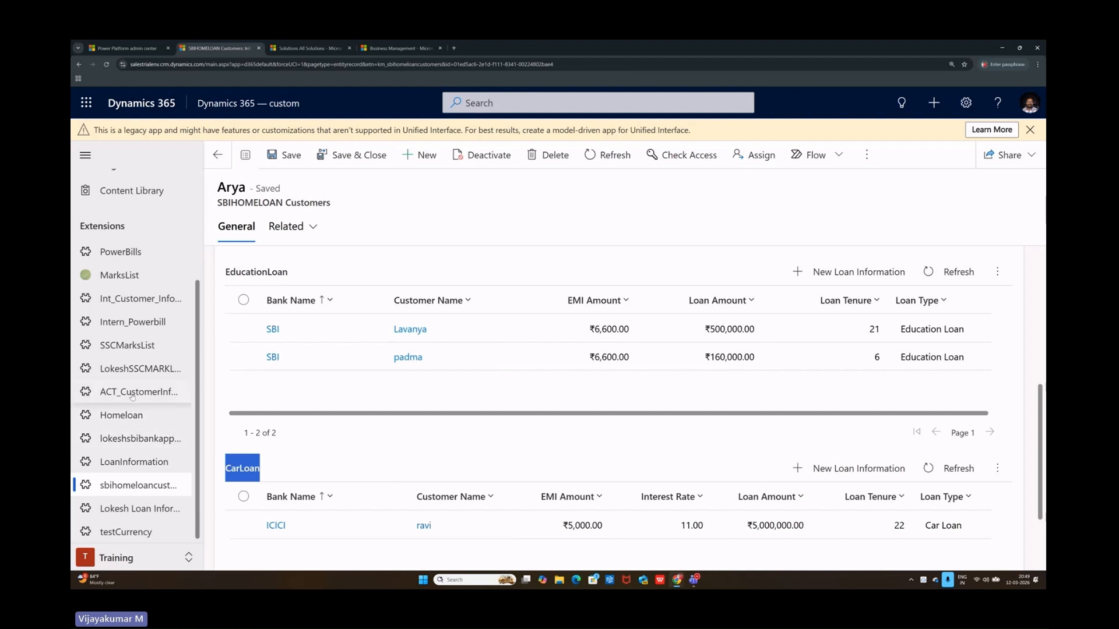
Open the 7878 loan record from LoanInformation and examine the loan list below its fields
scroll(137, 329, up, 2)
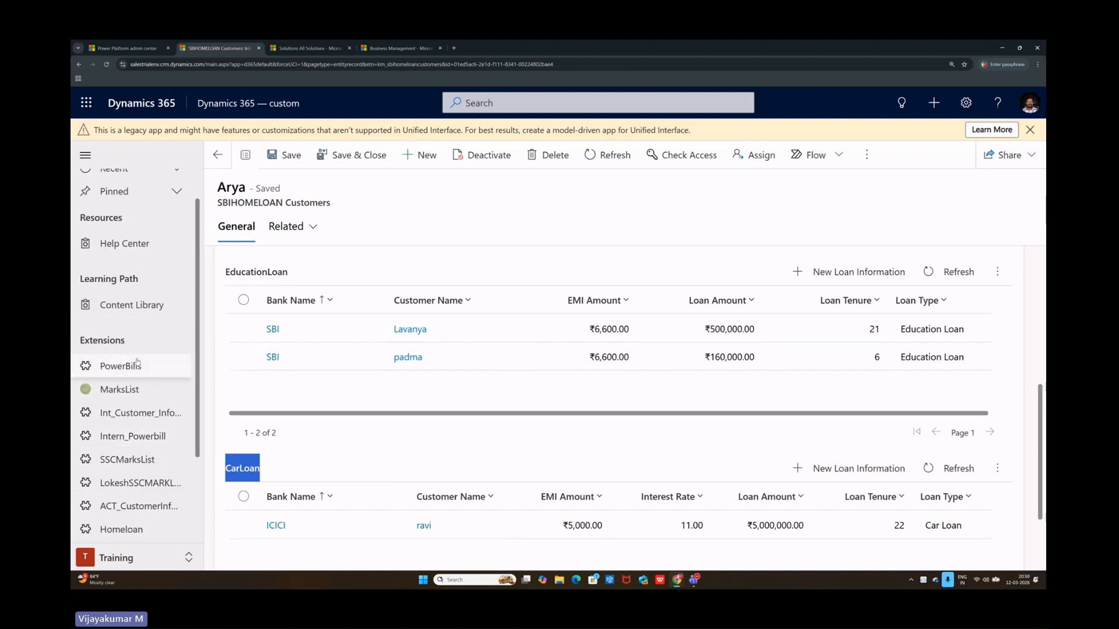
scroll(132, 463, down, 1)
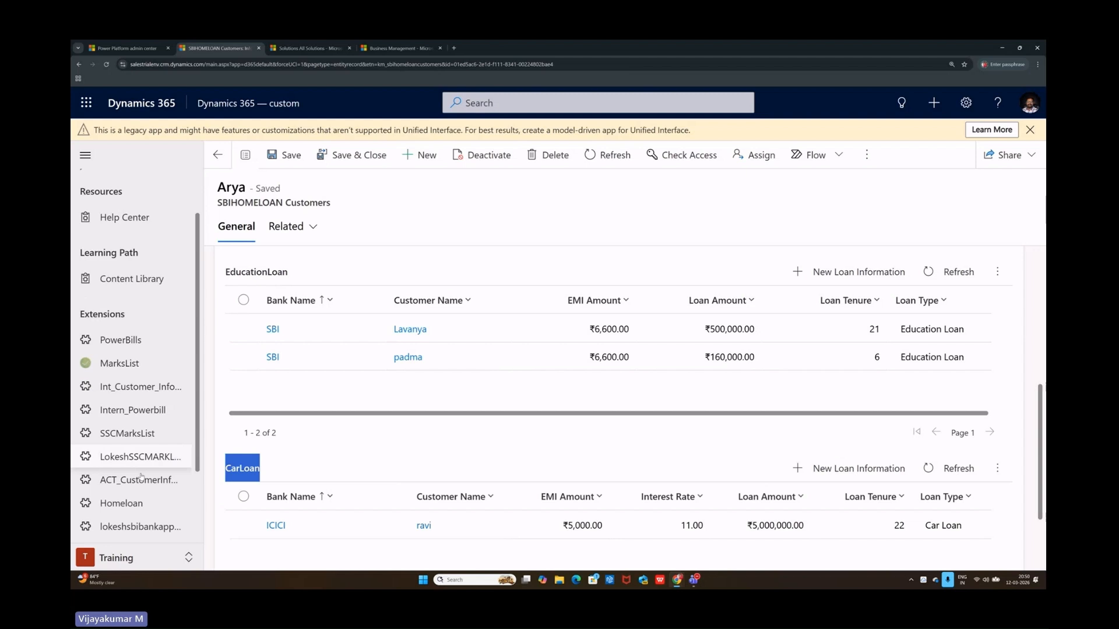
scroll(120, 511, down, 1)
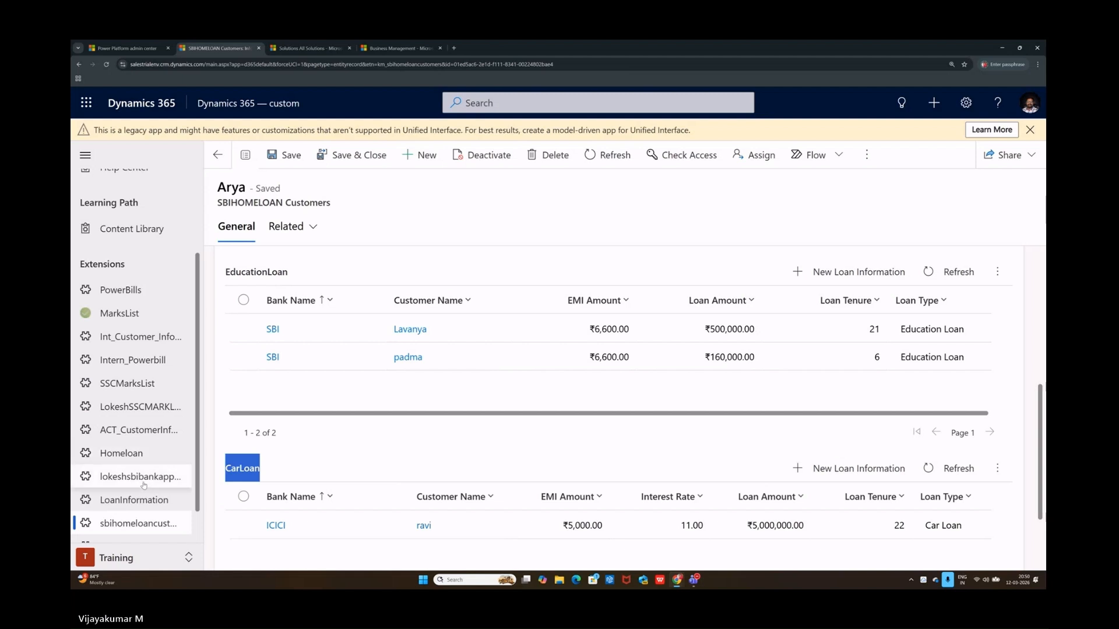
scroll(141, 501, down, 1)
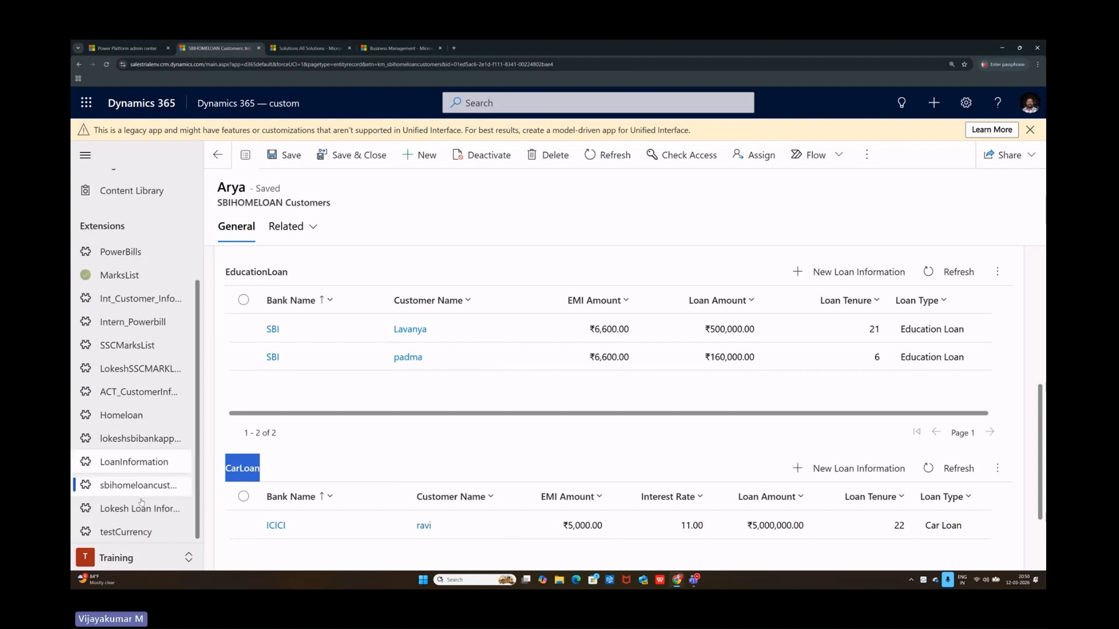
click(135, 462)
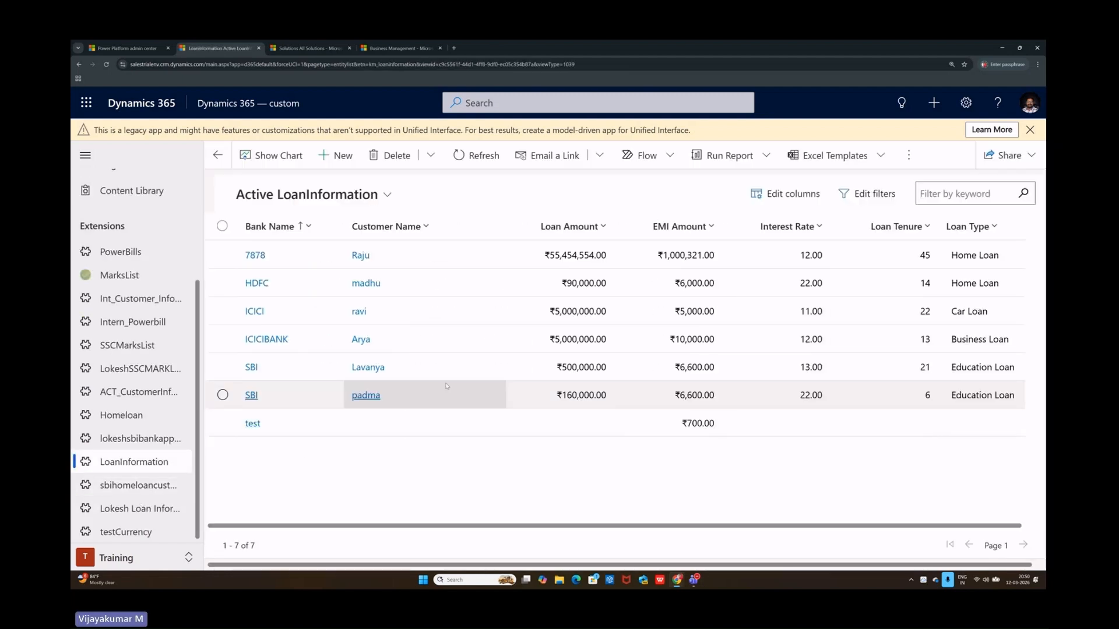
click(254, 256)
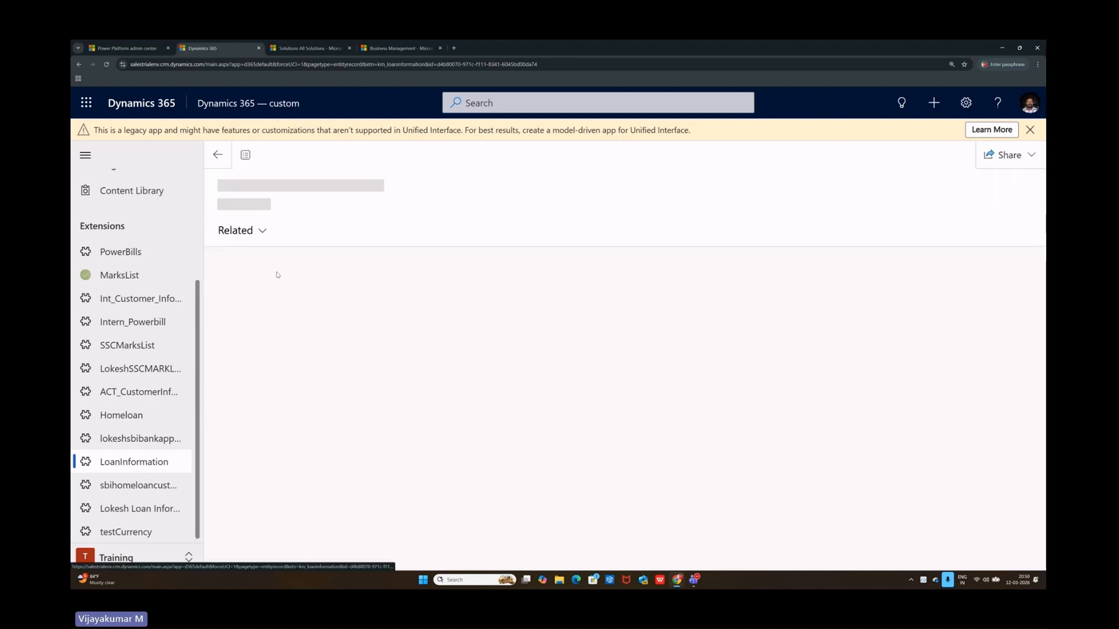
scroll(347, 408, down, 5)
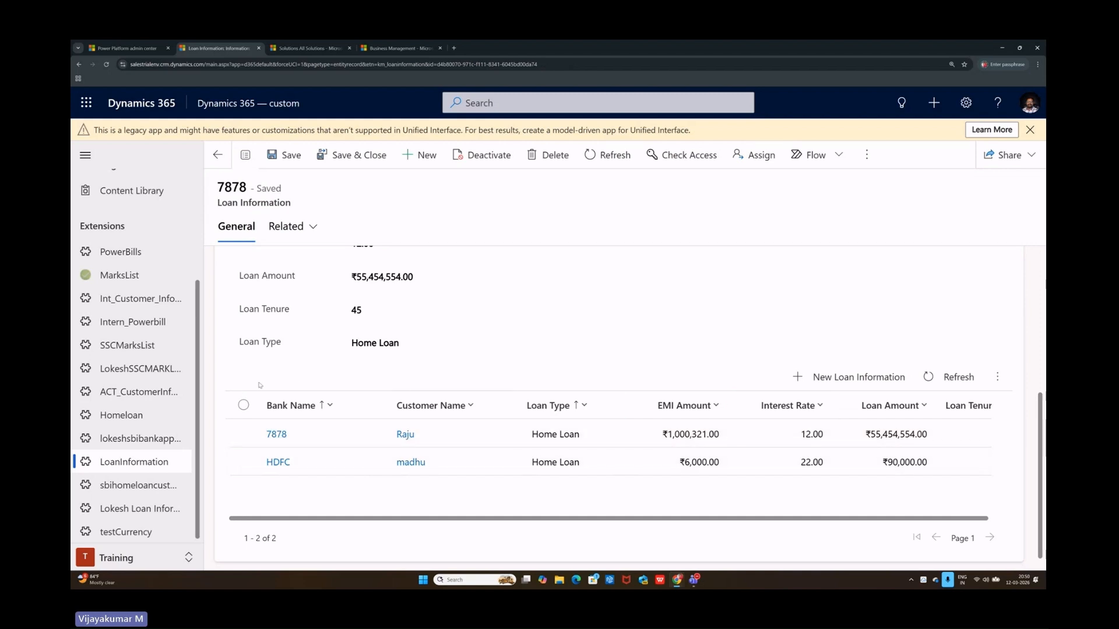
scroll(244, 396, up, 1)
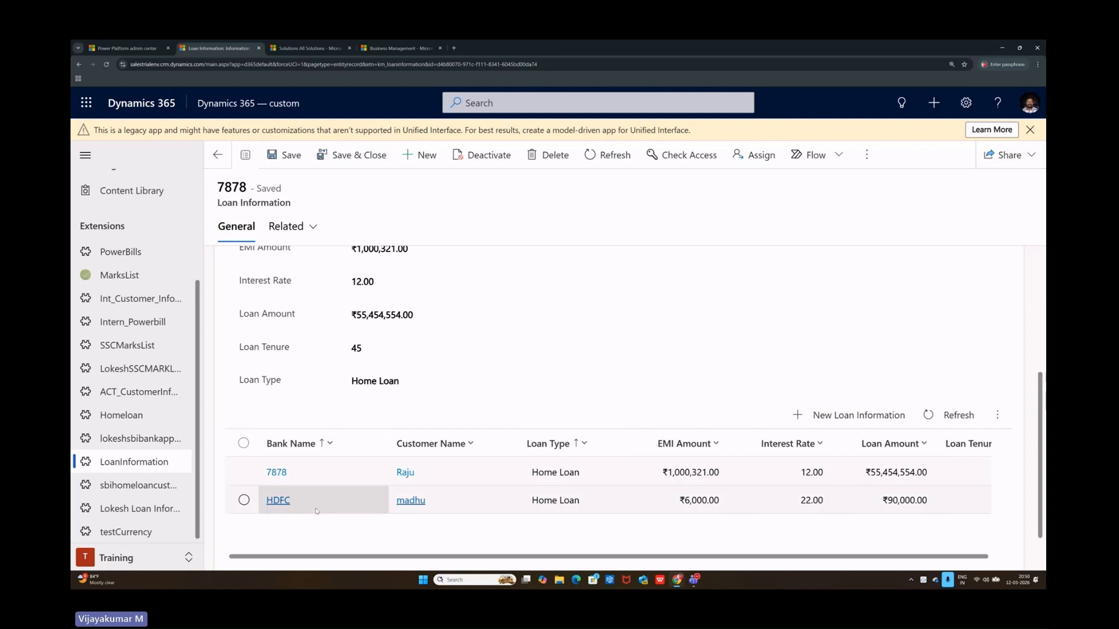
scroll(379, 495, down, 1)
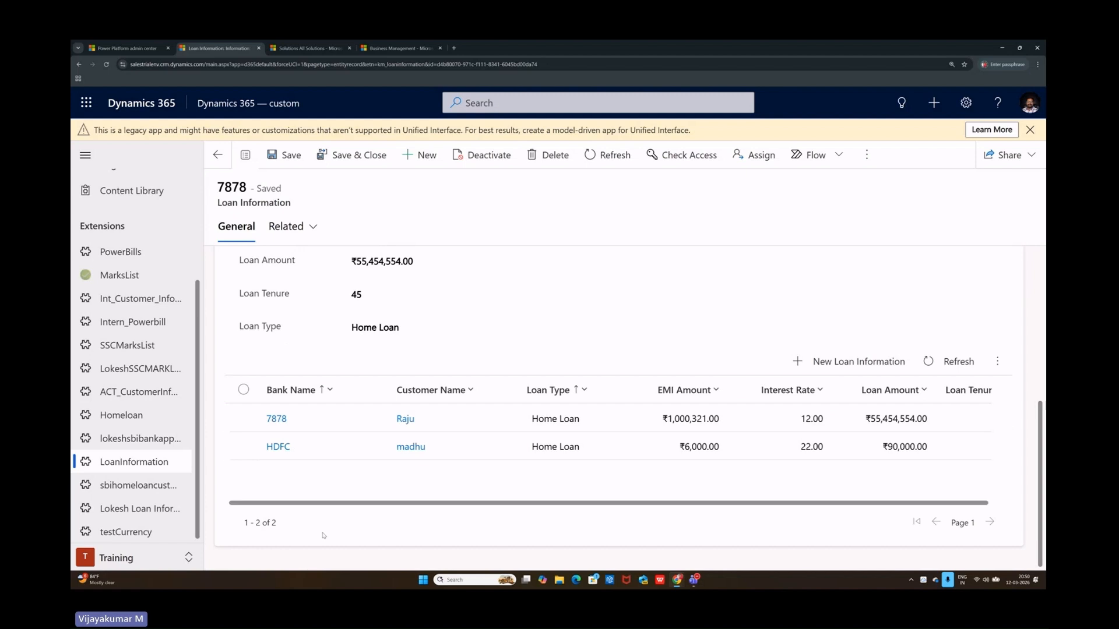
Compare the CIF customer details of the 7878 loan record with the loan list at the end of the form
scroll(327, 531, up, 3)
scroll(343, 542, down, 3)
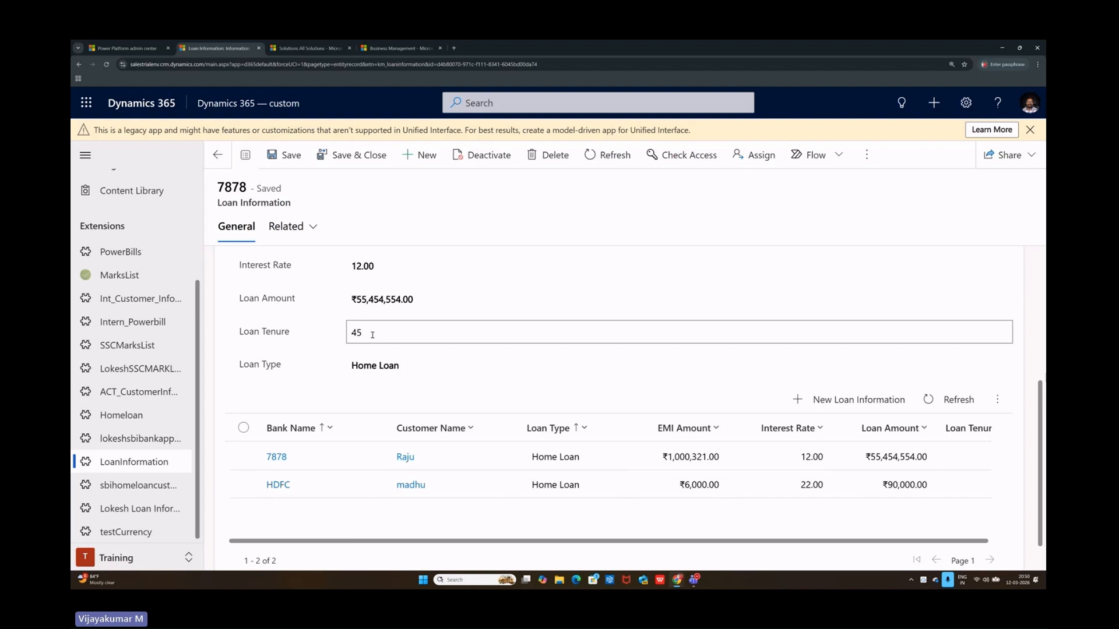
scroll(408, 332, up, 5)
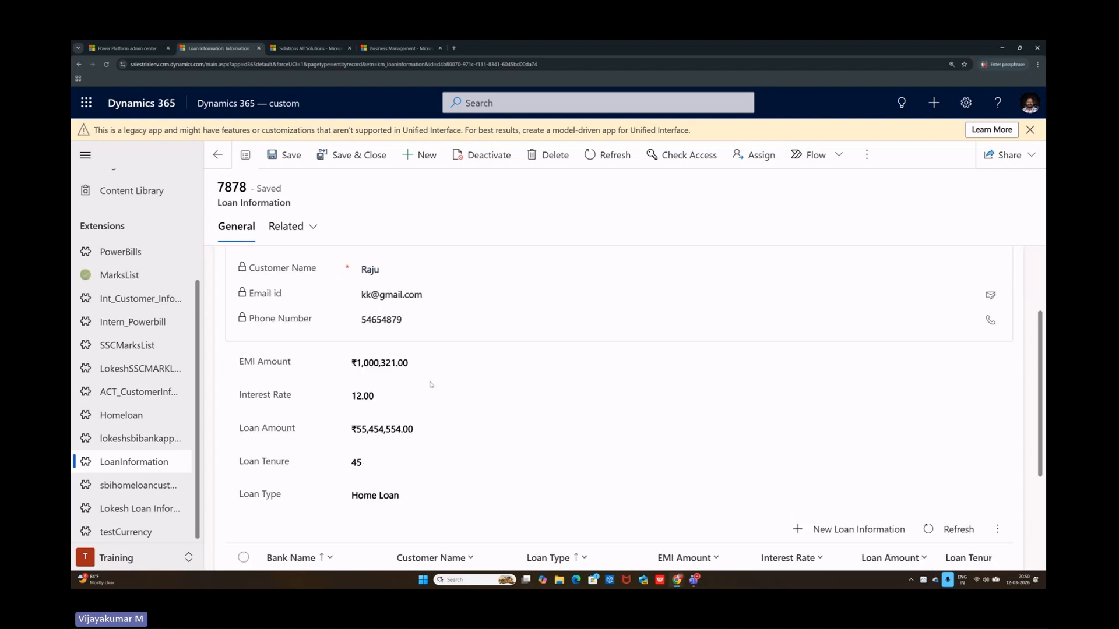
scroll(434, 385, down, 3)
scroll(526, 381, up, 5)
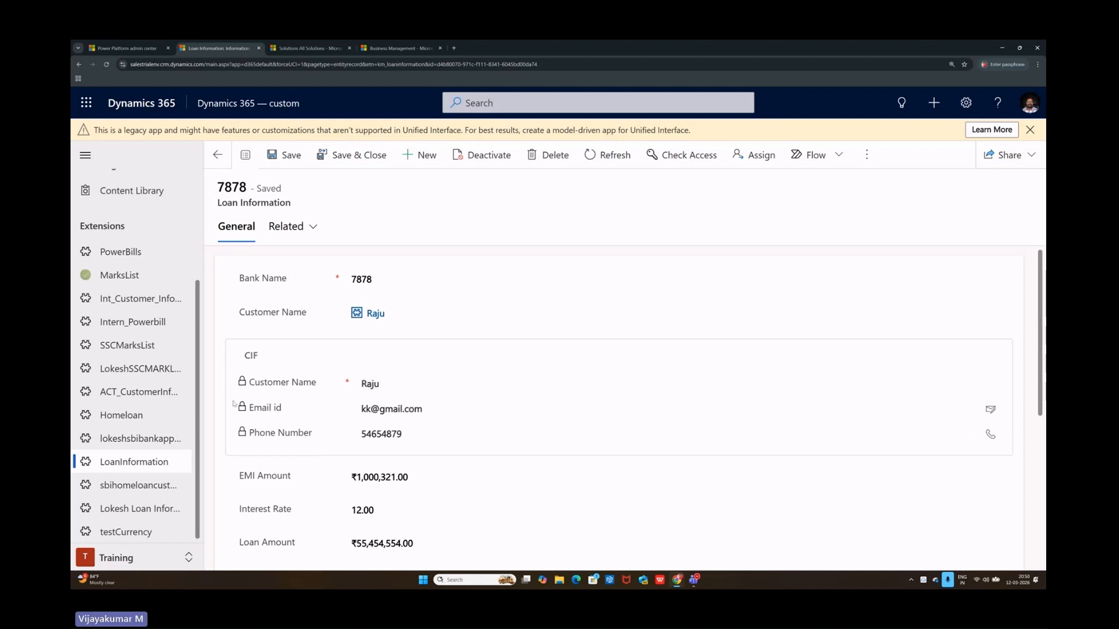
scroll(253, 354, down, 5)
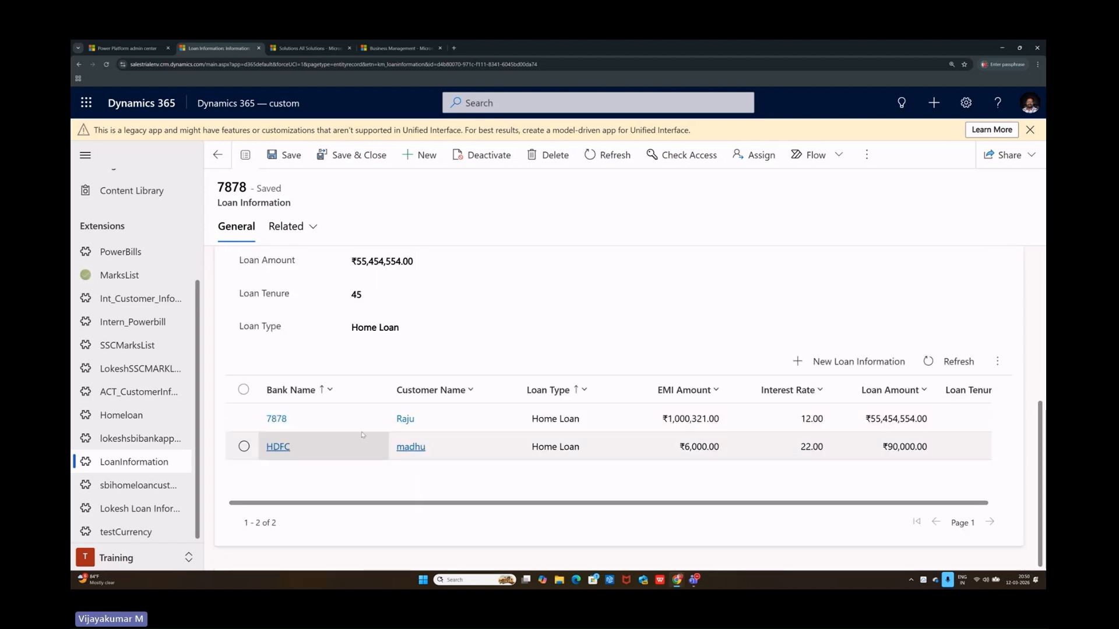
scroll(410, 417, up, 5)
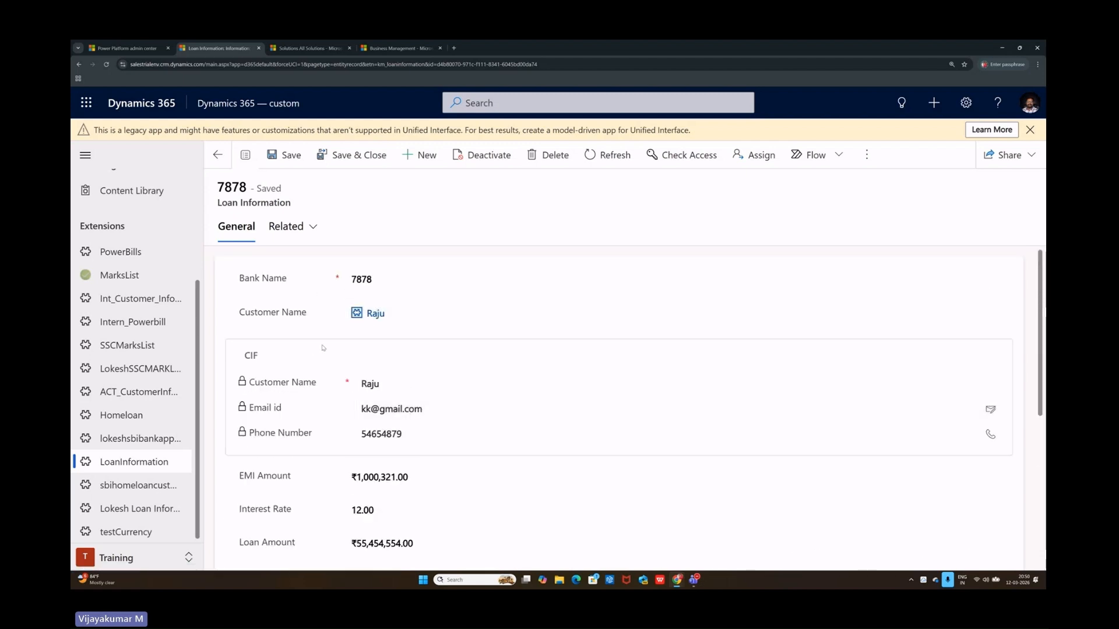
Open the HDFC loan record from the LoanInformation list and examine the loan list at the end of its form
click(154, 461)
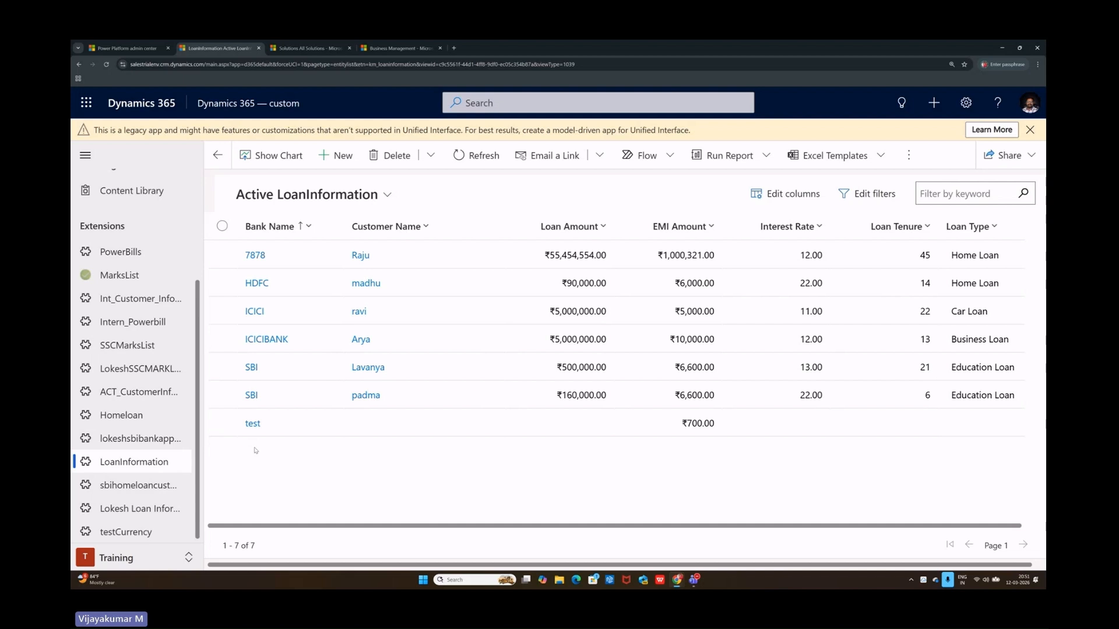
click(146, 463)
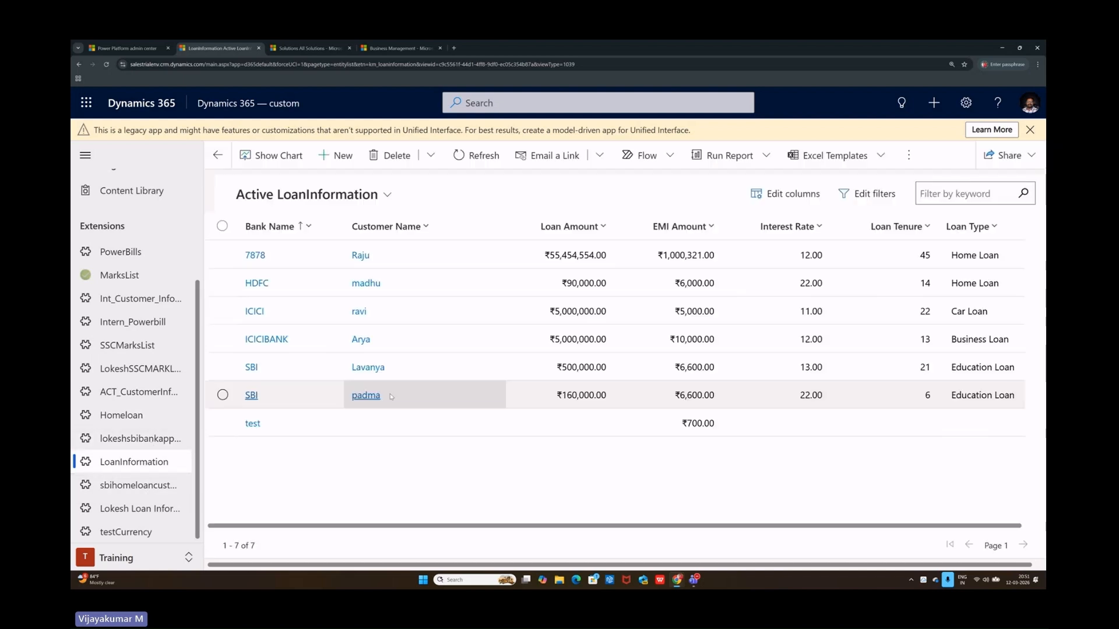
click(371, 287)
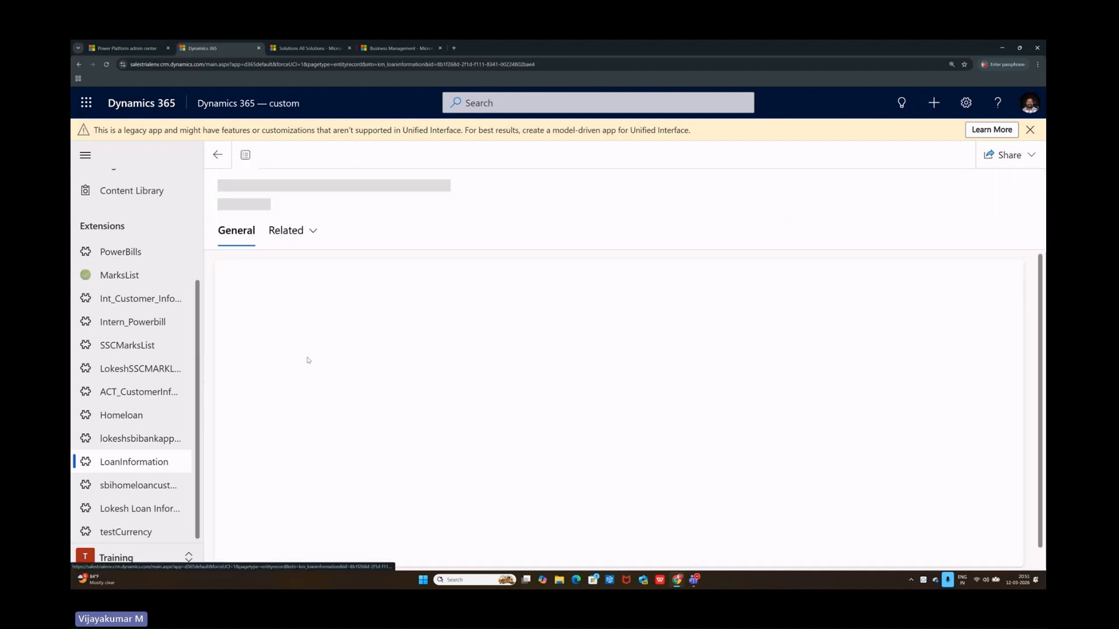
scroll(530, 500, down, 2)
scroll(531, 500, down, 3)
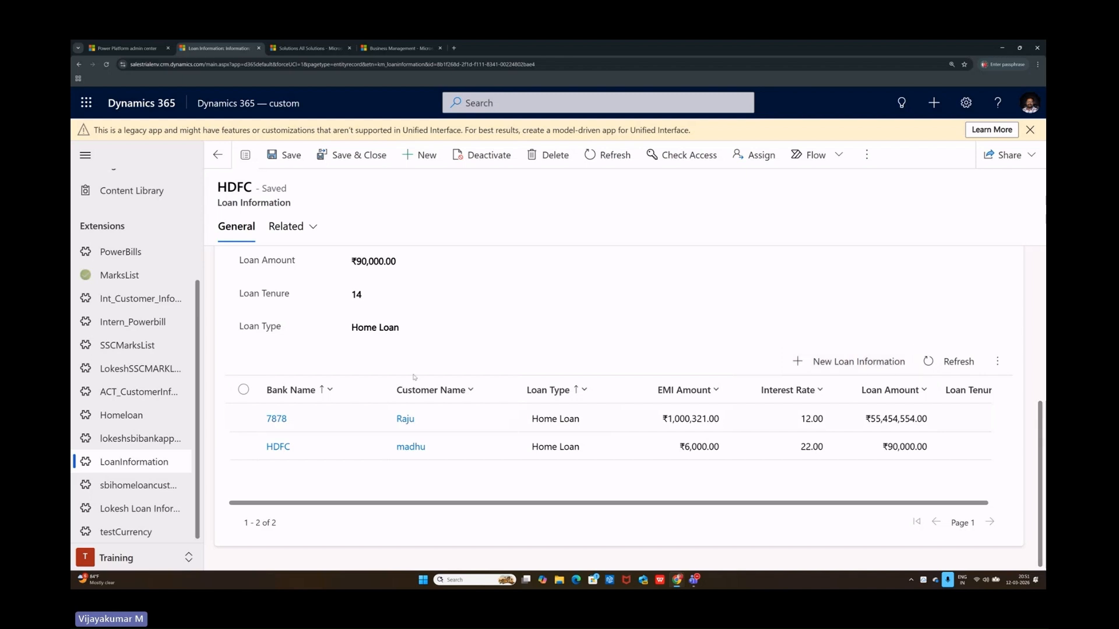
Open a blank Loan Information record from the loan list and examine its empty fields and embedded loan list
click(799, 363)
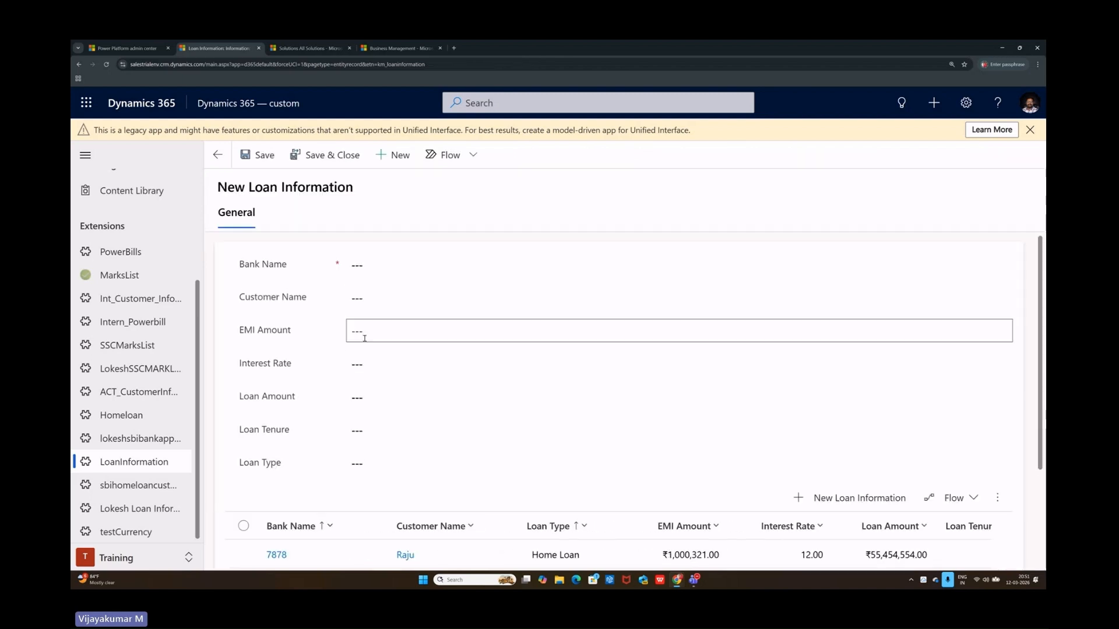
click(373, 271)
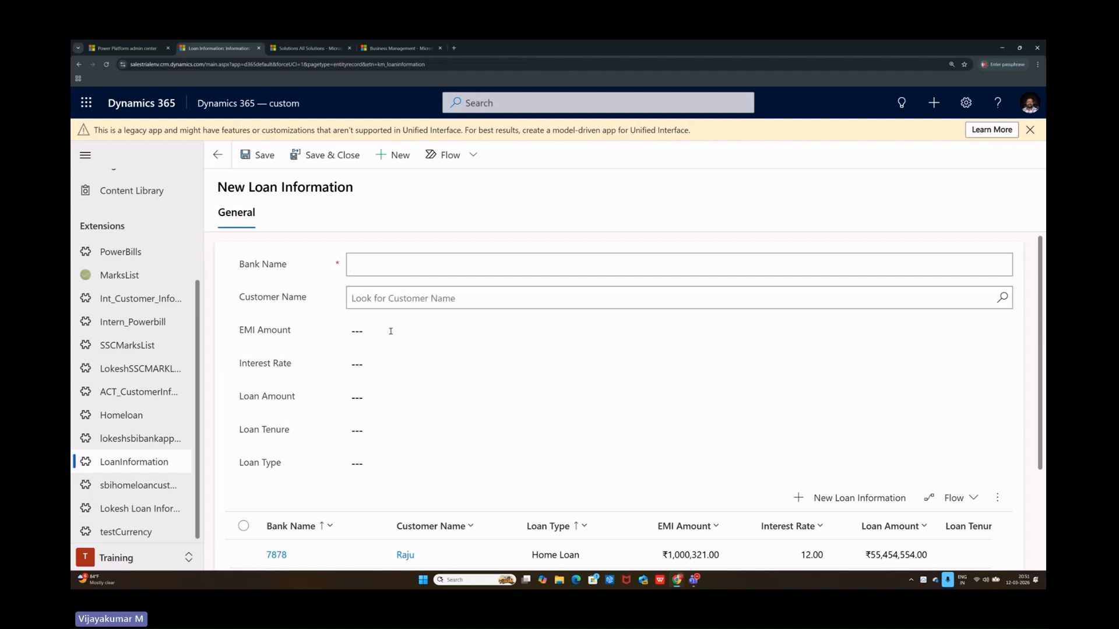
scroll(259, 373, down, 2)
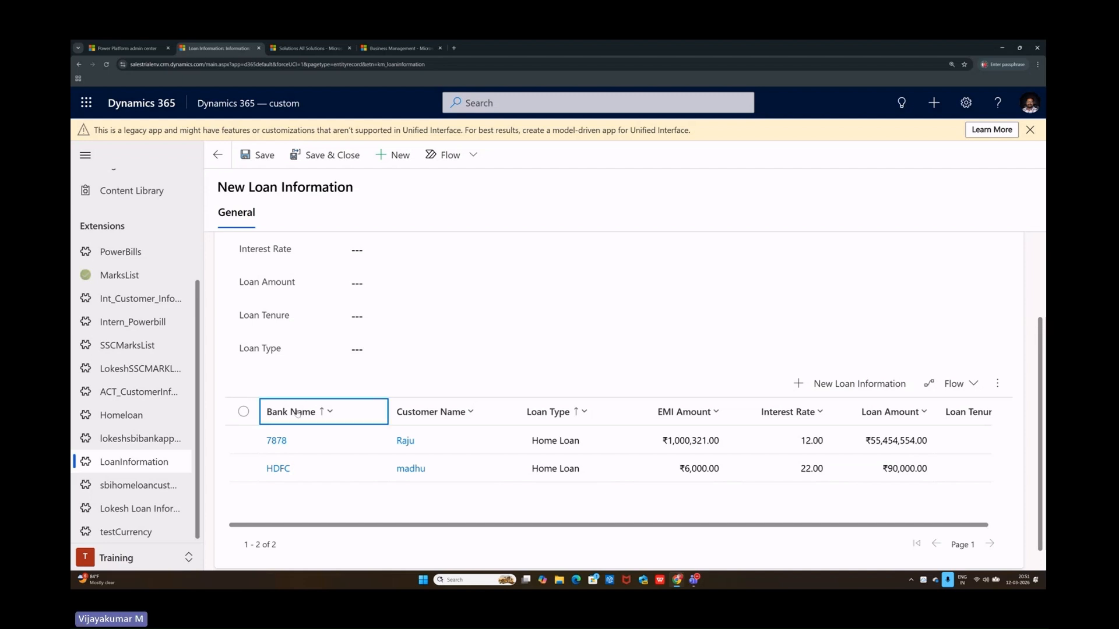
scroll(268, 393, down, 1)
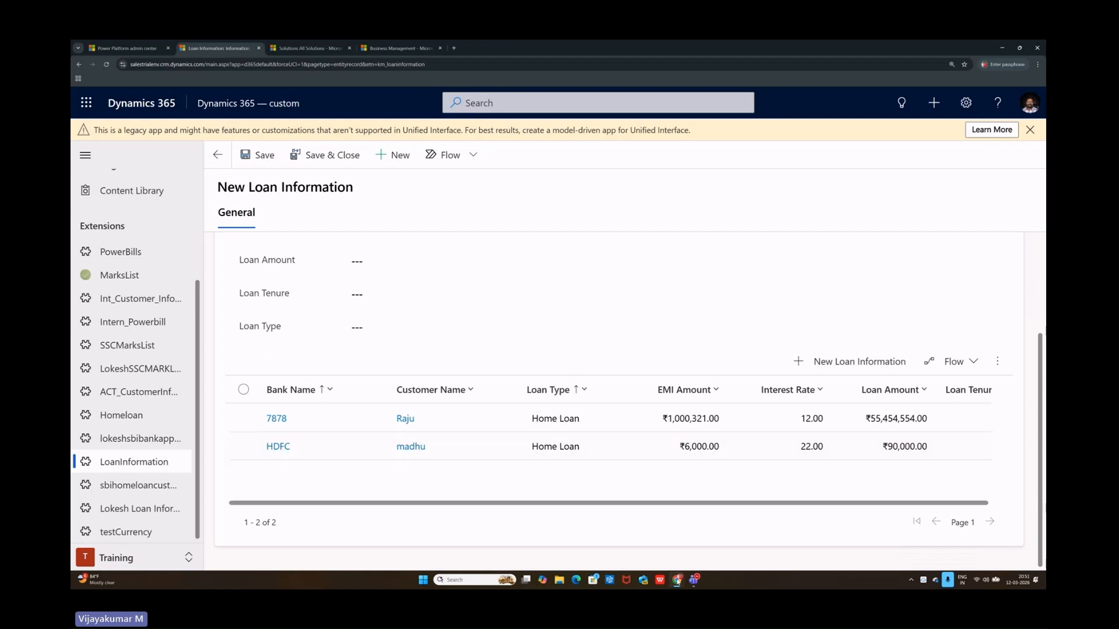
Switch to the KumarSolutions solution window and open the Main form of the Loan Information entity in a maximized form editor
mouse_move(676, 579)
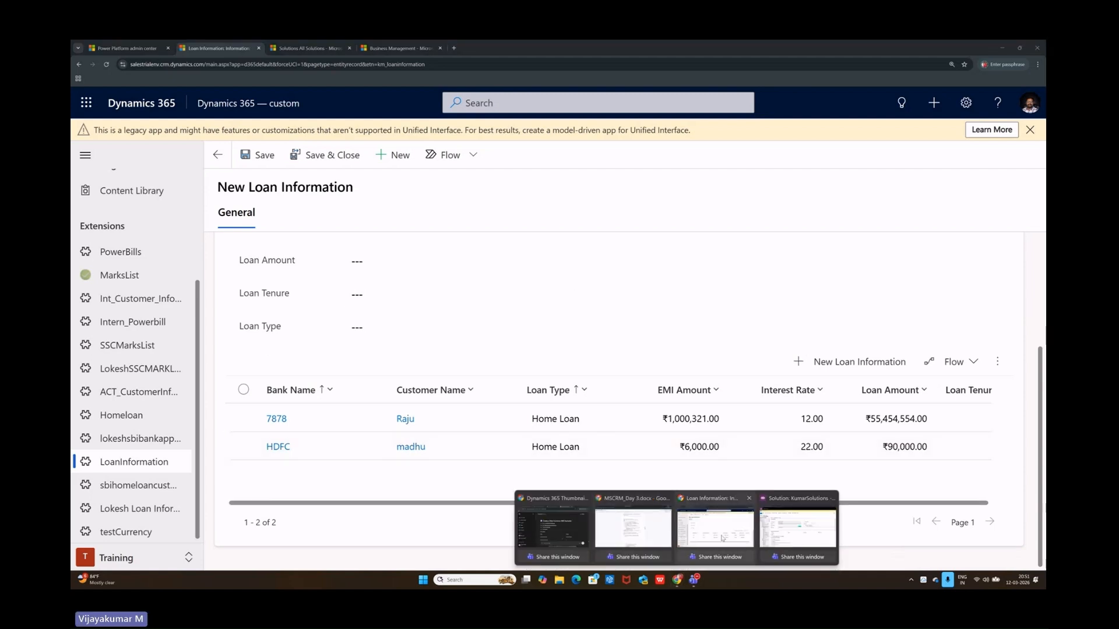
click(798, 527)
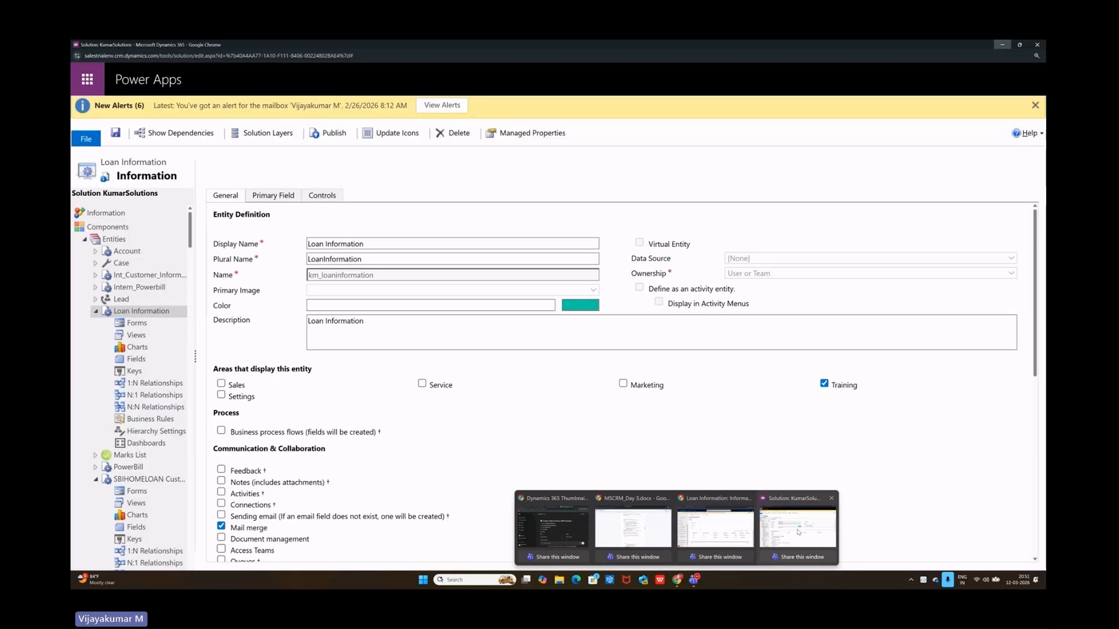
click(138, 326)
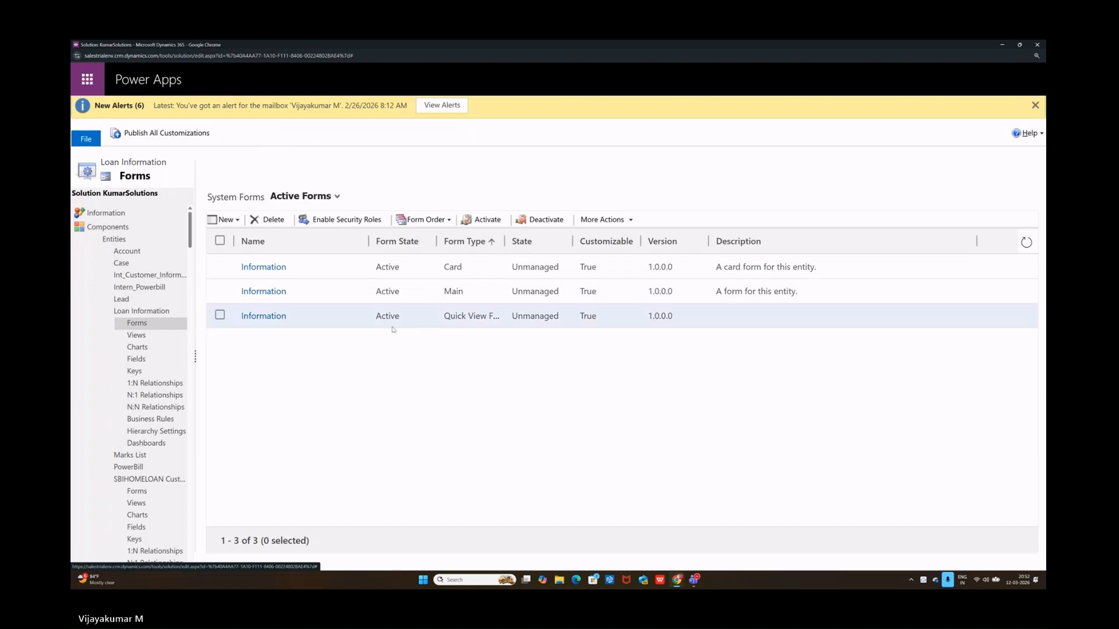
click(265, 291)
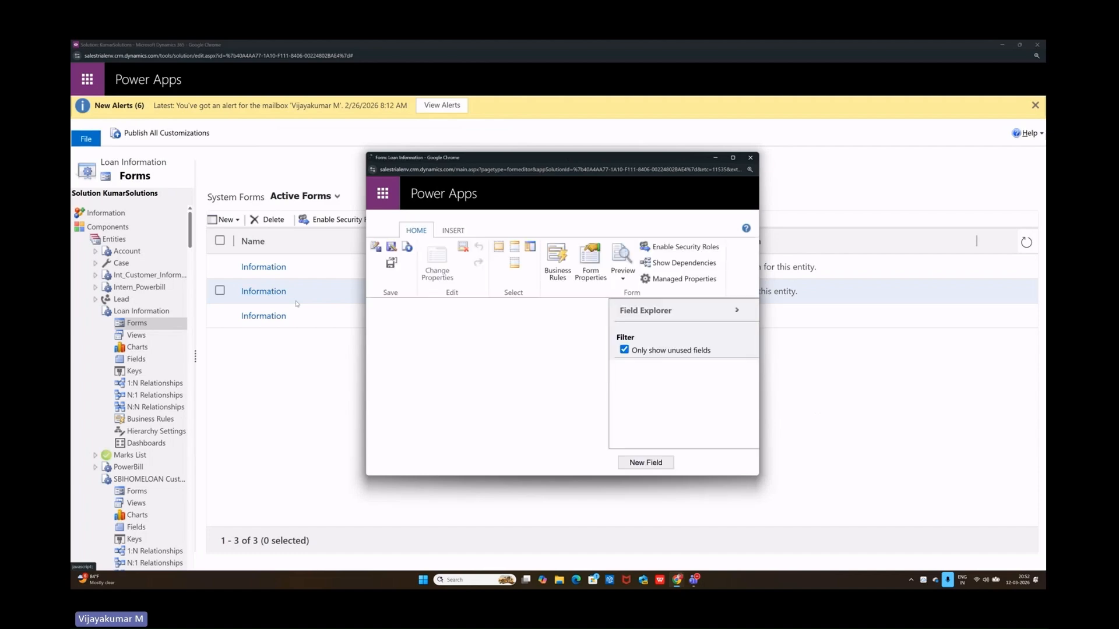
click(732, 157)
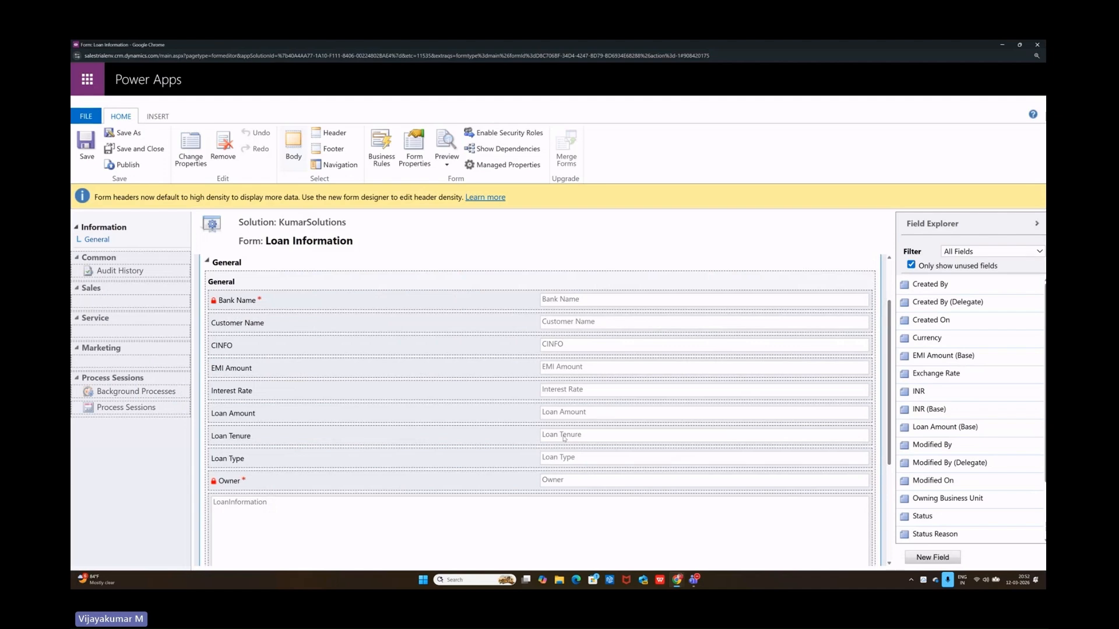
Insert a one-column section beneath the General section that holds the LoanInformation subgrid
scroll(230, 492, down, 3)
click(264, 442)
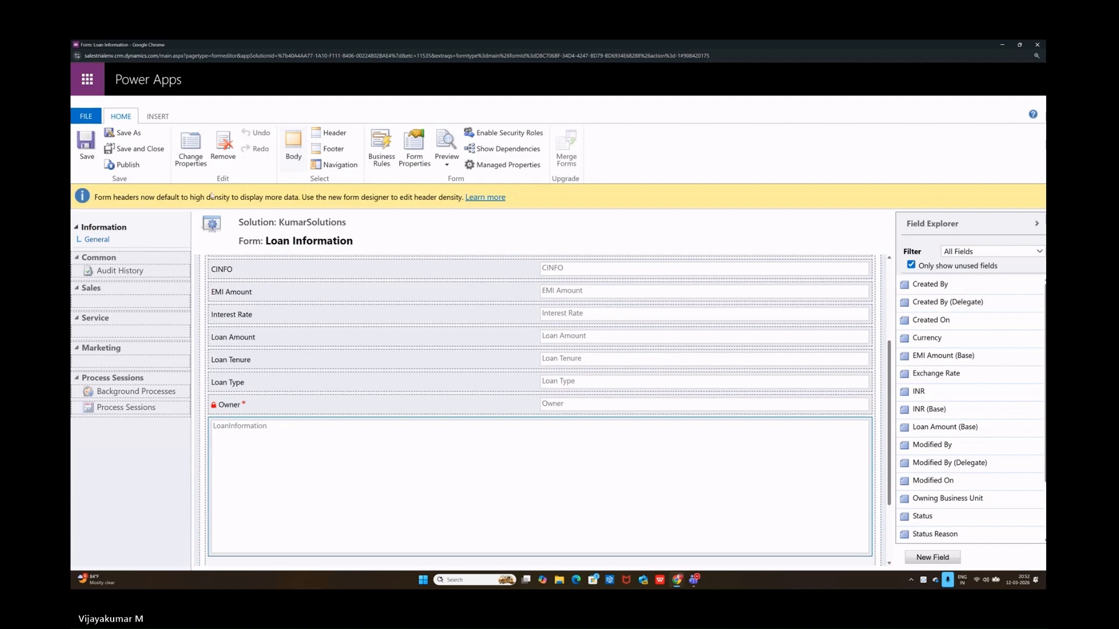
click(151, 116)
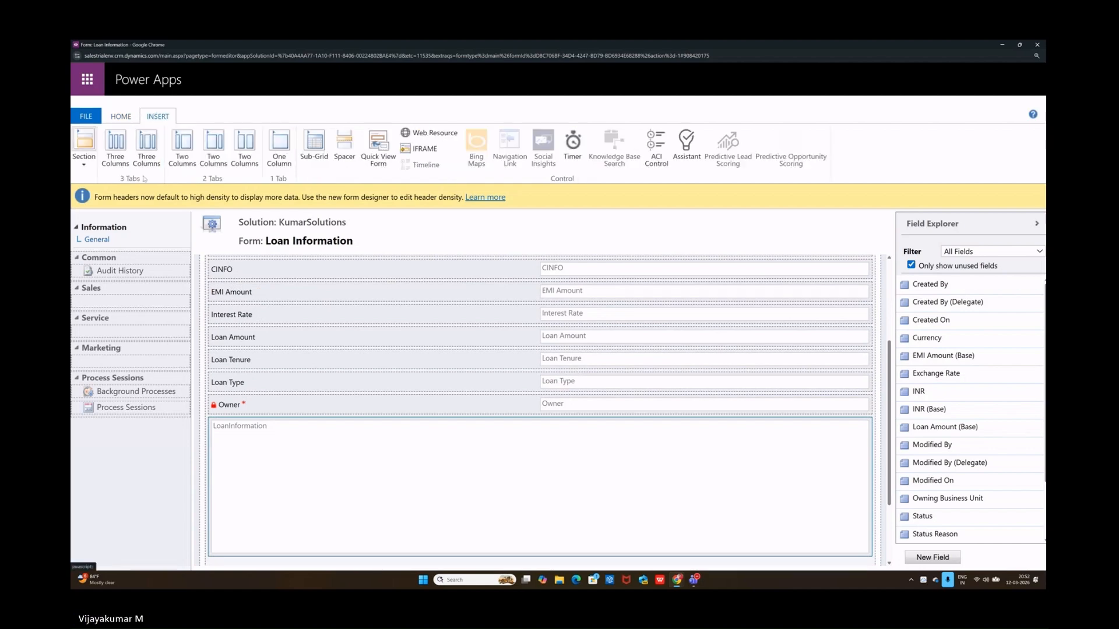
click(86, 155)
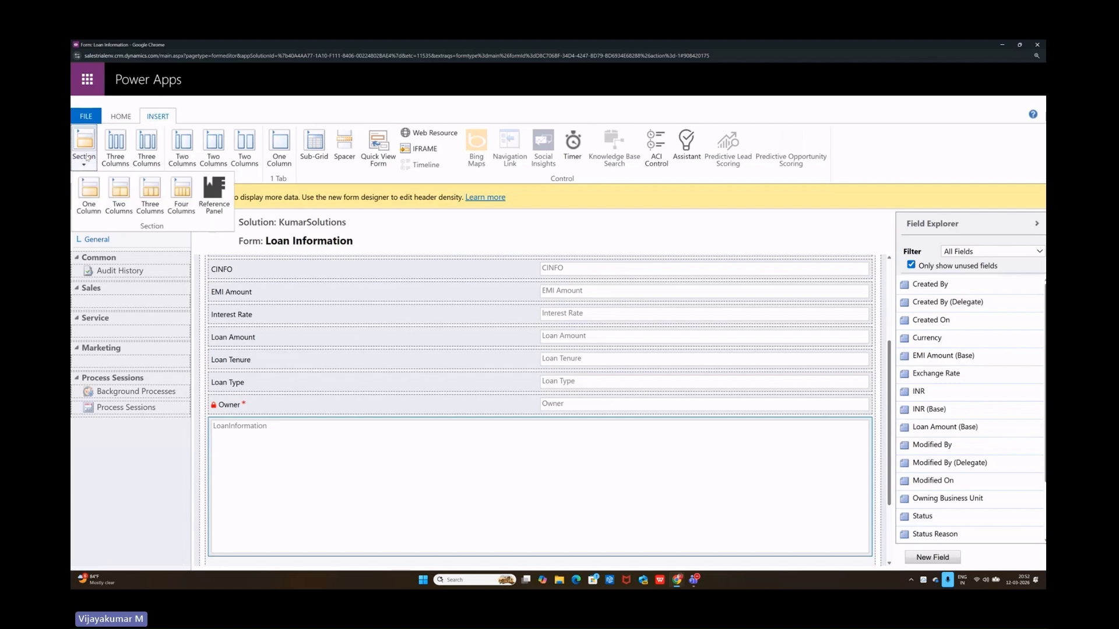
click(89, 205)
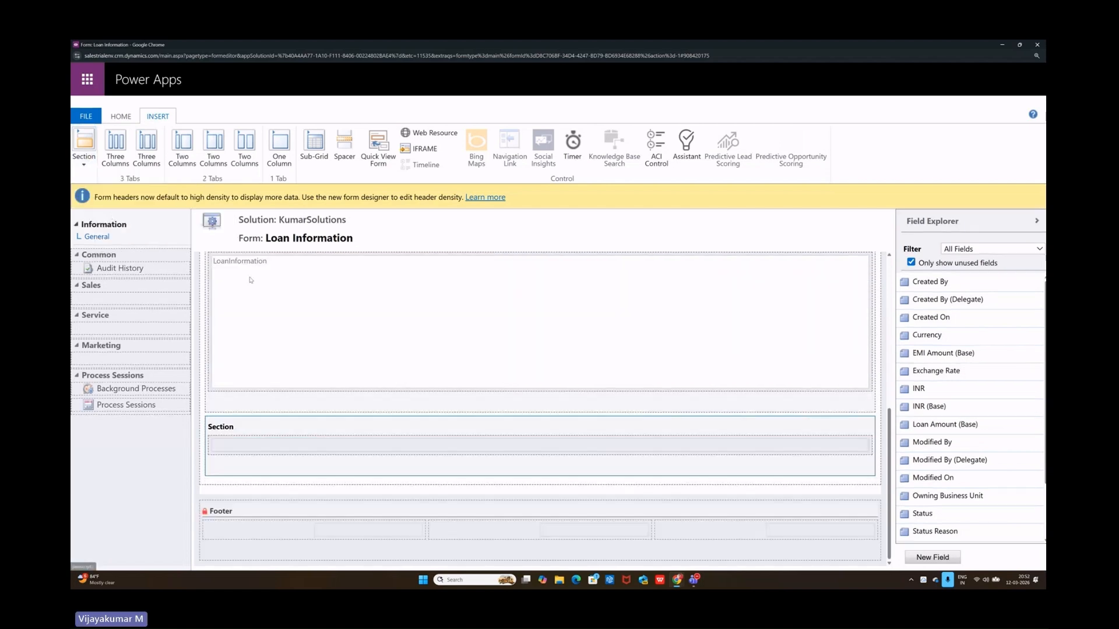
Set the label of the new section to HomeLoan in its section properties
double_click(256, 440)
double_click(522, 234)
key(Caps_Lock)
text(hO)
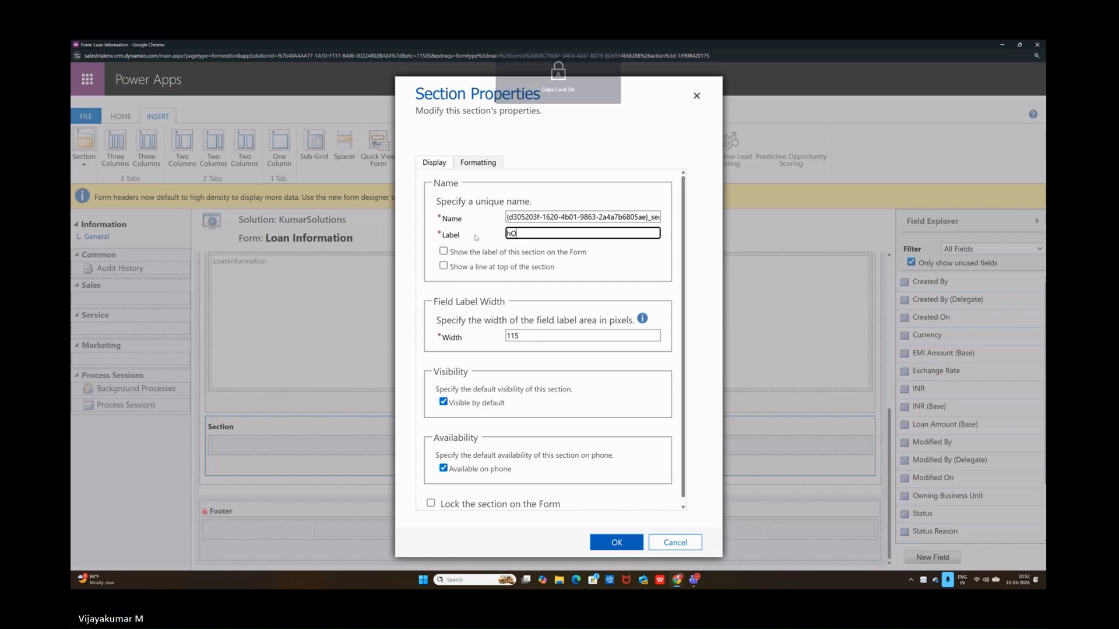
key(BackSpace)
text(HomeLoan)
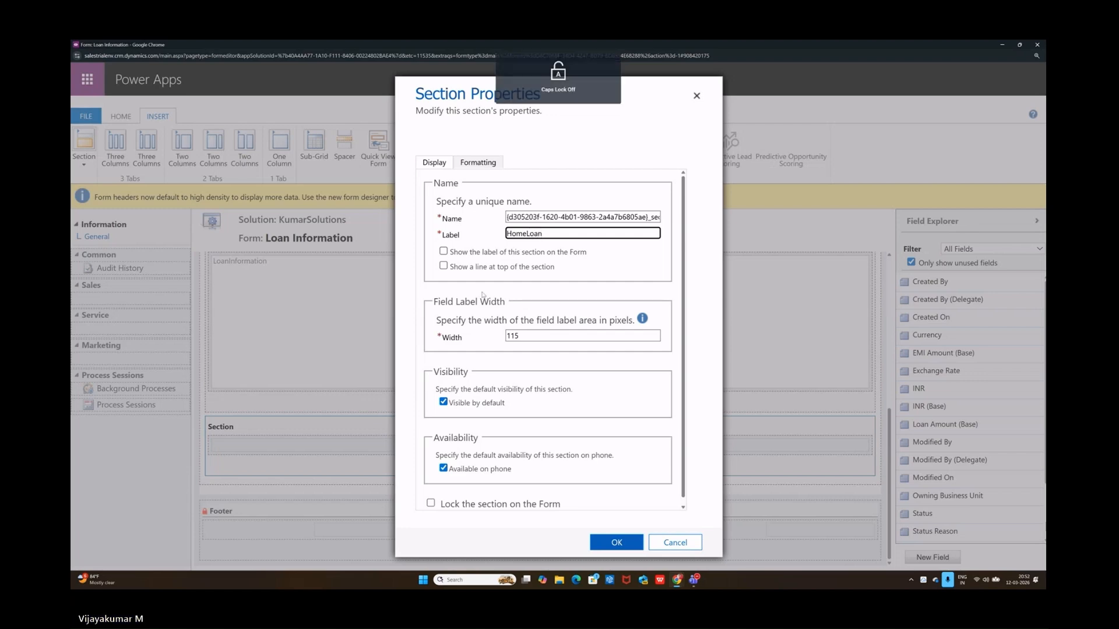
click(616, 542)
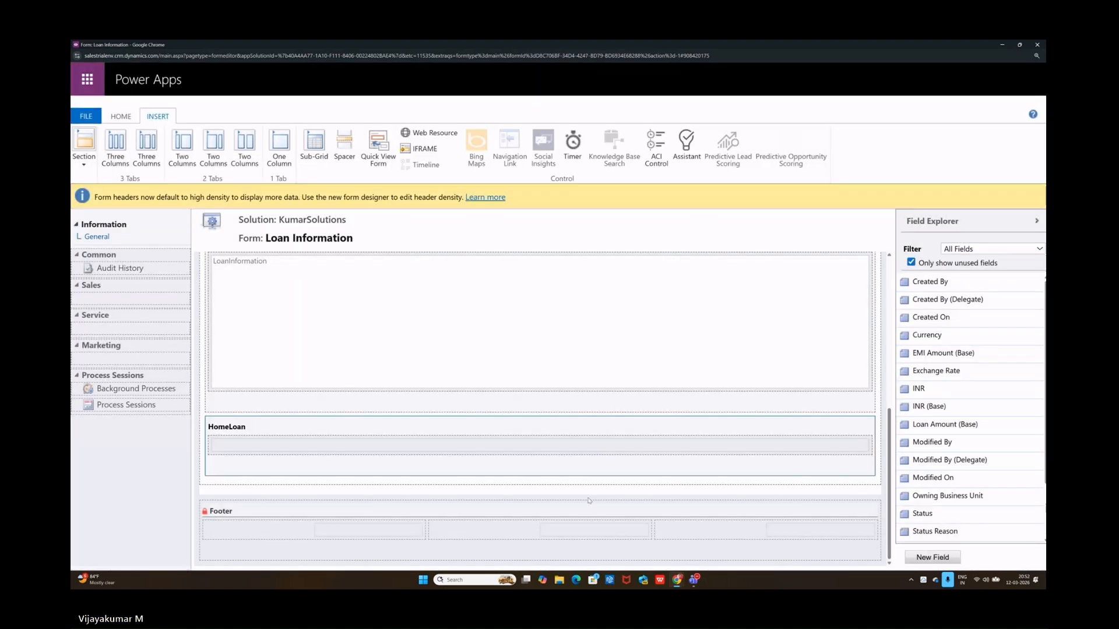
Move the LoanInformation subgrid from the General section into the HomeLoan section
drag(291, 333, 283, 486)
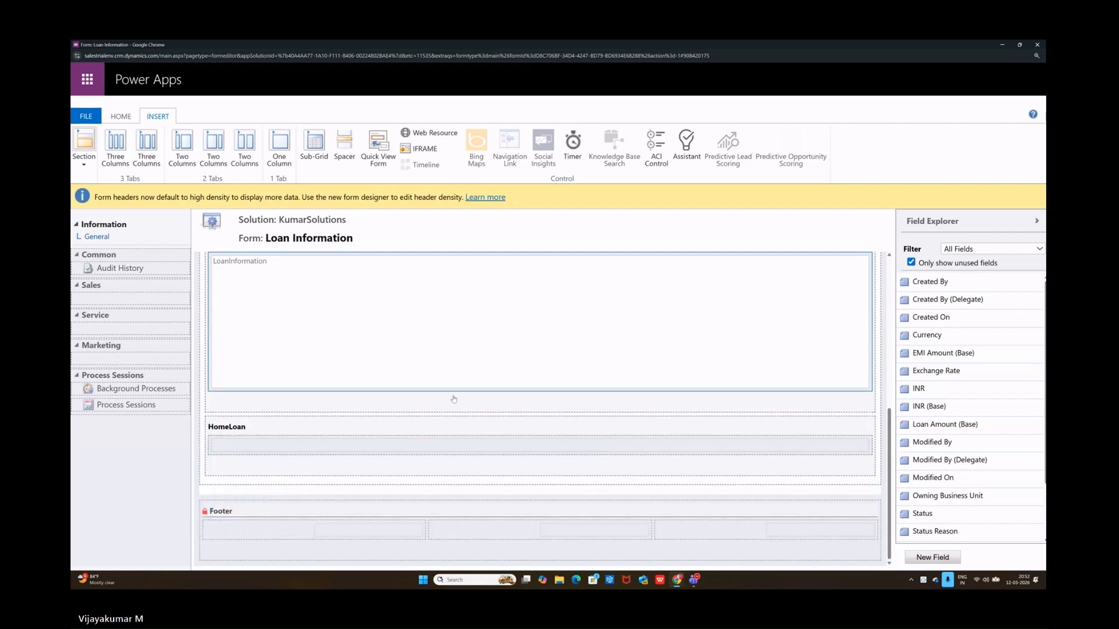
drag(291, 332, 291, 502)
drag(252, 259, 268, 445)
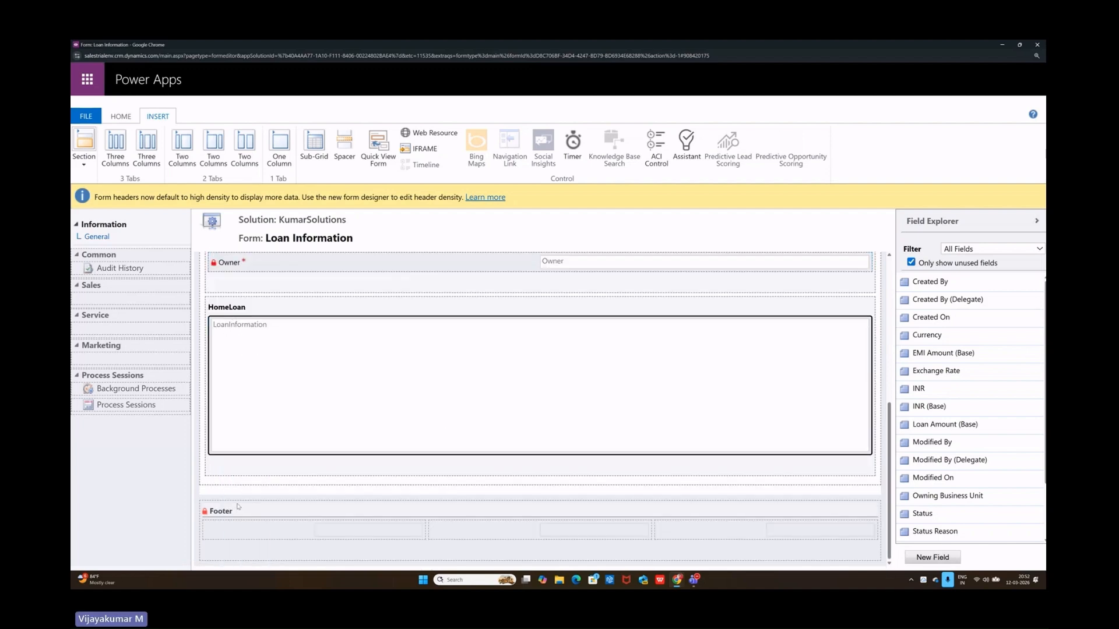
Insert another one-column section beneath the HomeLoan section
scroll(282, 285, up, 2)
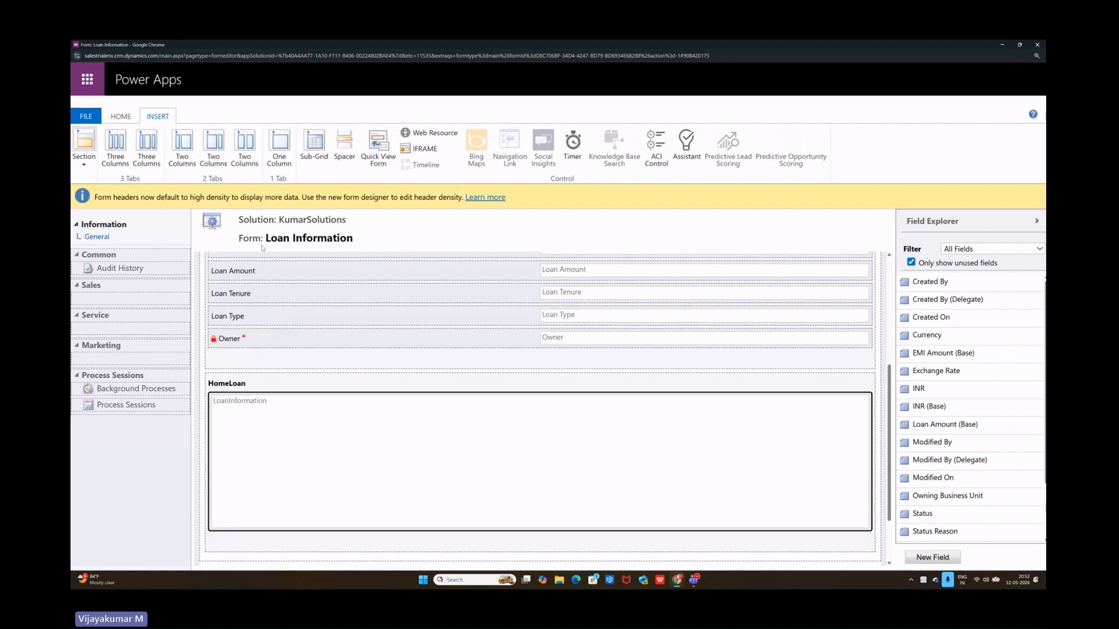
click(90, 156)
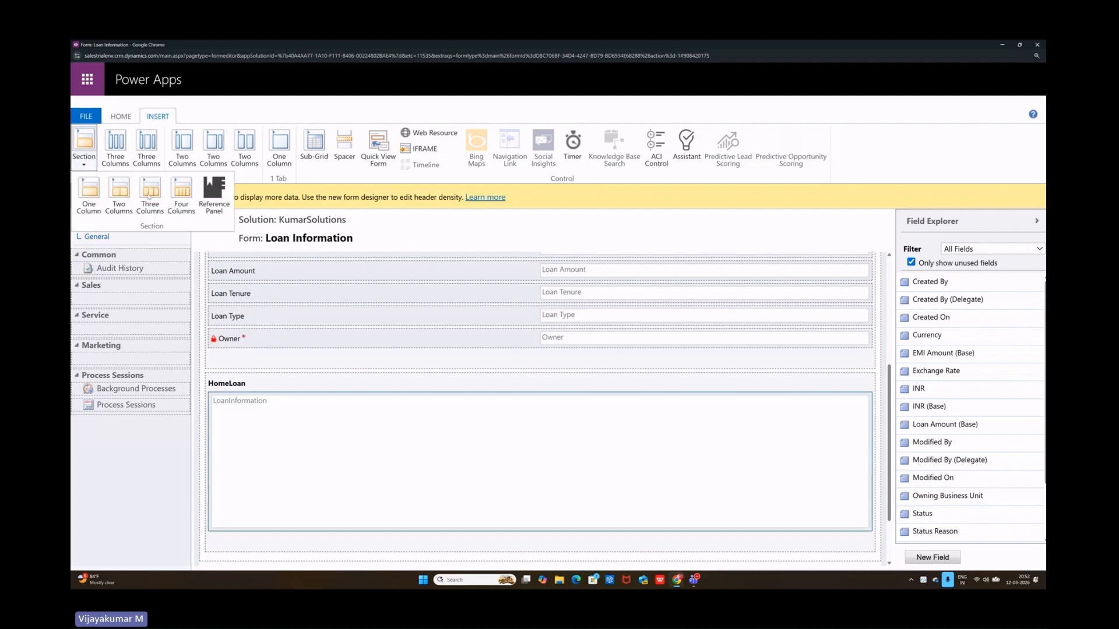
click(80, 157)
click(82, 157)
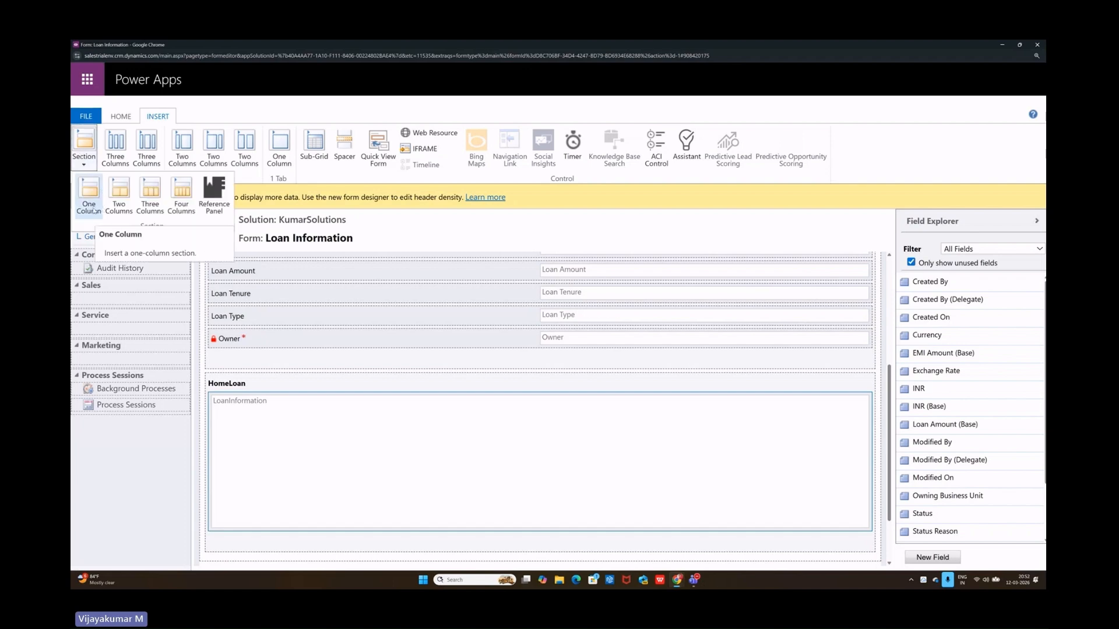
click(97, 200)
scroll(259, 482, down, 1)
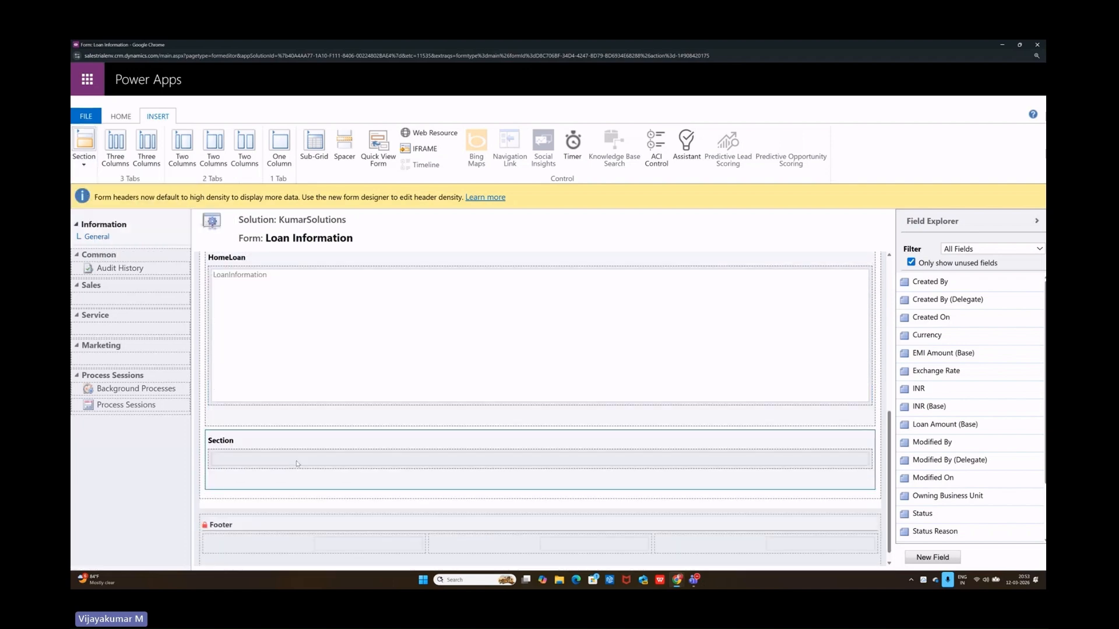
Set the label of the newly added section to Education Loan in its section properties
double_click(255, 443)
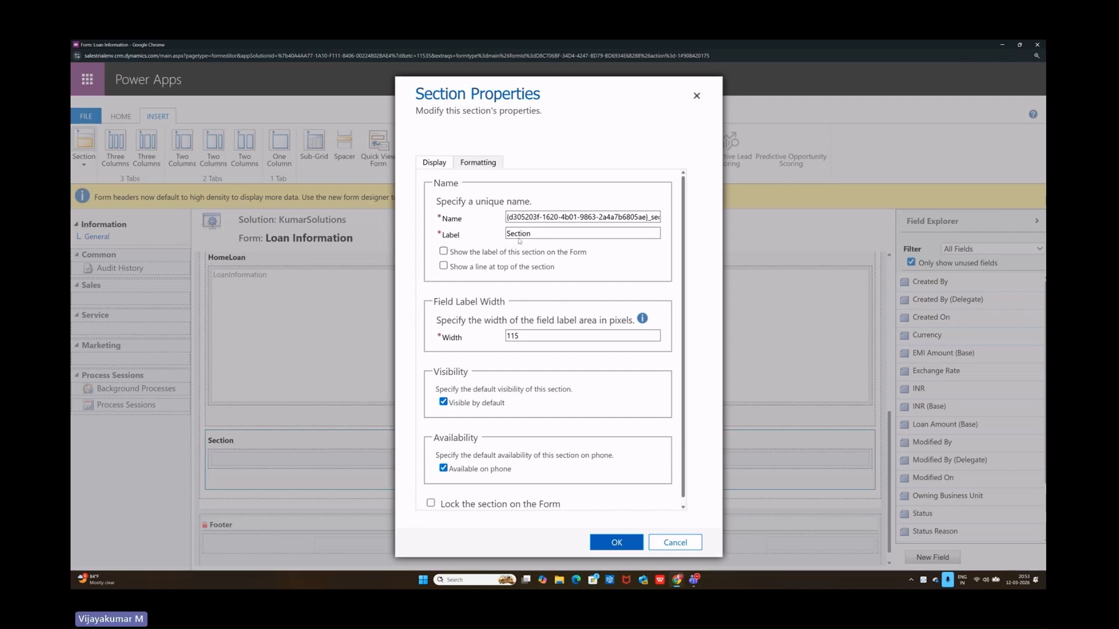
key(Caps_Lock)
text(E)
key(Caps_Lock)
text(ducati)
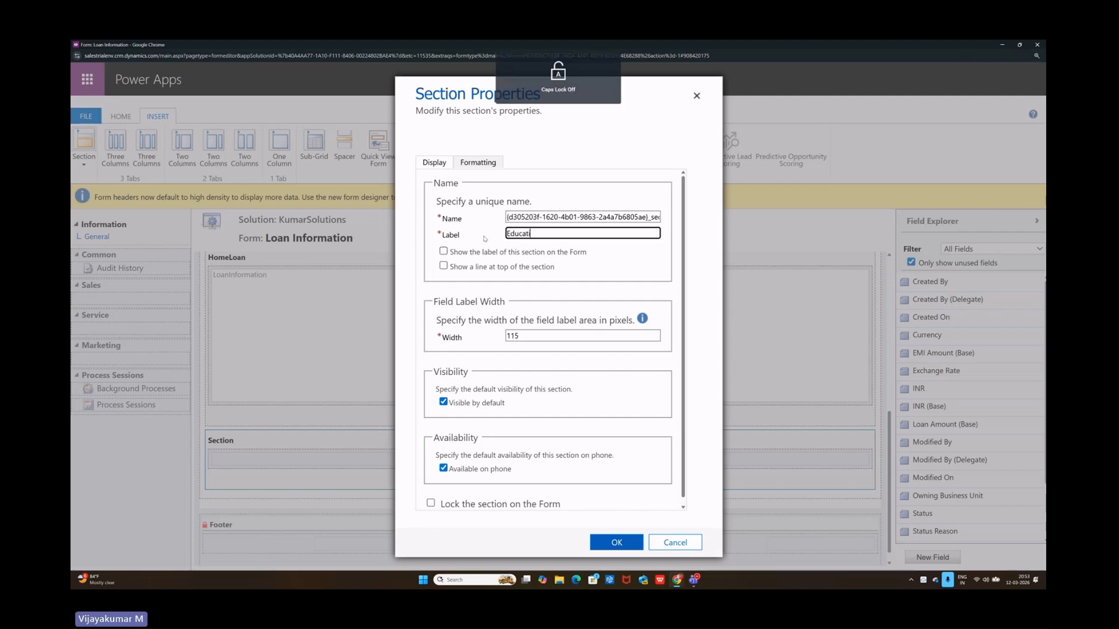
text(on Loan)
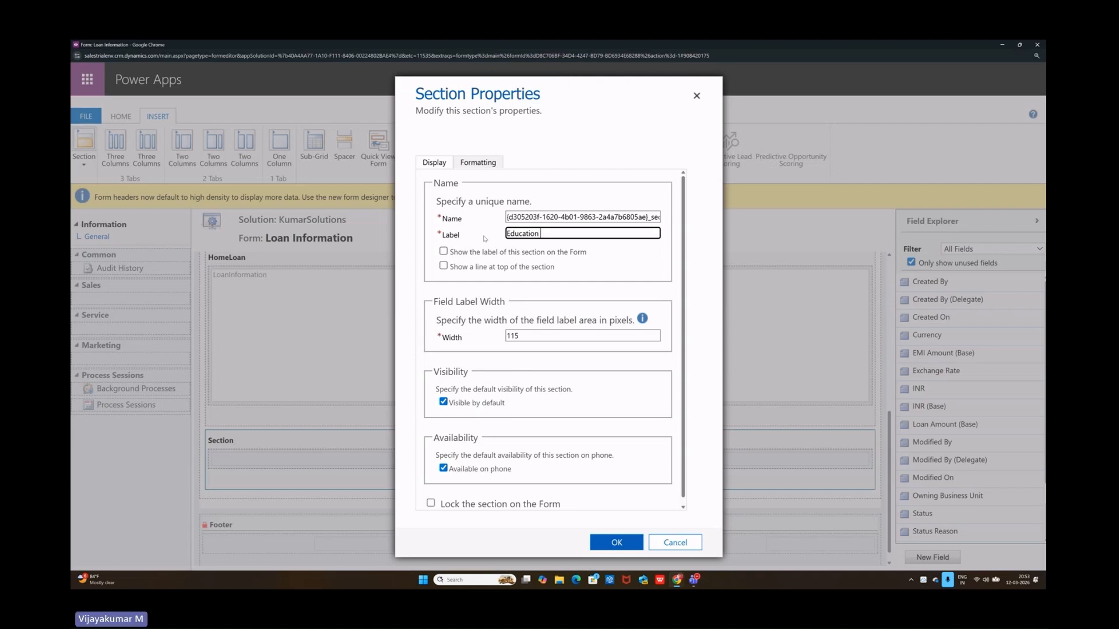
key(Caps_Lock)
text(L)
key(Caps_Lock)
text(oan)
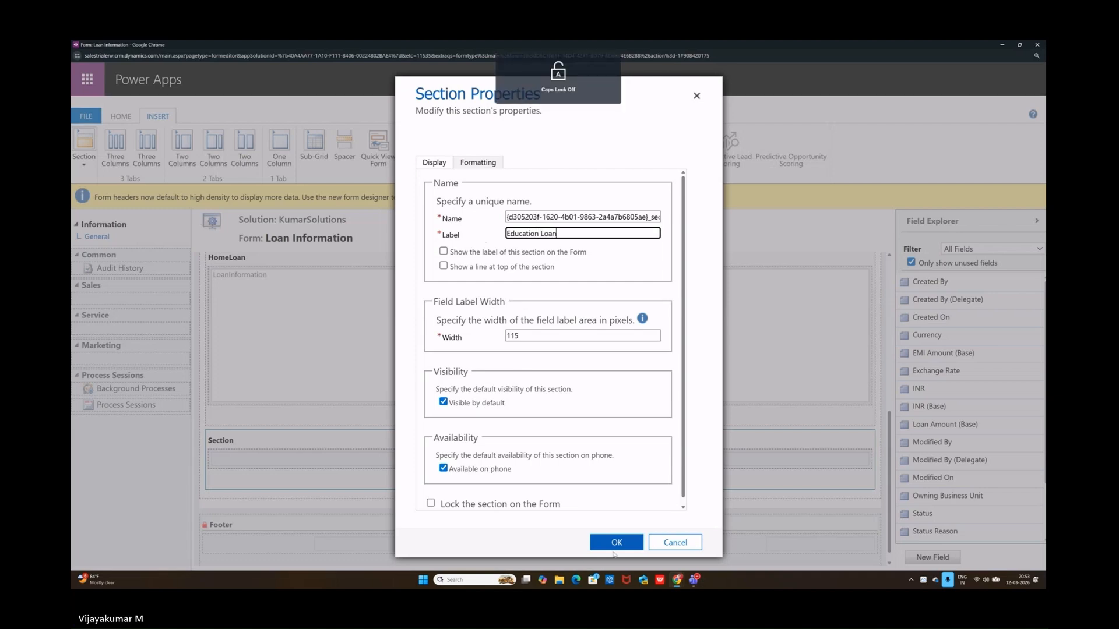
key(Return)
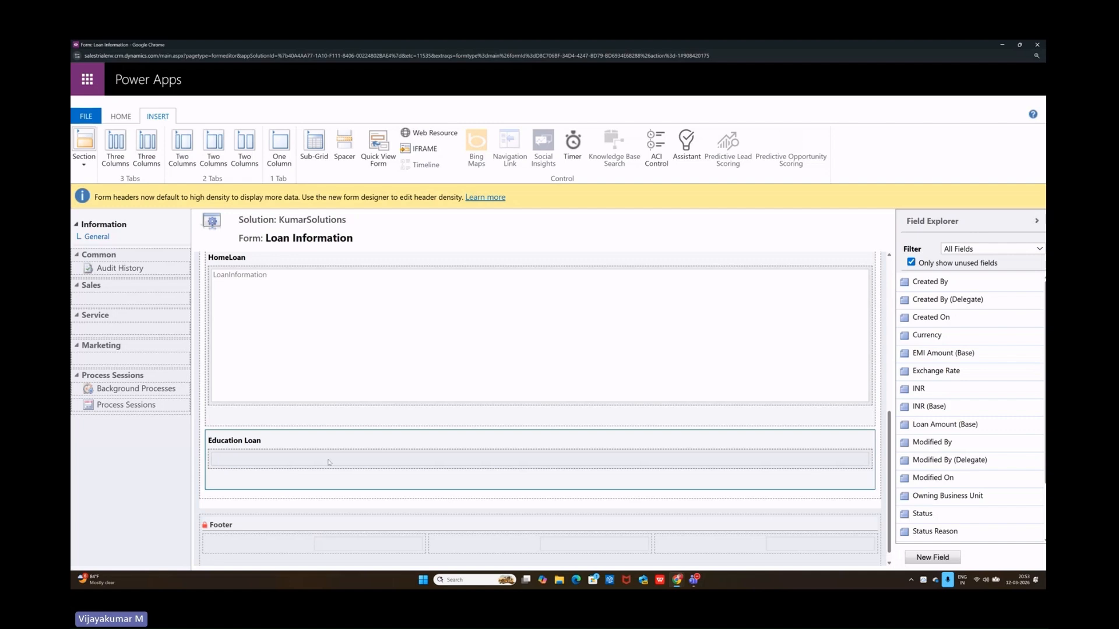
Insert a subgrid in the Education Loan section with All Record Types as its records and LoanInformation as its entity
click(315, 153)
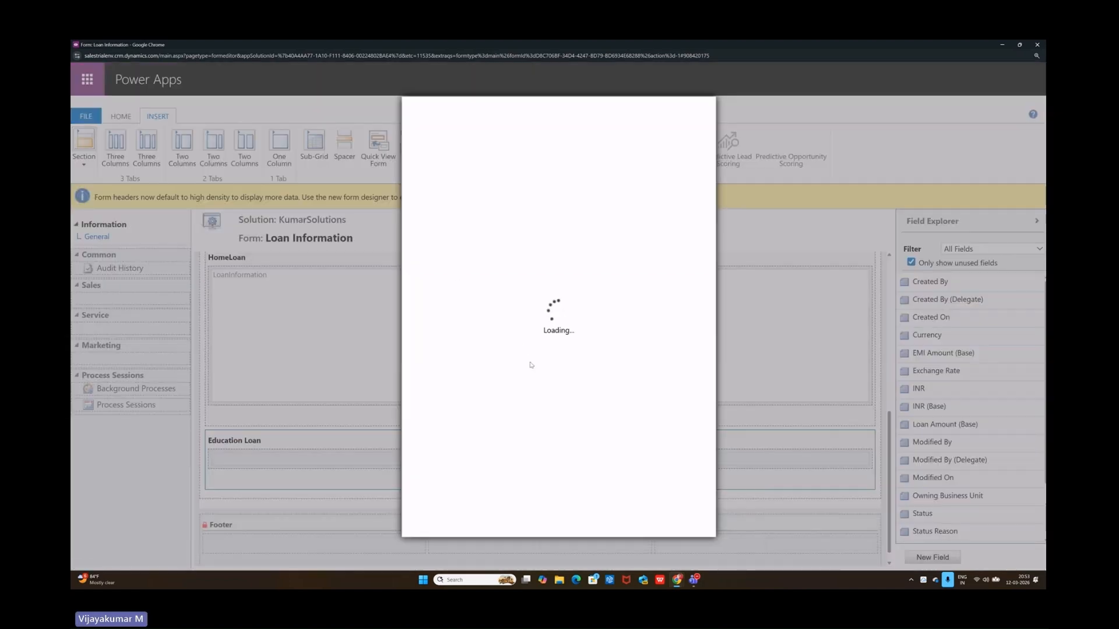
click(549, 387)
click(540, 403)
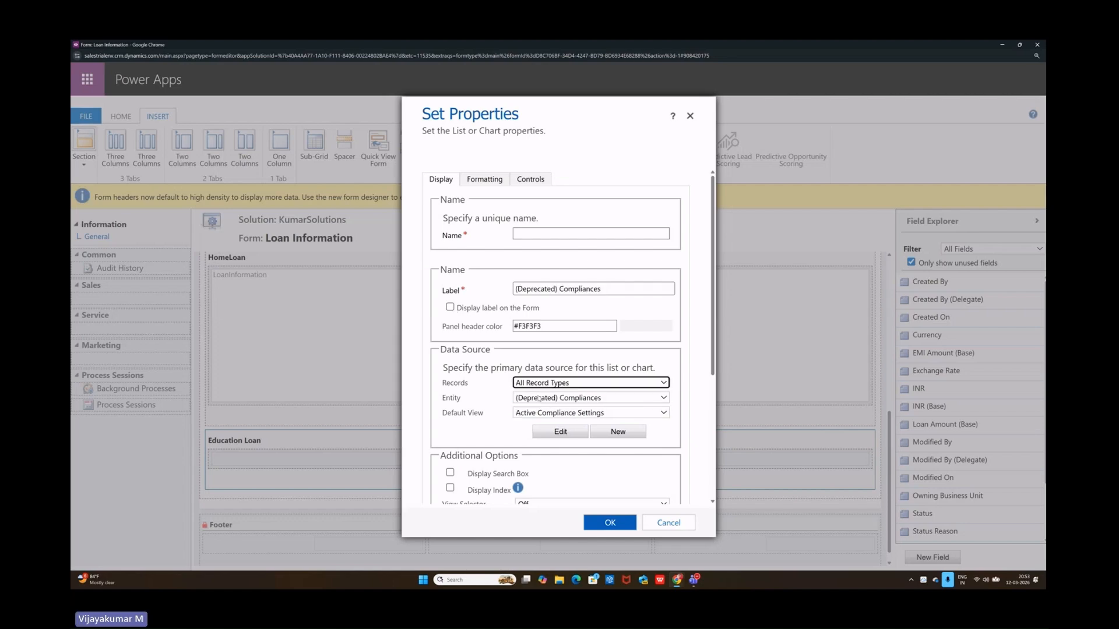
click(538, 399)
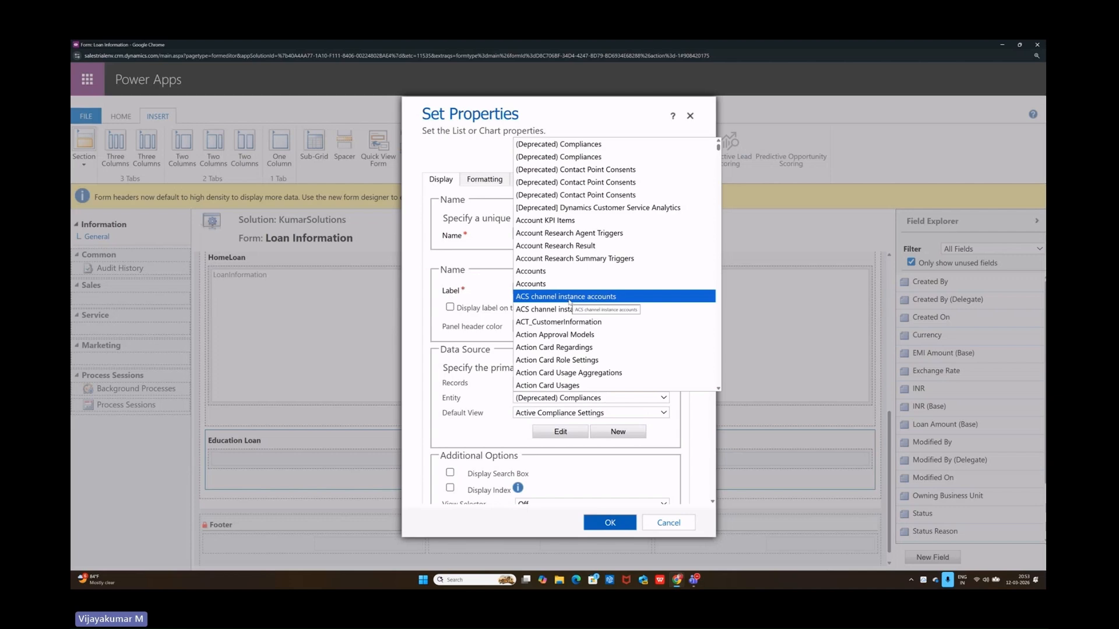
key(l)
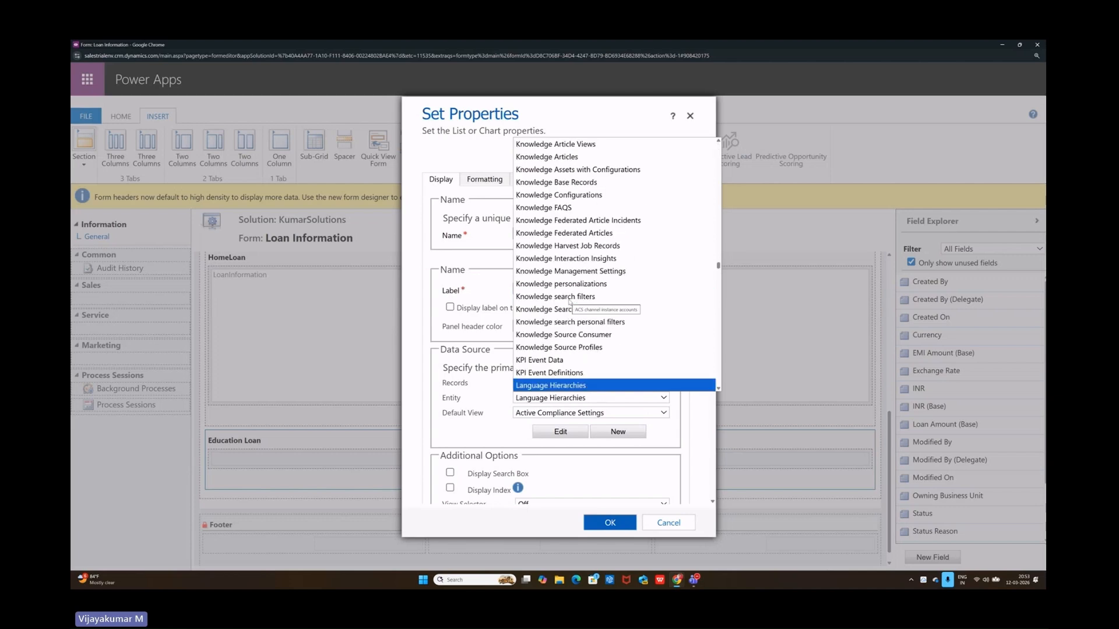
key(Down)
key(Down)
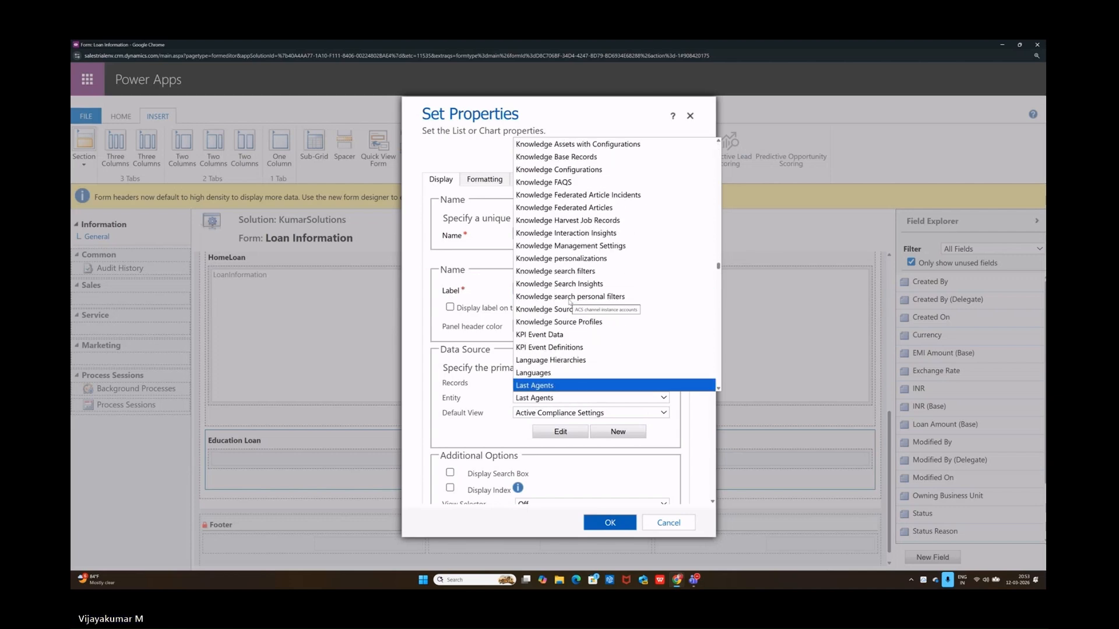
scroll(571, 339, down, 10)
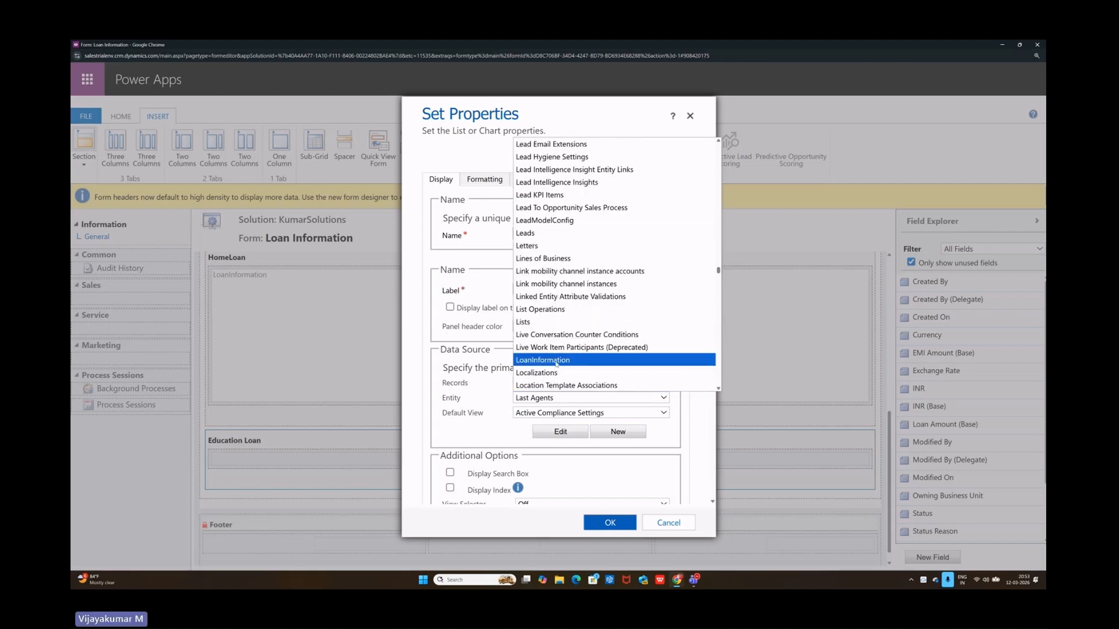
click(556, 361)
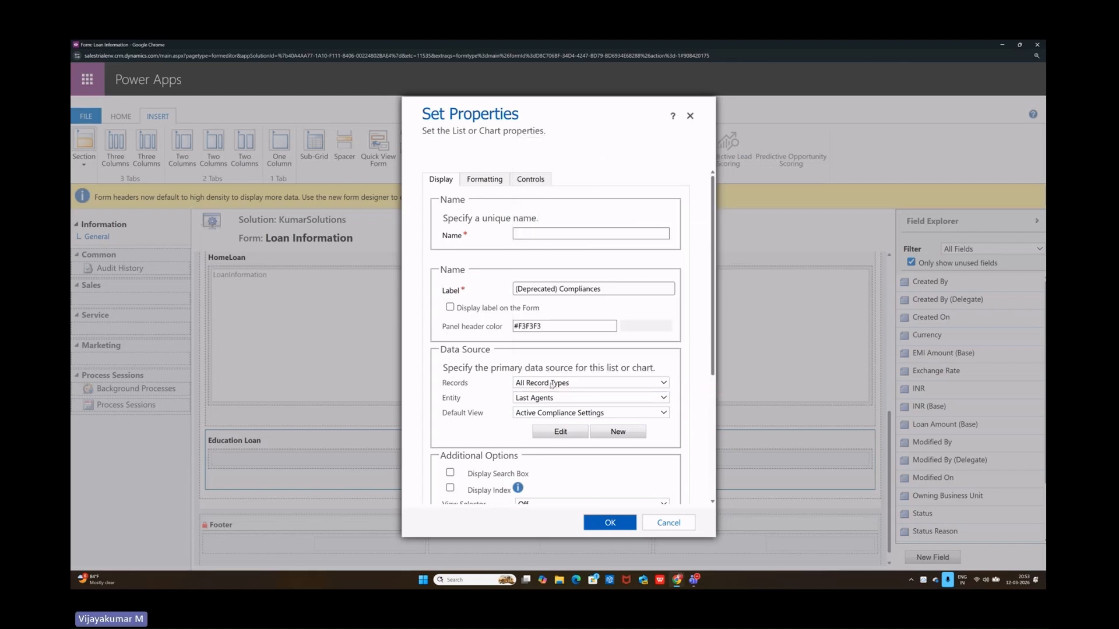
Set the subgrid's default view to Education Loan and try to apply the properties
click(546, 413)
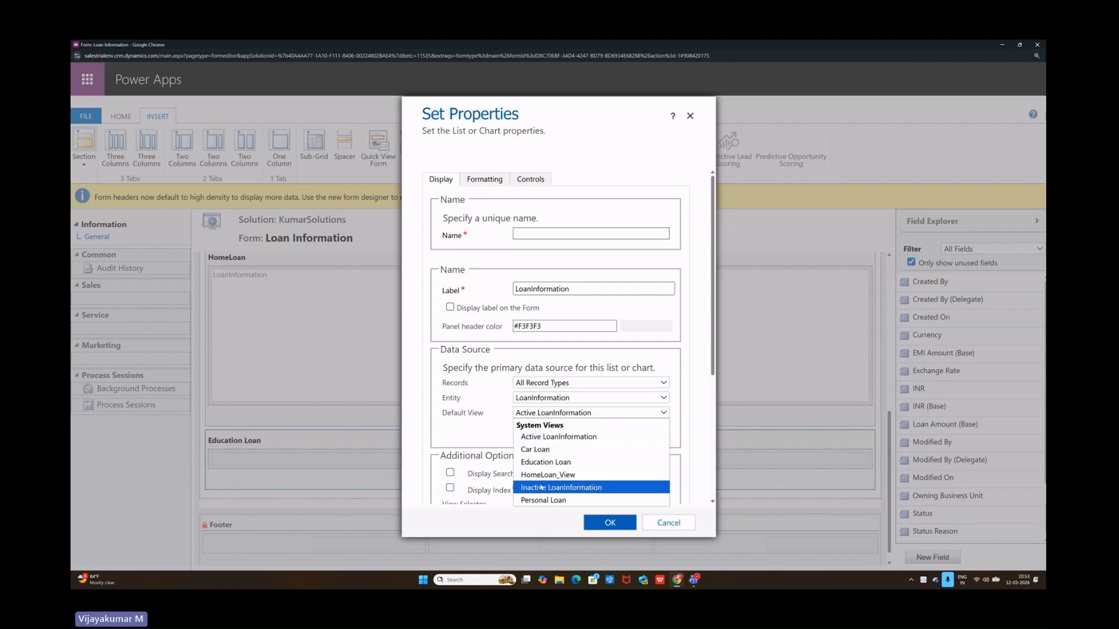
click(559, 464)
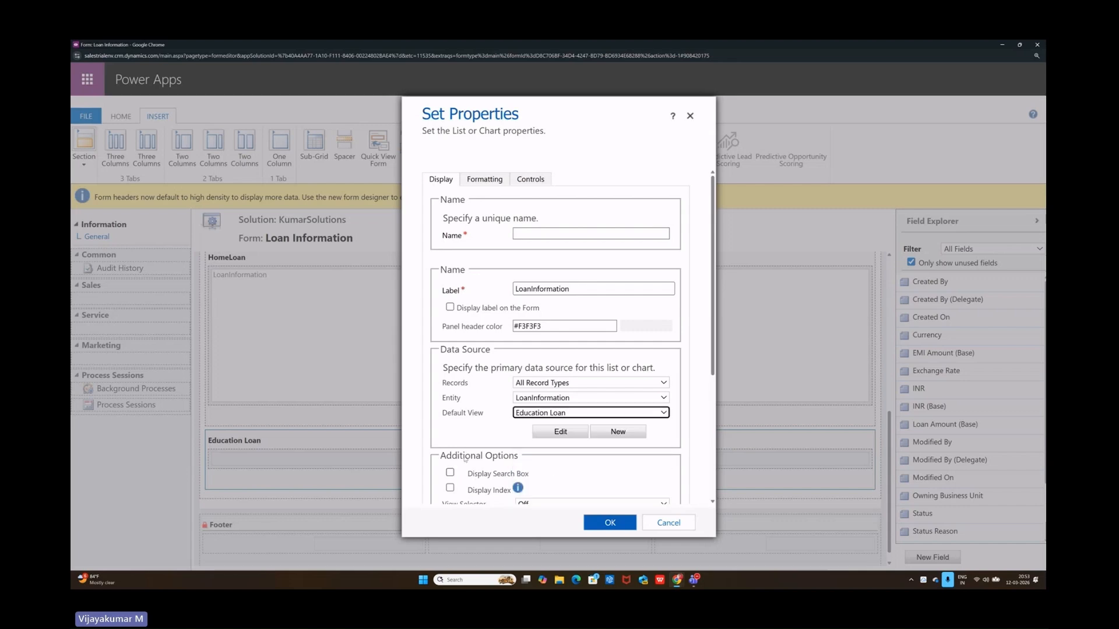
scroll(601, 499, down, 3)
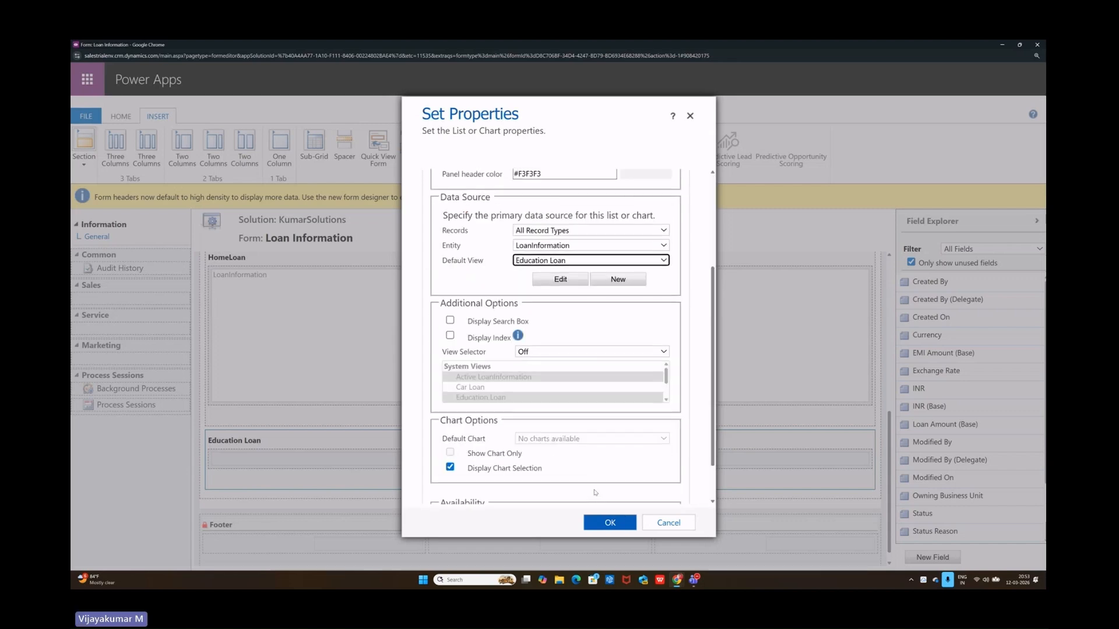
click(609, 521)
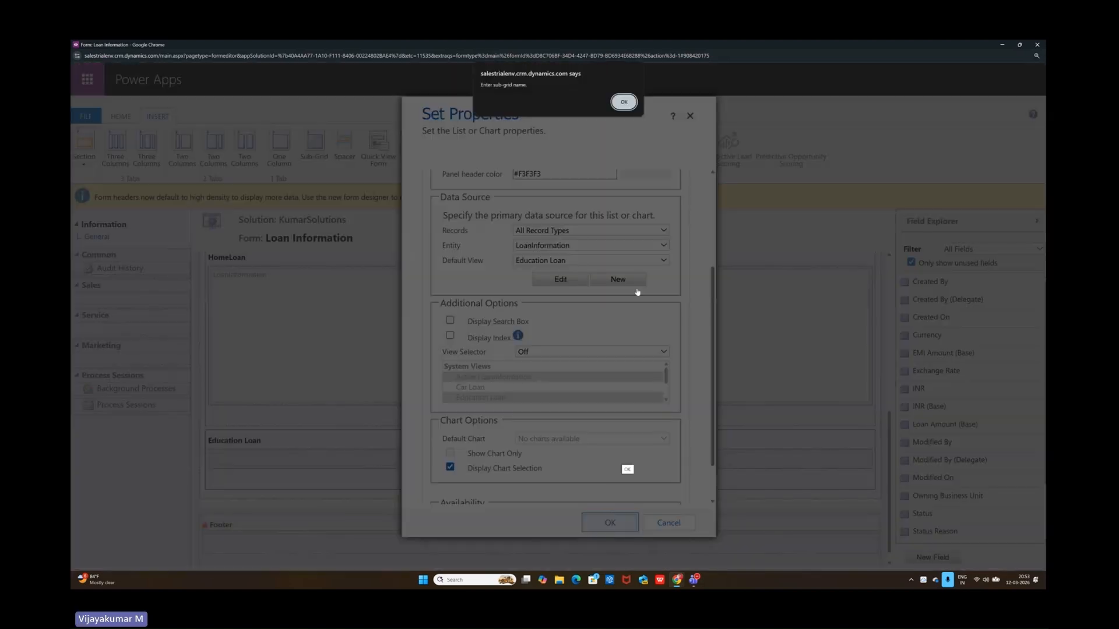
click(624, 102)
Enter Education Loan Details as the unique name of the new subgrid
scroll(558, 320, up, 2)
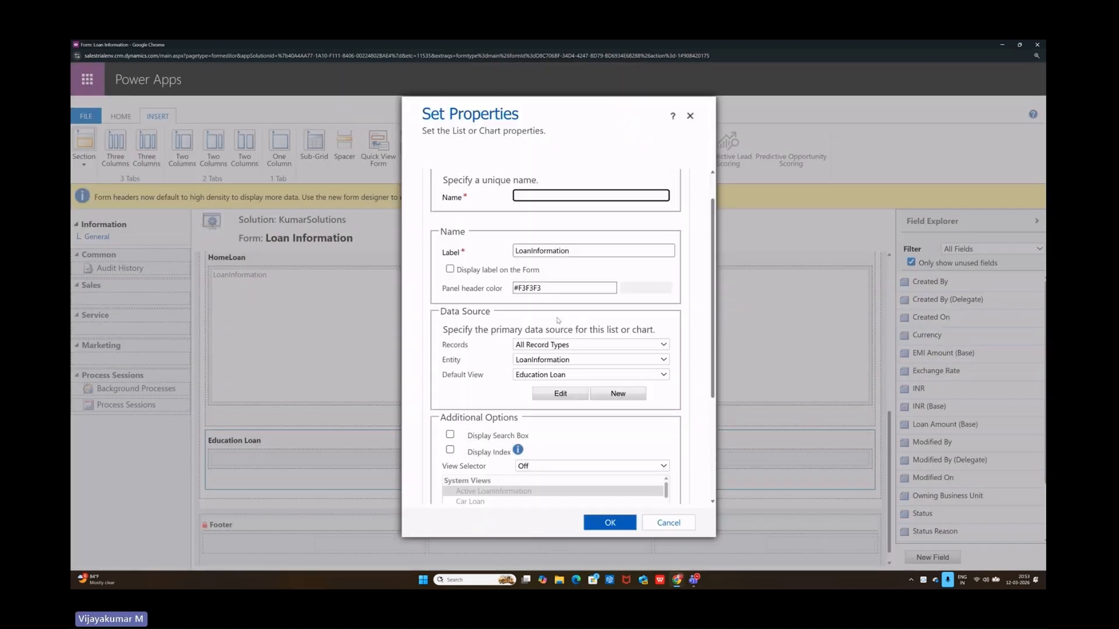
scroll(551, 284, up, 1)
click(577, 290)
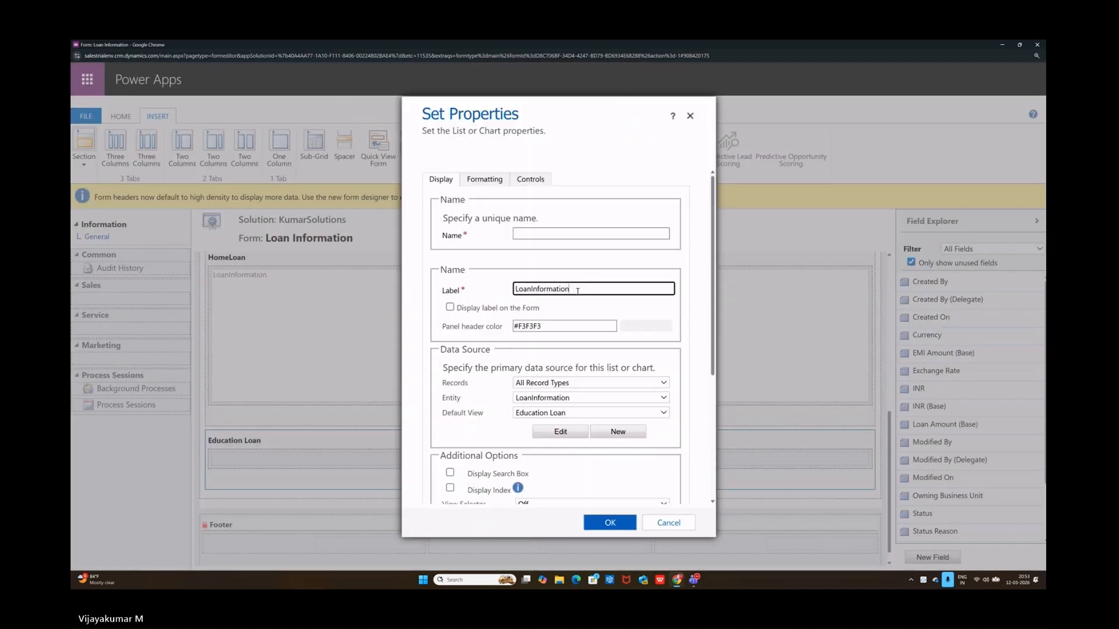
double_click(531, 290)
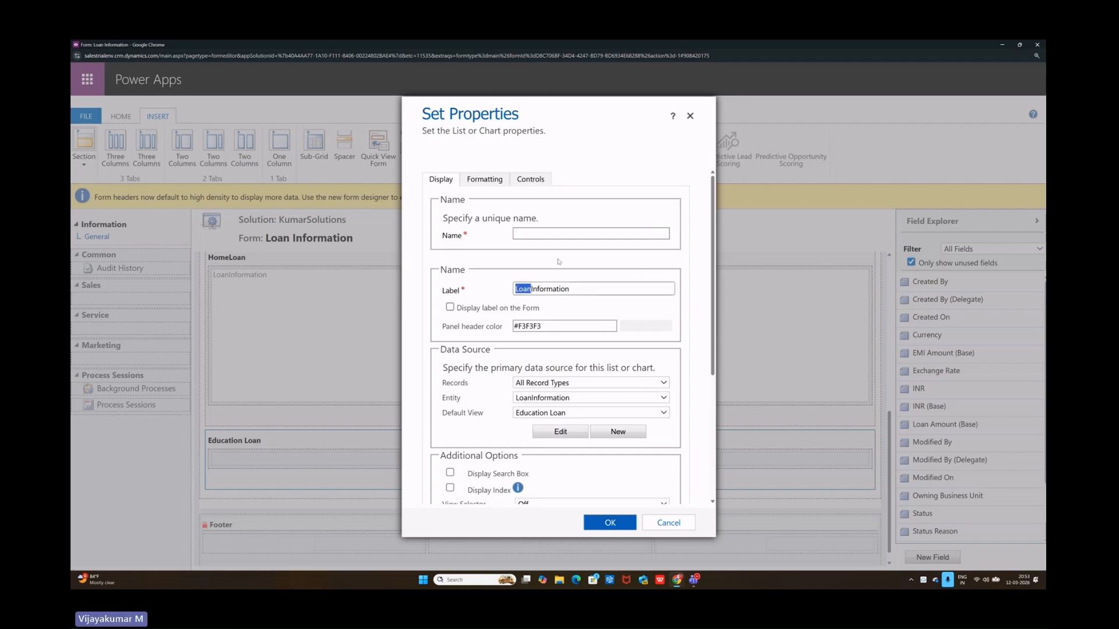
click(539, 232)
text(Education L)
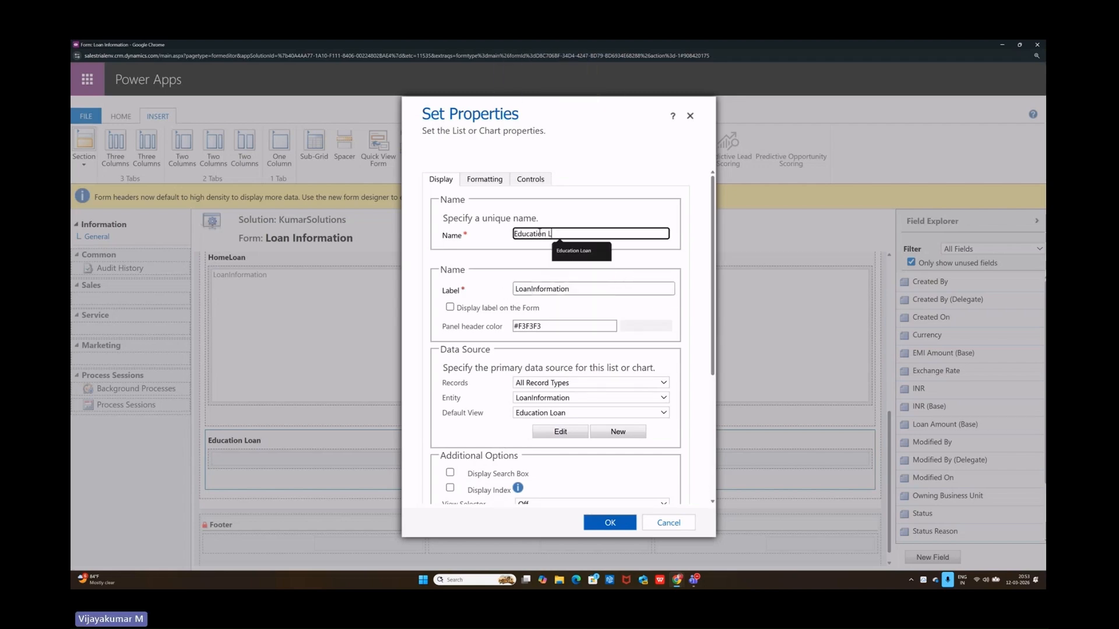
key(Caps_Lock)
text(oan de)
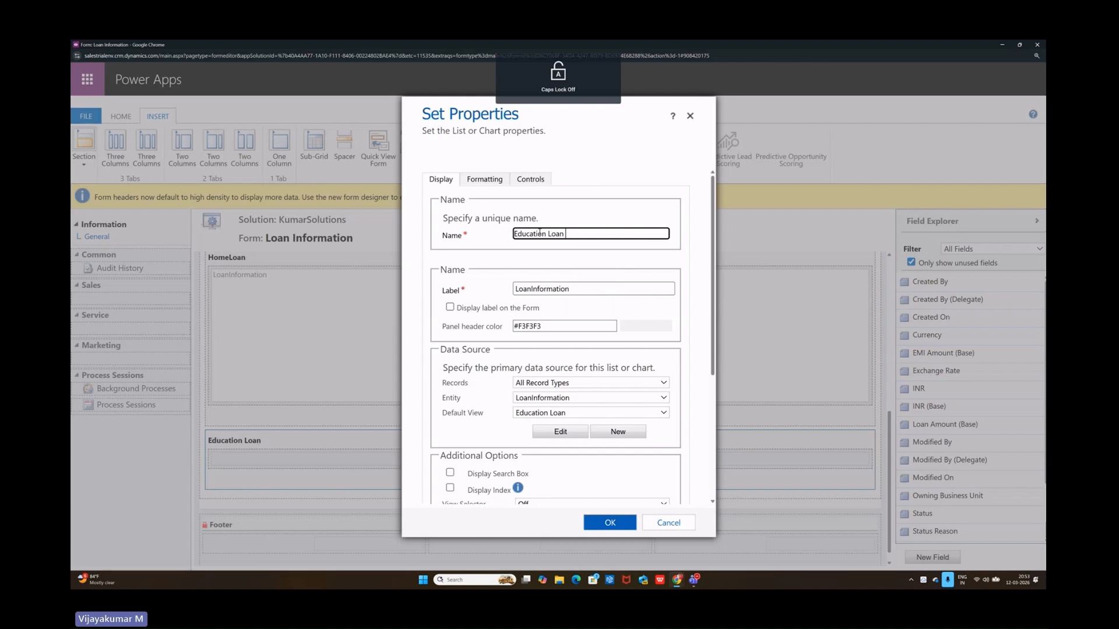
key(Caps_Lock)
text(Dea)
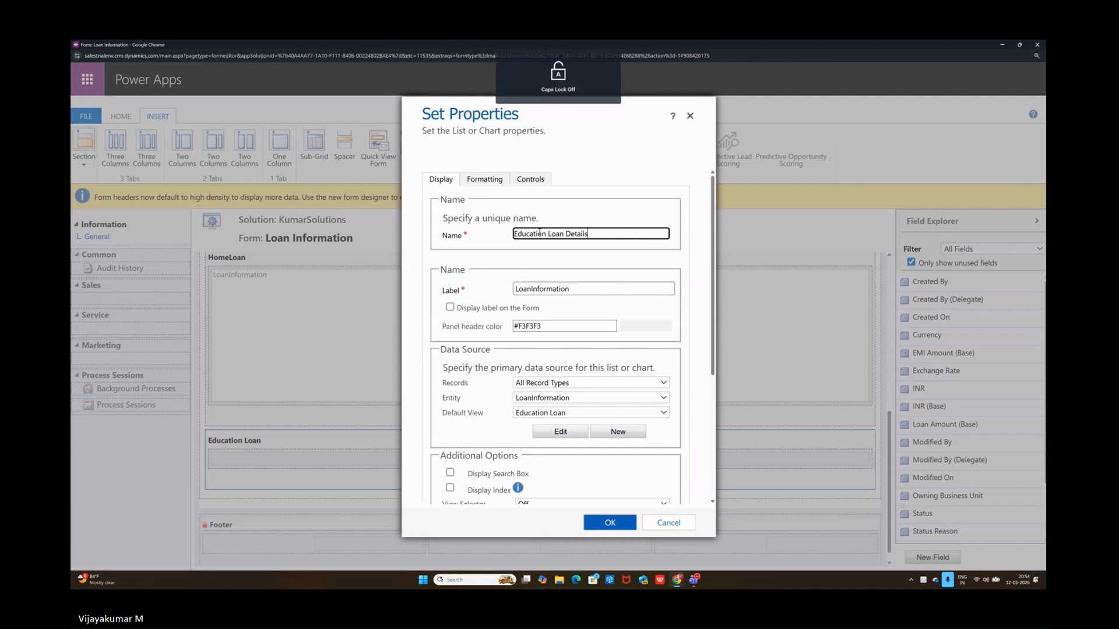
Remove the spaces from the Education Loan subgrid's unique name so it reads EducationLoanDetails and apply the properties
click(611, 524)
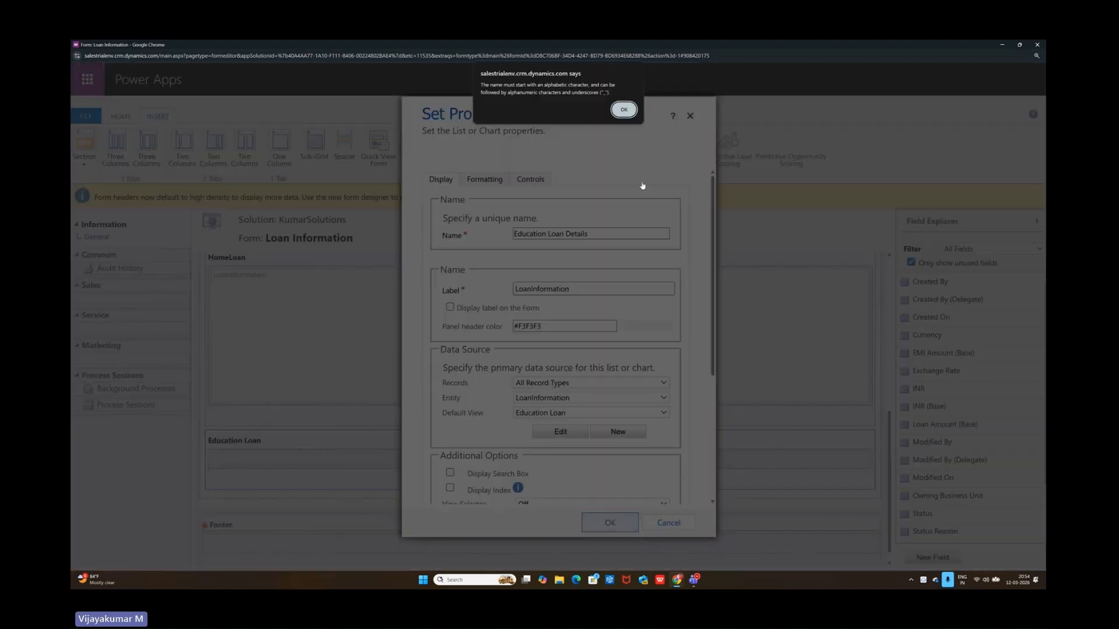
click(620, 110)
click(550, 234)
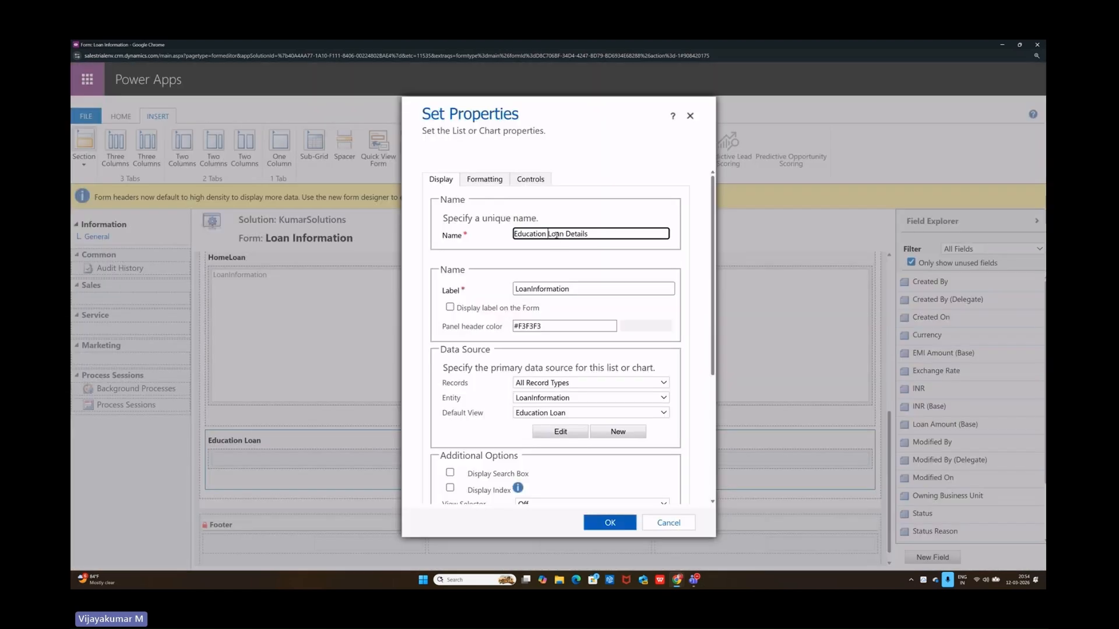
key(BackSpace)
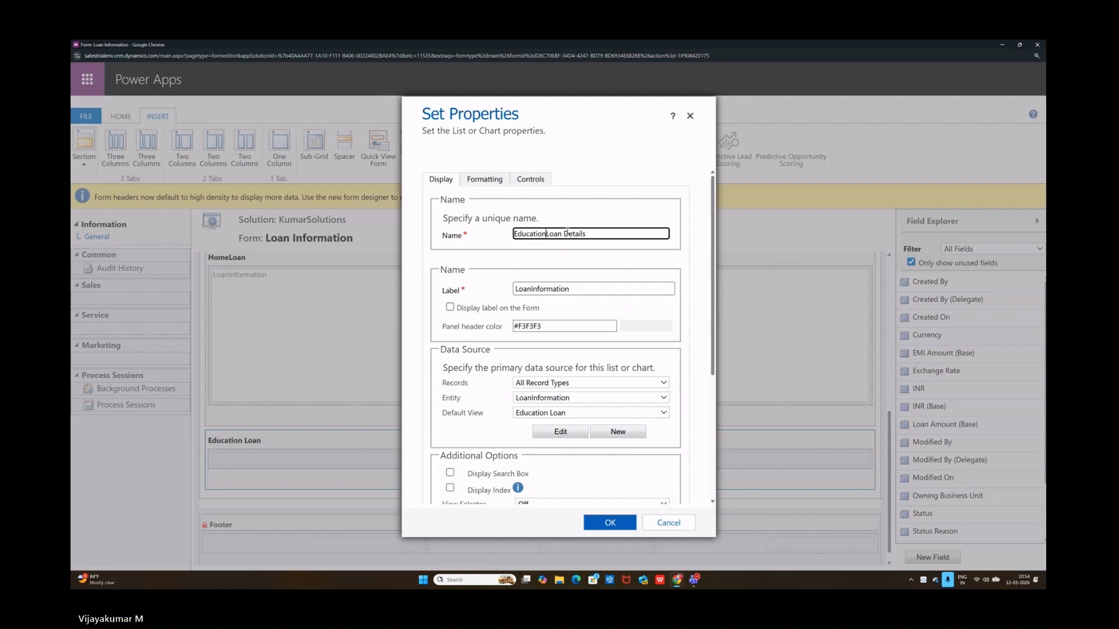
click(561, 233)
key(BackSpace)
click(608, 523)
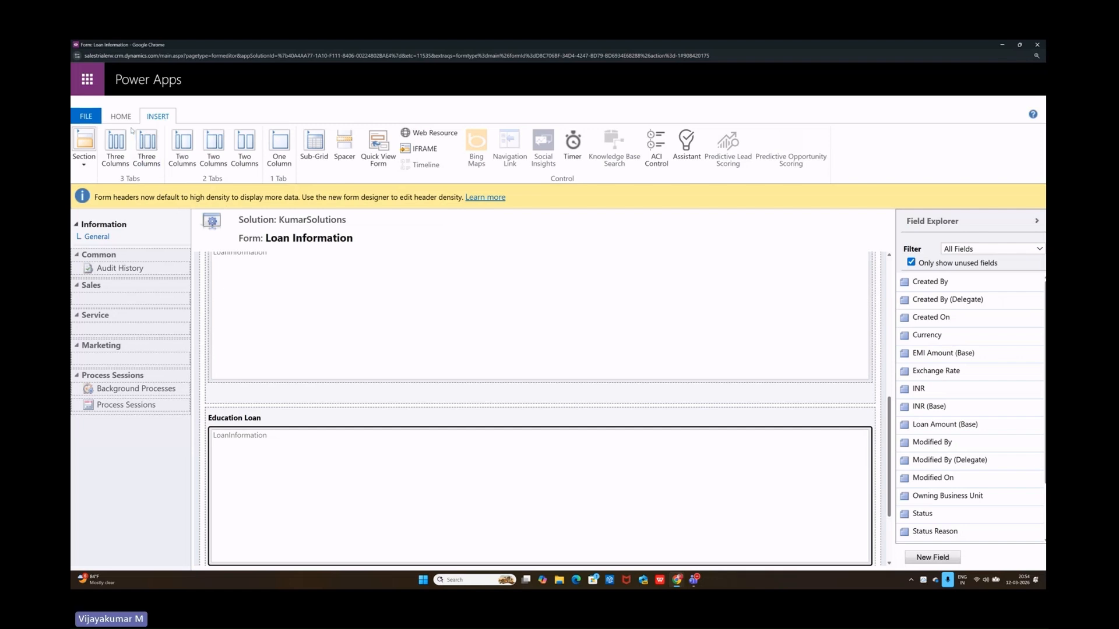
Save, publish and close the Loan Information form, and publish the Loan Information entity in the solution
click(121, 116)
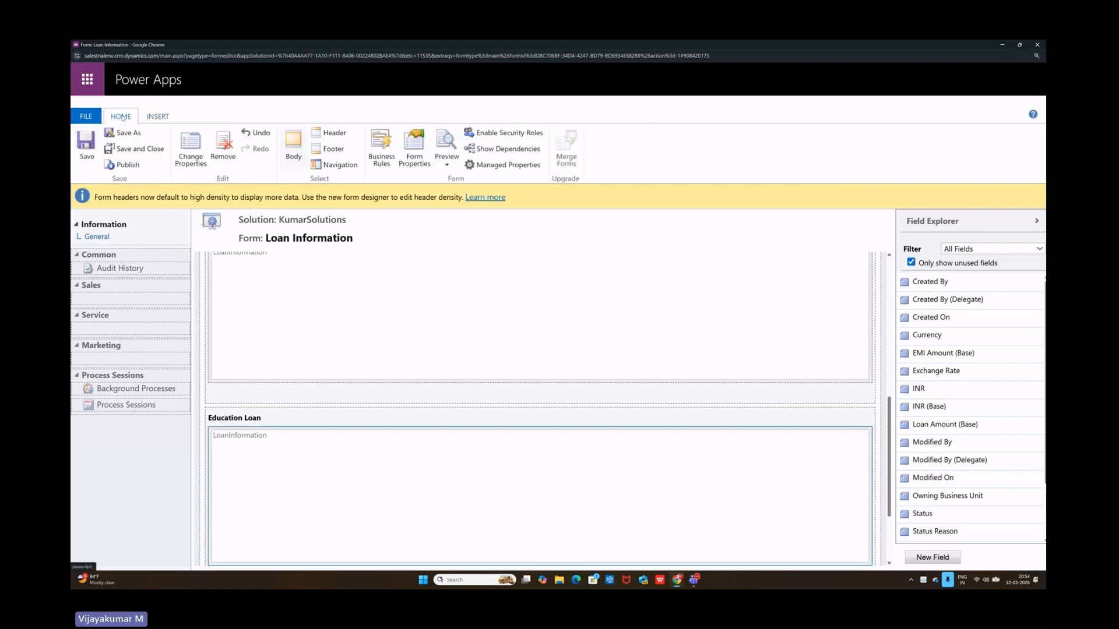
click(90, 154)
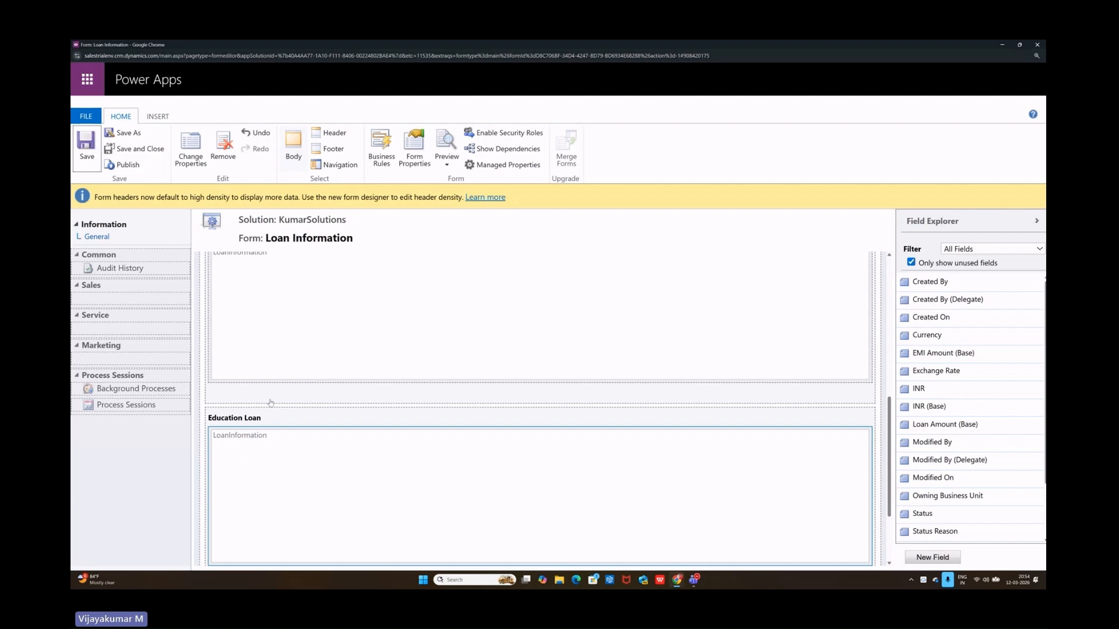
click(132, 168)
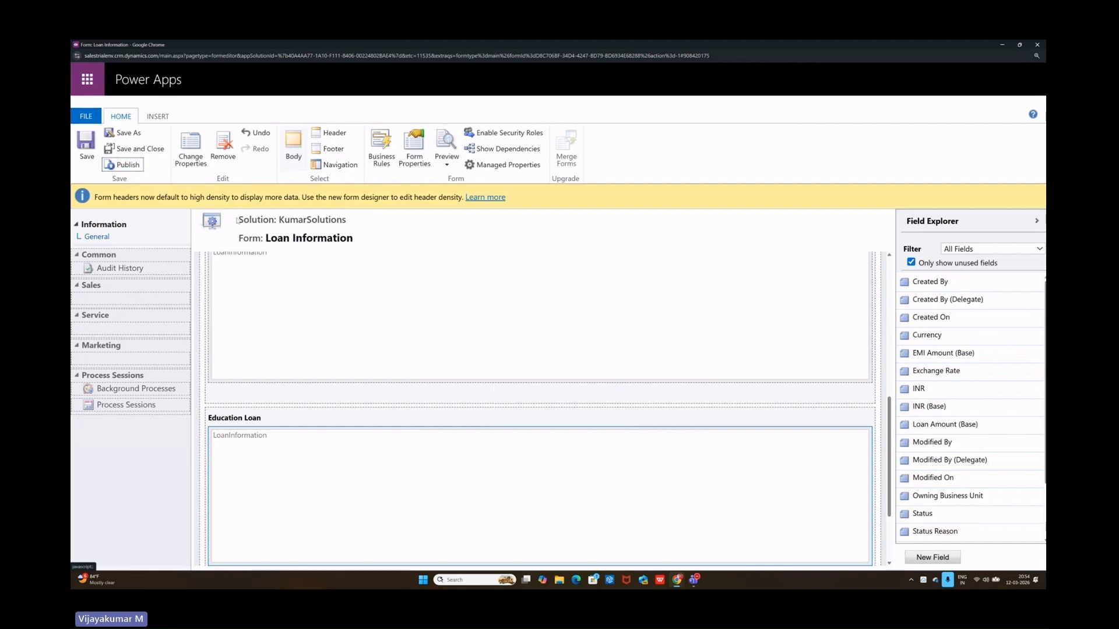
click(131, 150)
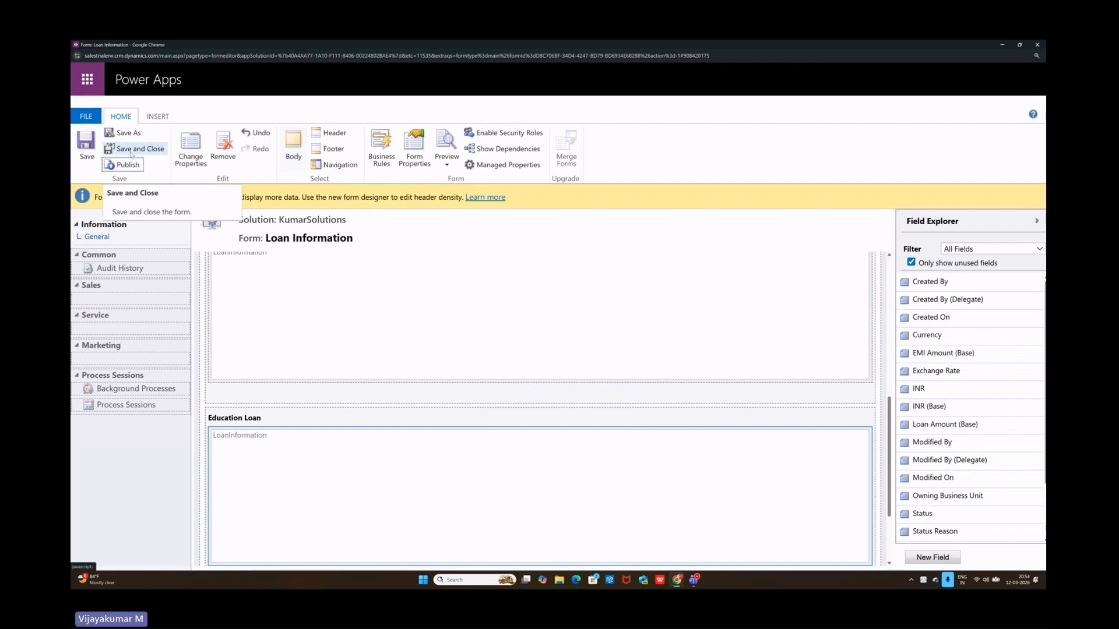
click(138, 312)
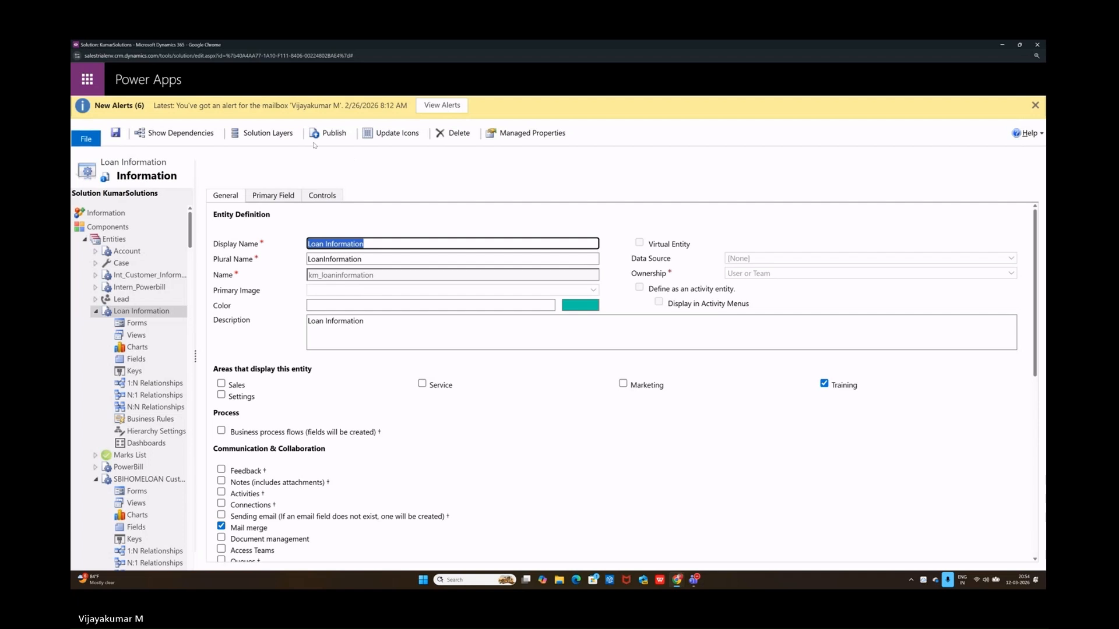
click(330, 134)
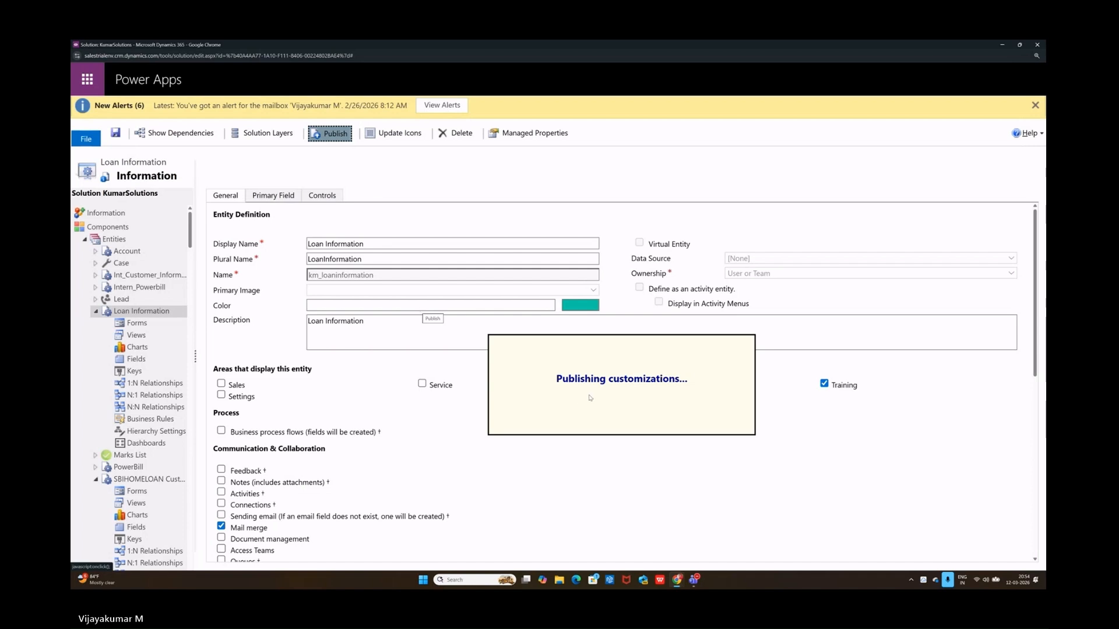
Switch to the New Loan Information record page, reload it with the developer tools open, and close the tools
click(1002, 44)
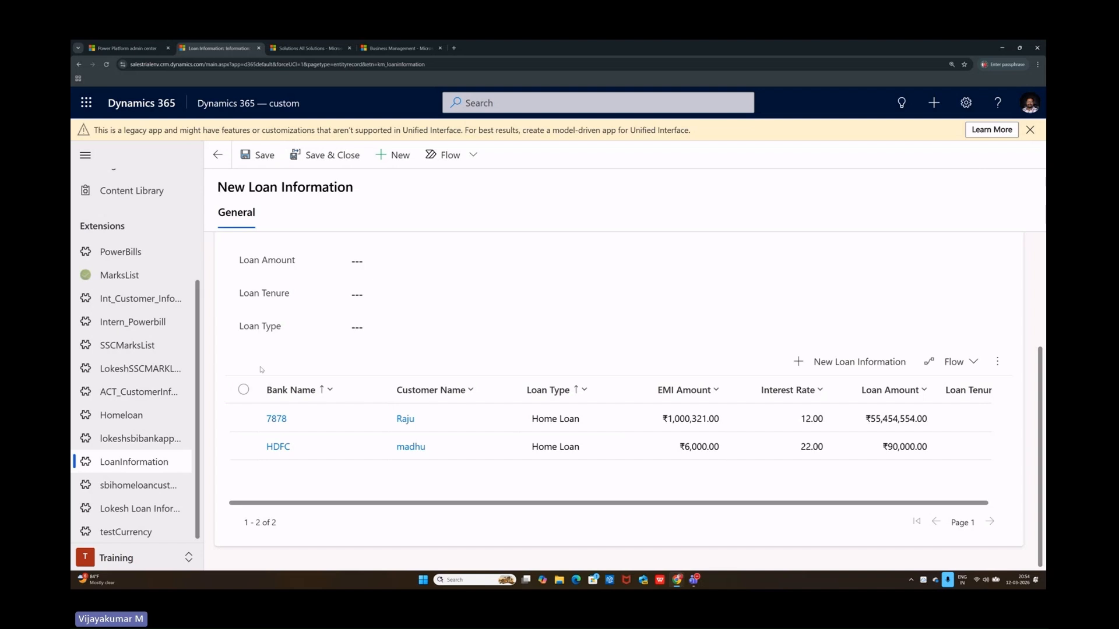
right_click(351, 533)
click(379, 519)
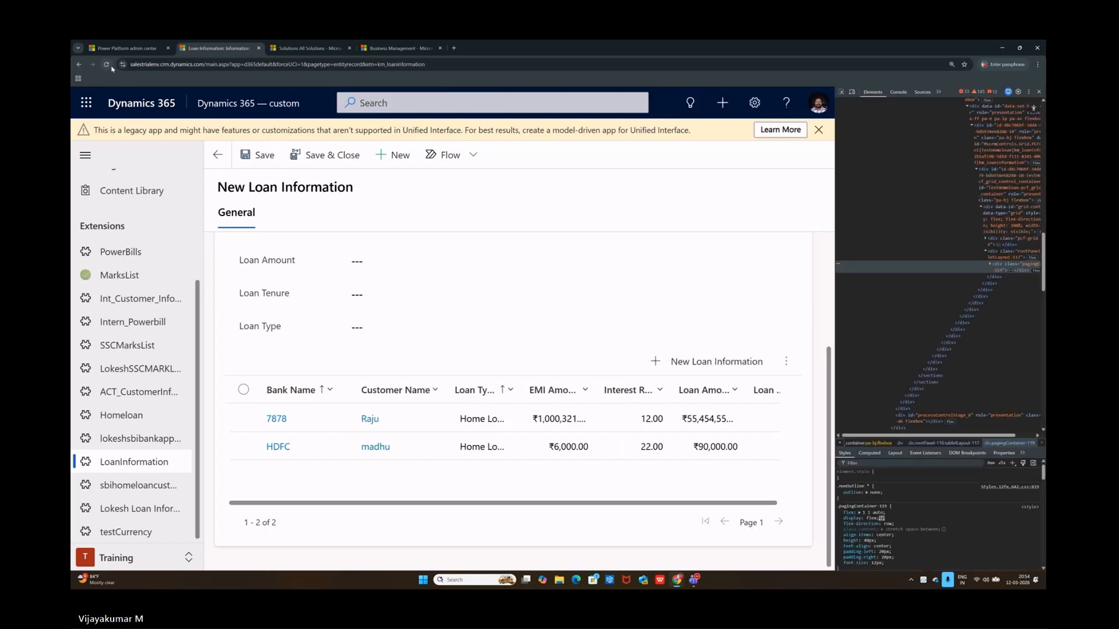
right_click(107, 65)
click(122, 103)
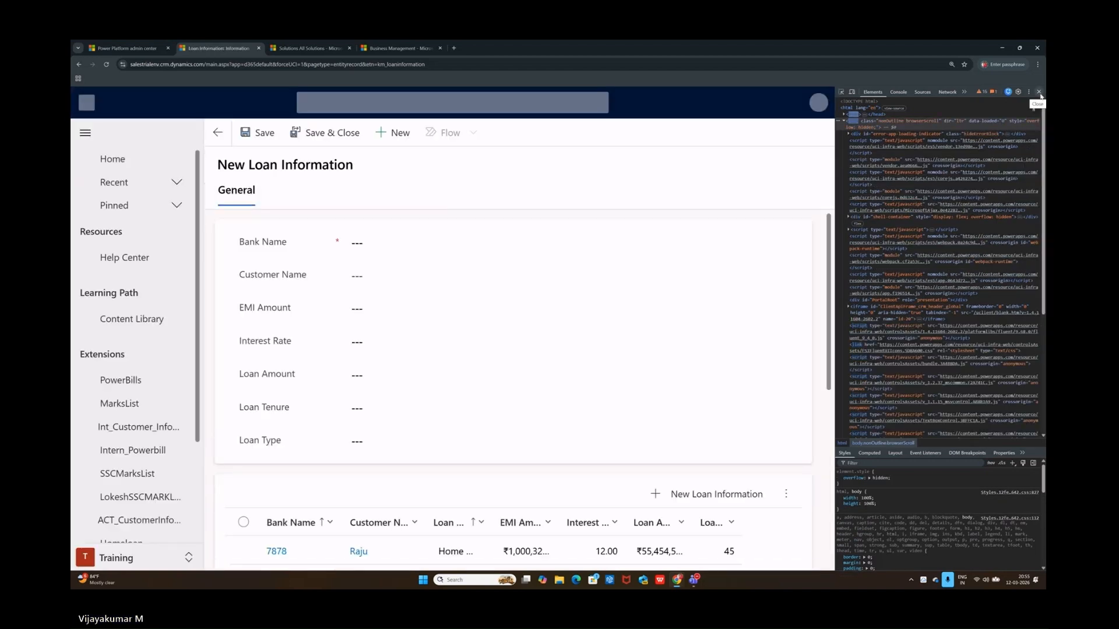
click(1039, 92)
Examine the home loan and education loan subgrids on the New Loan Information form for their records and section labels
scroll(401, 462, down, 5)
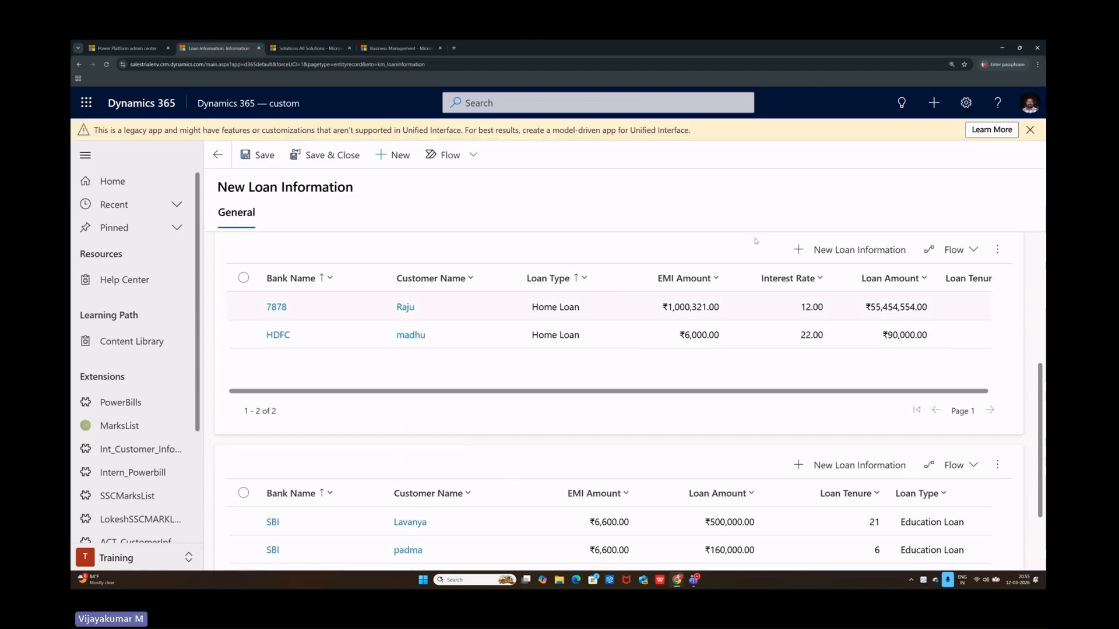
scroll(506, 416, down, 2)
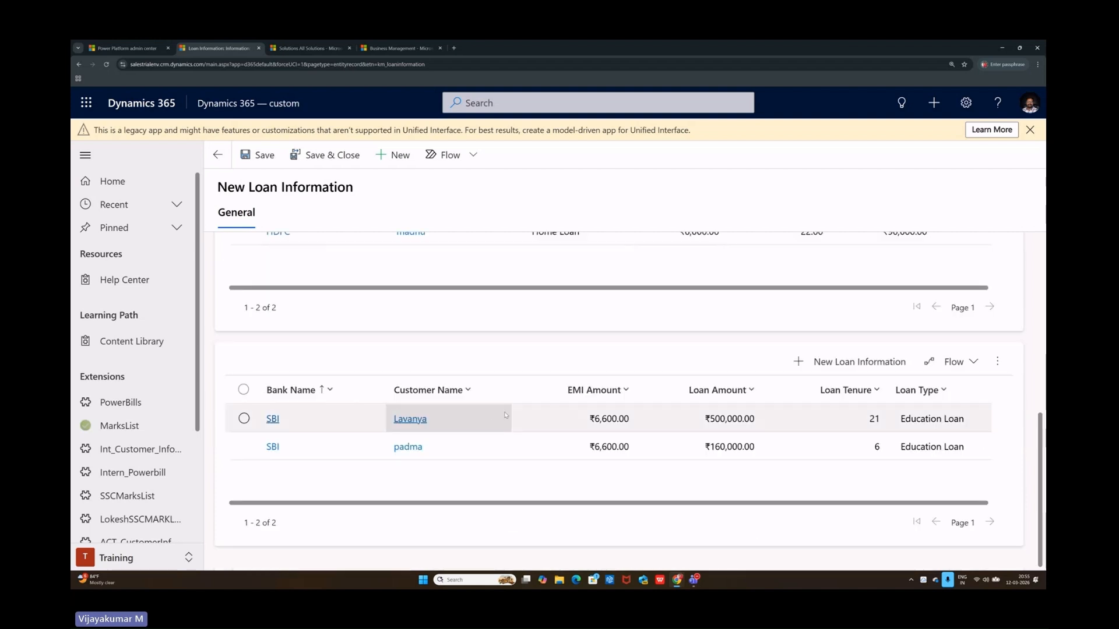
scroll(757, 349, up, 2)
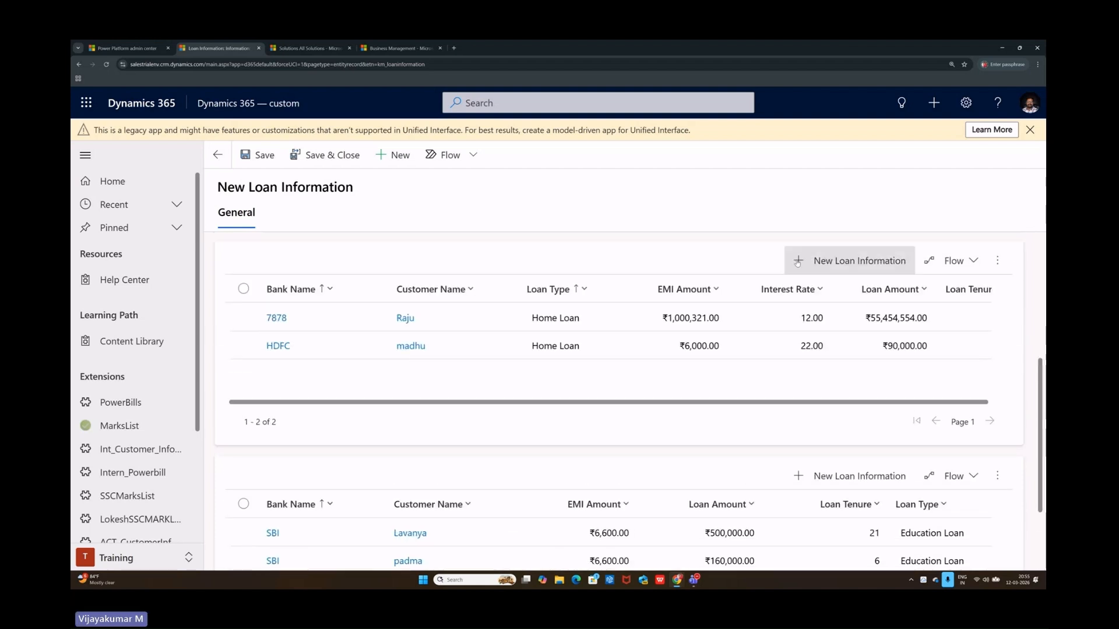
scroll(758, 262, up, 4)
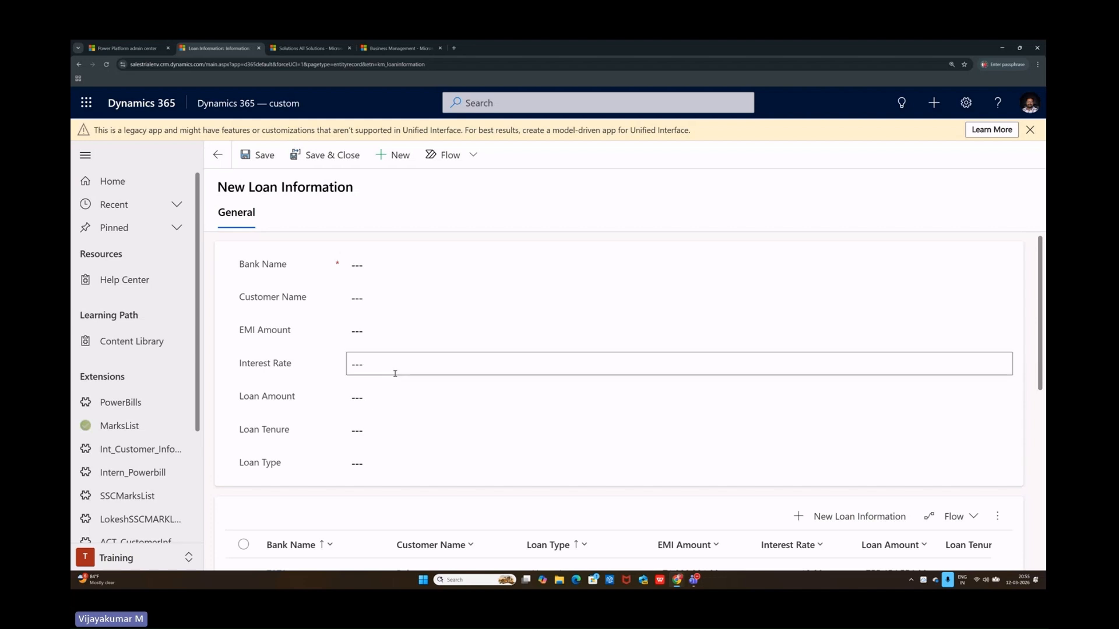
scroll(404, 367, down, 2)
scroll(411, 338, up, 2)
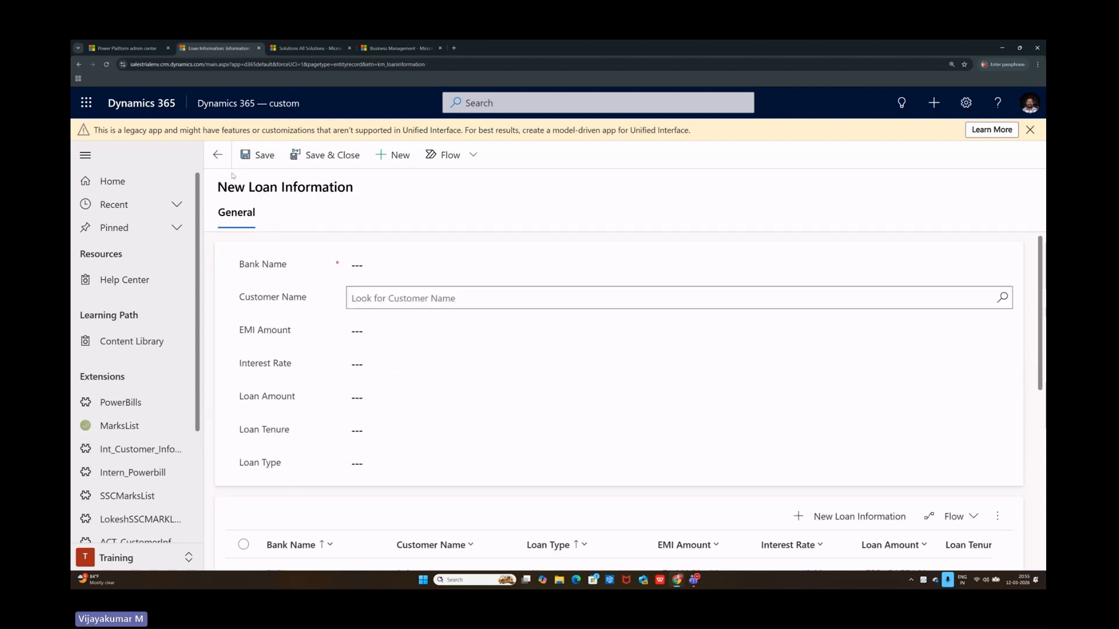
click(218, 155)
scroll(467, 387, down, 3)
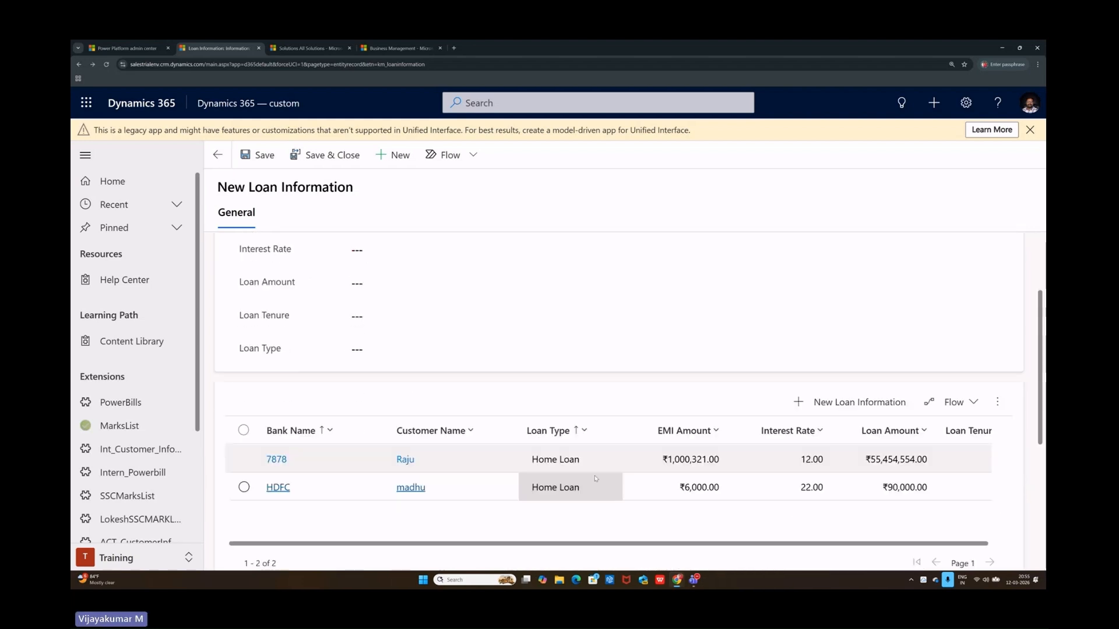
scroll(566, 470, down, 3)
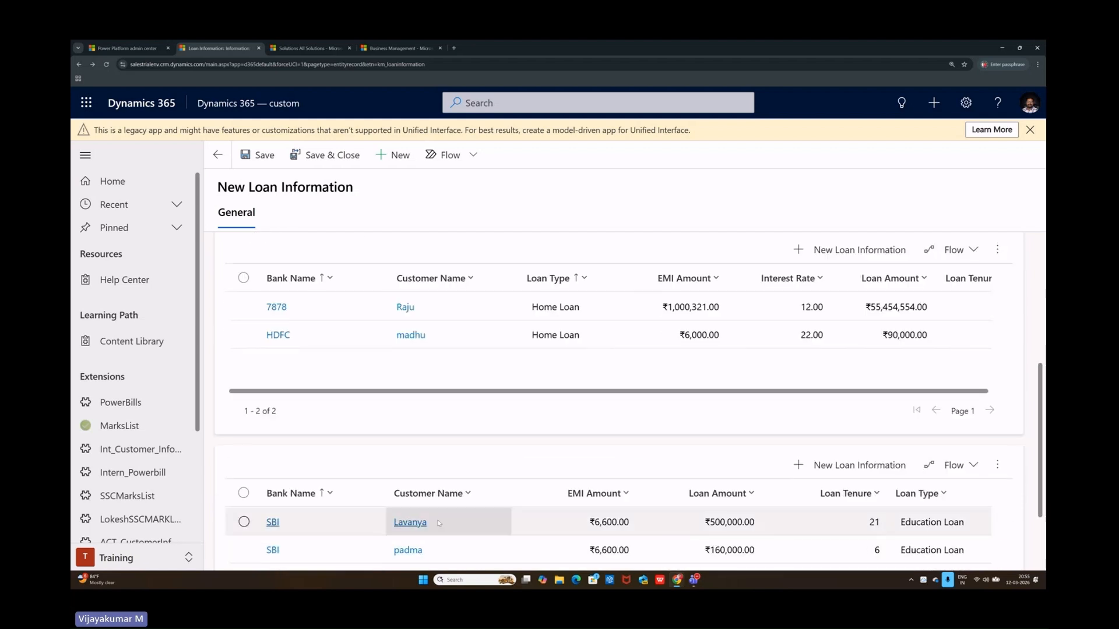
scroll(670, 501, down, 1)
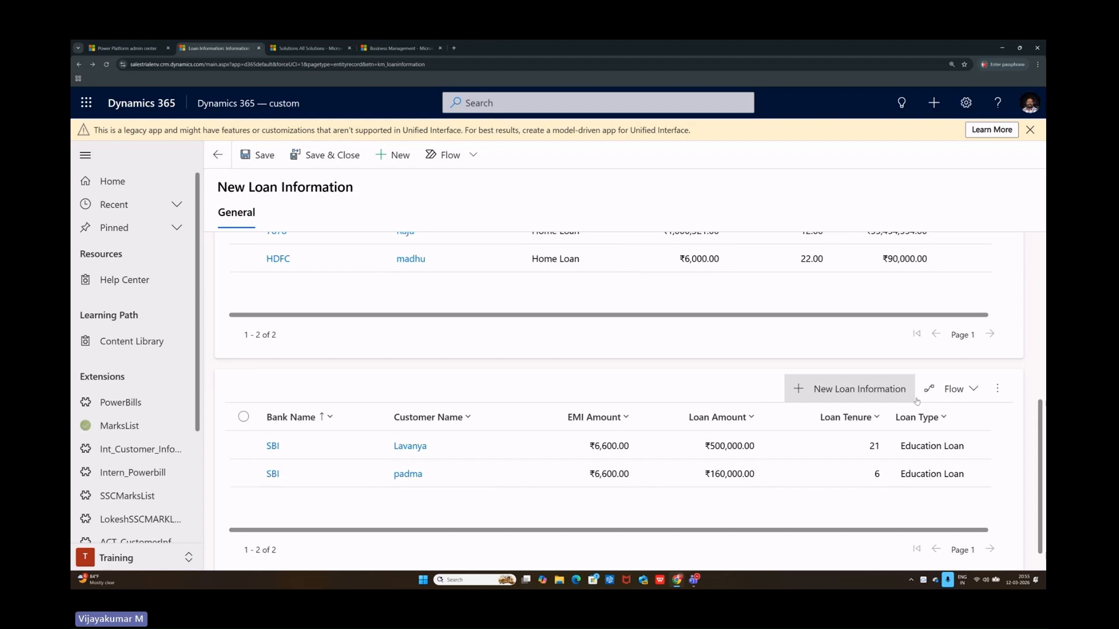
click(996, 389)
click(599, 389)
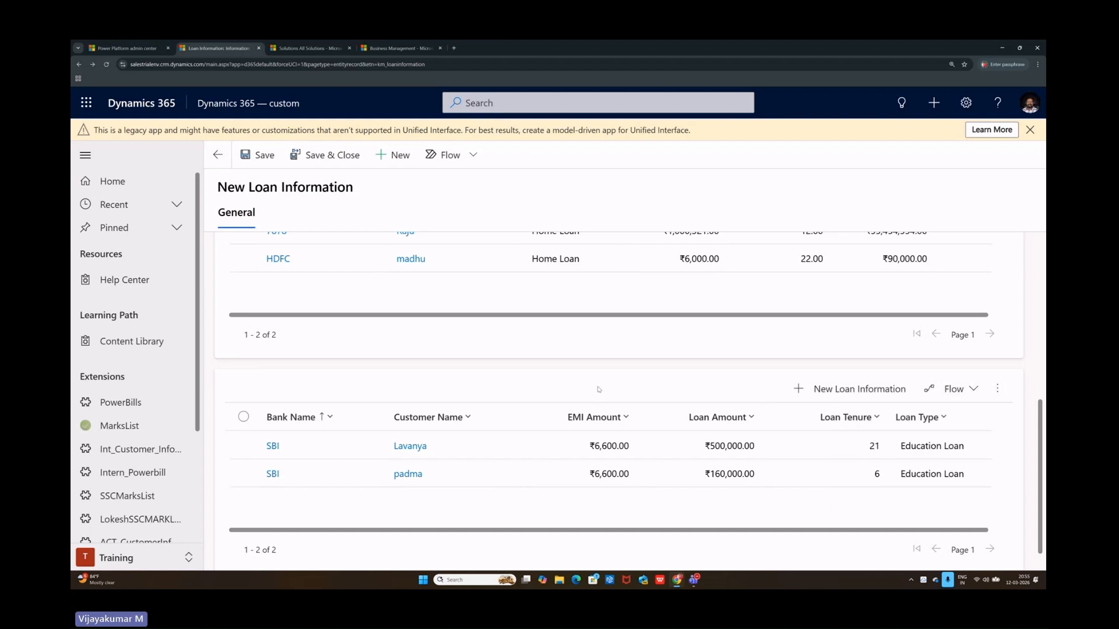
Switch to the KumarSolutions solution window and open the Loan Information entity's main Information form in a maximized editor
click(400, 48)
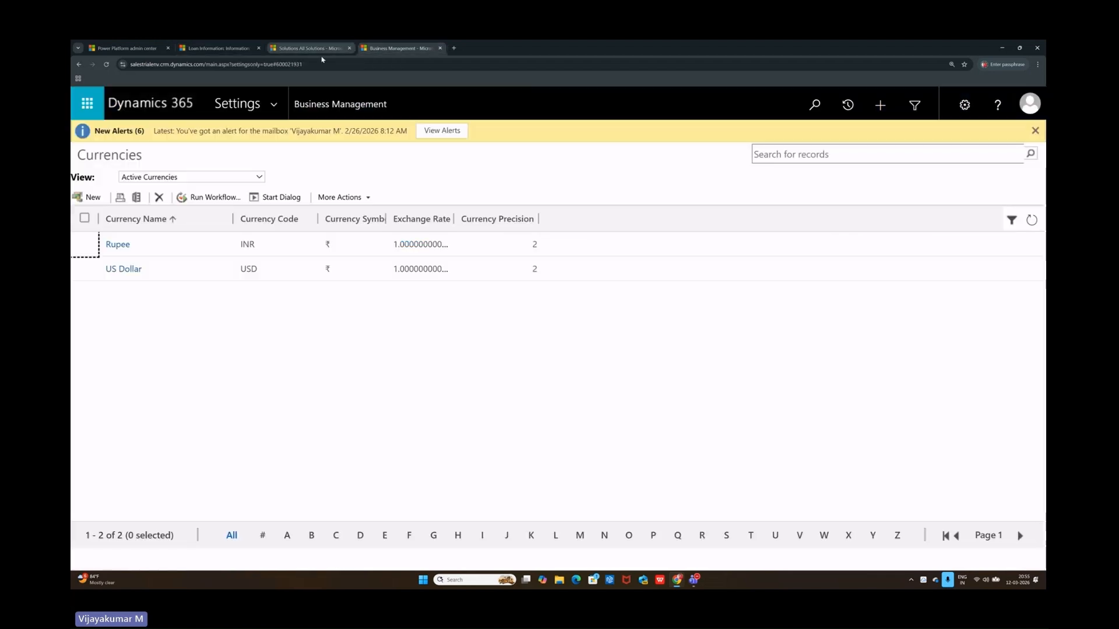
click(307, 47)
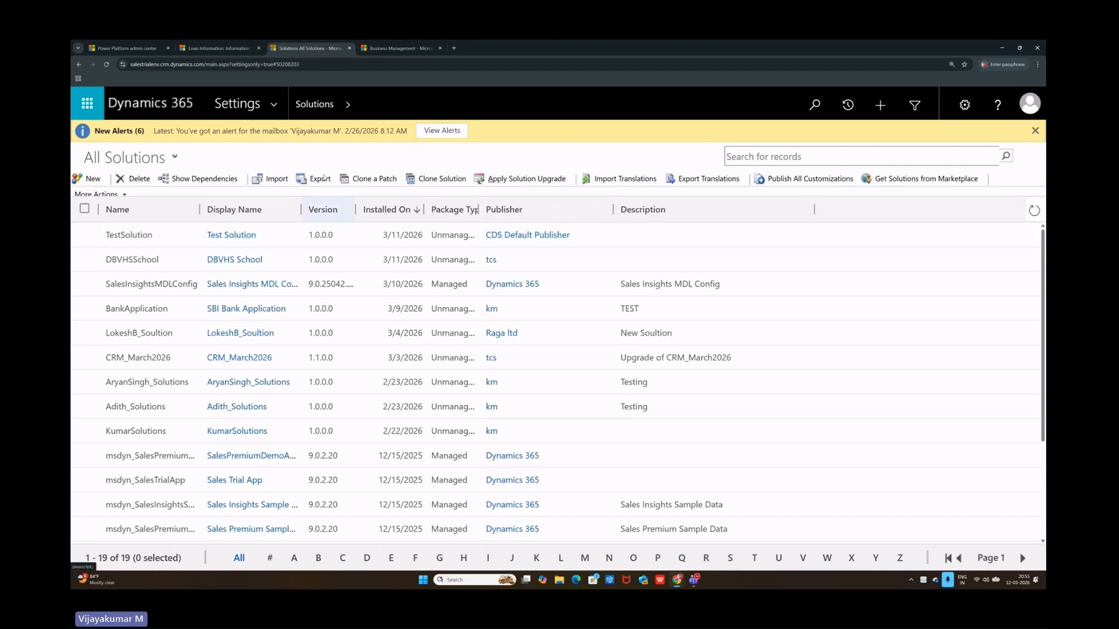
click(231, 50)
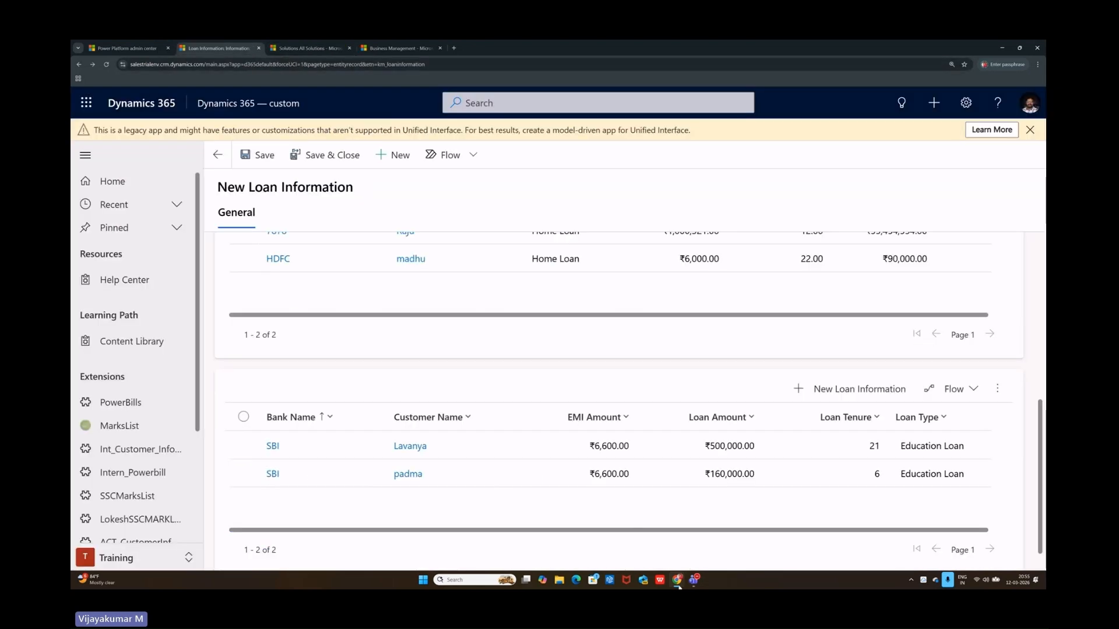
mouse_move(679, 586)
mouse_move(782, 543)
mouse_move(721, 540)
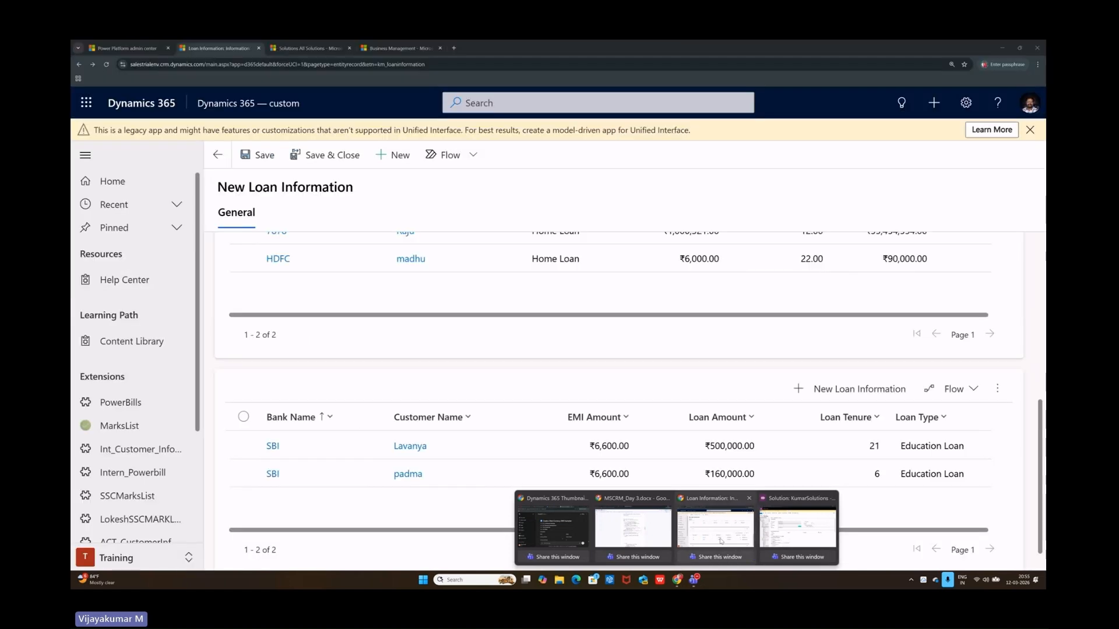
click(798, 527)
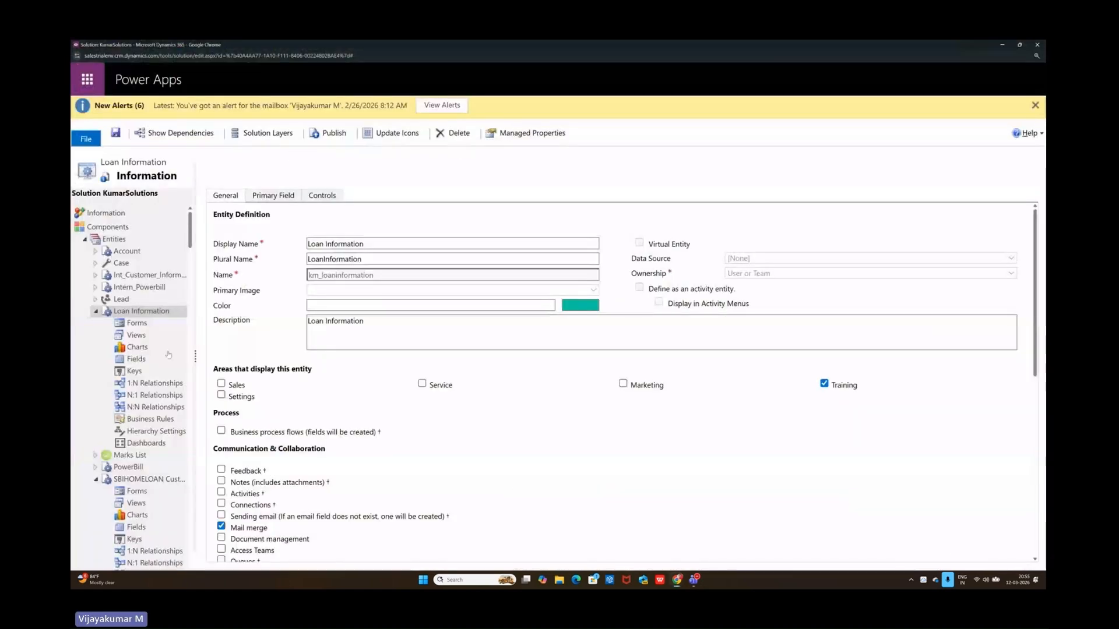
click(136, 323)
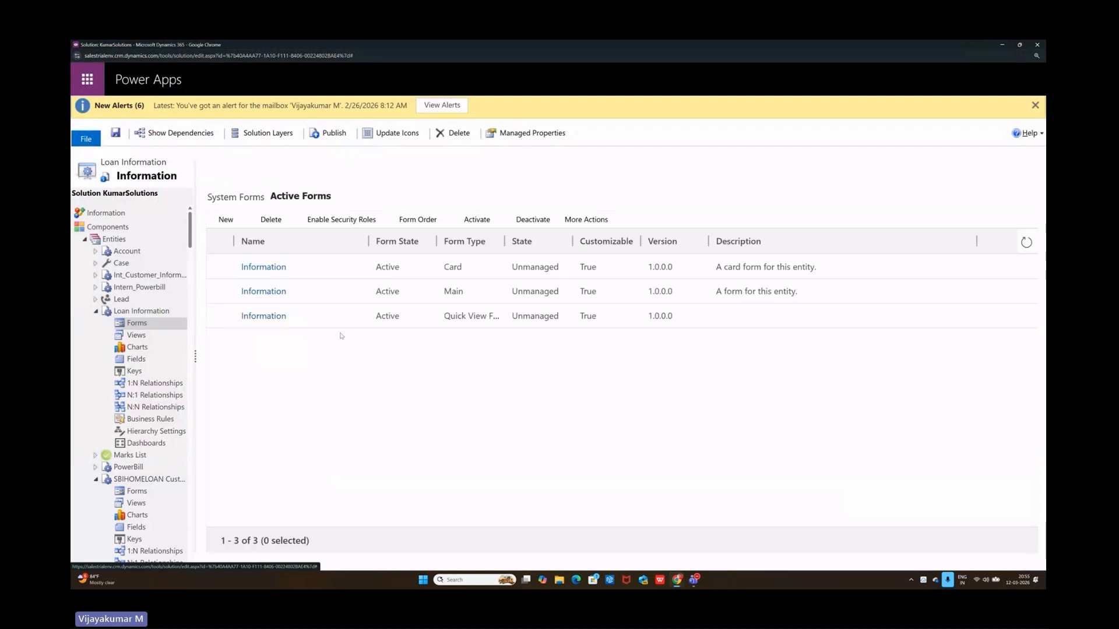
click(263, 291)
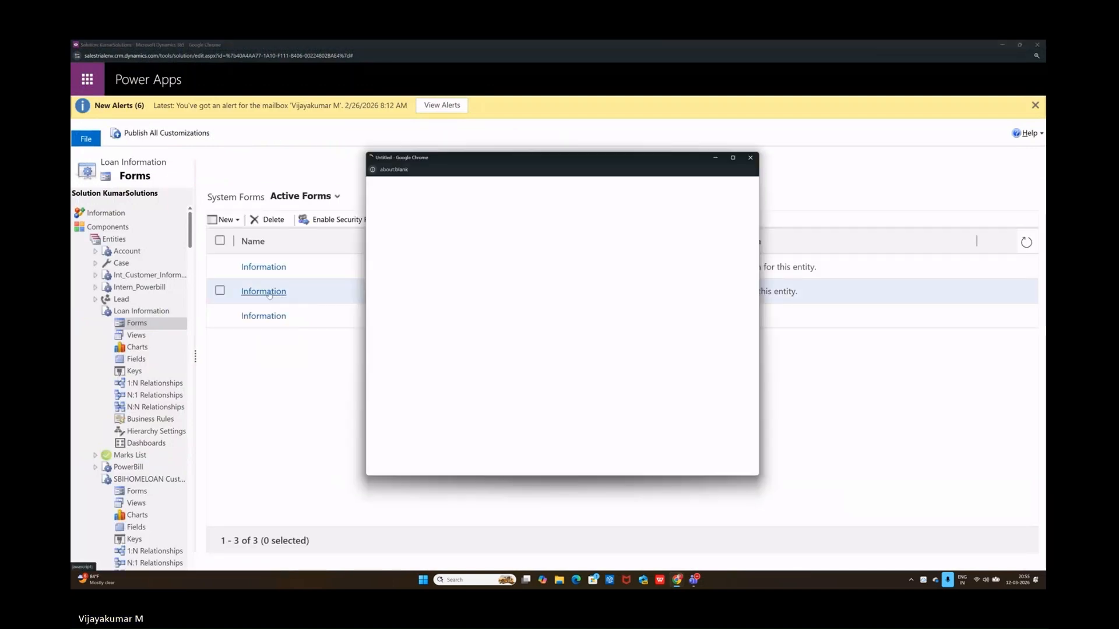
click(733, 158)
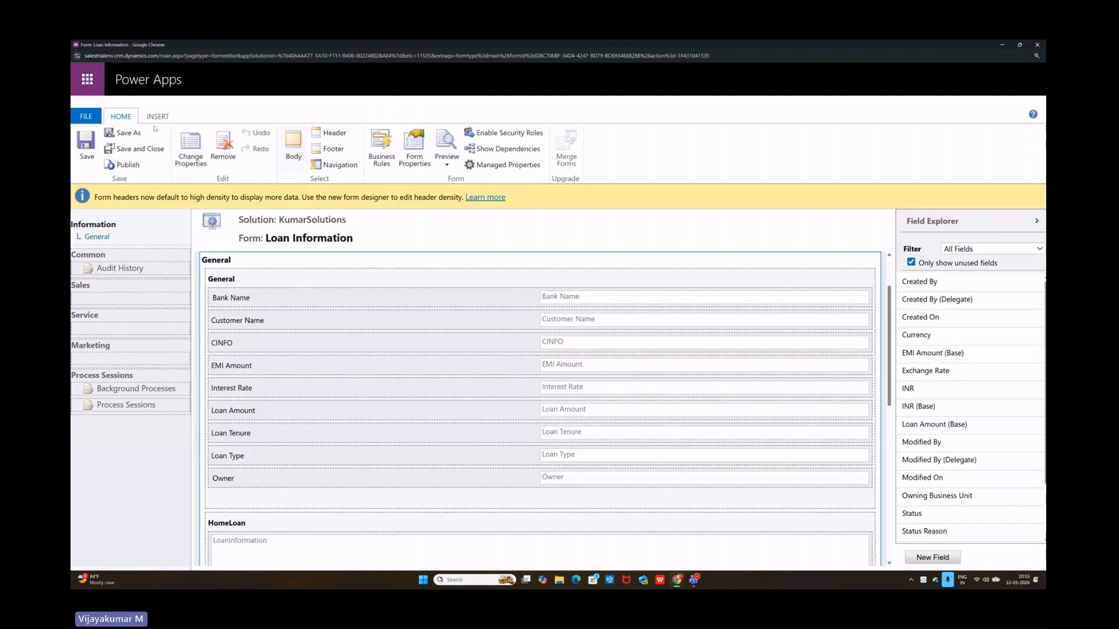
Turn on displaying the label on the form for the LoanInformation subgrid in the HomeLoan section
click(157, 117)
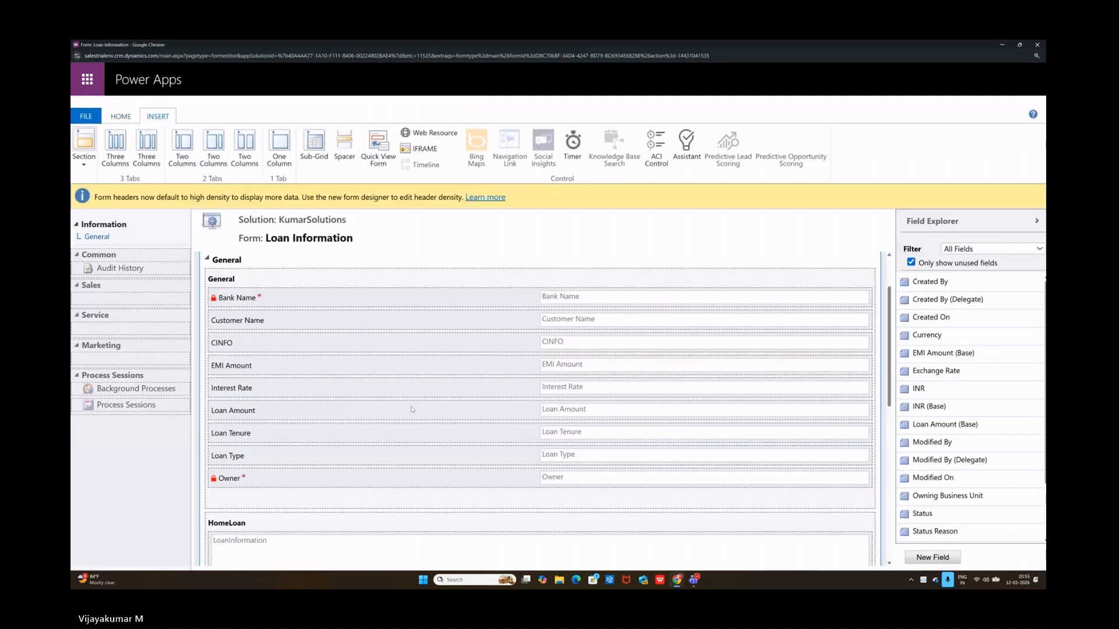
scroll(412, 409, down, 3)
click(379, 436)
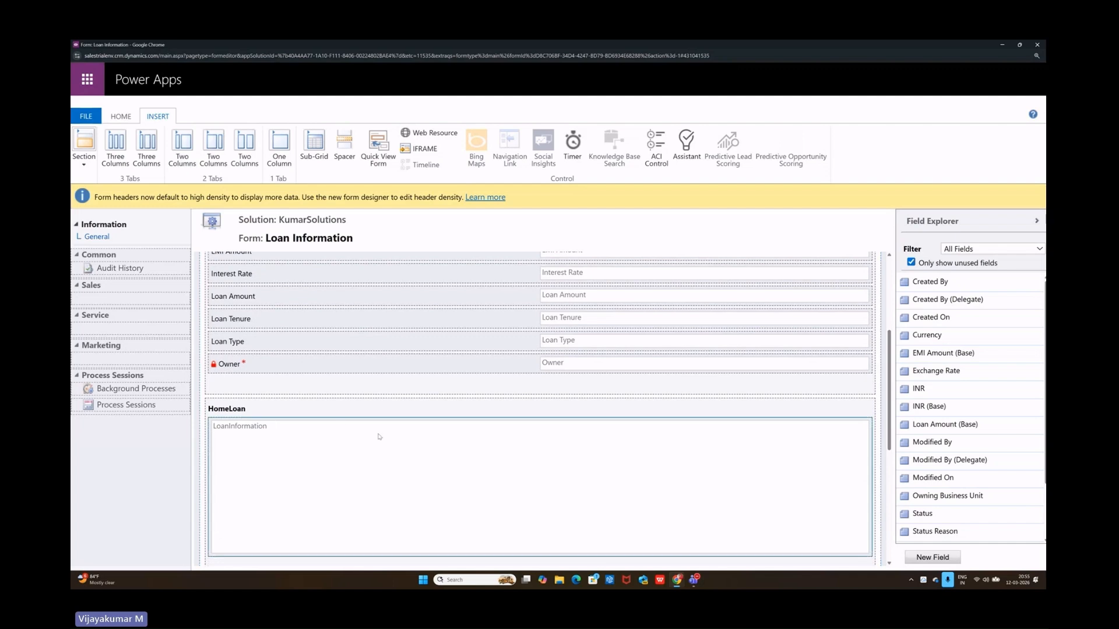
scroll(303, 413, down, 1)
double_click(308, 397)
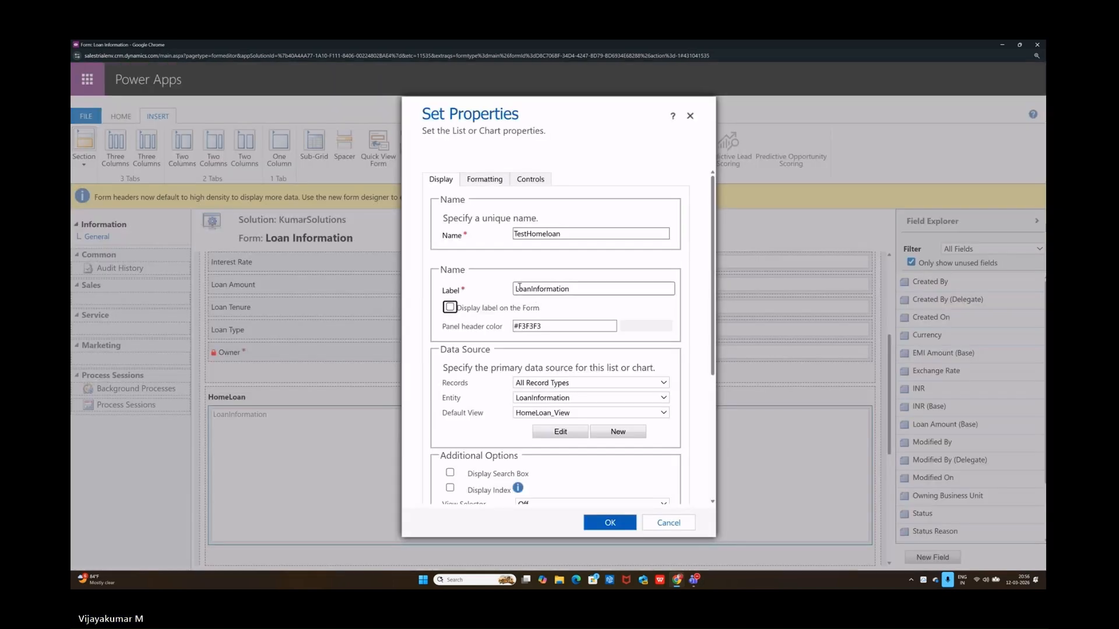
click(450, 307)
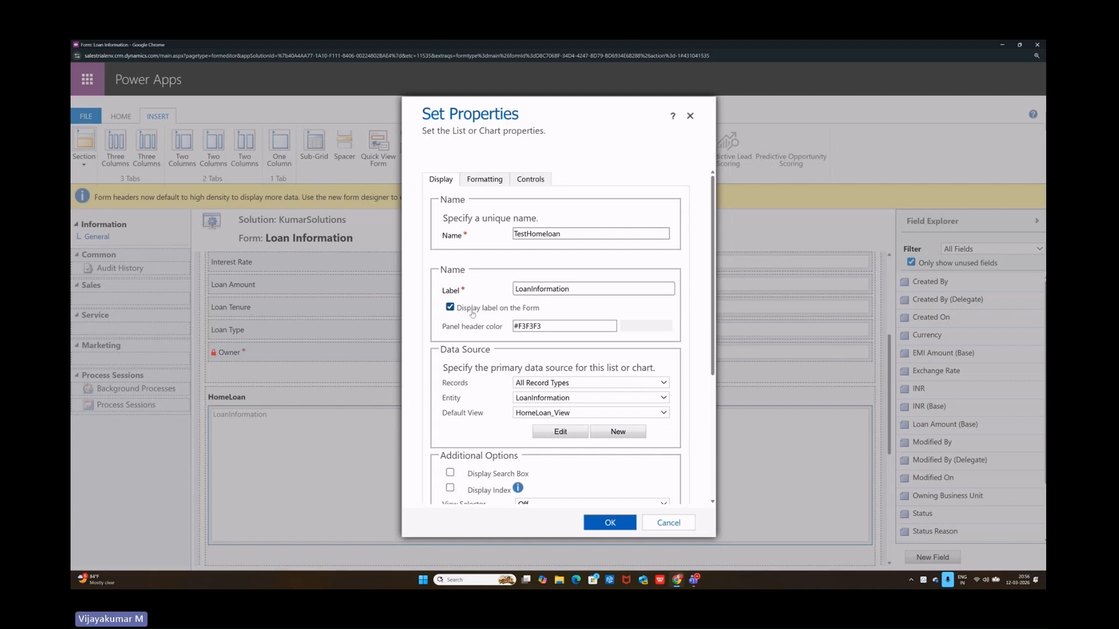
click(606, 522)
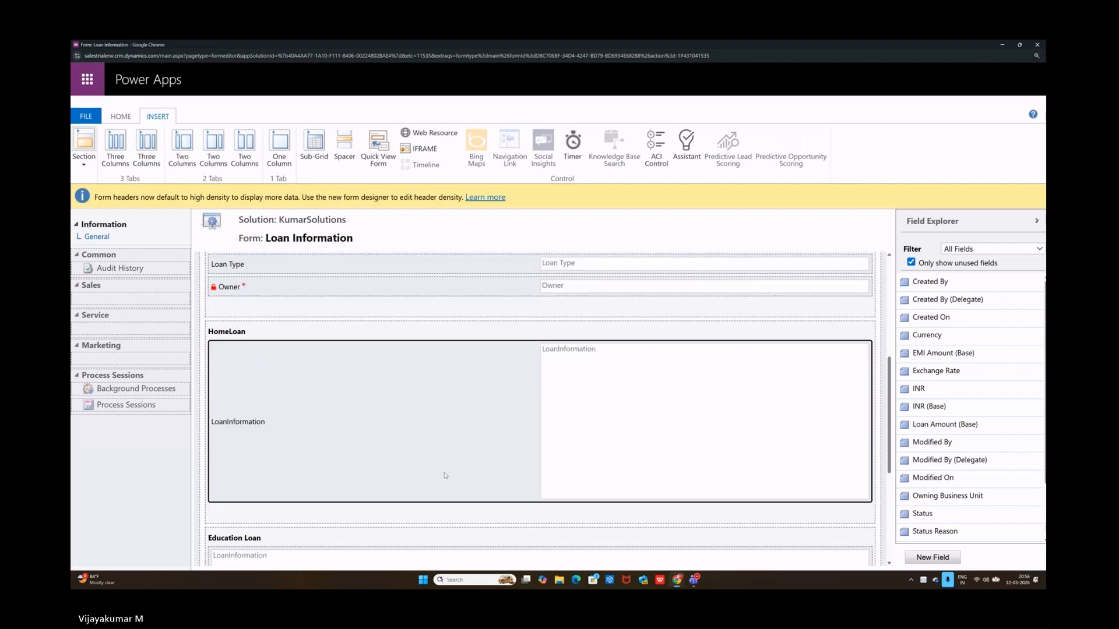
Turn on showing the section label and the line at the top for the Education Loan section
scroll(275, 489, down, 2)
double_click(288, 381)
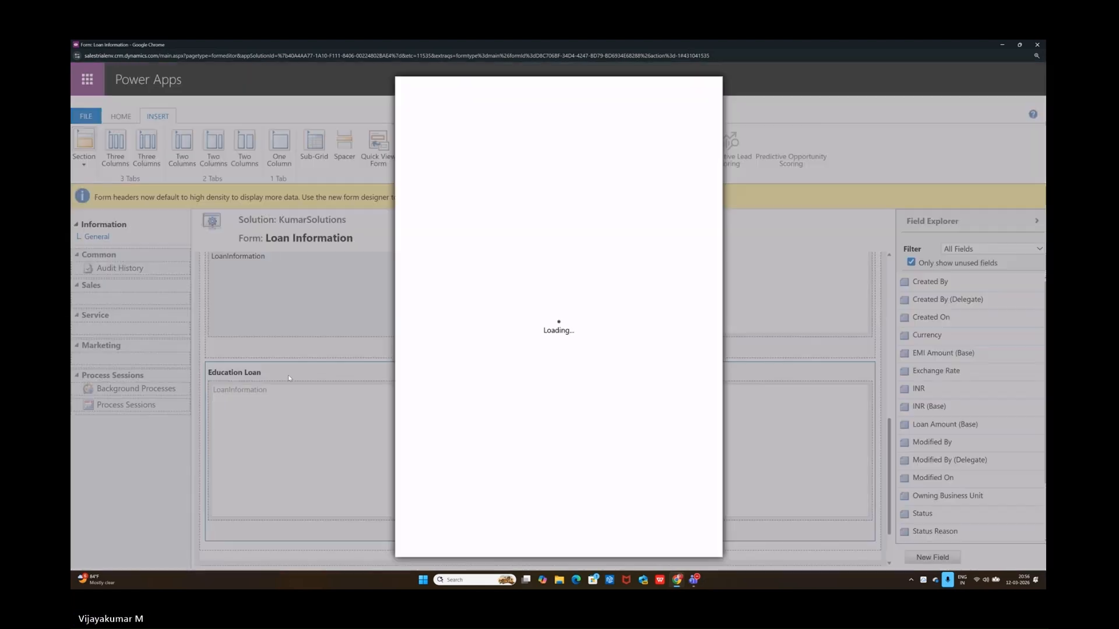
click(442, 252)
click(443, 266)
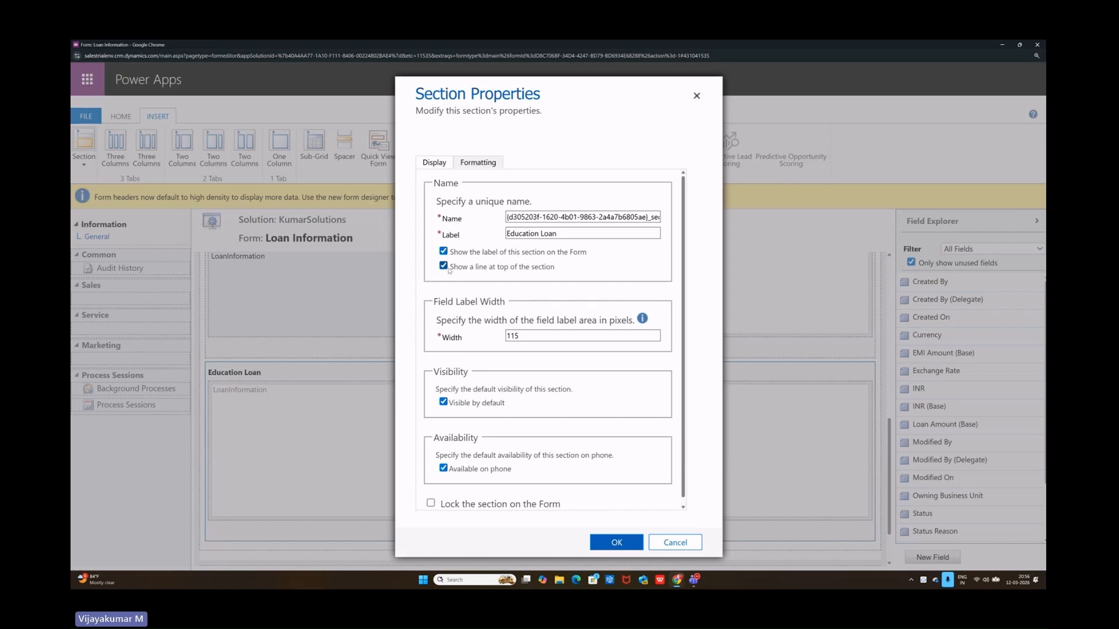
click(609, 543)
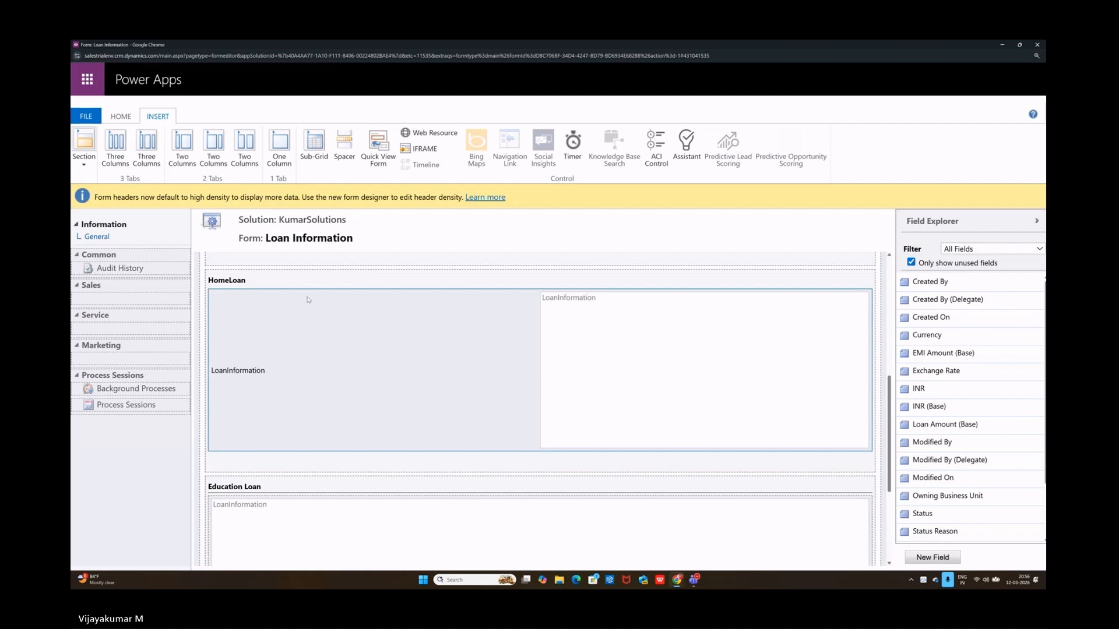
Turn on showing the section label and the line at the top for the HomeLoan section
double_click(308, 299)
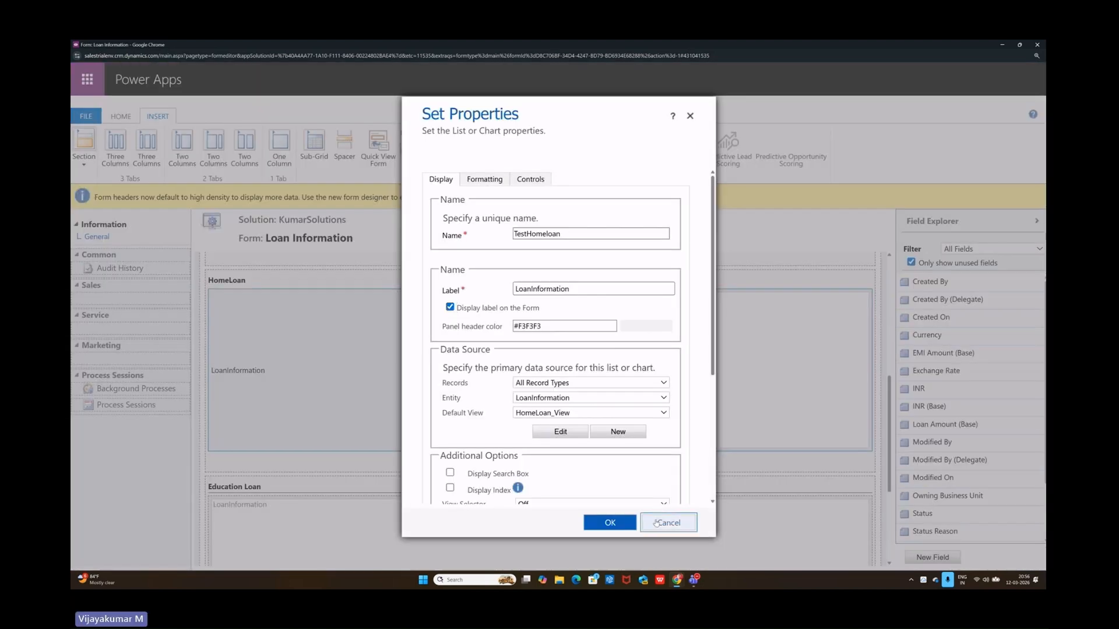
click(657, 523)
double_click(326, 281)
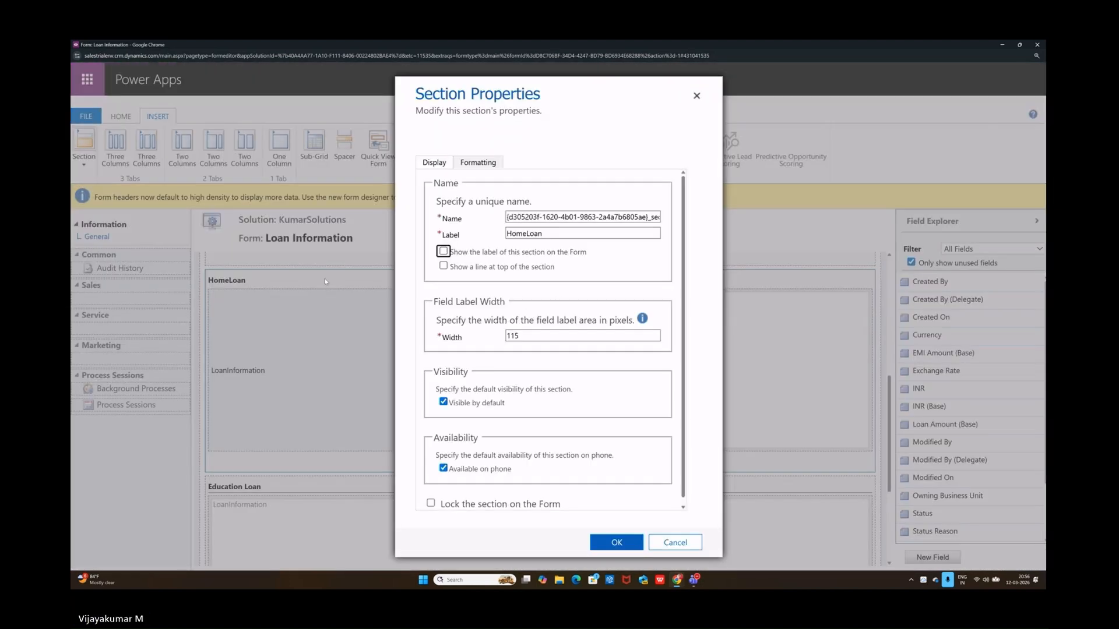
click(444, 252)
click(444, 266)
click(616, 541)
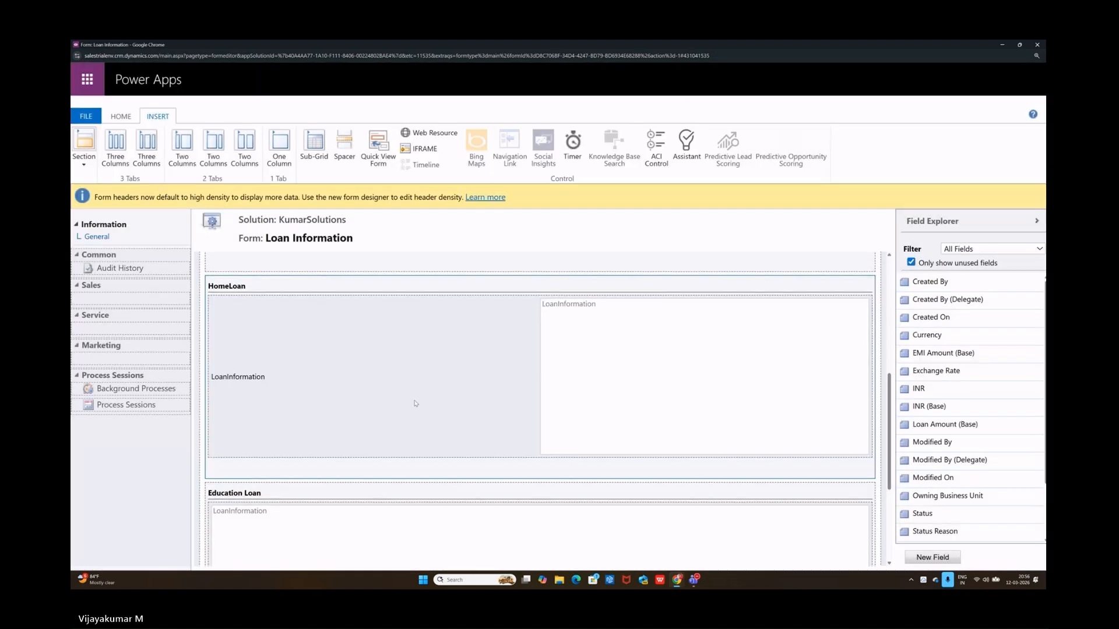
Save and publish the Loan Information form, close its editor, and publish the Loan Information entity from the solution
click(120, 116)
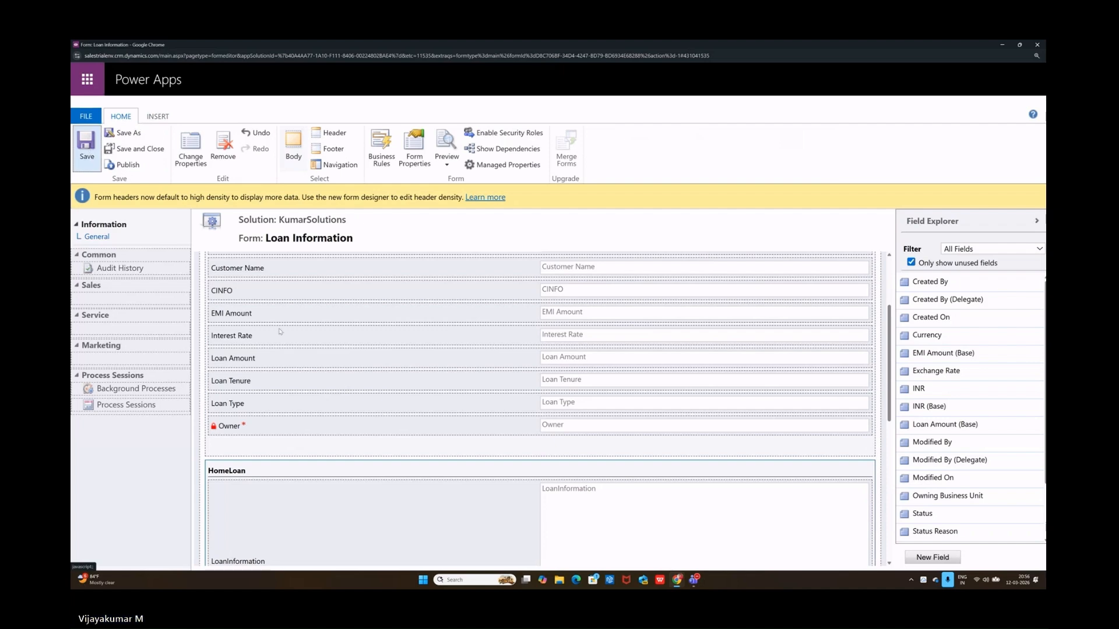
click(123, 164)
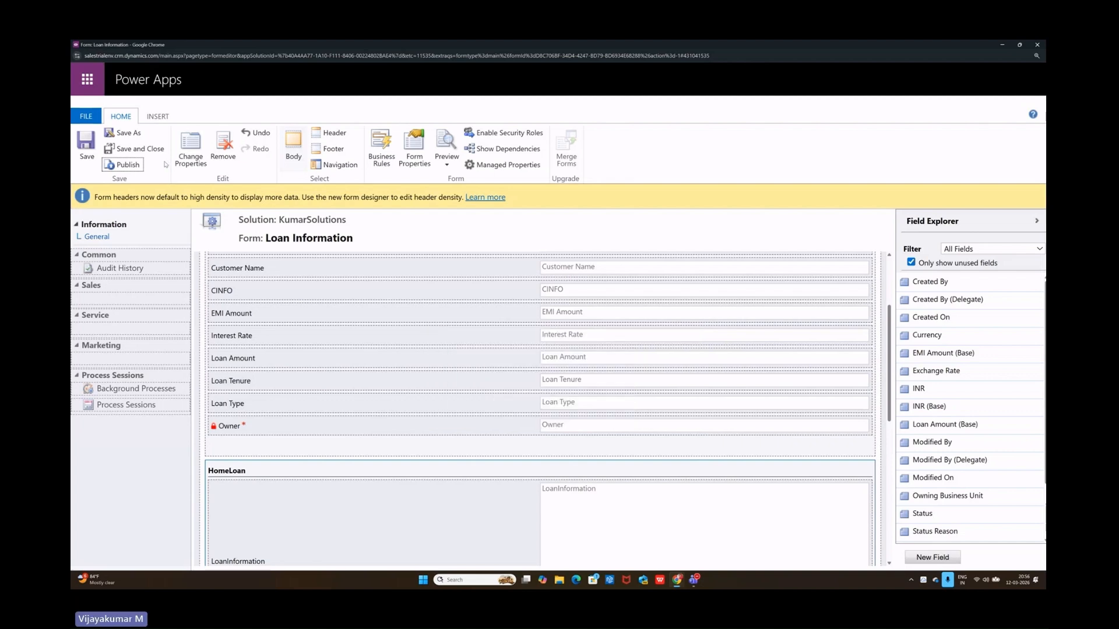
click(140, 149)
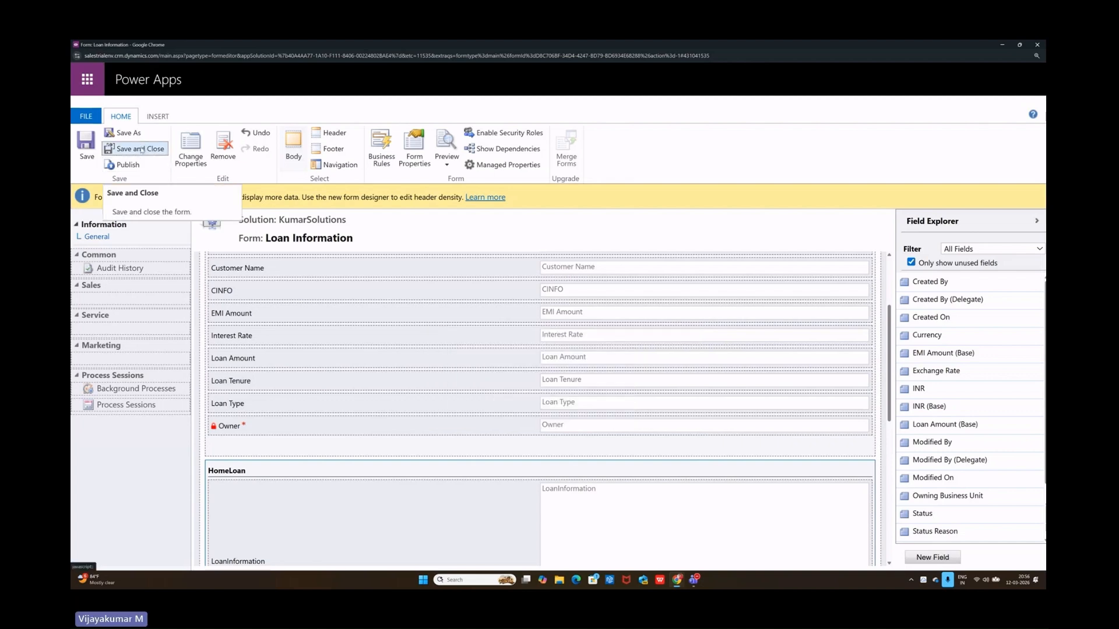
click(139, 312)
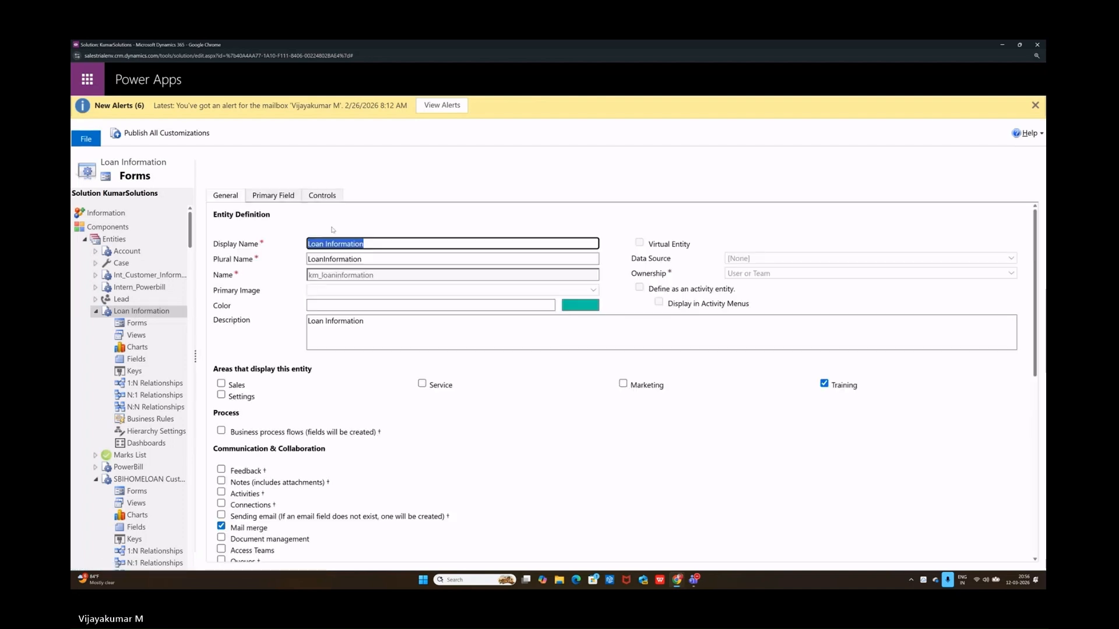
click(329, 139)
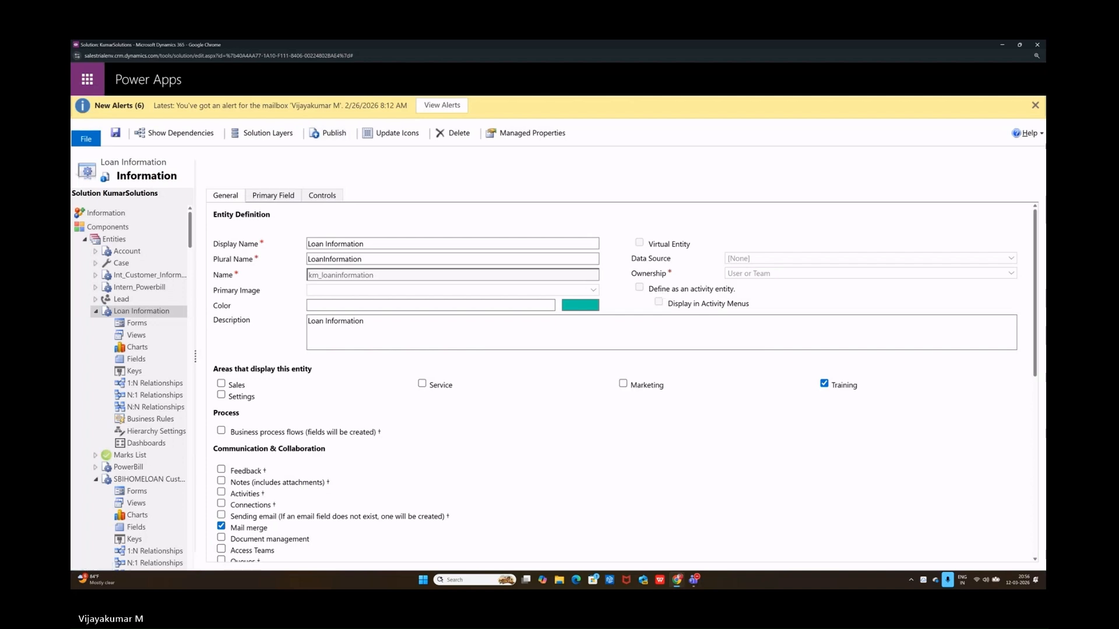
Return to the New Loan Information record page and reload it with the developer tools open to load the published form
click(1002, 45)
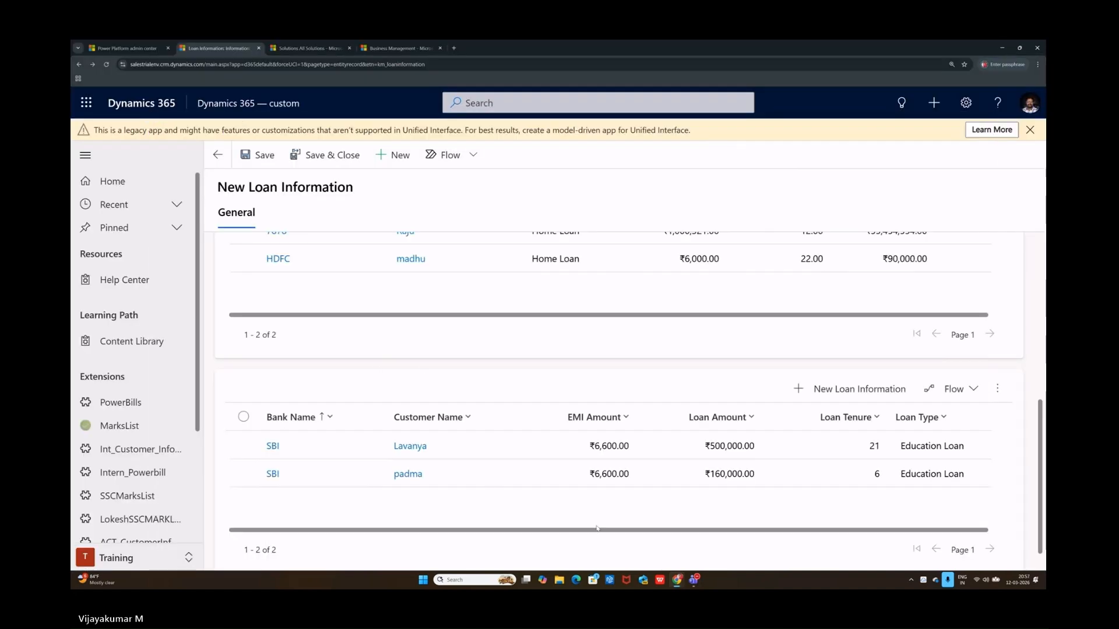
right_click(623, 556)
click(649, 549)
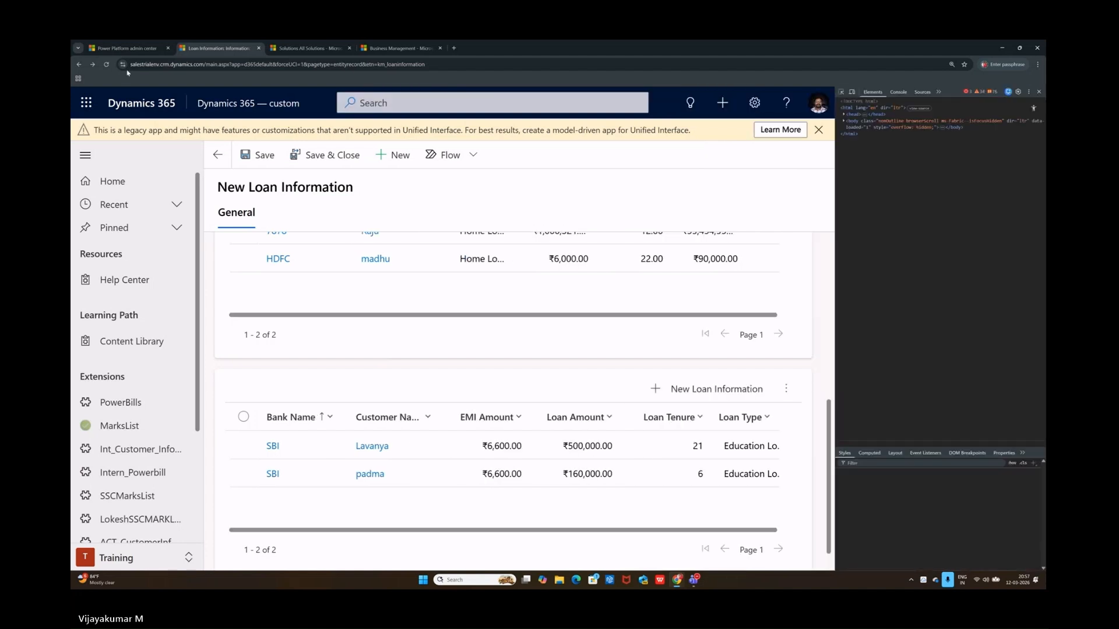
right_click(106, 64)
click(125, 92)
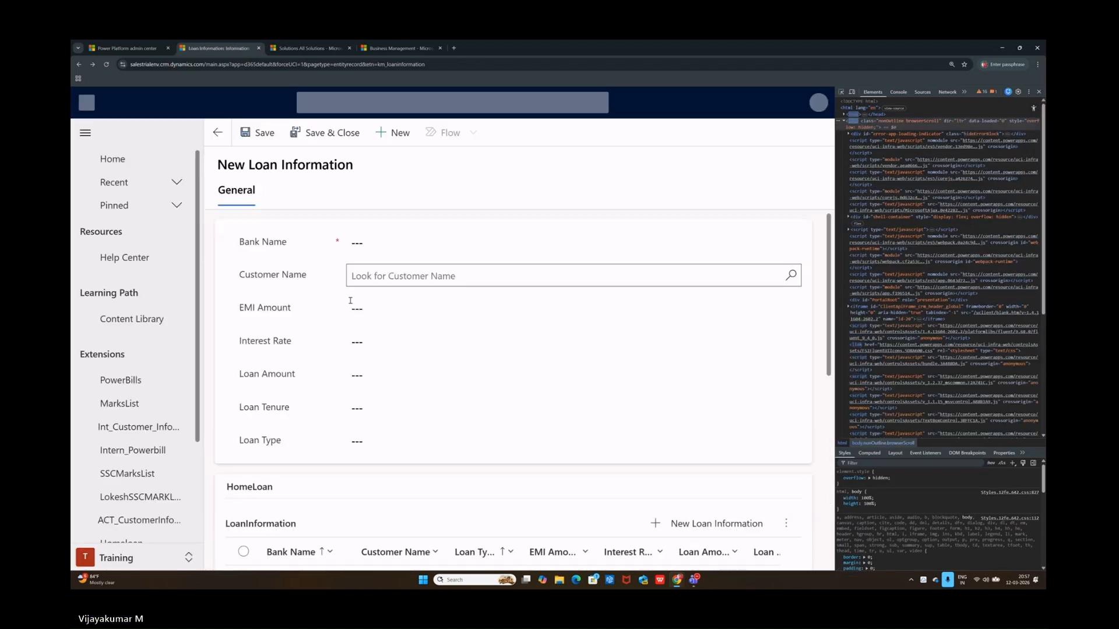
Examine the section labels, separator lines and subgrid records of the HomeLoan and Education Loan sections on the reloaded form
scroll(348, 363, down, 1)
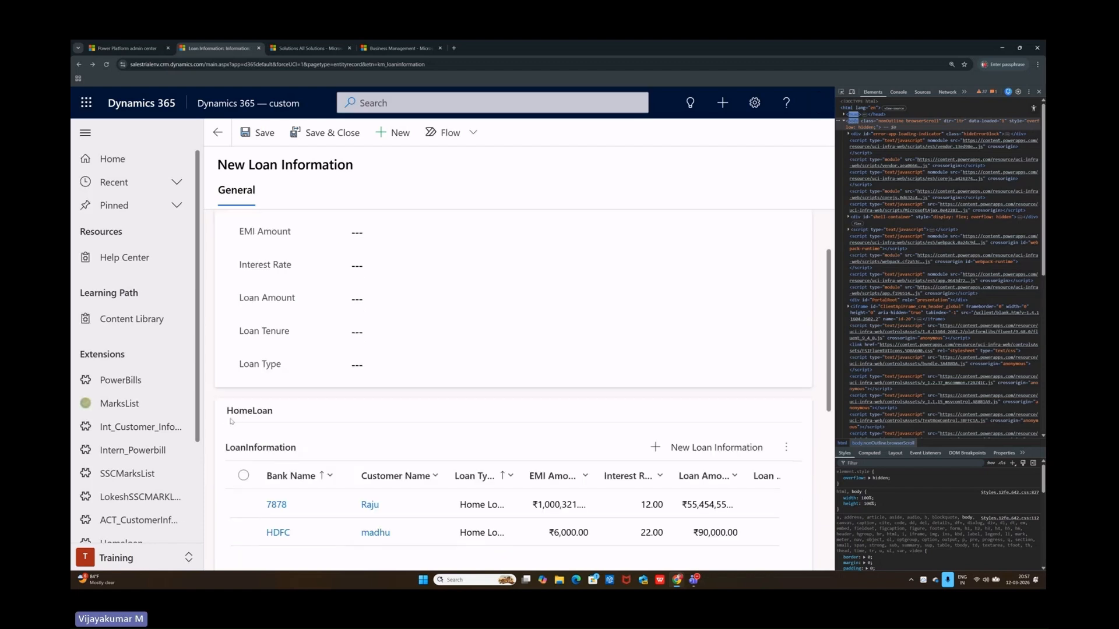
scroll(262, 432, down, 5)
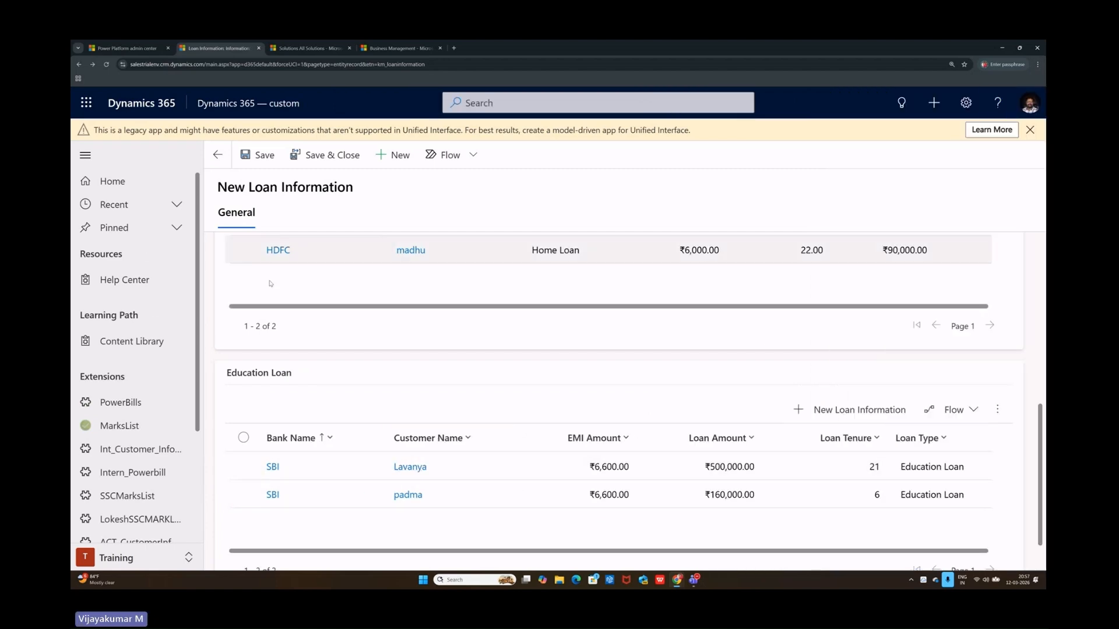
scroll(270, 285, up, 5)
scroll(269, 349, down, 3)
scroll(270, 354, down, 2)
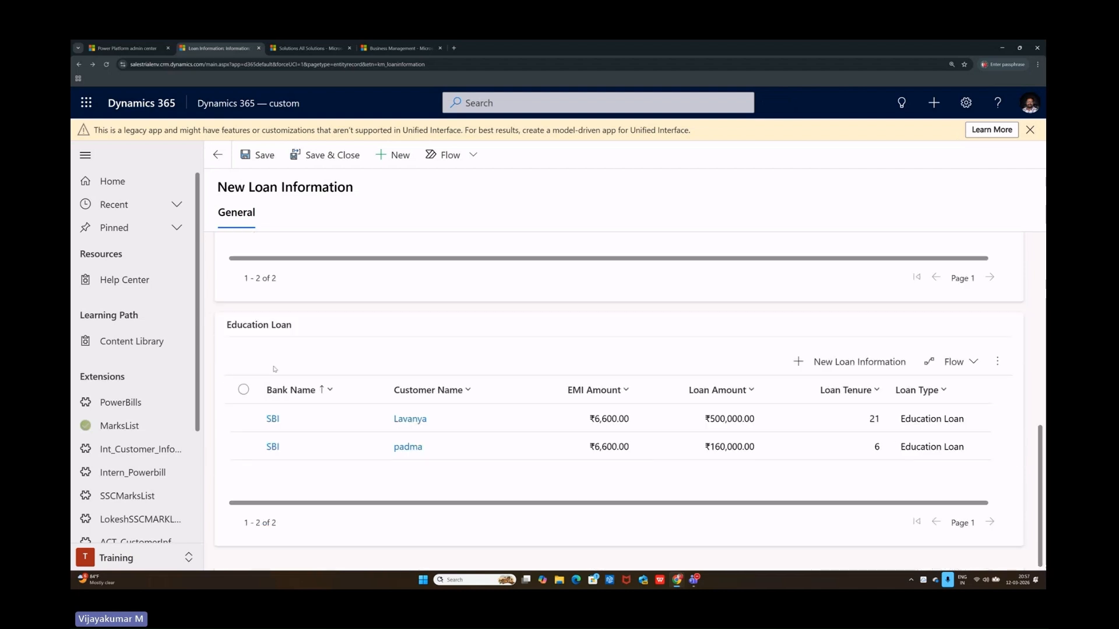
scroll(298, 378, up, 6)
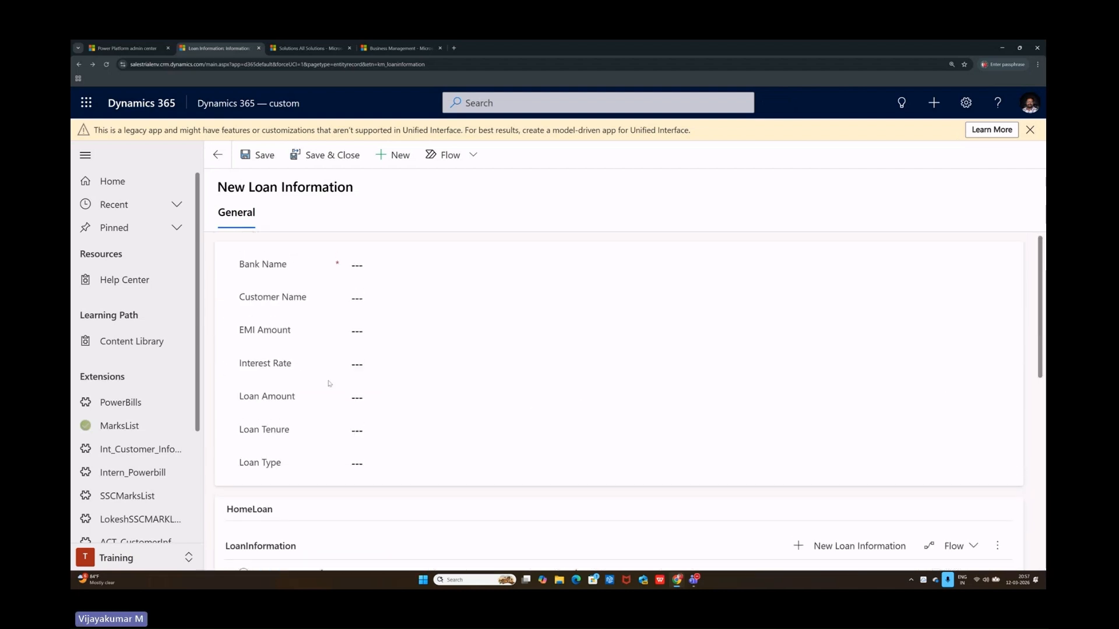
scroll(299, 378, down, 1)
scroll(376, 415, up, 1)
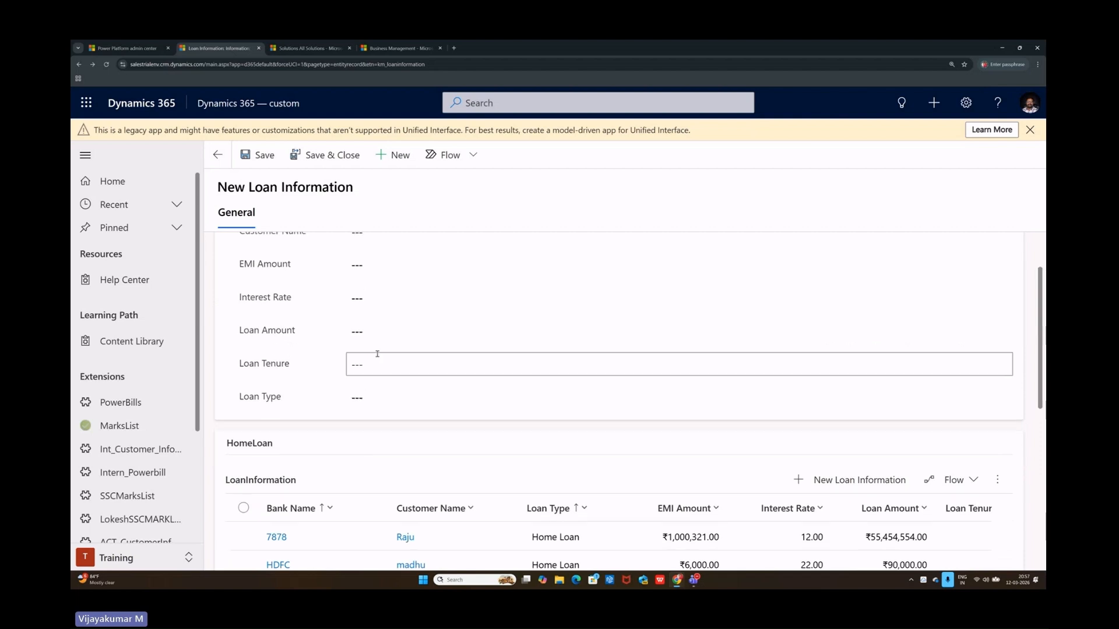
scroll(319, 410, down, 5)
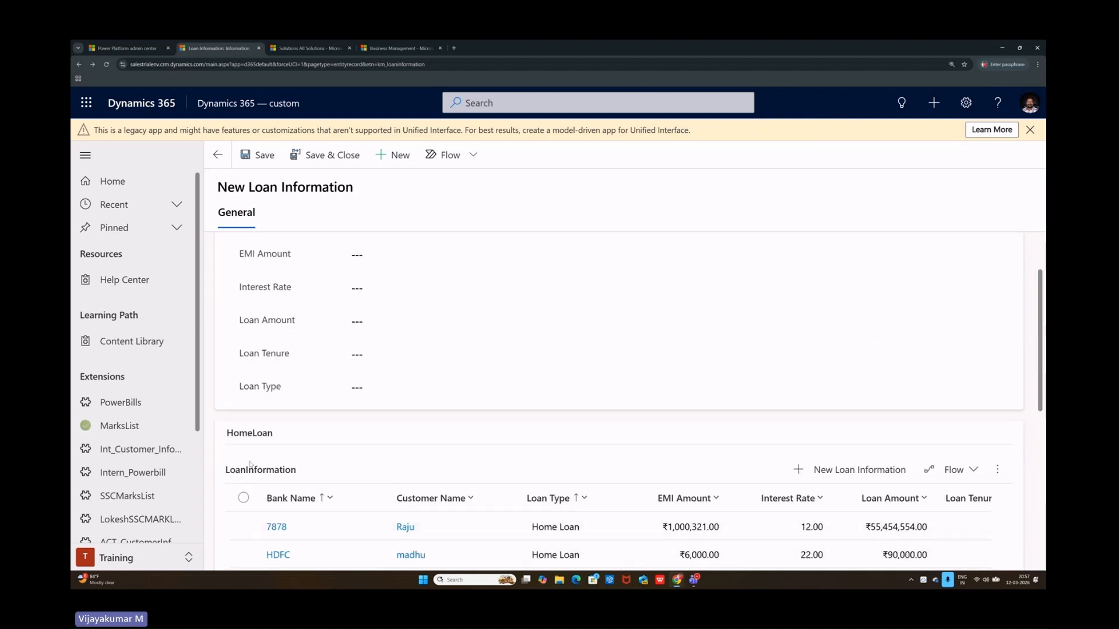
scroll(326, 495, down, 1)
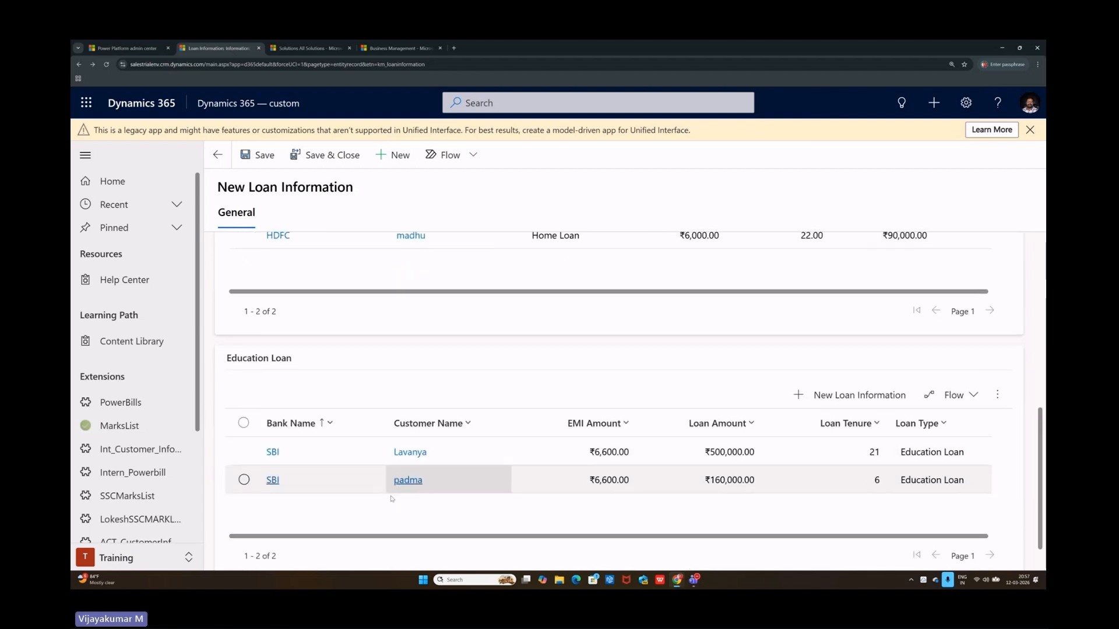
scroll(338, 396, up, 5)
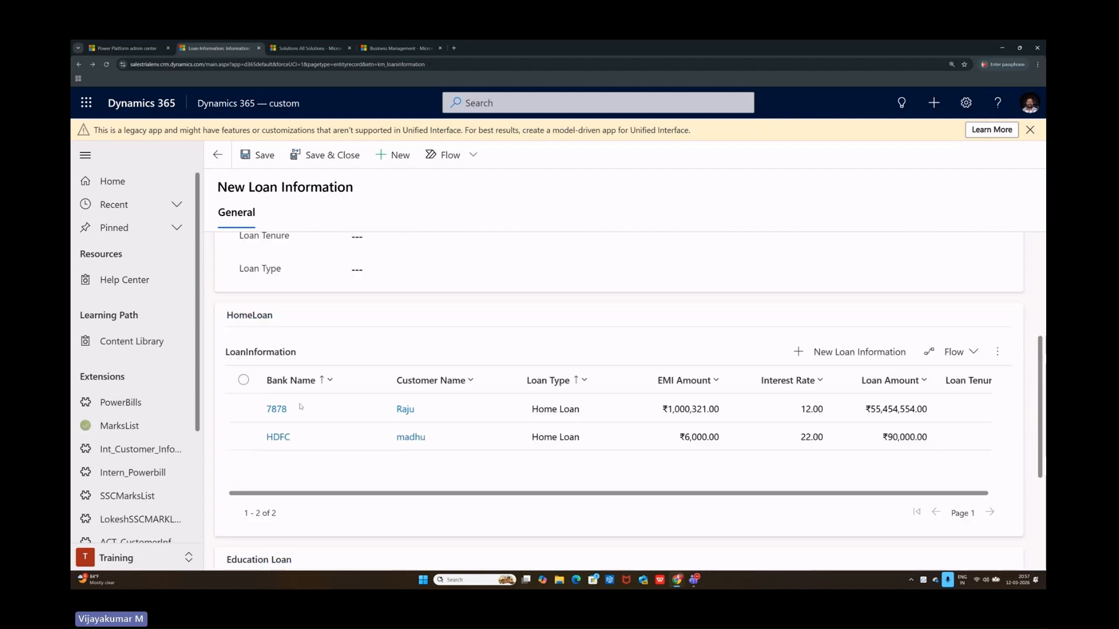
scroll(376, 408, down, 1)
scroll(377, 437, down, 1)
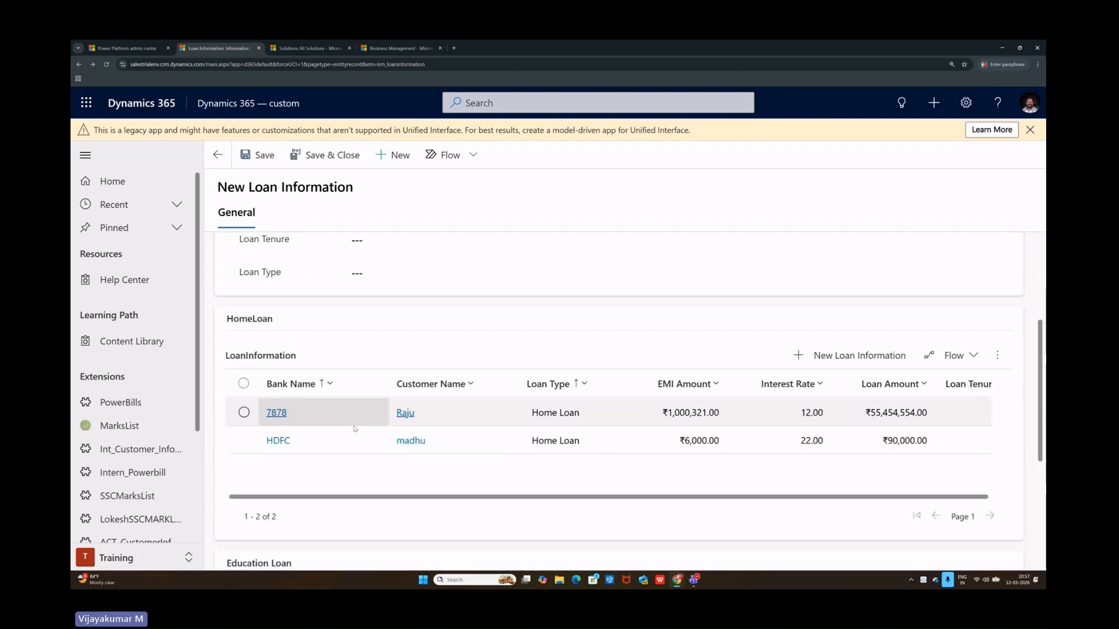
Enter CITIBANK as the bank name of the new loan record and pick an existing customer in the Customer Name lookup
scroll(543, 410, up, 3)
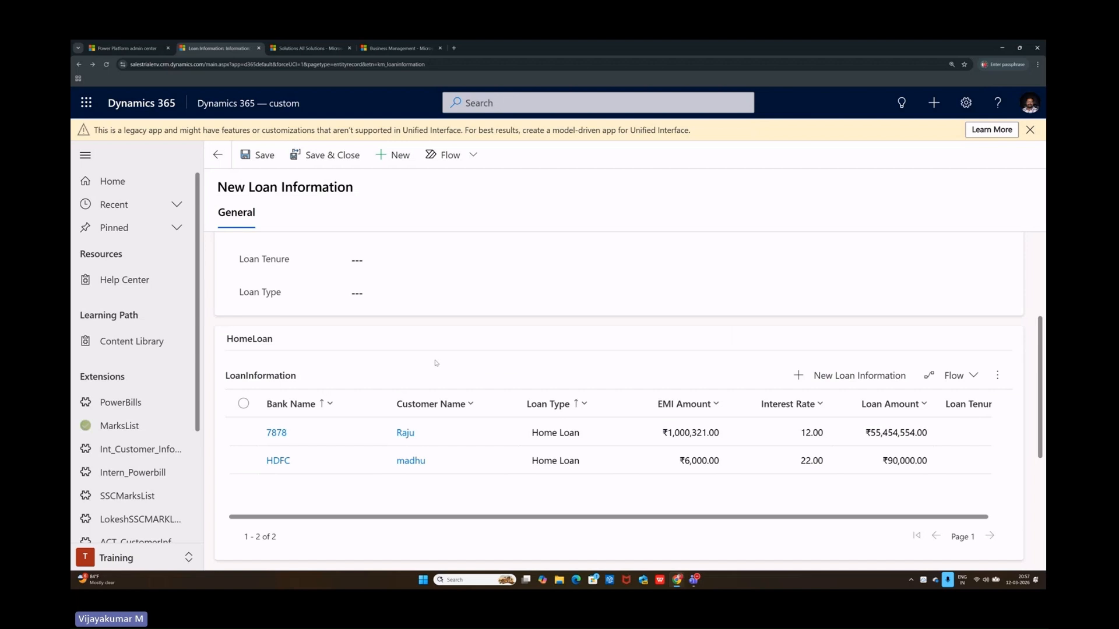
click(368, 266)
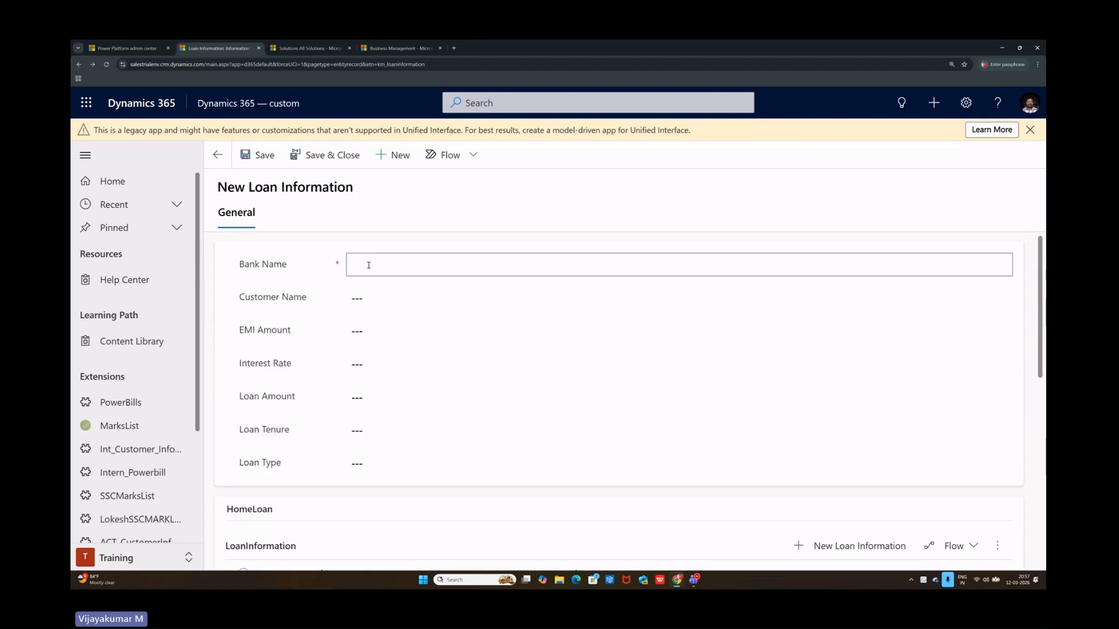
key(Caps_Lock)
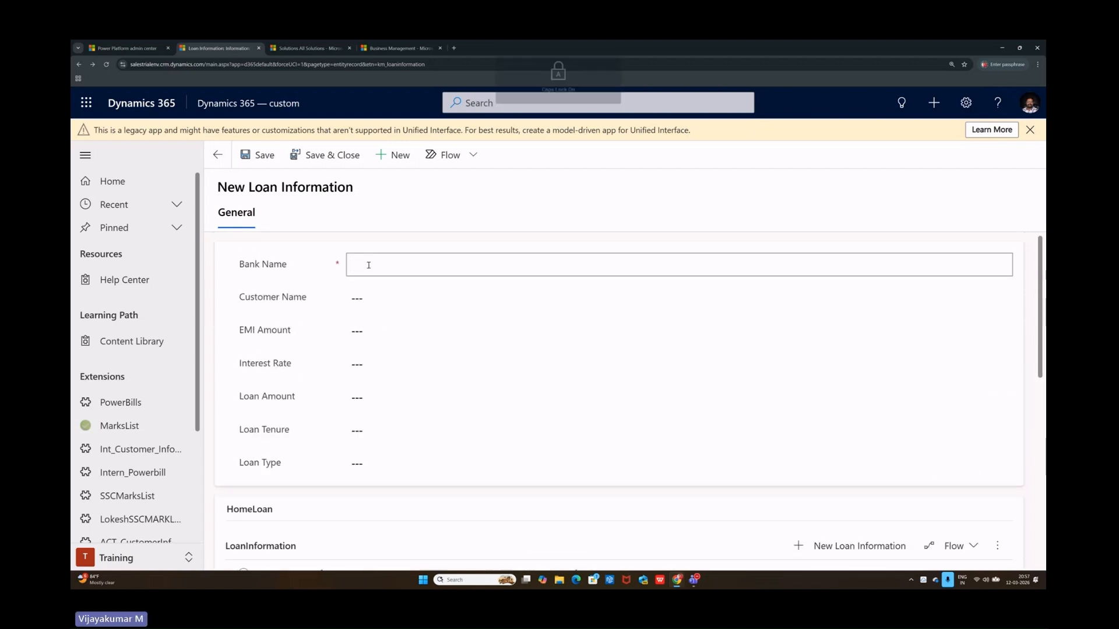
text(CITIBANK)
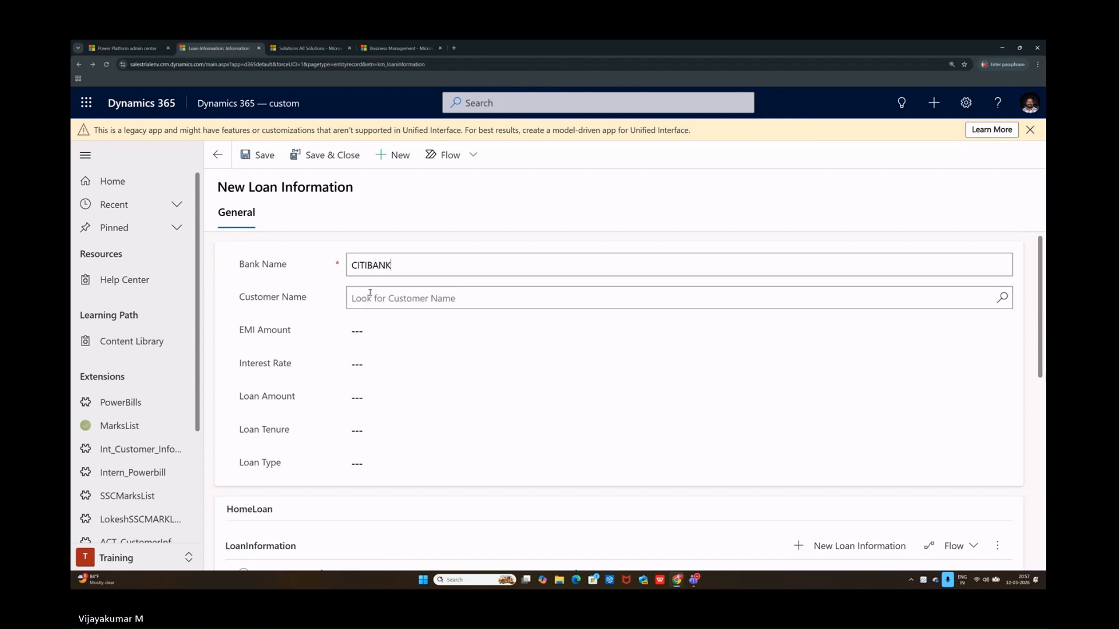
click(370, 297)
click(408, 417)
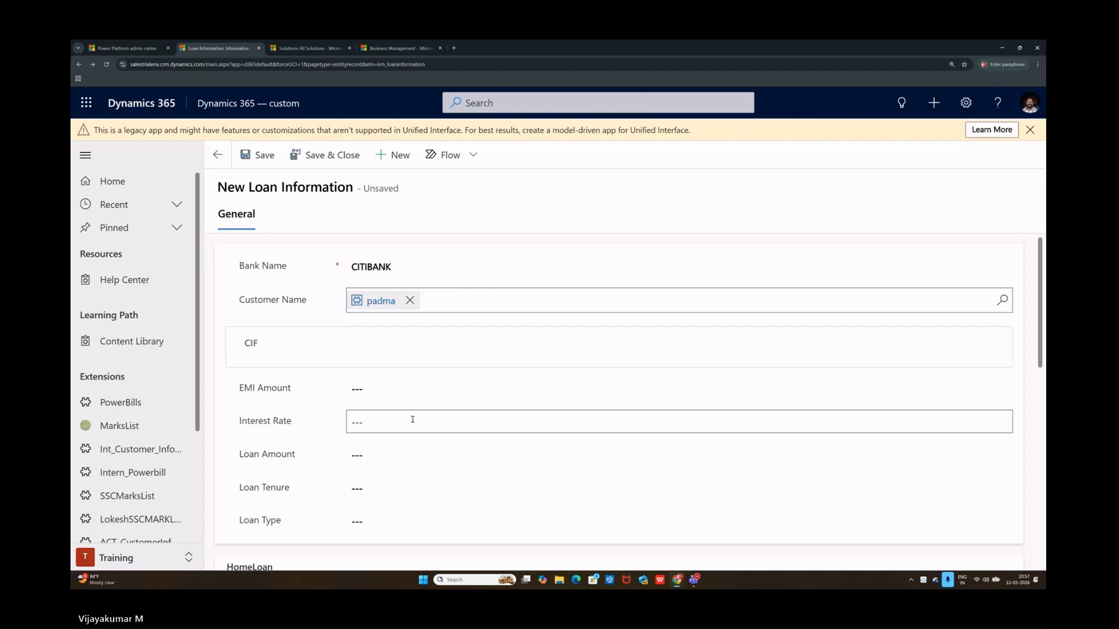
Set EMI Amount to 50,000, Interest Rate to 13, Loan Amount to 800,000, Loan Tenure to 20 and Loan Type to Home Loan
scroll(388, 454, down, 1)
click(380, 387)
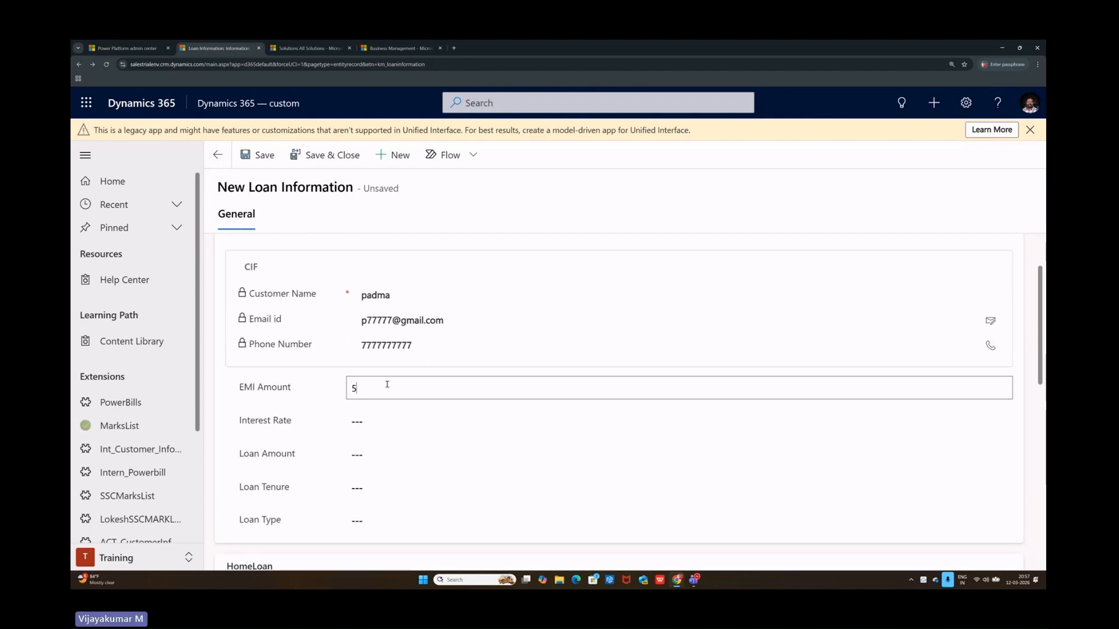
click(357, 421)
text(13)
click(365, 454)
text(800,000)
click(377, 483)
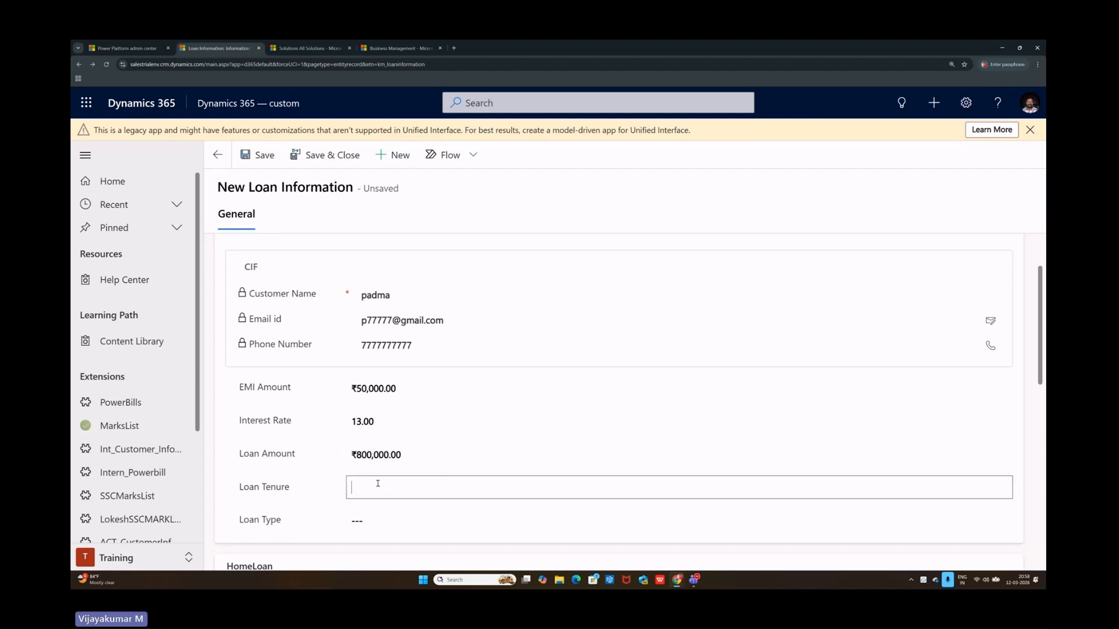
click(384, 515)
click(387, 440)
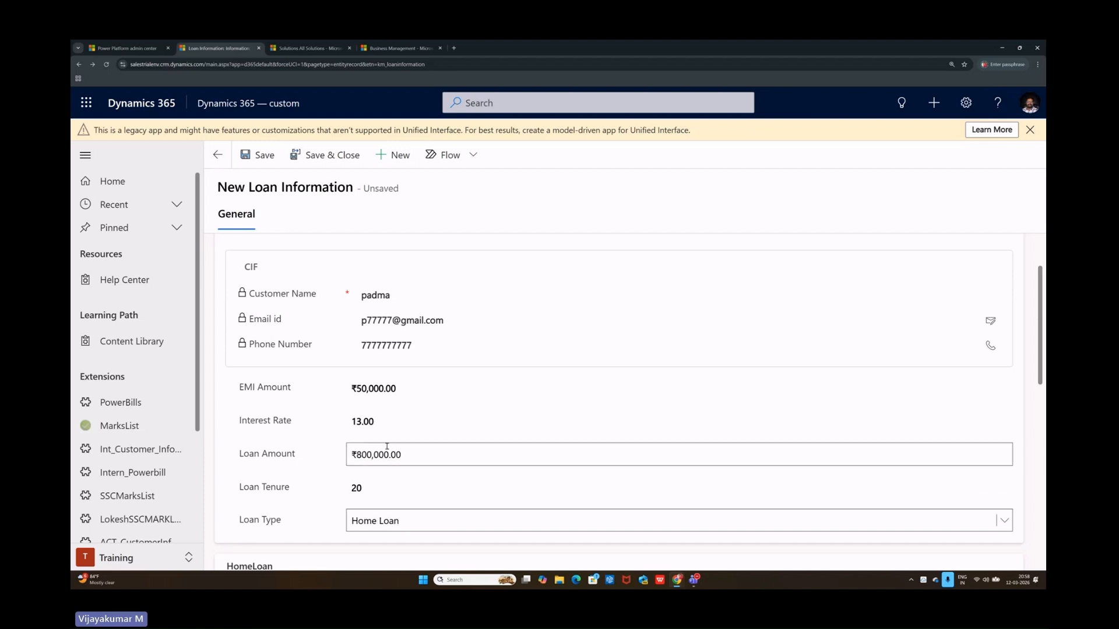
Save the CITIBANK loan record and check the HomeLoan and Education Loan subgrids for it
scroll(387, 446, down, 2)
click(261, 155)
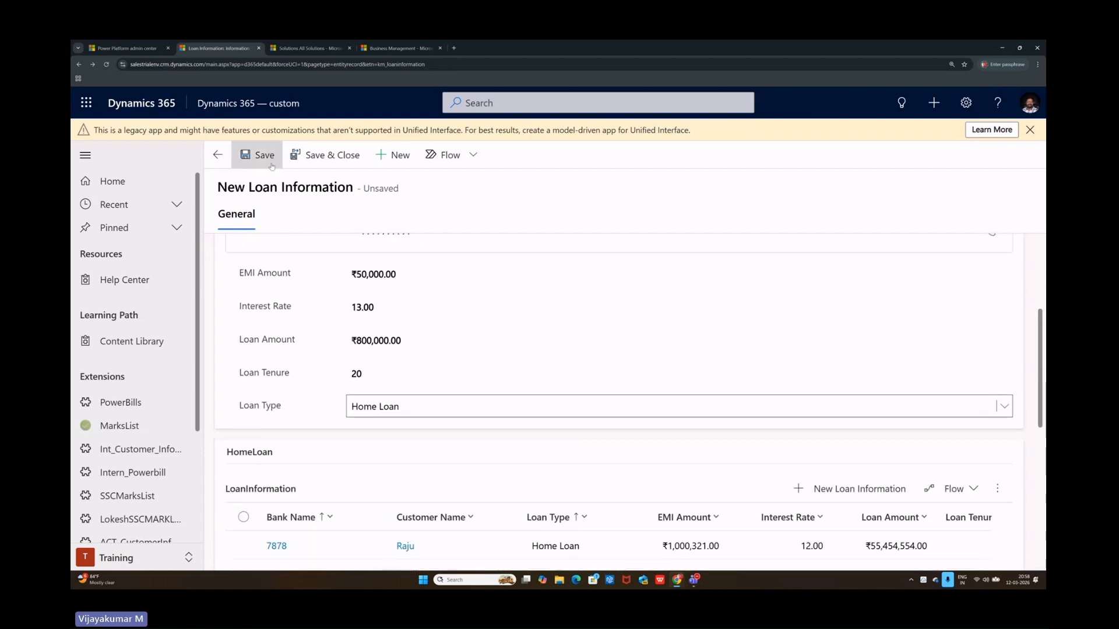
scroll(417, 451, down, 3)
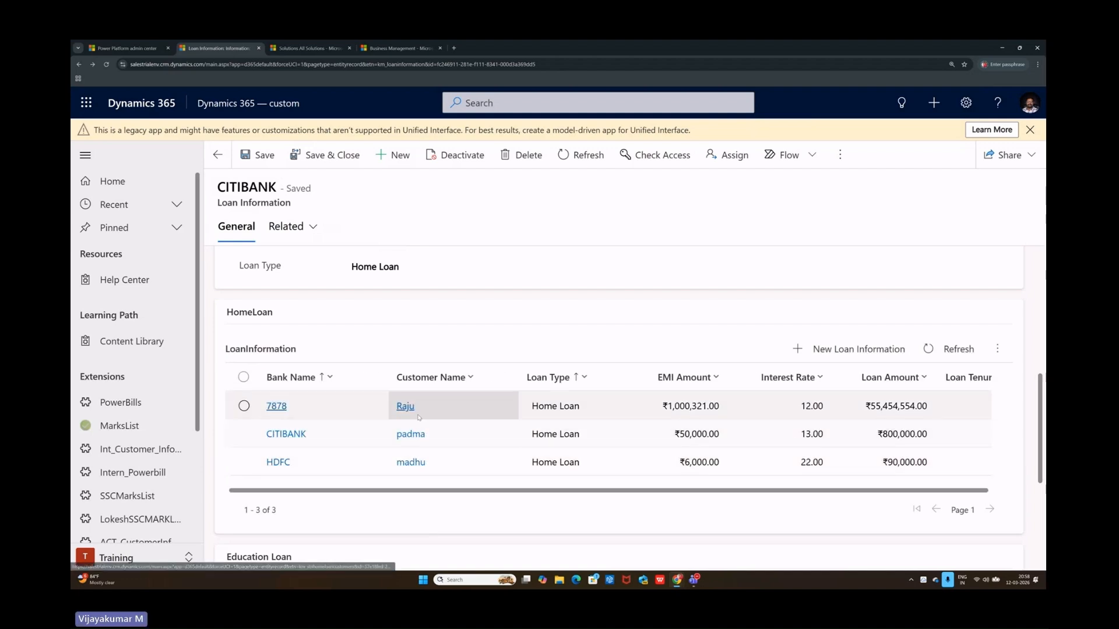
scroll(402, 440, down, 3)
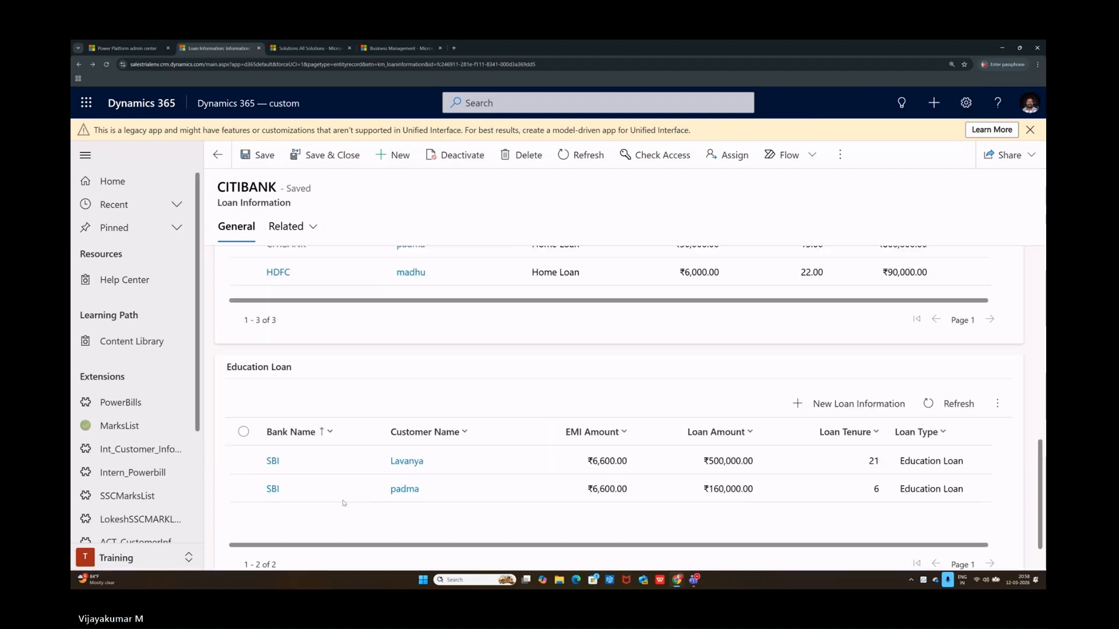
scroll(362, 507, up, 3)
scroll(362, 508, up, 5)
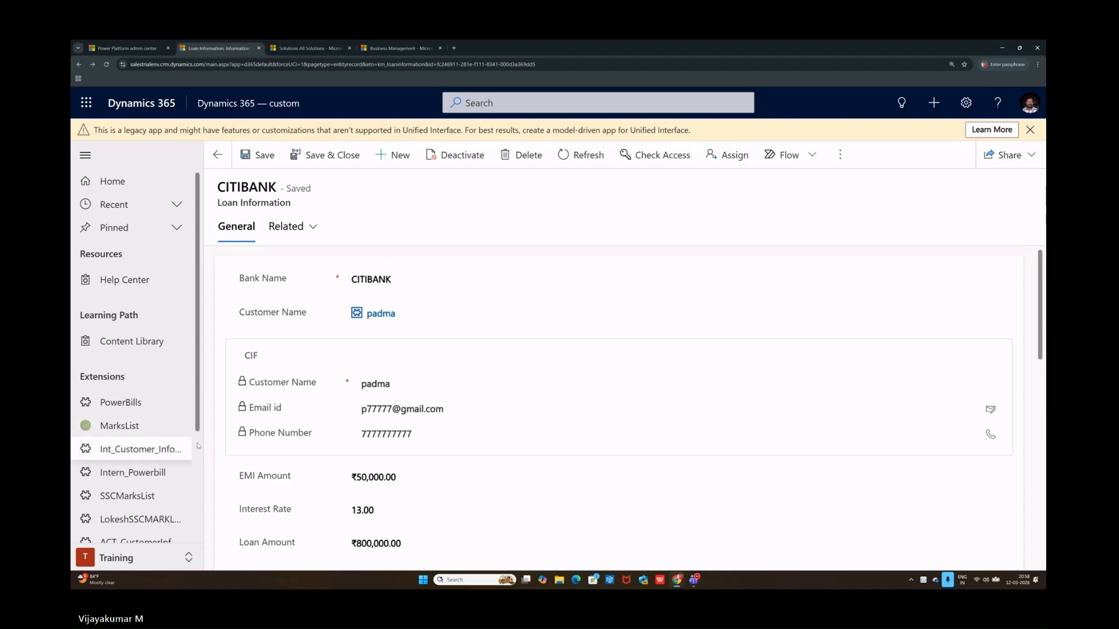
scroll(247, 441, down, 1)
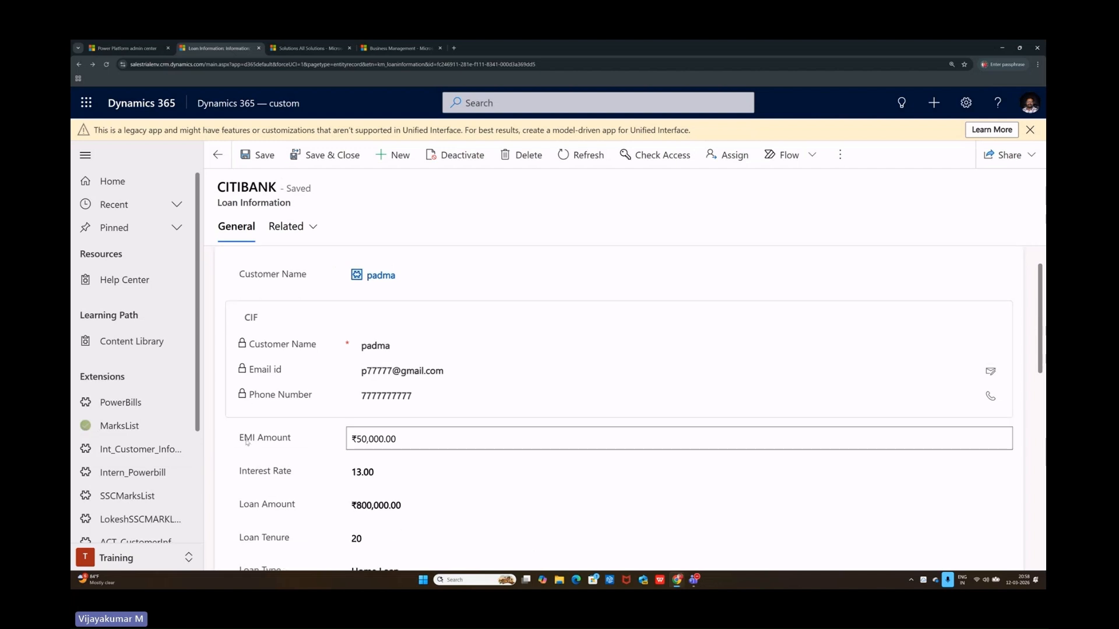
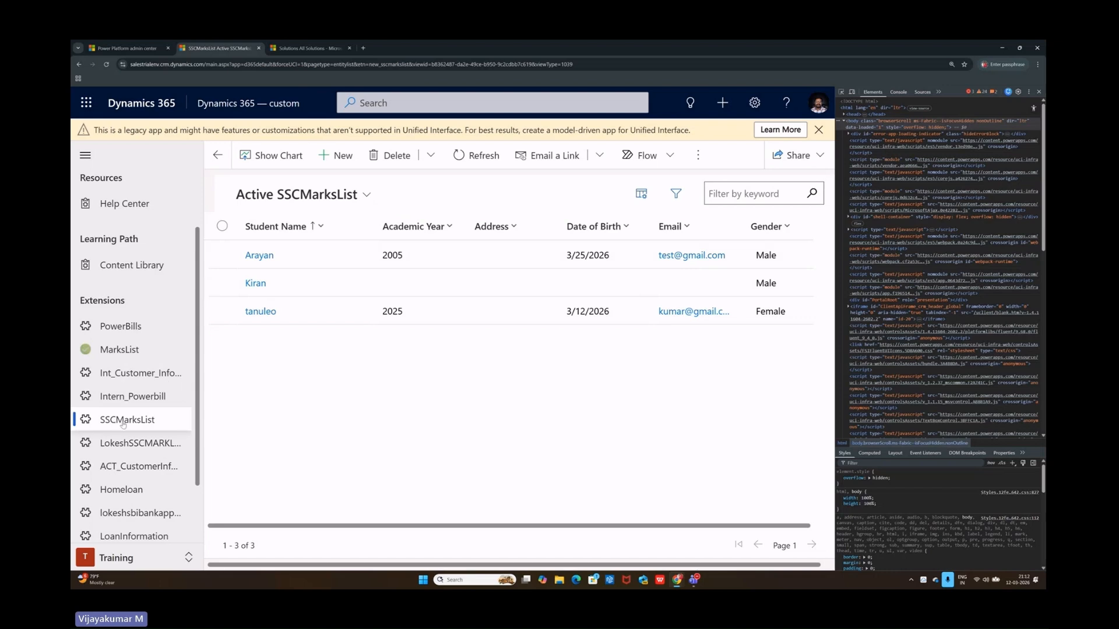
Open KumarSolutions from the list of all solutions and show its Duplicate Detection Rules components
click(297, 49)
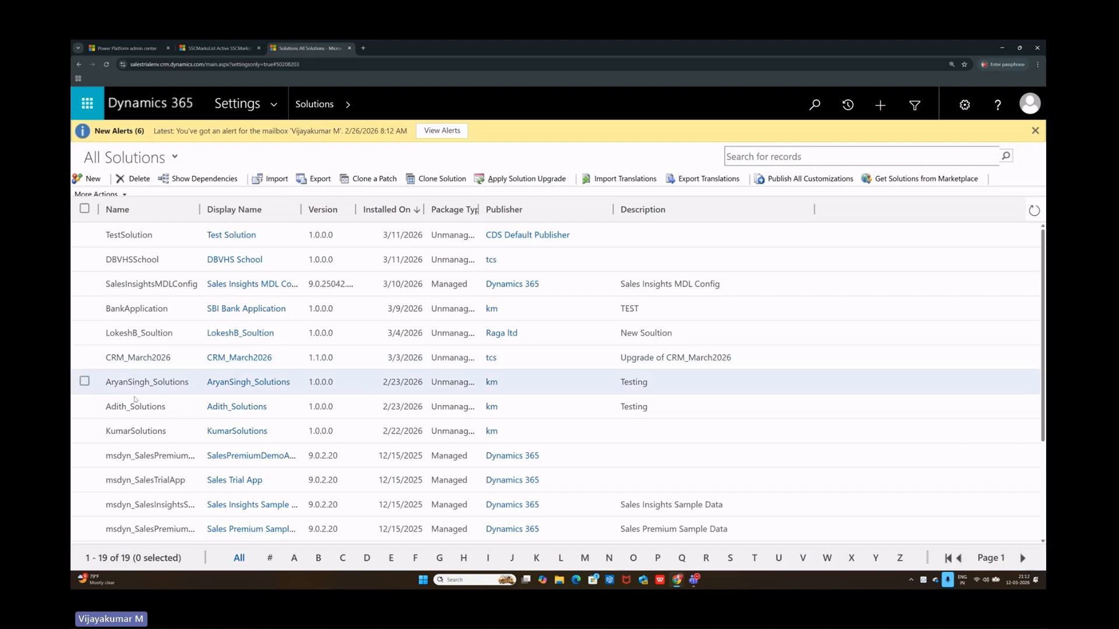
click(237, 431)
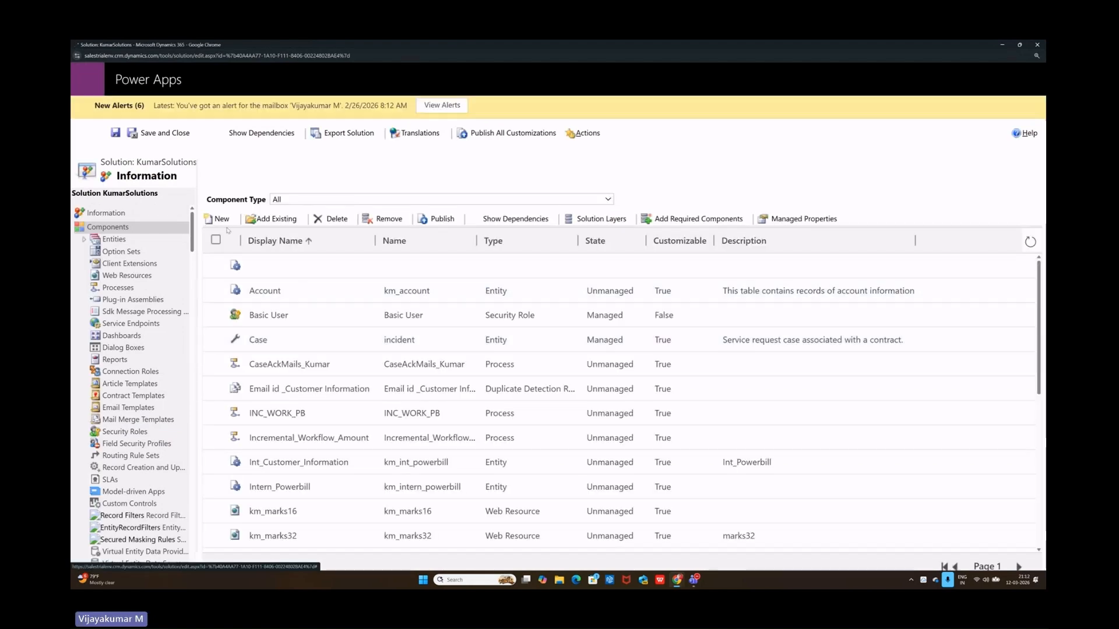
click(222, 219)
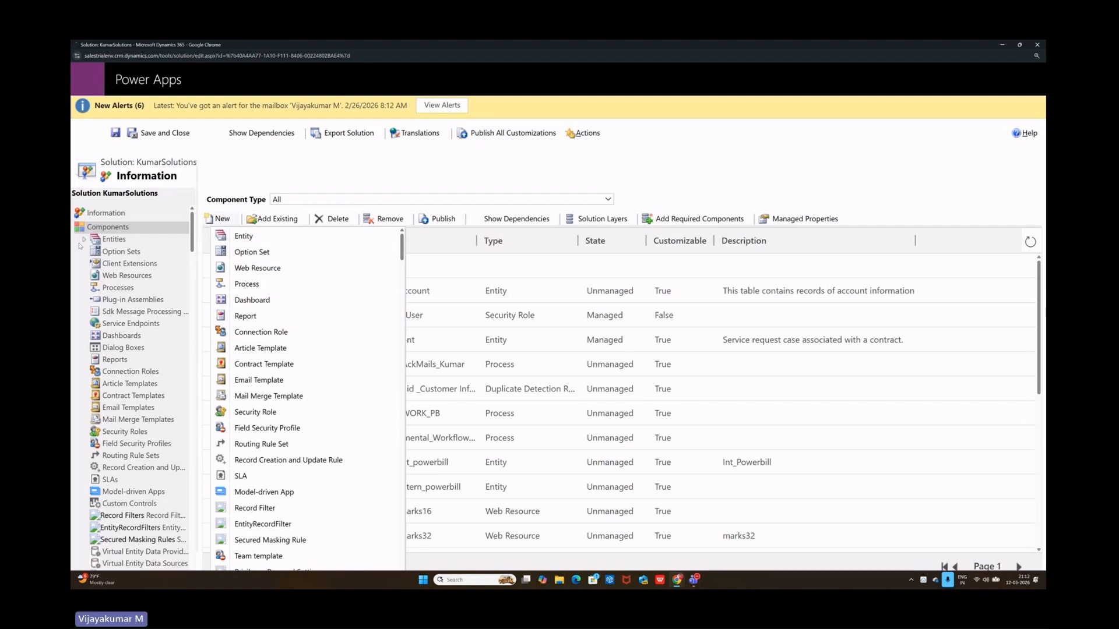
click(110, 240)
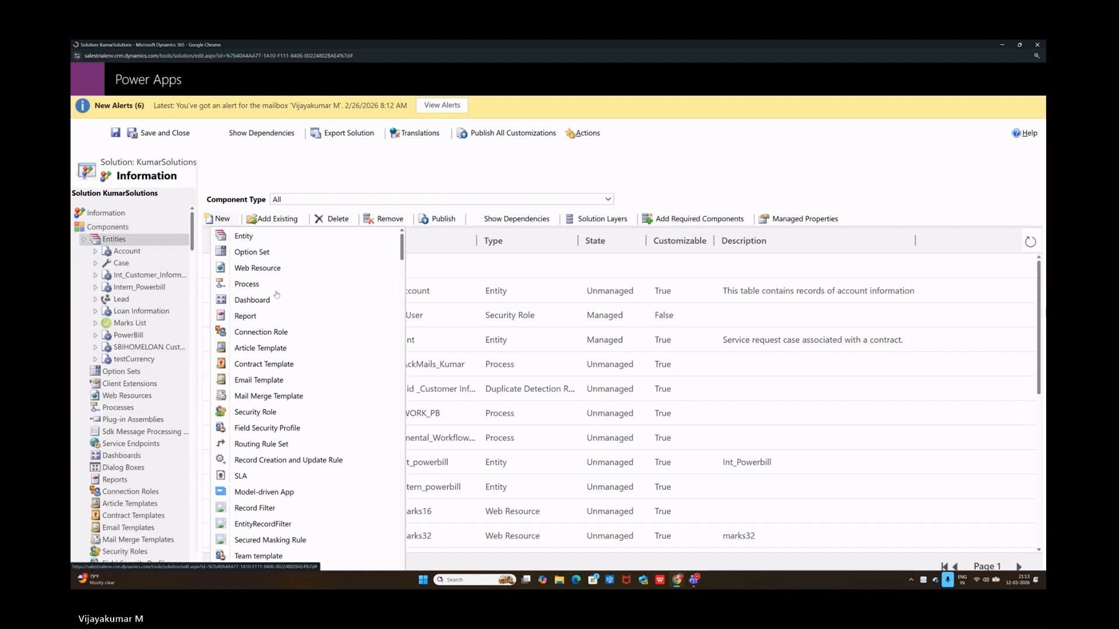
key(ctrl+f)
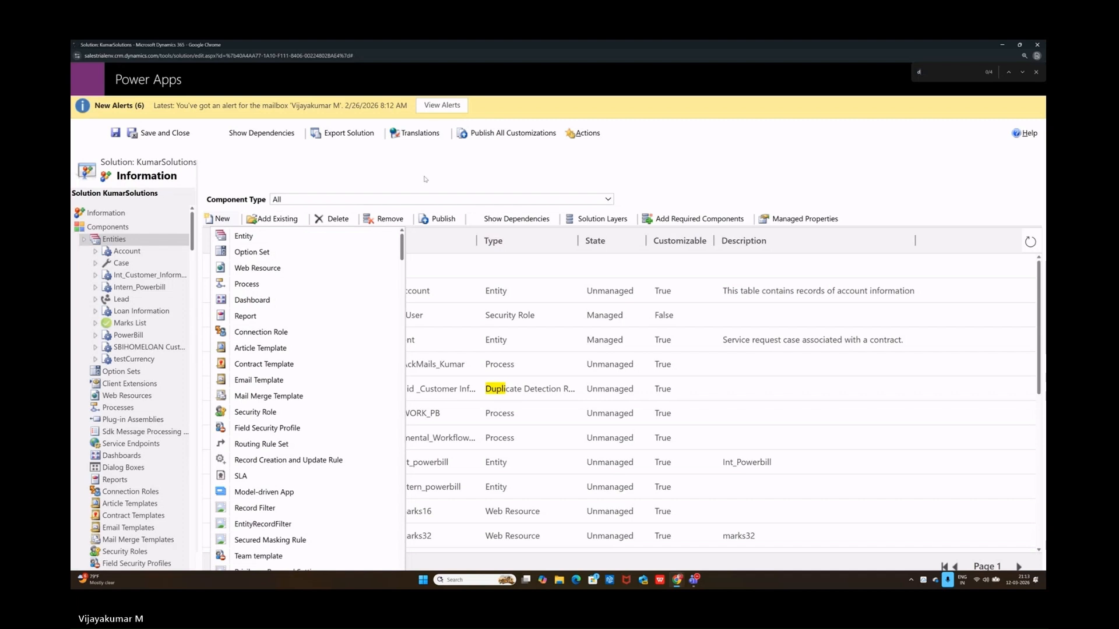
text(duplicate)
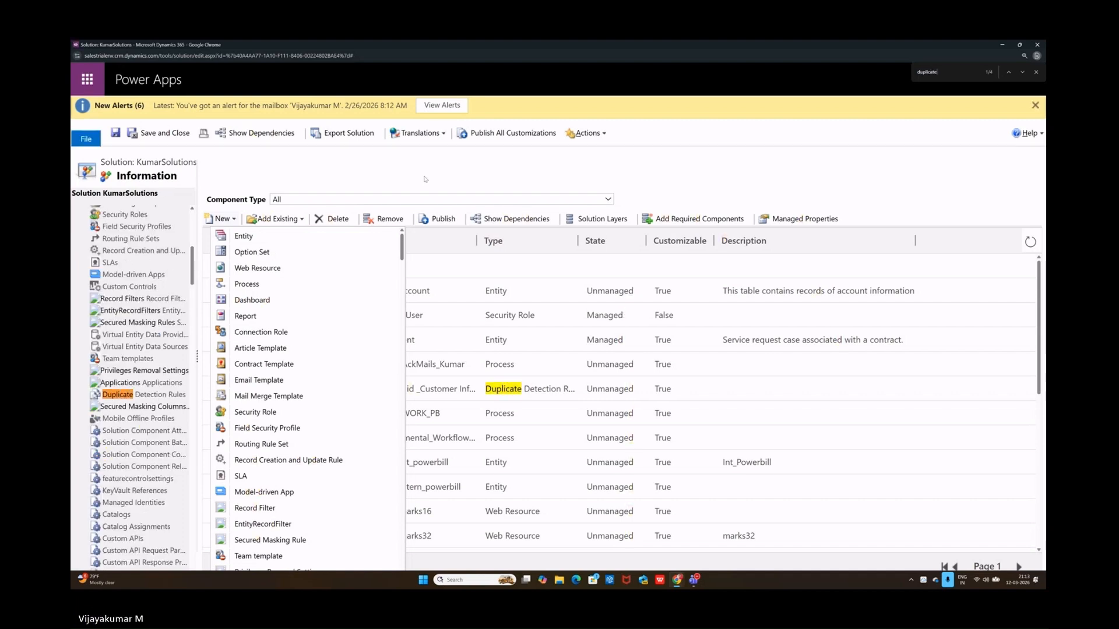
click(151, 394)
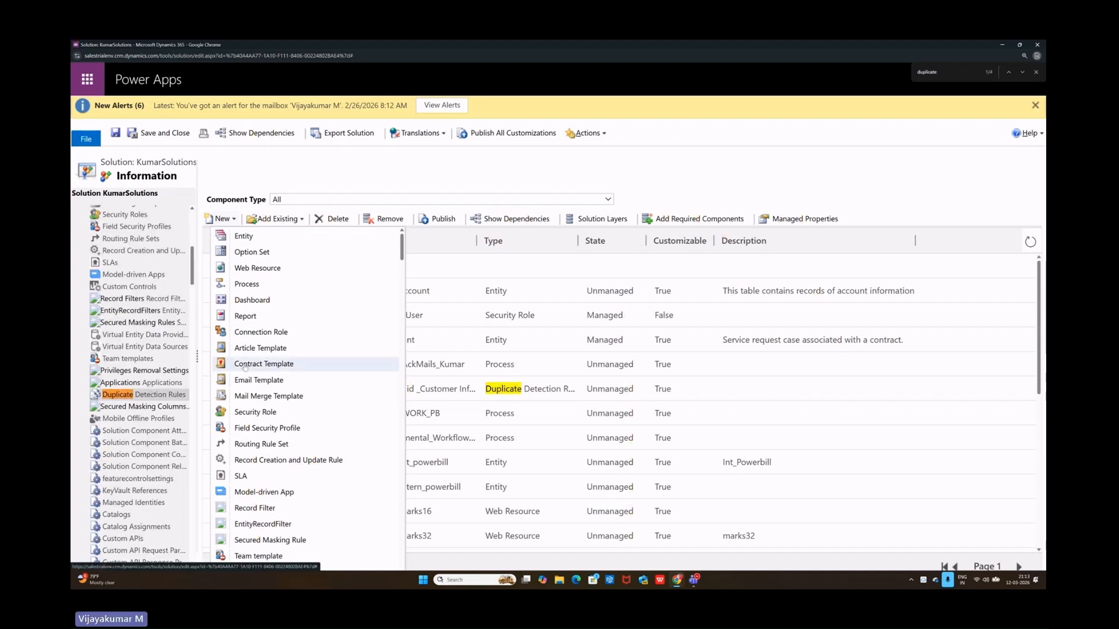
Start a new duplicate detection rule in the solution and name it sscmarks_StudentName
click(221, 220)
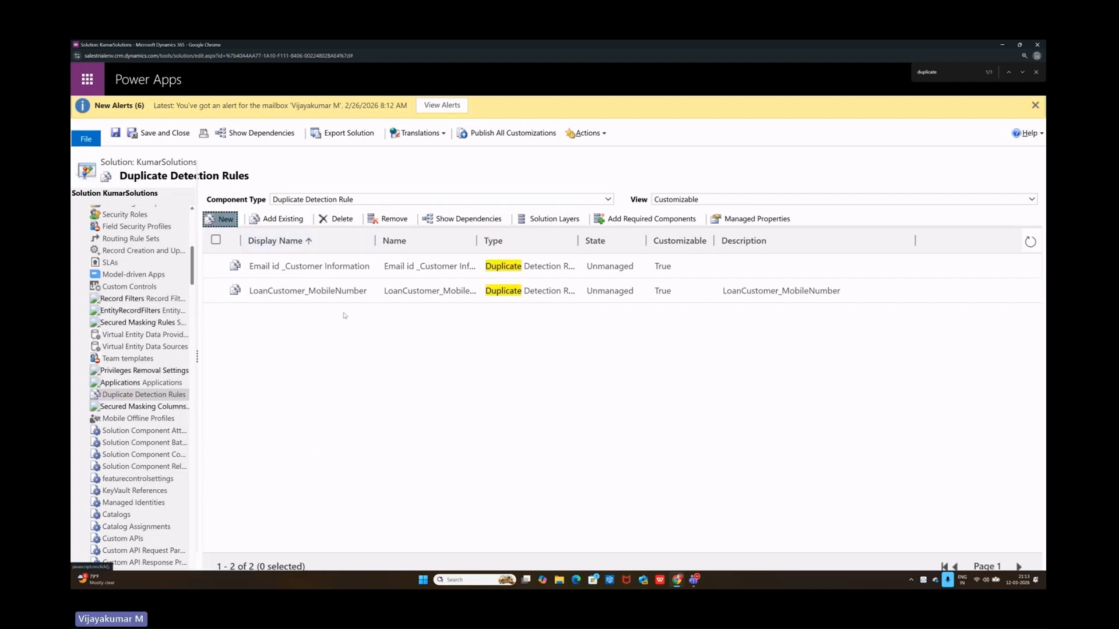
click(549, 332)
click(729, 164)
click(362, 163)
text(sscmarks)
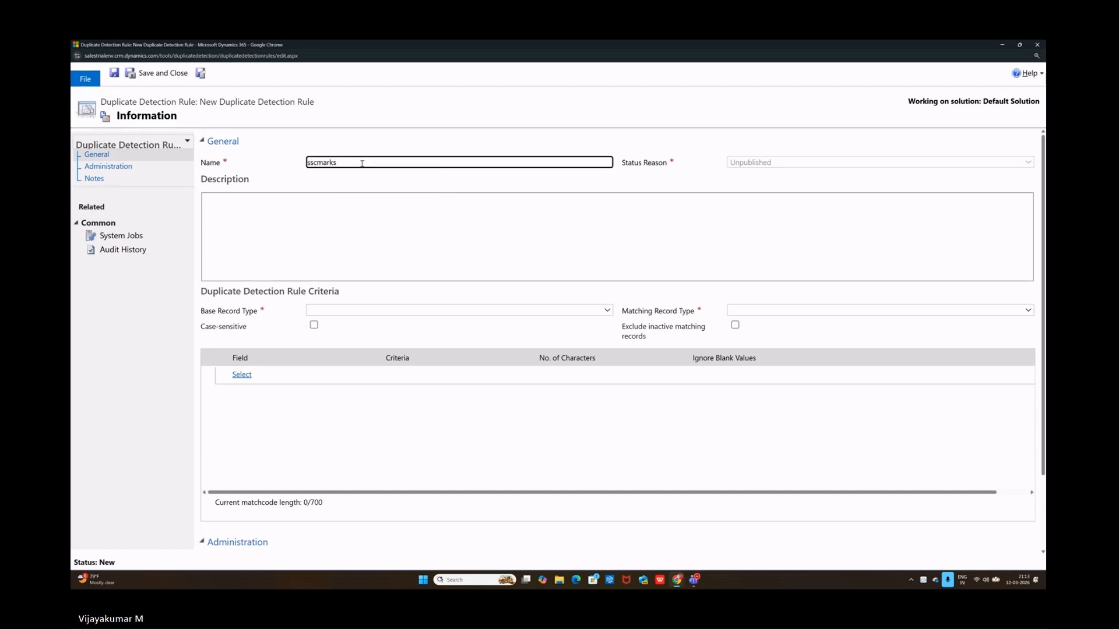
text(_)
key(Caps_Lock)
text(S)
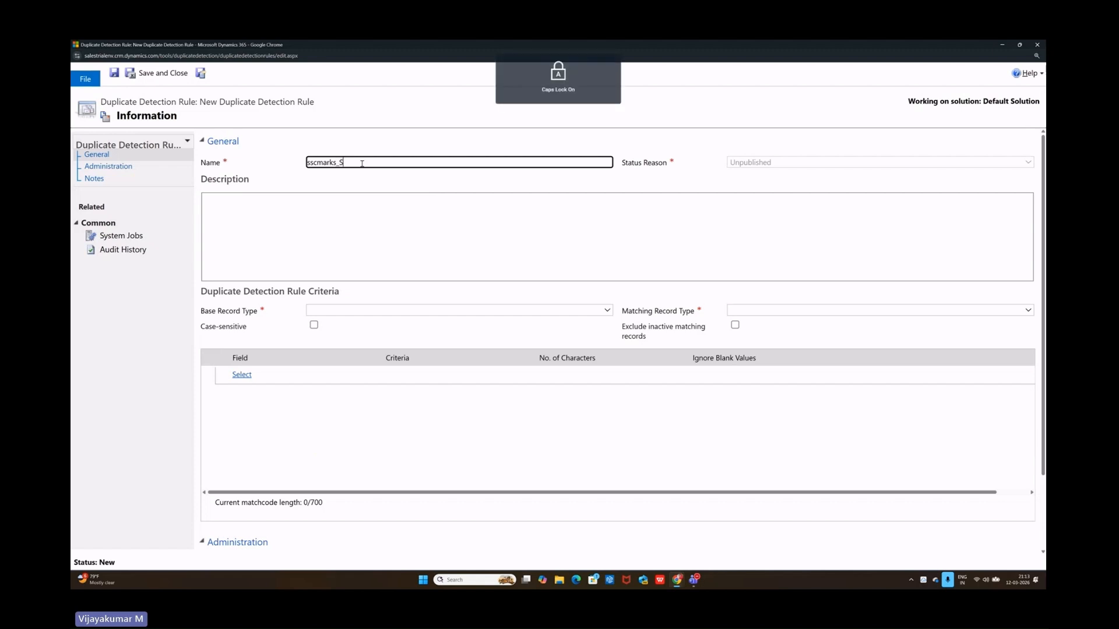
key(Caps_Lock)
text(tudentN)
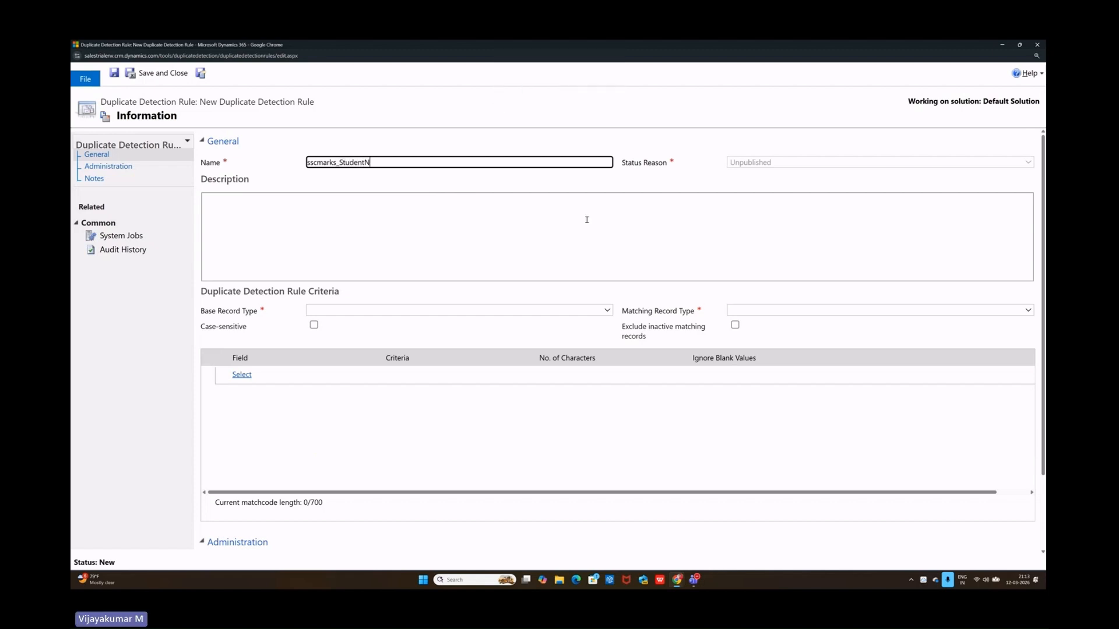
key(Caps_Lock)
text(ame)
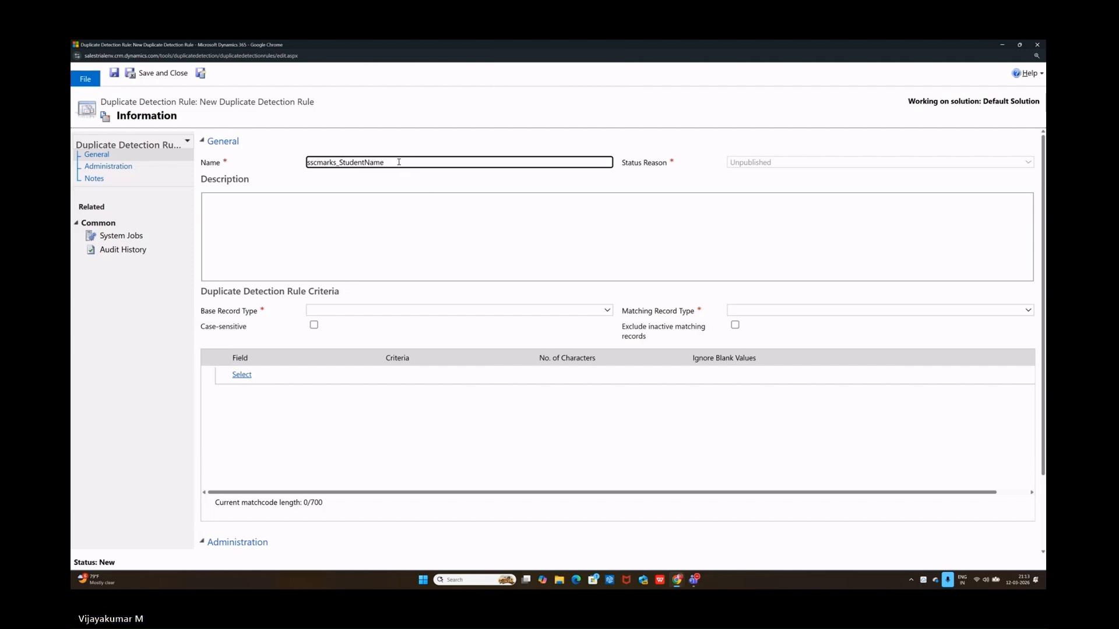
Set the base record type of the duplicate detection rule to SSC Marks List
click(345, 310)
key(s)
key(s)
key(s)
key(s)
key(s)
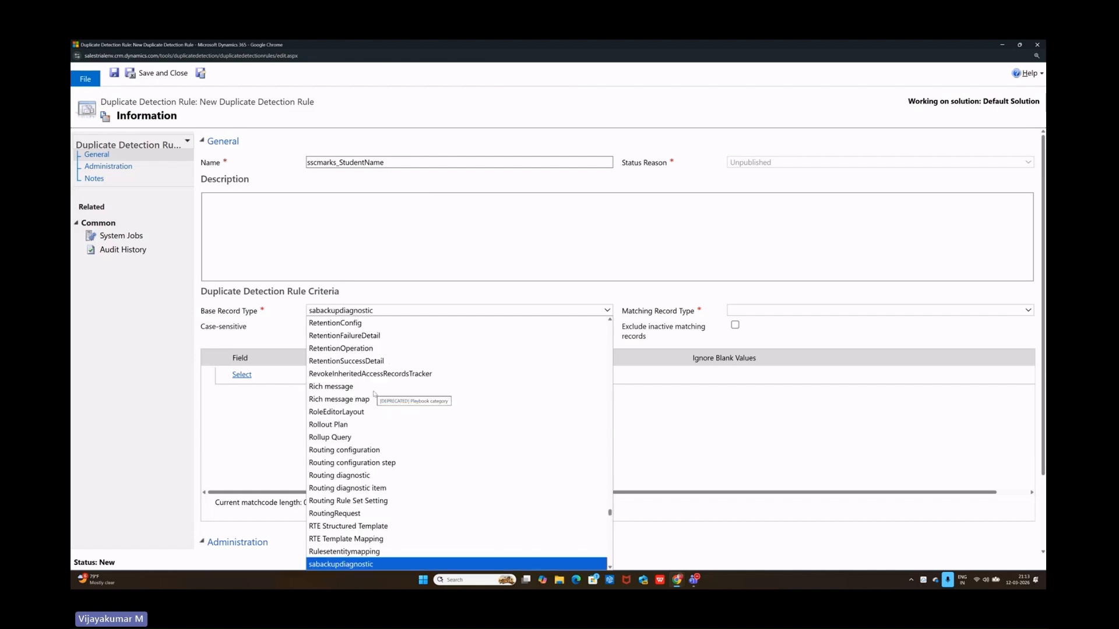
key(s)
key(s)
key(s)
key(s)
key(s)
key(s)
key(s)
key(s)
key(s)
key(s)
key(s)
key(s)
key(s)
key(s)
key(s)
key(s)
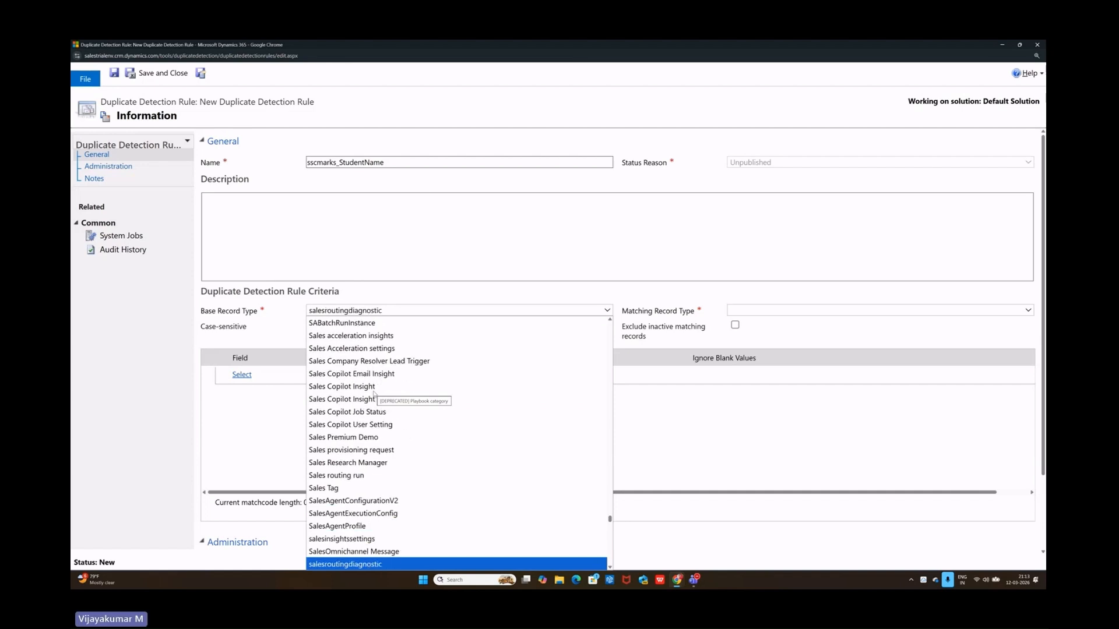
key(s)
key(s)
key(s)
key(s)
key(s)
key(s)
key(s)
key(s)
key(s)
key(s)
key(s)
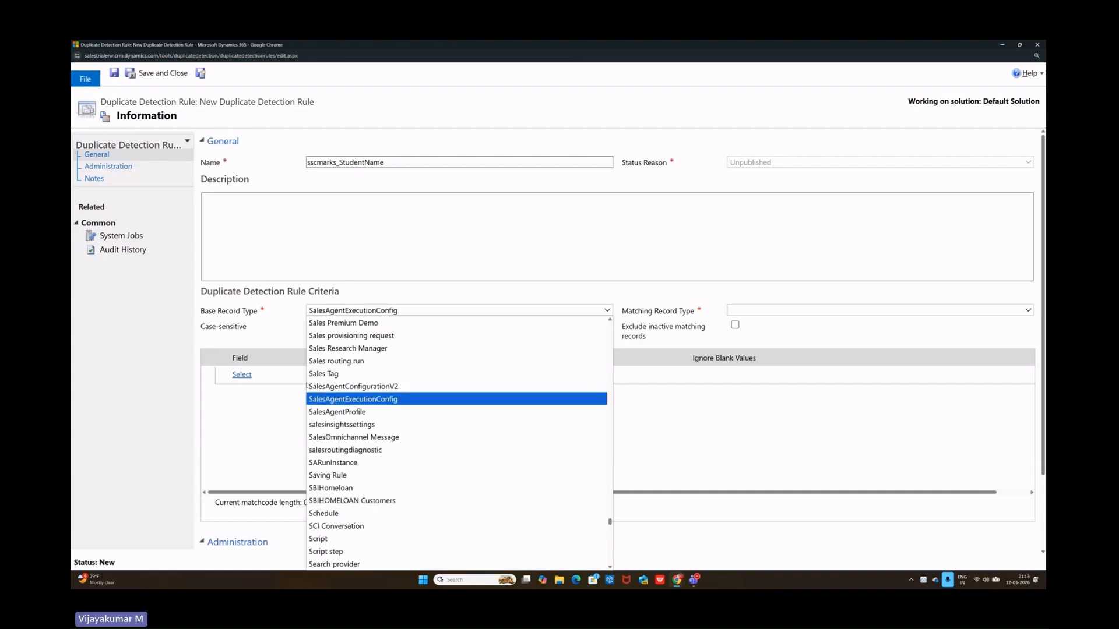
key(s)
key(s)
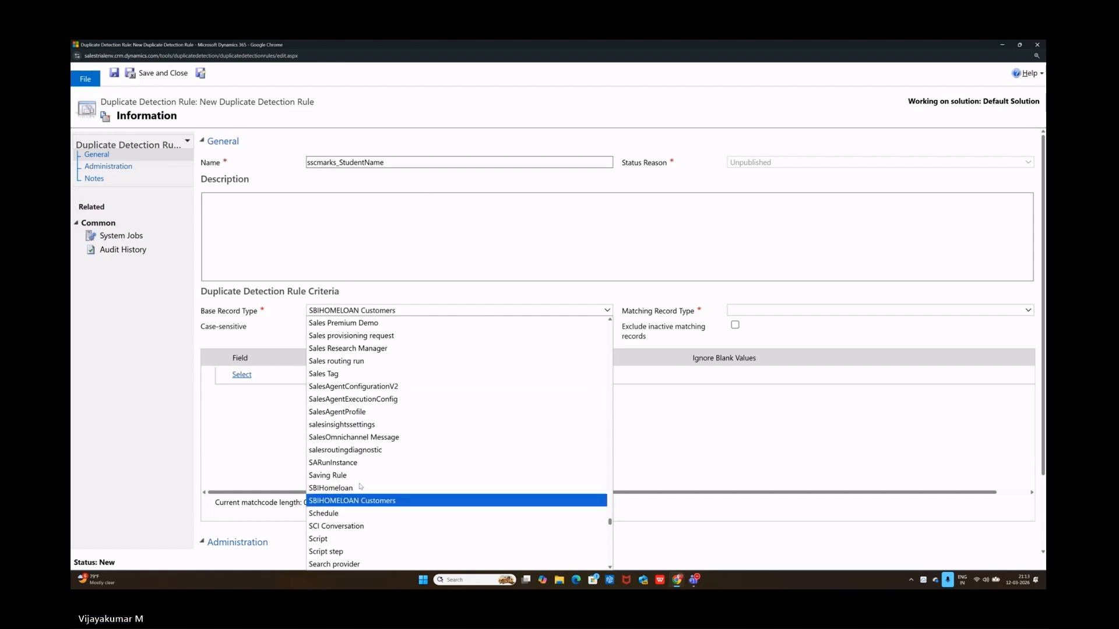
key(s)
key(s)
key(s)
key(s)
key(s)
key(s)
key(s)
key(s)
key(s)
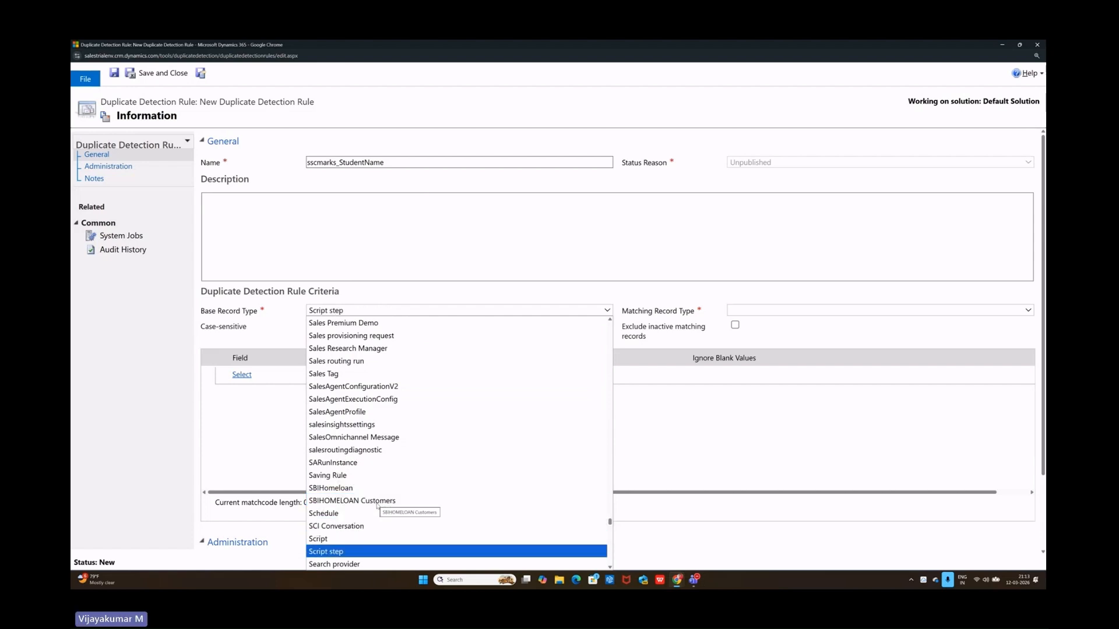
key(s)
key(s)
key(s)
key(s)
key(s)
key(s)
key(s)
key(s)
key(s)
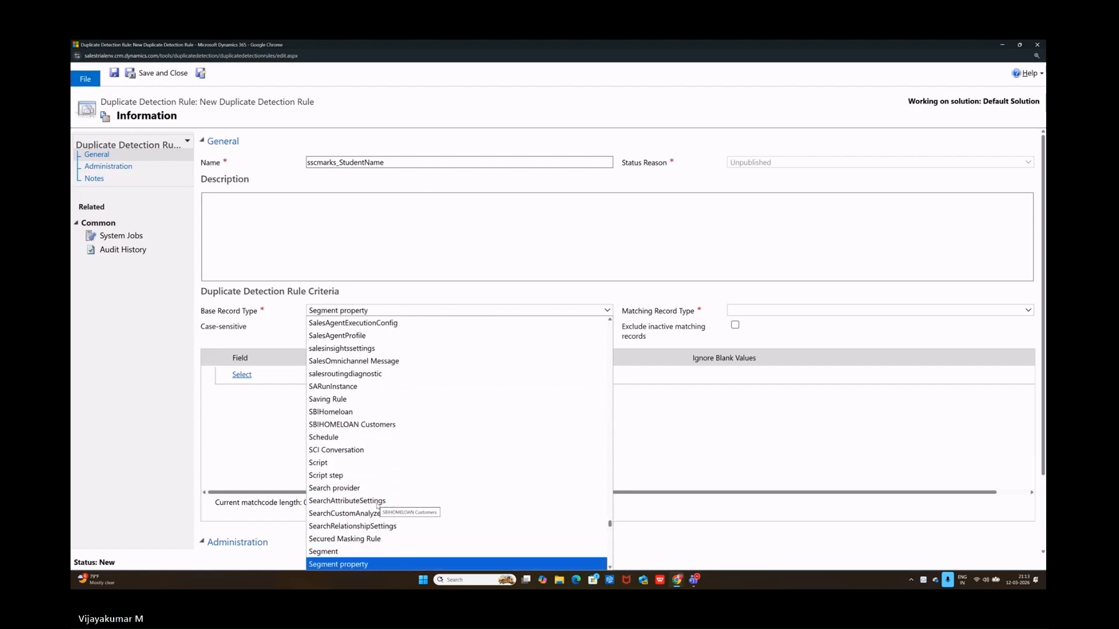
key(s)
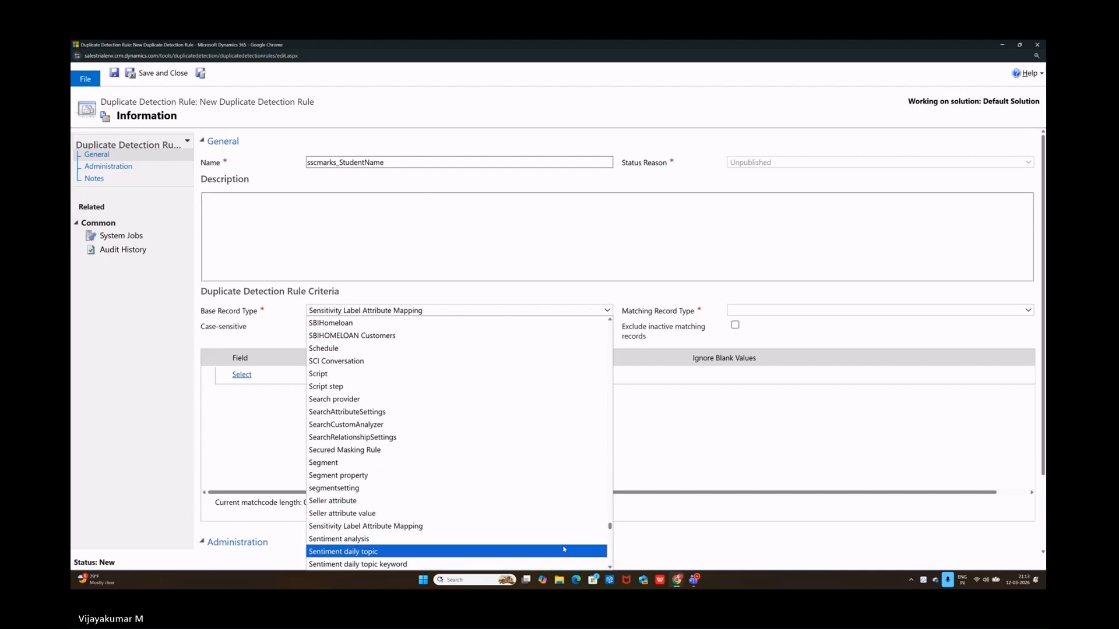
scroll(614, 568, down, 3)
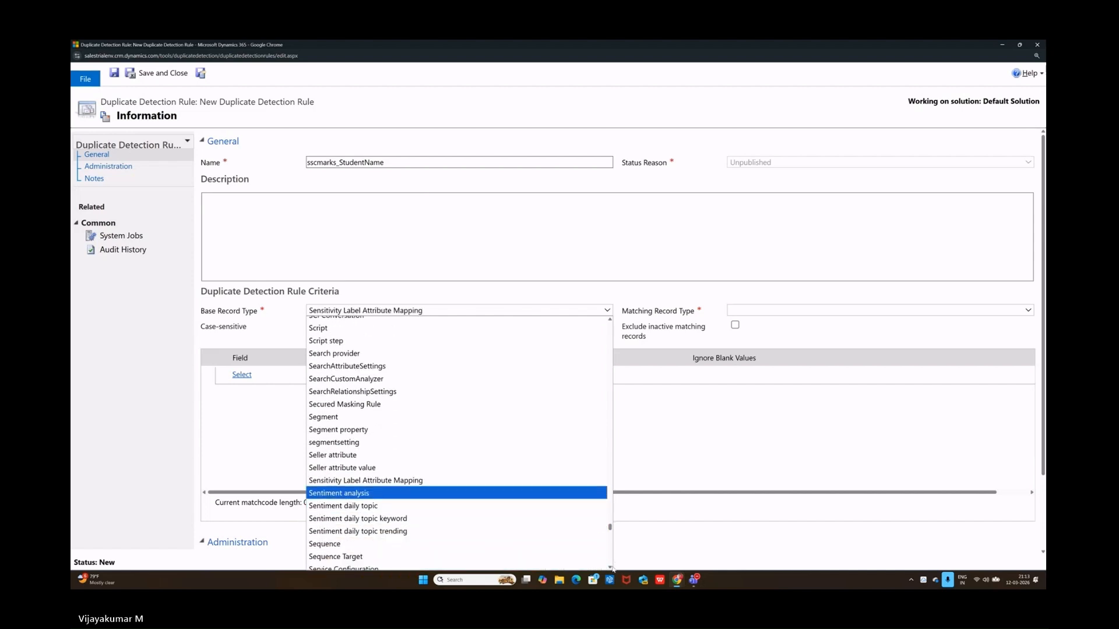
scroll(611, 568, down, 5)
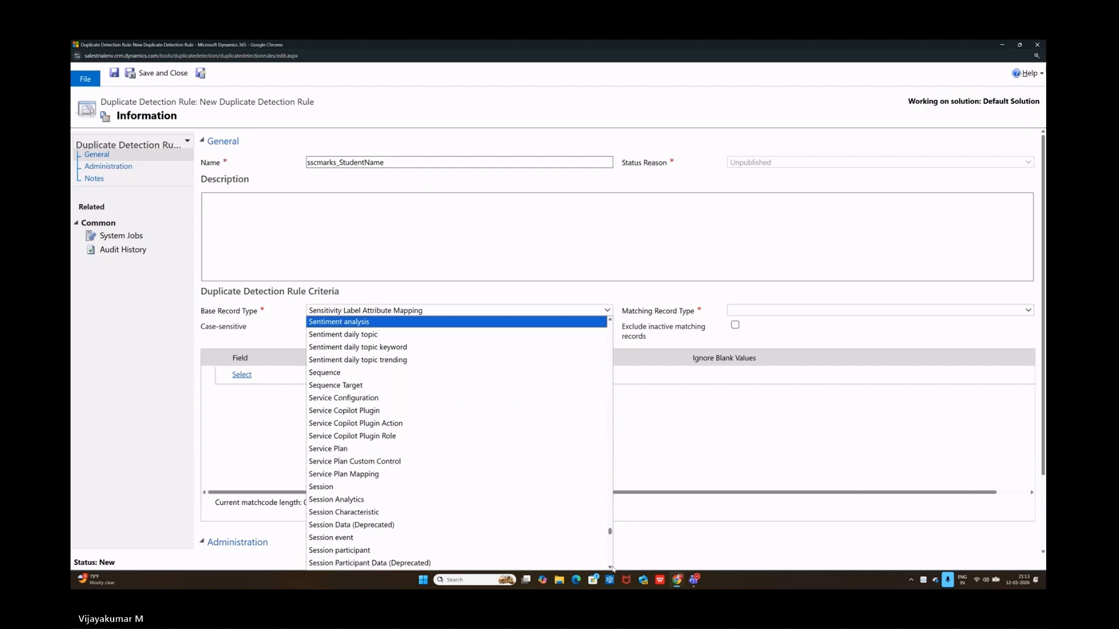
scroll(532, 539, down, 10)
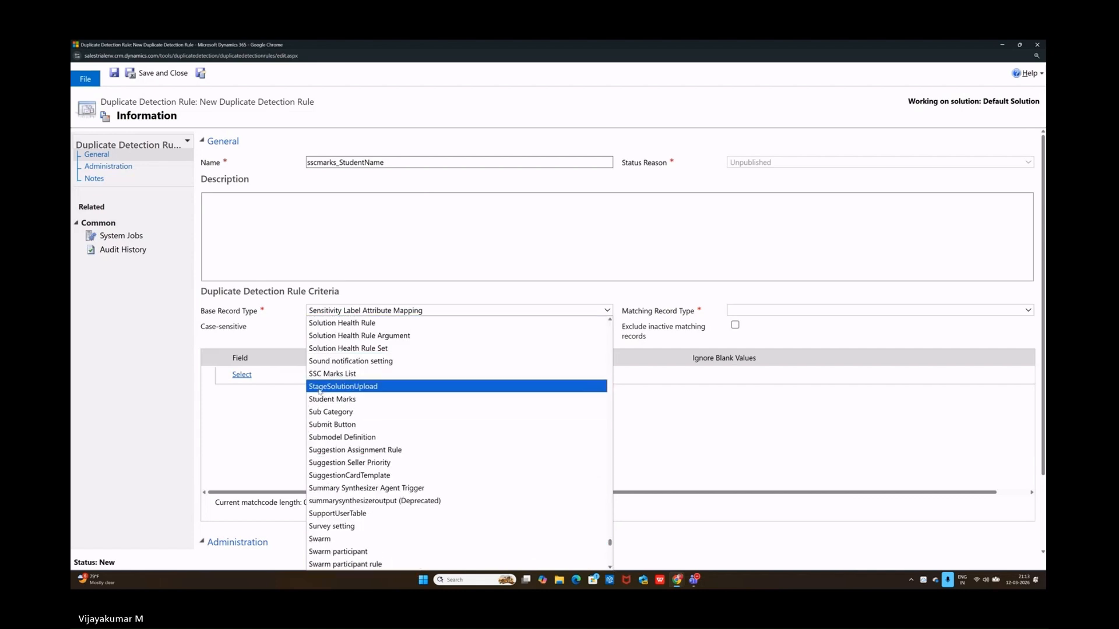
click(332, 376)
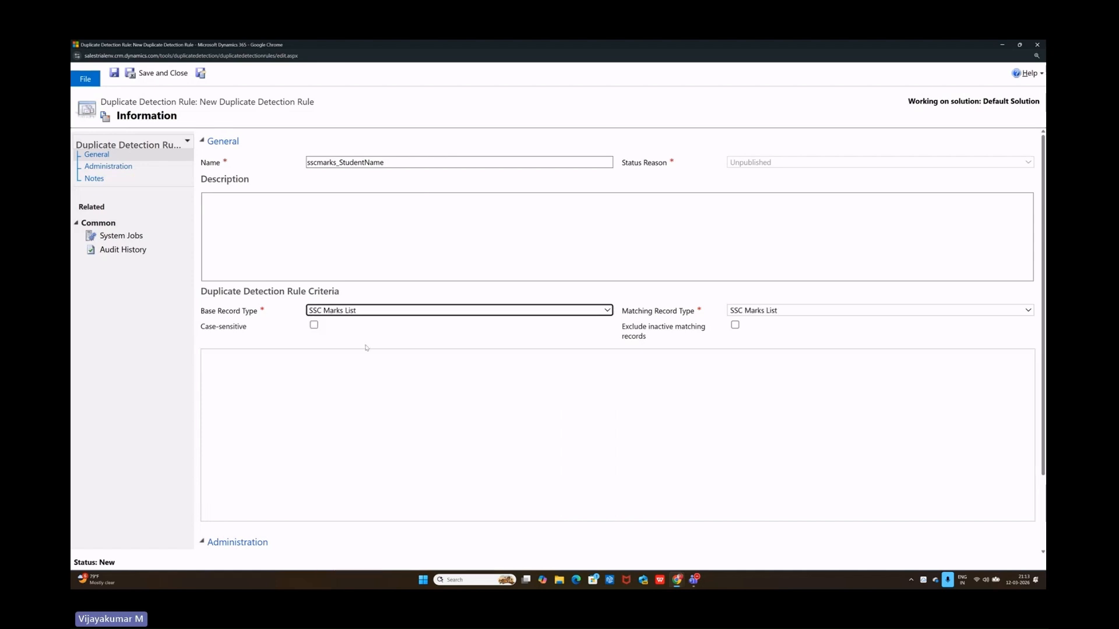
Add a rule criterion on the Student Name field with Exact Match
click(242, 392)
click(274, 391)
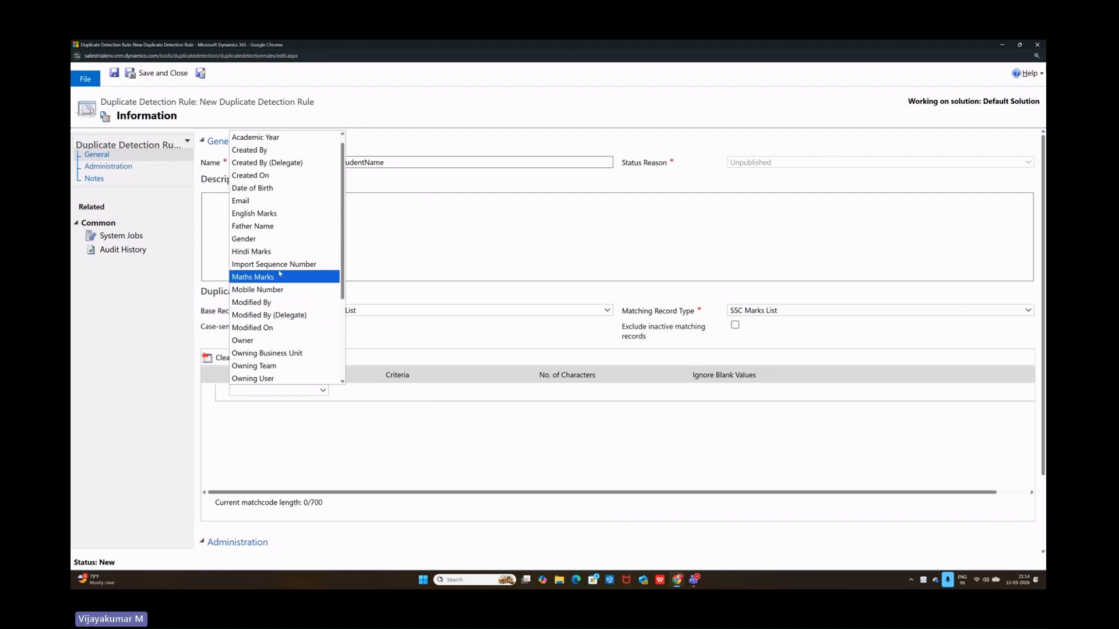
scroll(265, 280, up, 1)
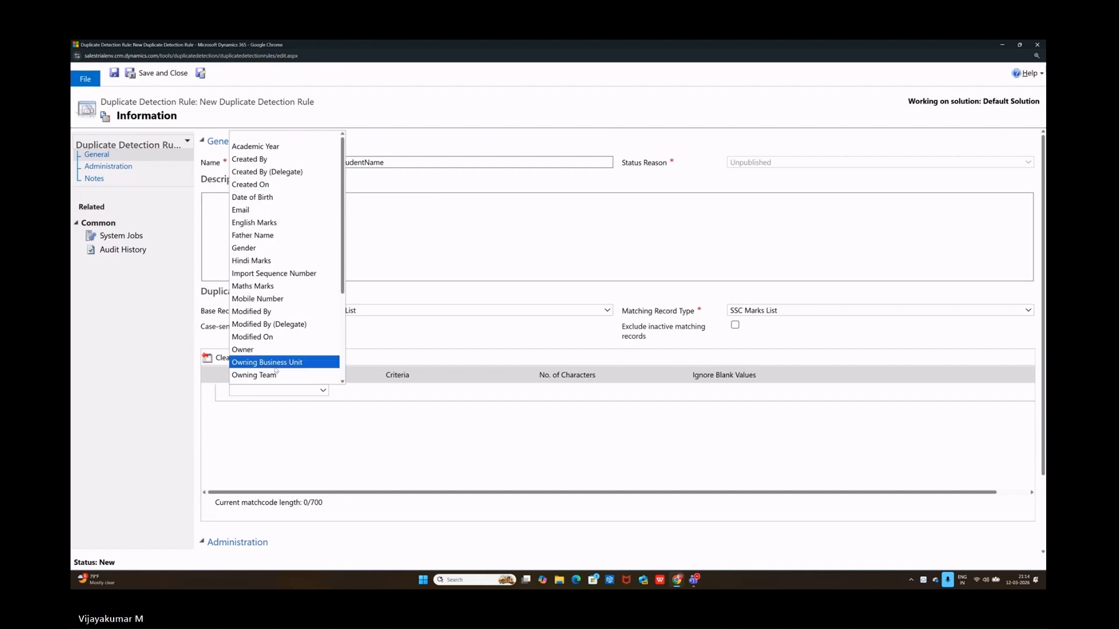
scroll(280, 373, down, 3)
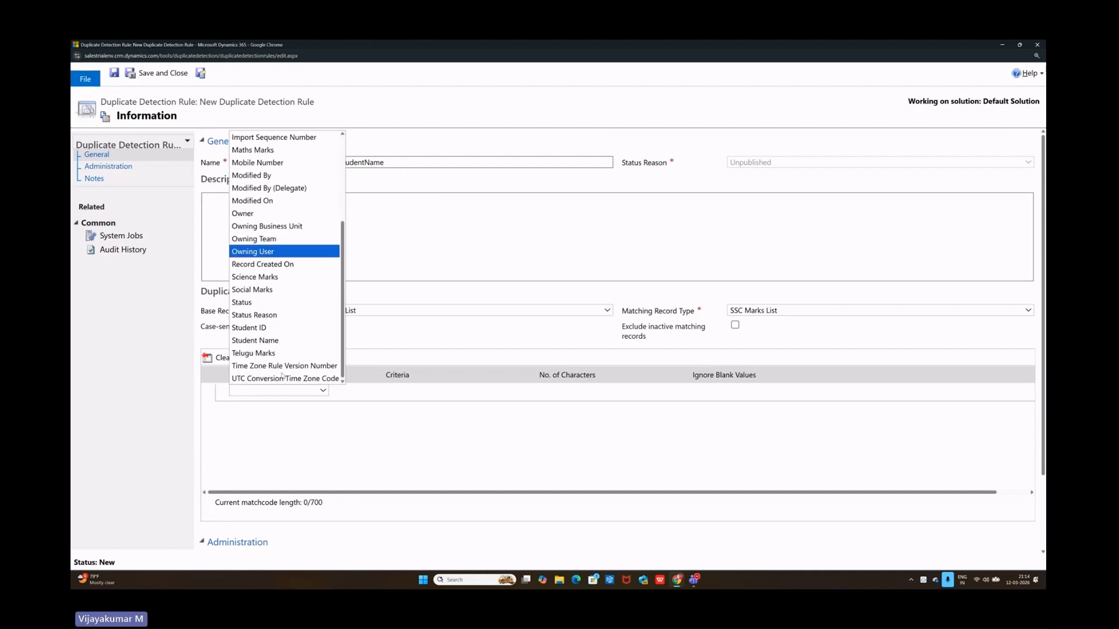
click(270, 341)
click(403, 394)
click(429, 401)
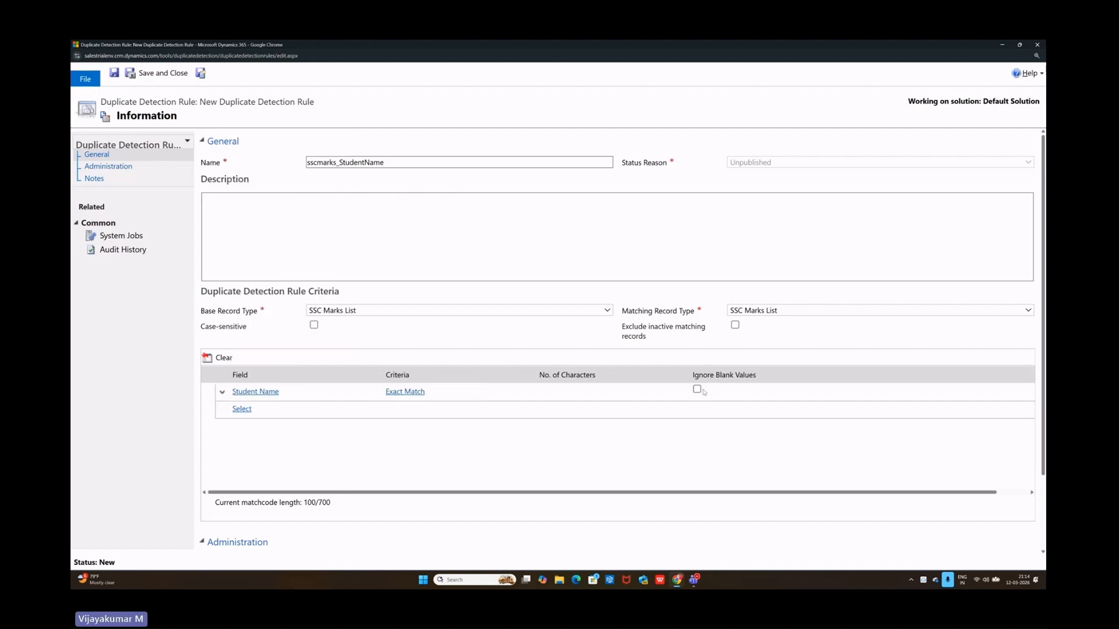
Save and publish the sscmarks_StudentName duplicate detection rule, closing its window when done
click(180, 78)
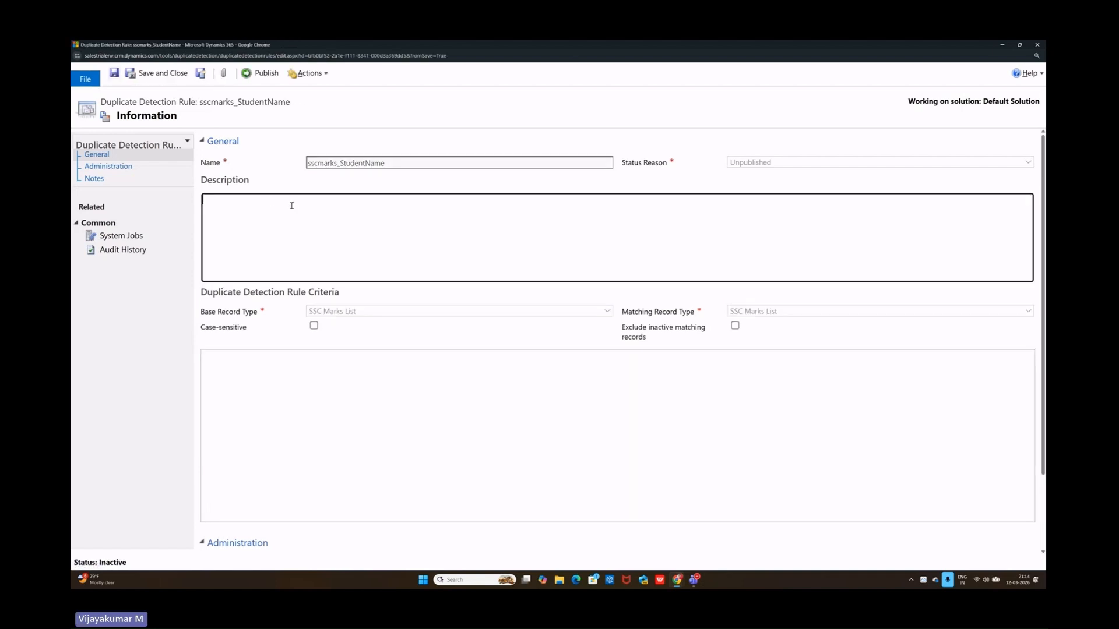
click(266, 75)
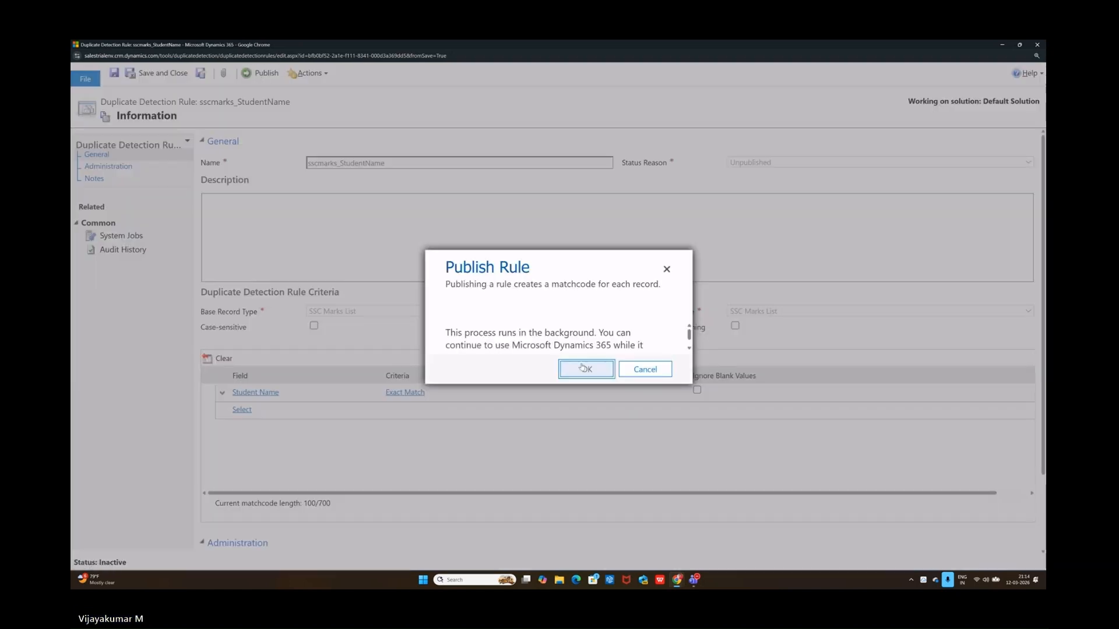
click(583, 368)
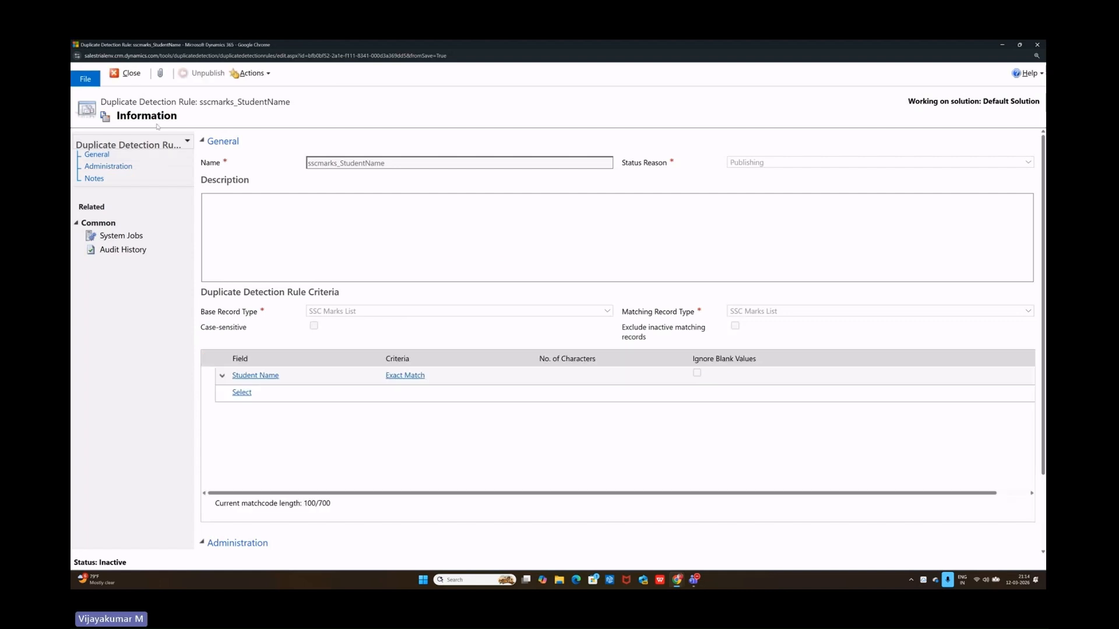
click(127, 73)
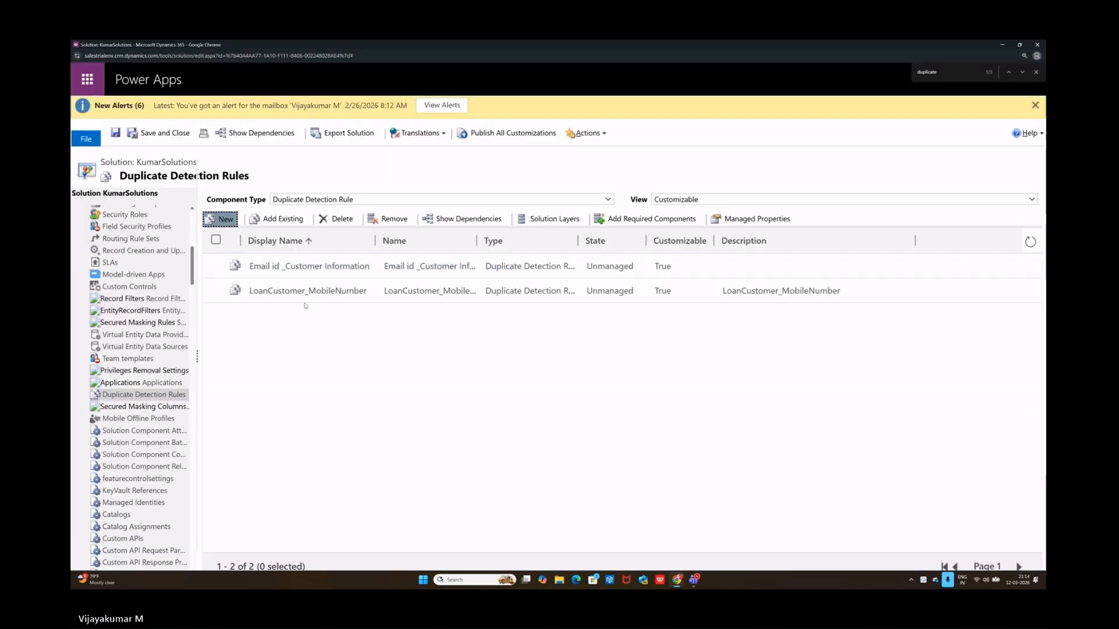
Add the existing sscmarks_StudentName duplicate detection rule to the KumarSolutions solution
click(281, 225)
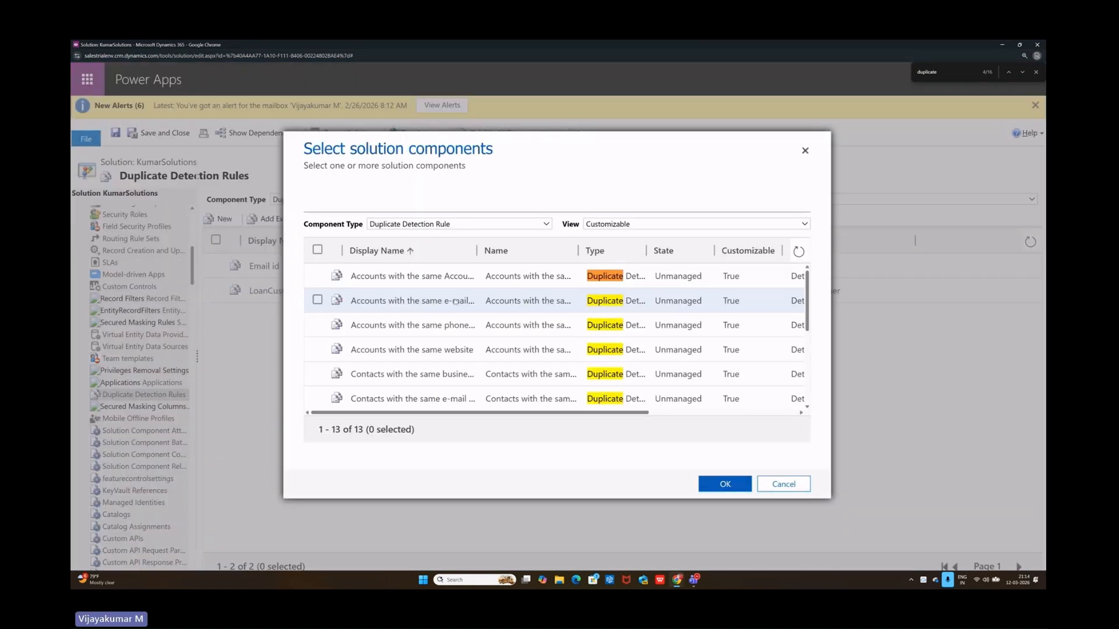
scroll(637, 365, down, 3)
scroll(637, 365, down, 2)
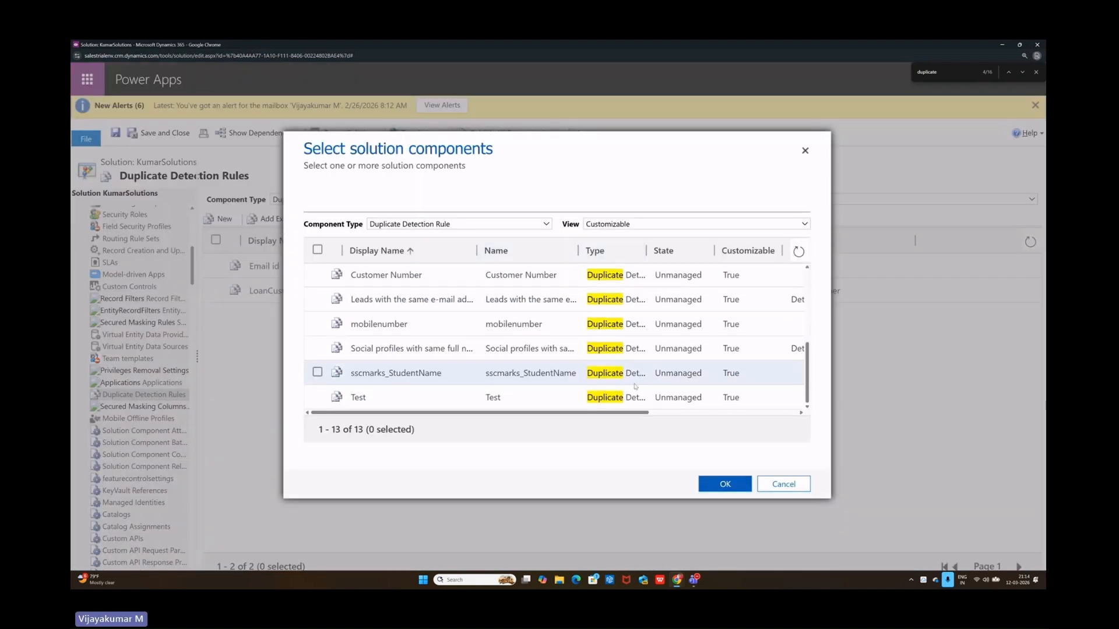
click(318, 372)
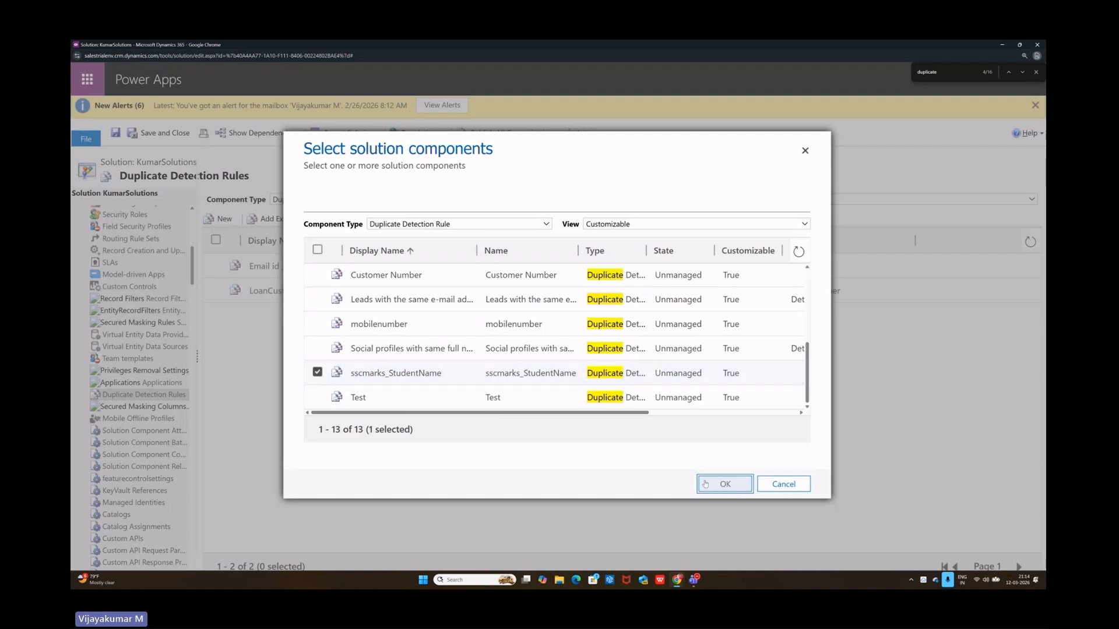
click(705, 483)
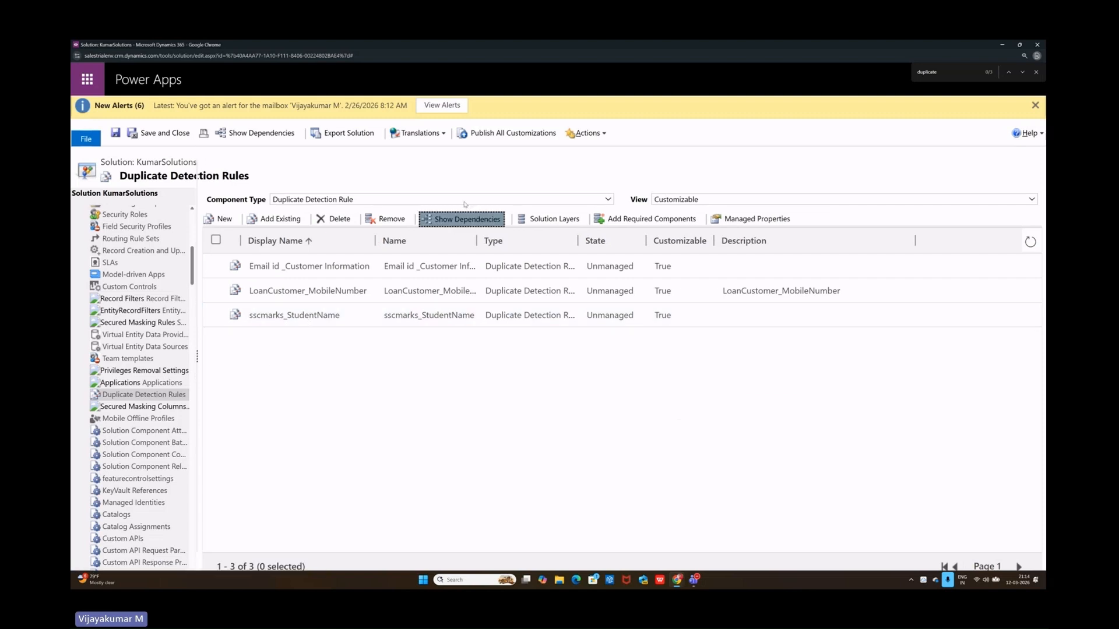
Publish all customizations of the solution, waiting for the unresponsive pages until publishing completes
click(502, 138)
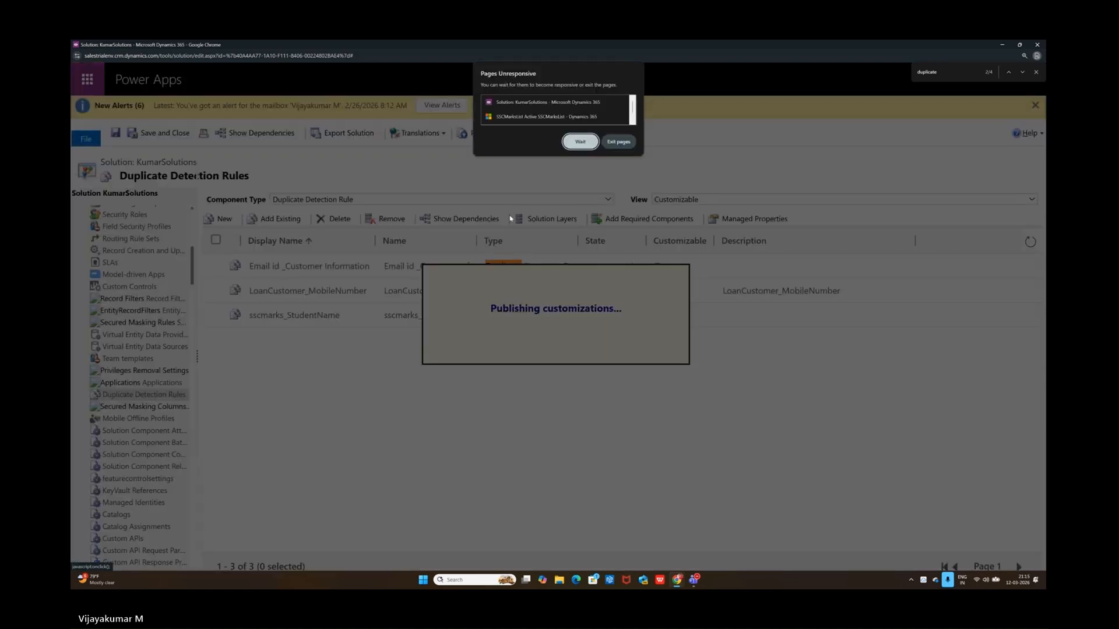
click(578, 142)
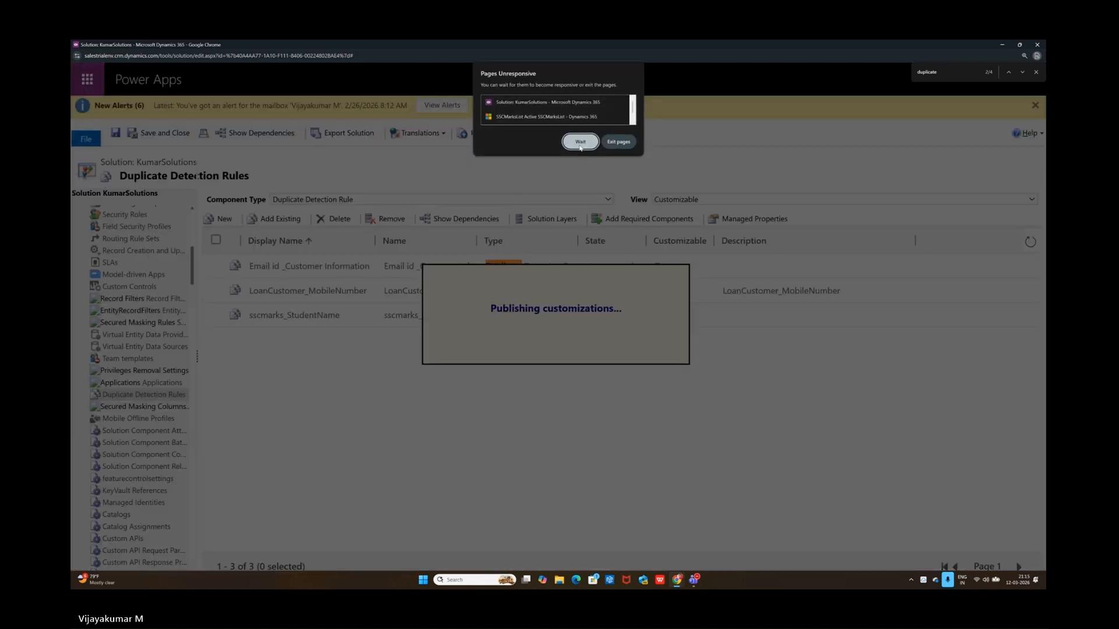
click(581, 143)
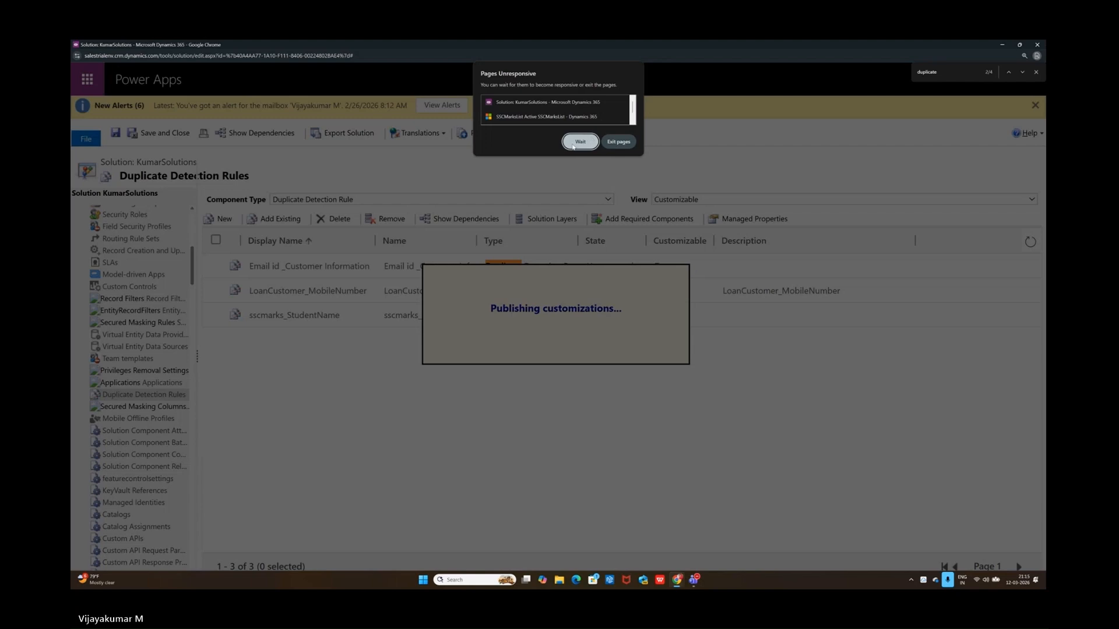
click(579, 142)
click(623, 140)
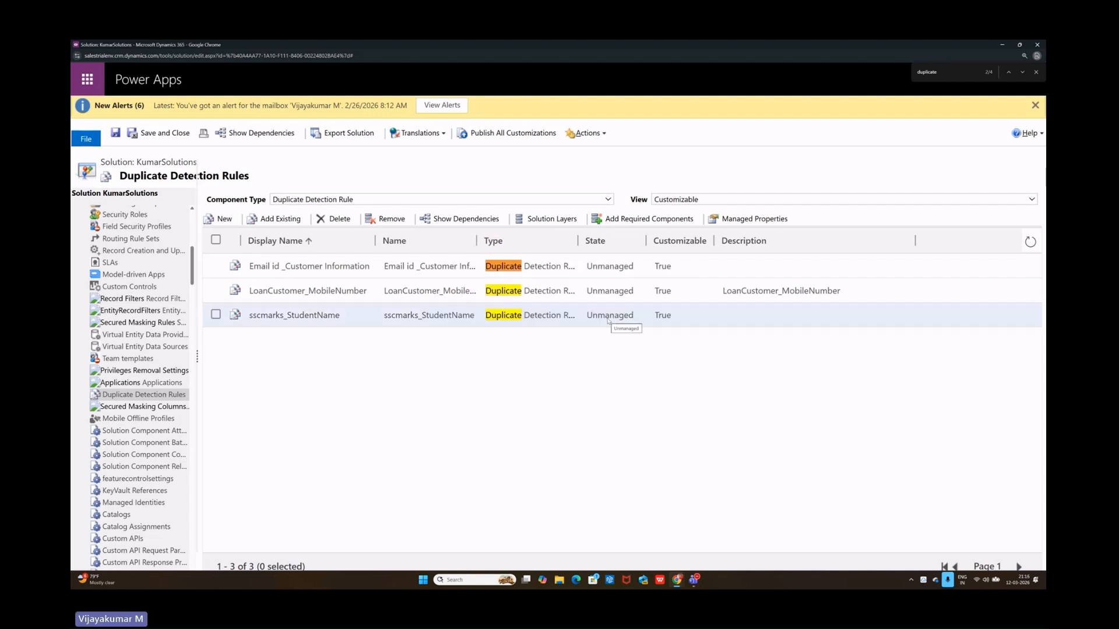
Minimize the solution window and reload the Active SSCMarksList page with the browser's developer tools open
click(999, 46)
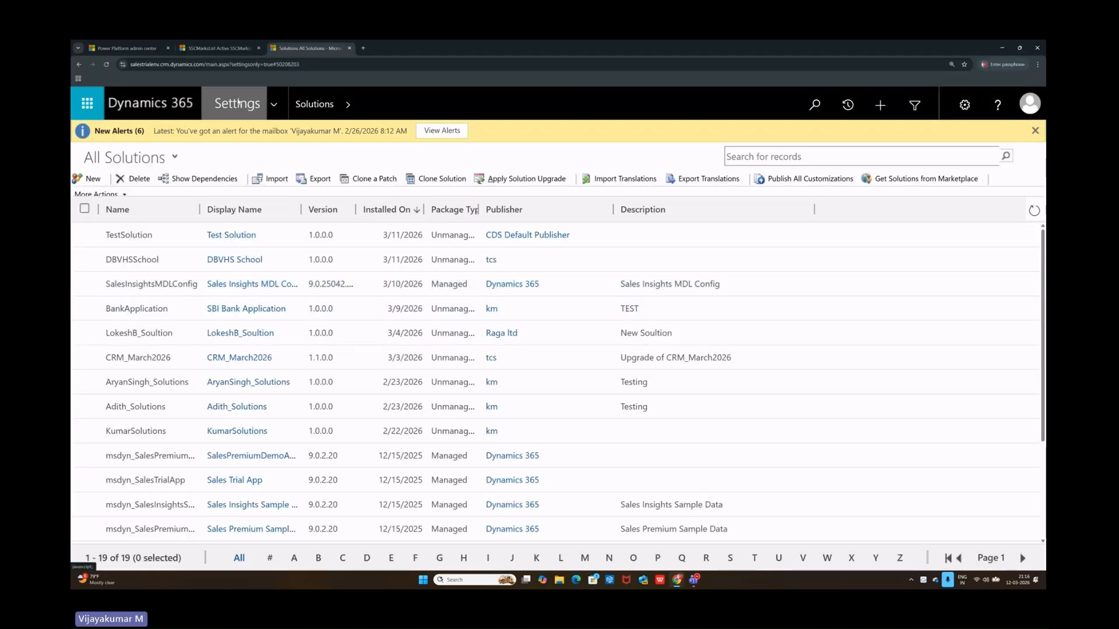
click(221, 53)
right_click(352, 475)
click(378, 465)
right_click(106, 64)
click(130, 104)
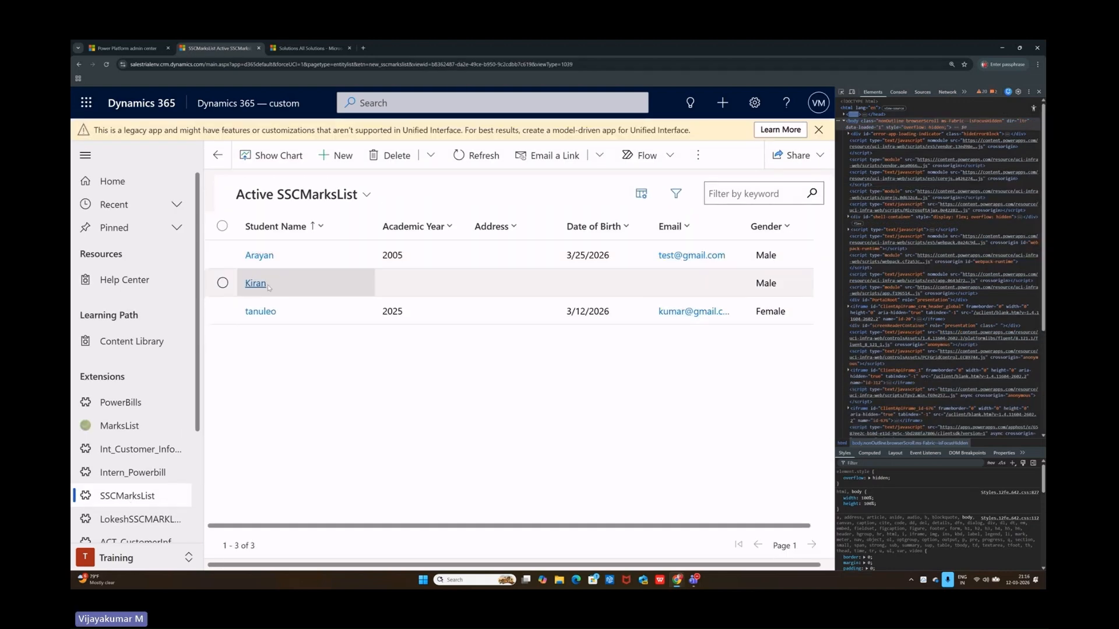
Create a new SSC Marks List record, entering an existing student's name and a student ID
click(340, 156)
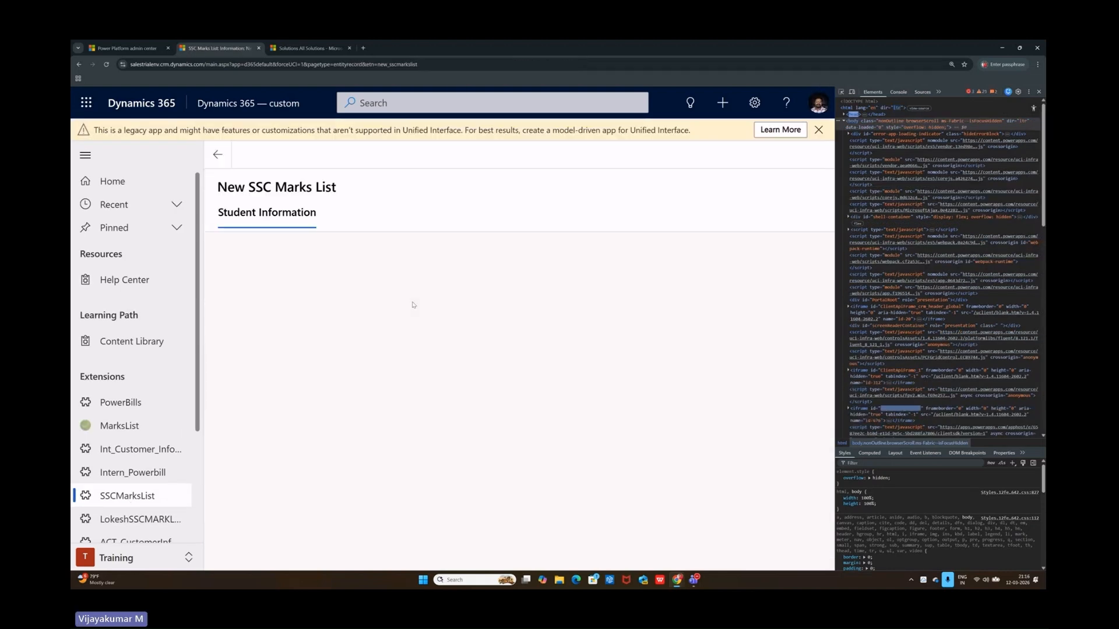
click(372, 265)
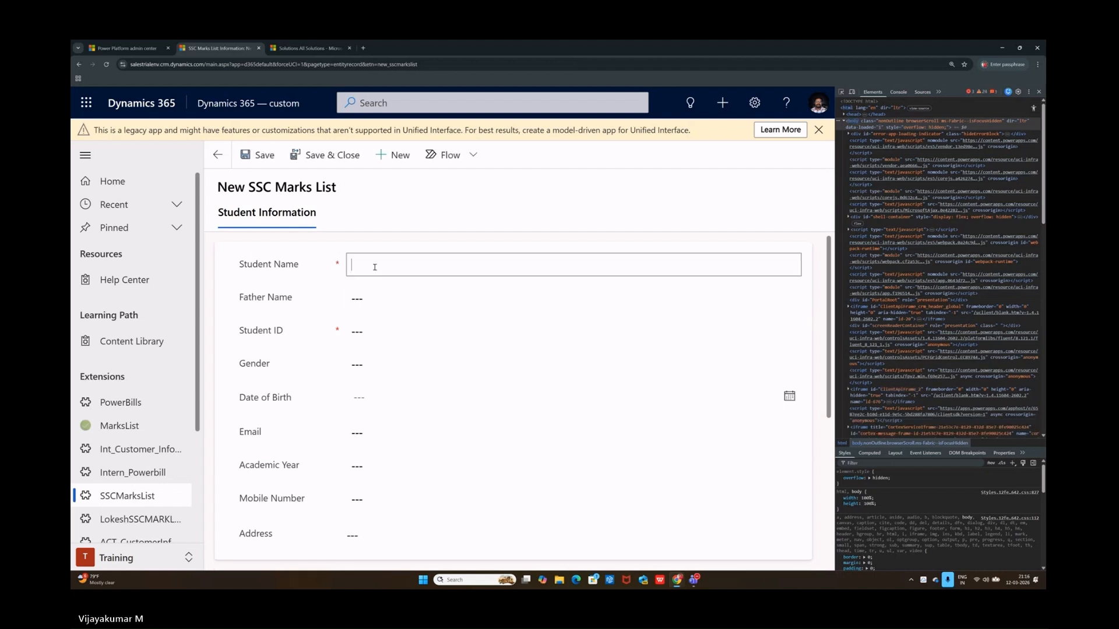
key(Caps_Lock)
text(K)
key(Caps_Lock)
text(iran)
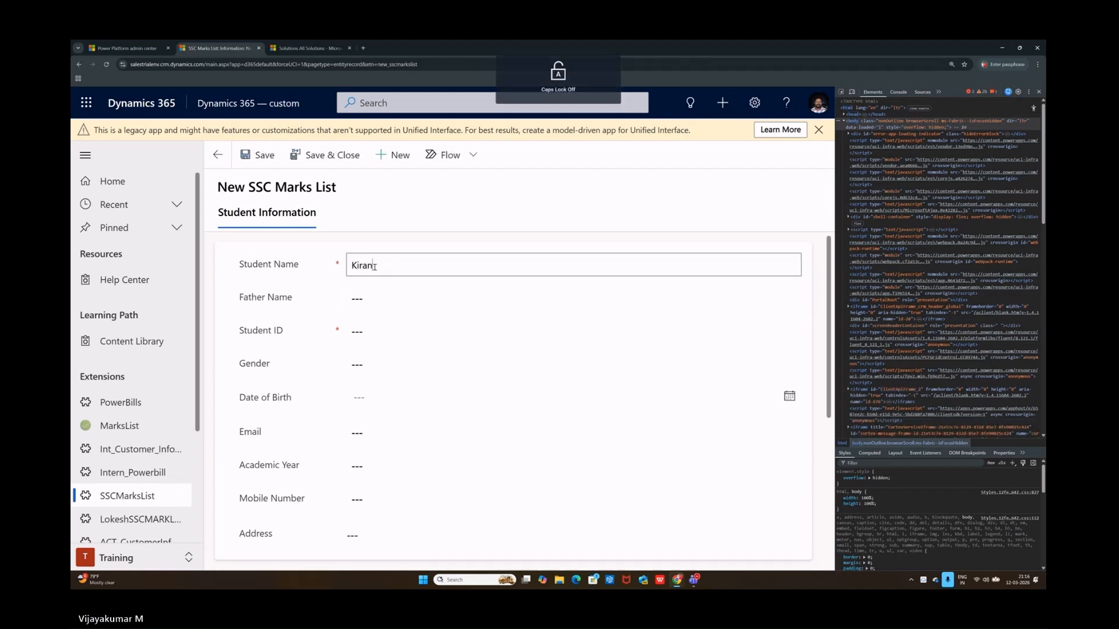
click(376, 330)
text(44)
scroll(386, 470, down, 4)
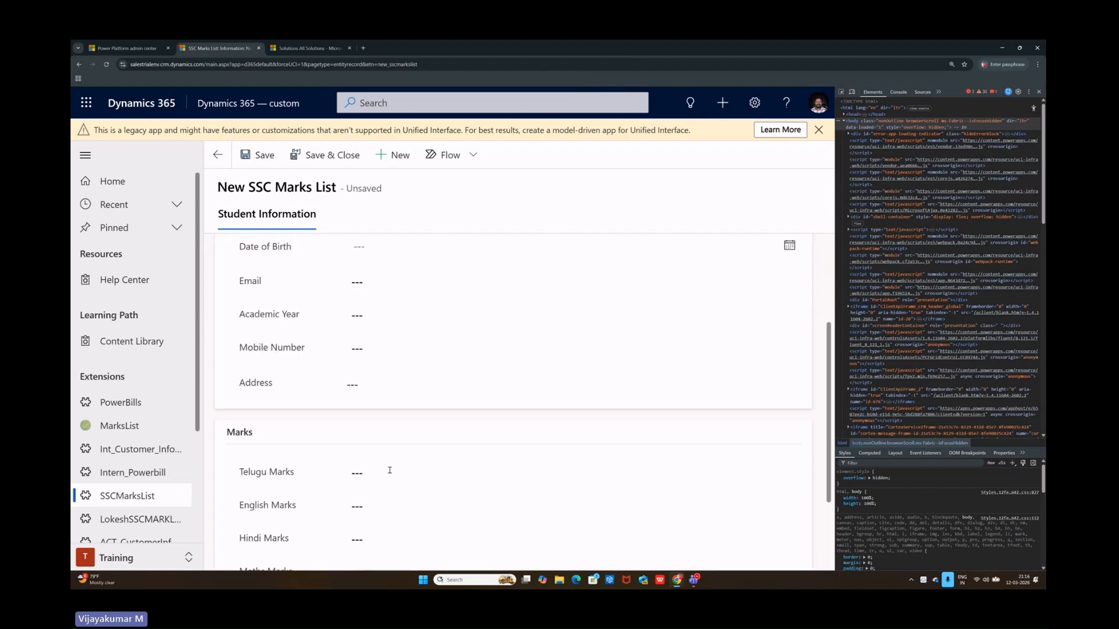
Save the new SSC Marks List record, ignoring the duplicate check
scroll(387, 470, up, 3)
click(265, 164)
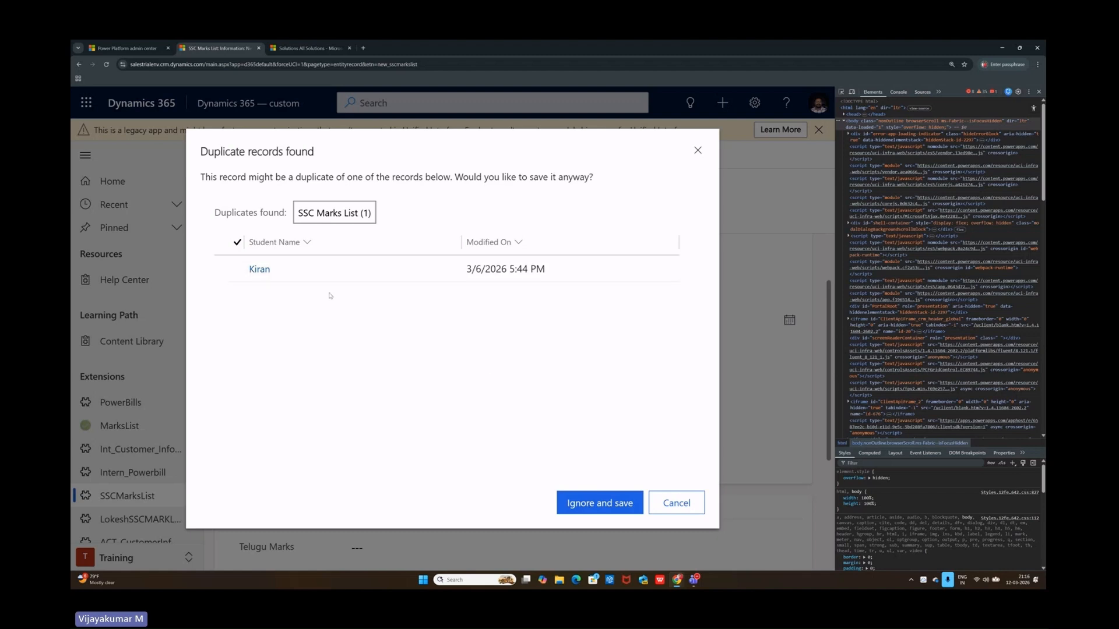
click(580, 506)
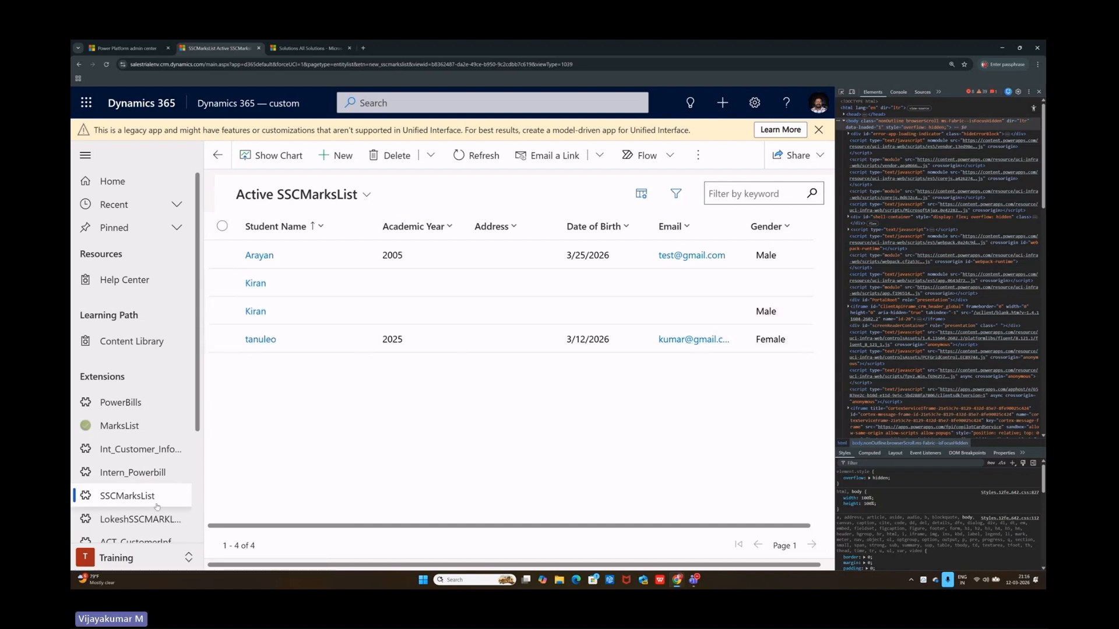
Open the Homeloan records and examine the fields in a blank SBIHomeloan form and the list's columns
scroll(135, 469, down, 2)
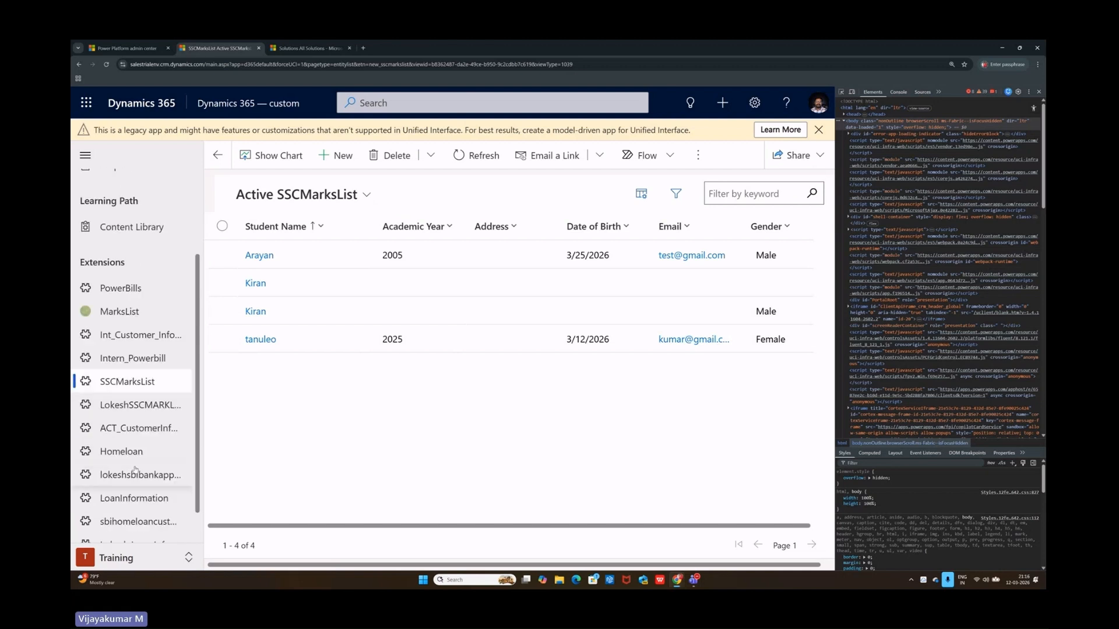
scroll(136, 489, down, 1)
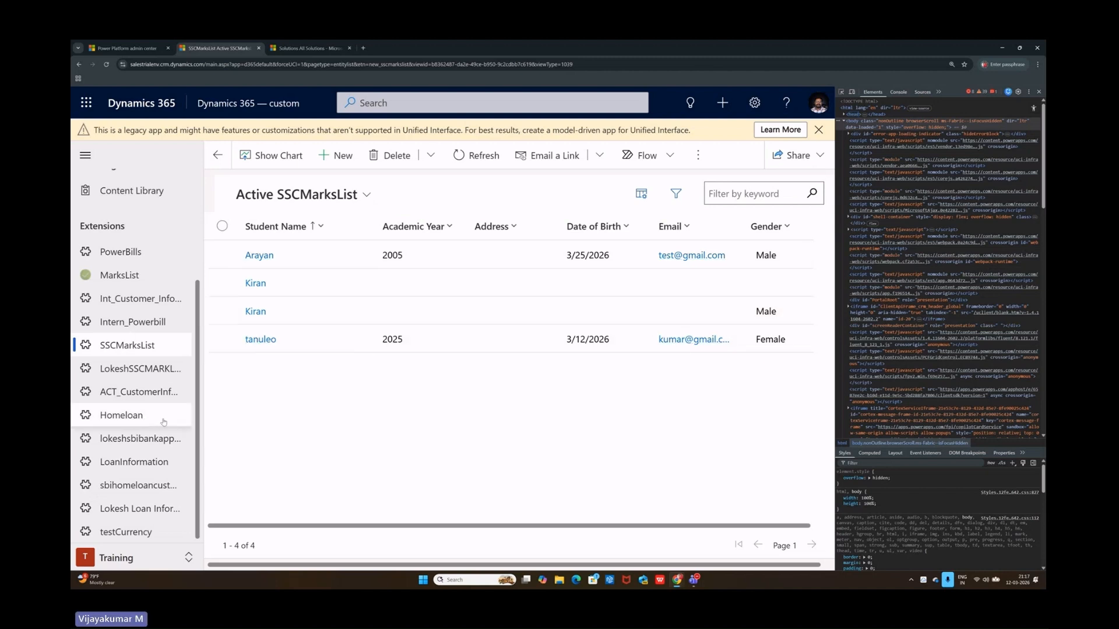
click(140, 417)
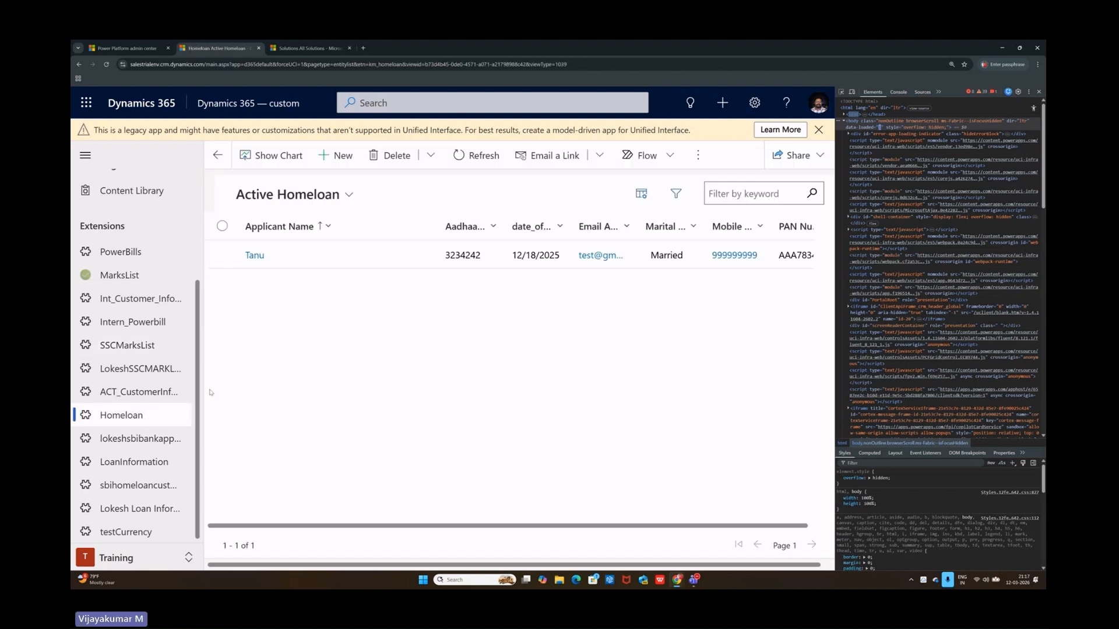
click(335, 155)
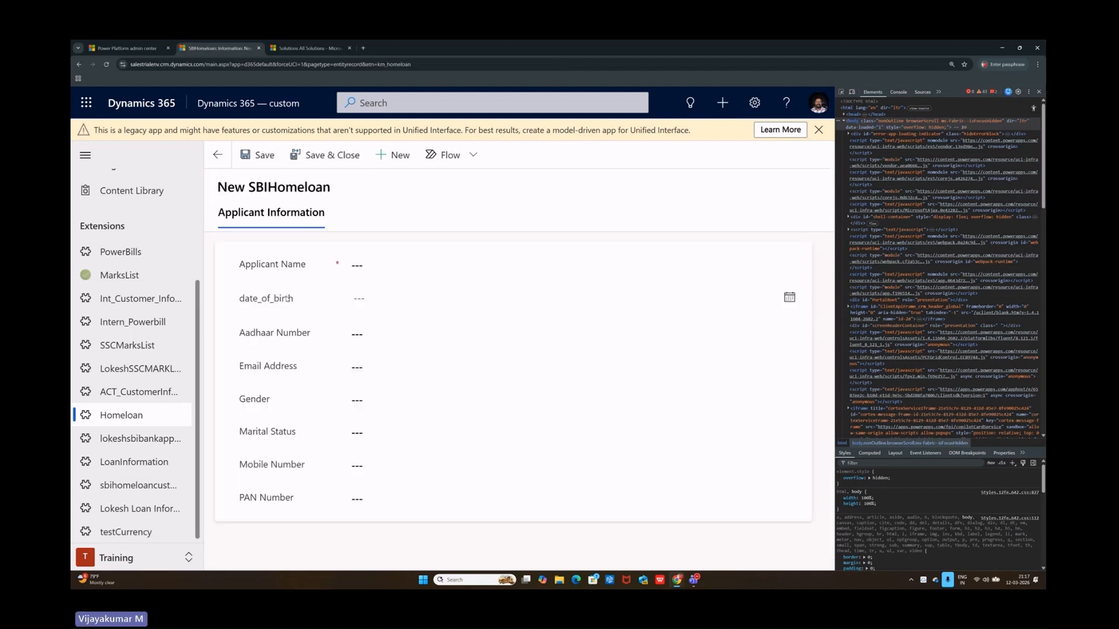
click(359, 334)
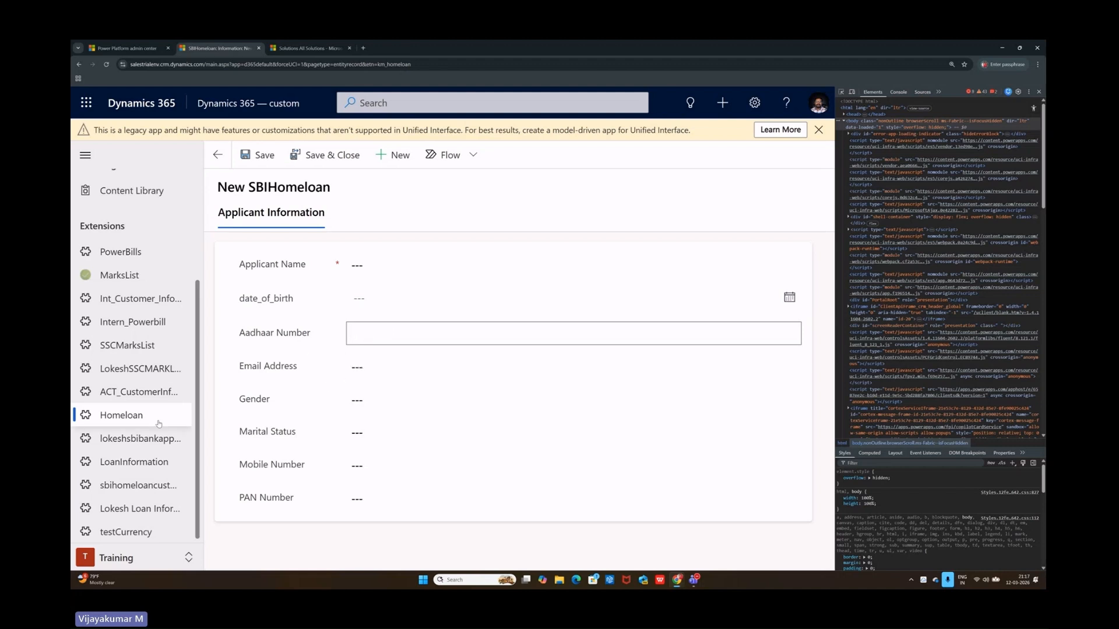
click(126, 418)
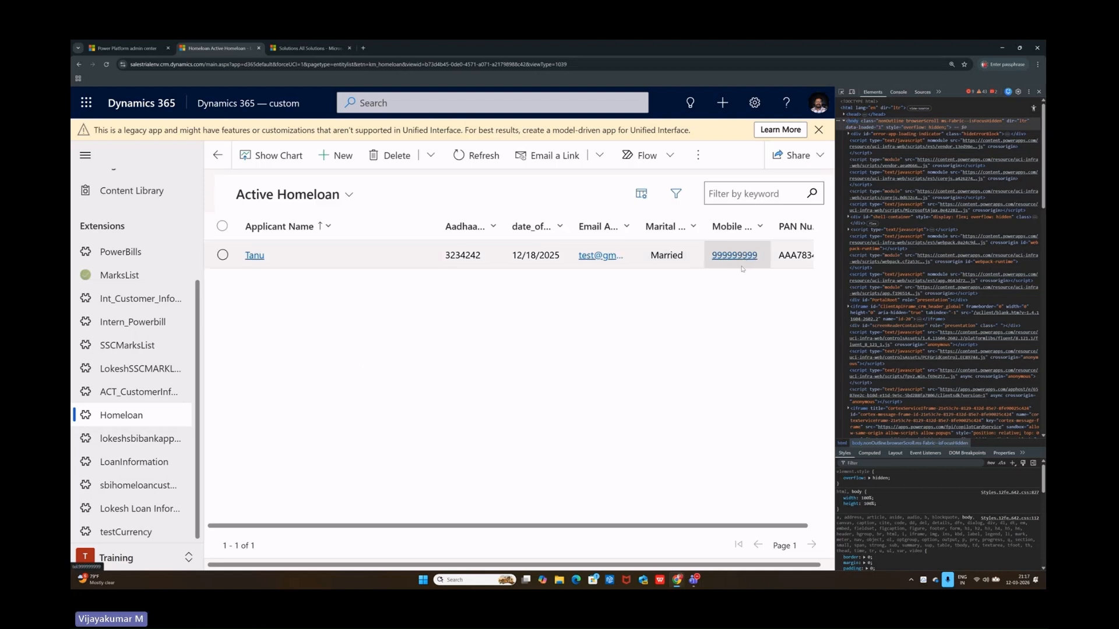
scroll(708, 373, right, 1)
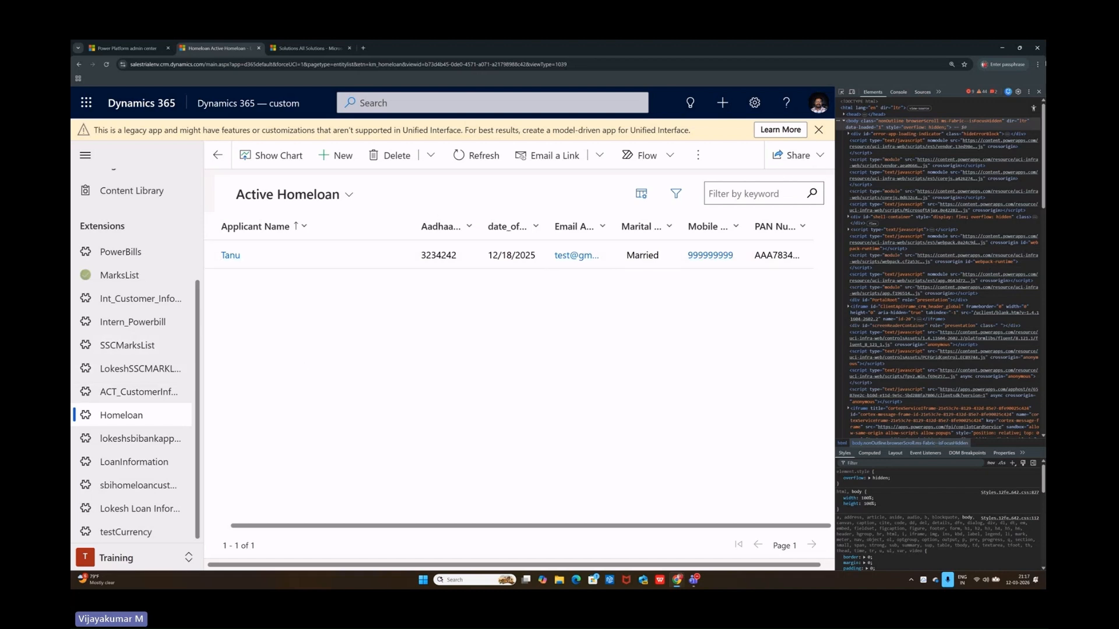
Close the developer tools and open the Duplicate Detection Rules list from Data Management in Advanced Settings
click(1038, 91)
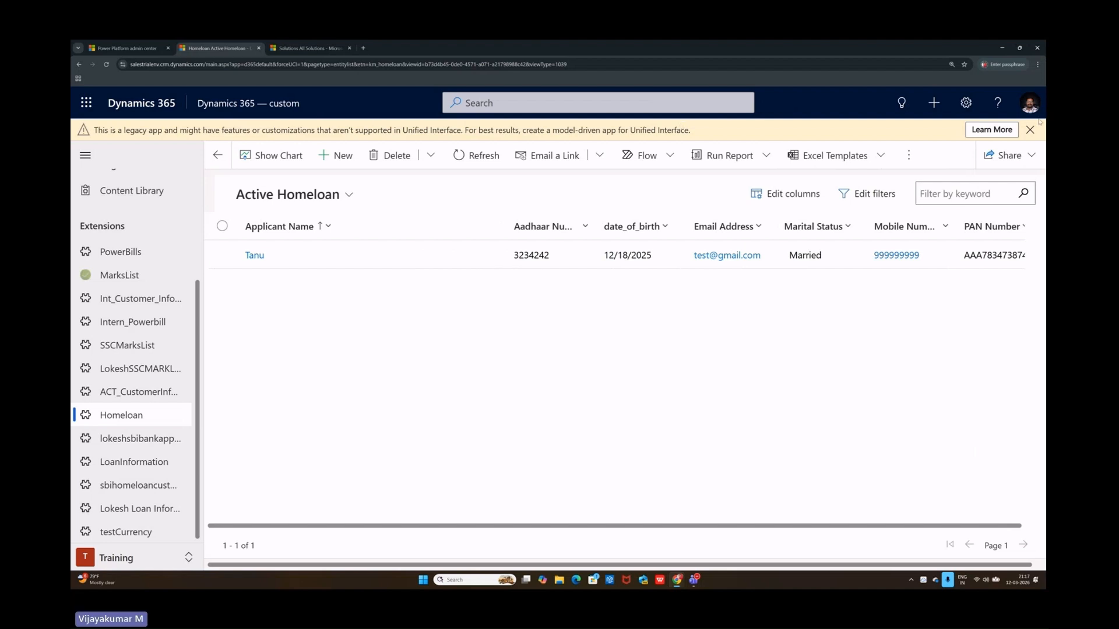
click(965, 102)
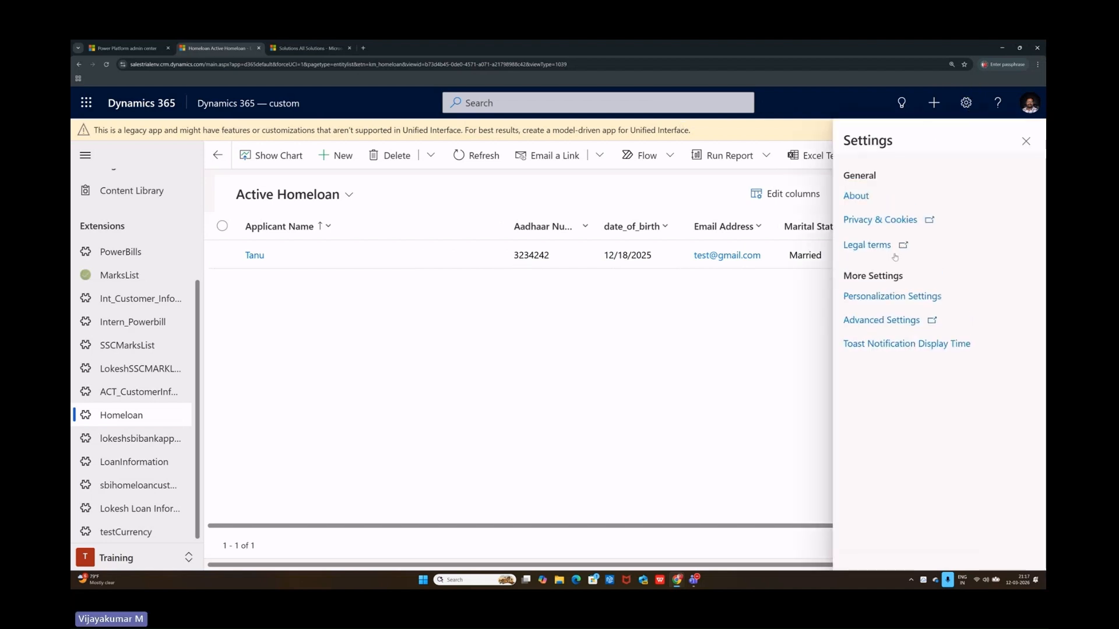
click(887, 325)
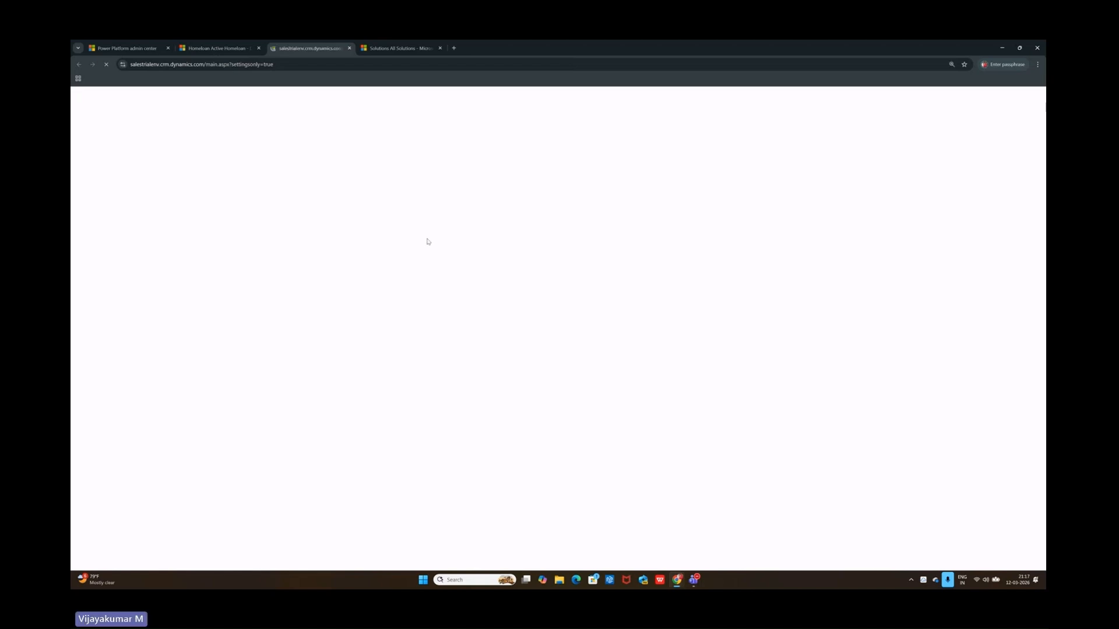
key(ctrl+shift+Tab)
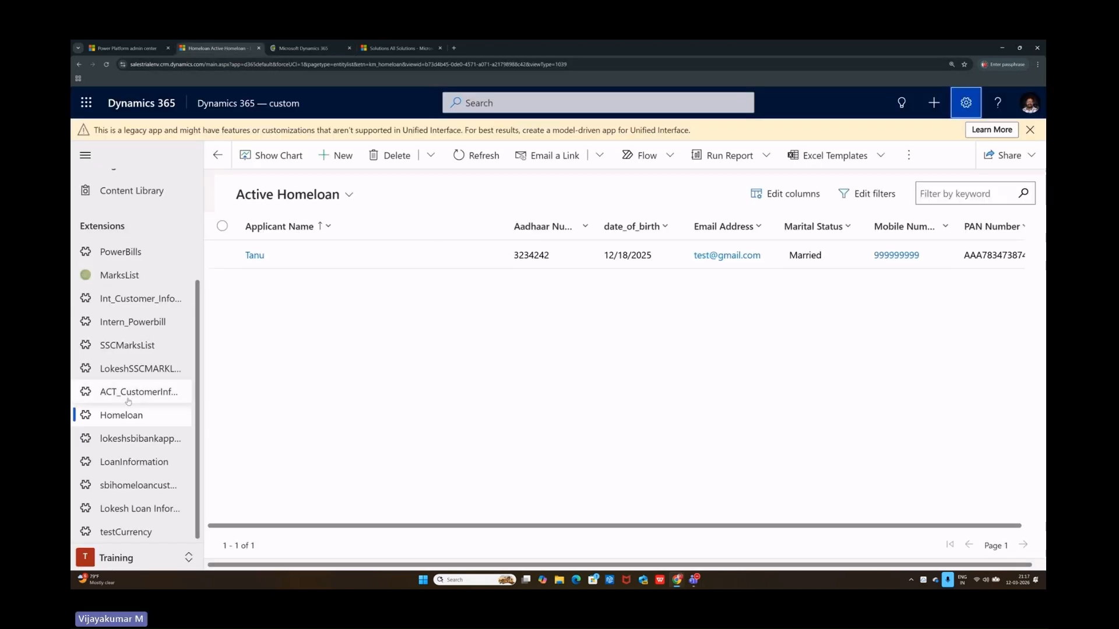
click(300, 49)
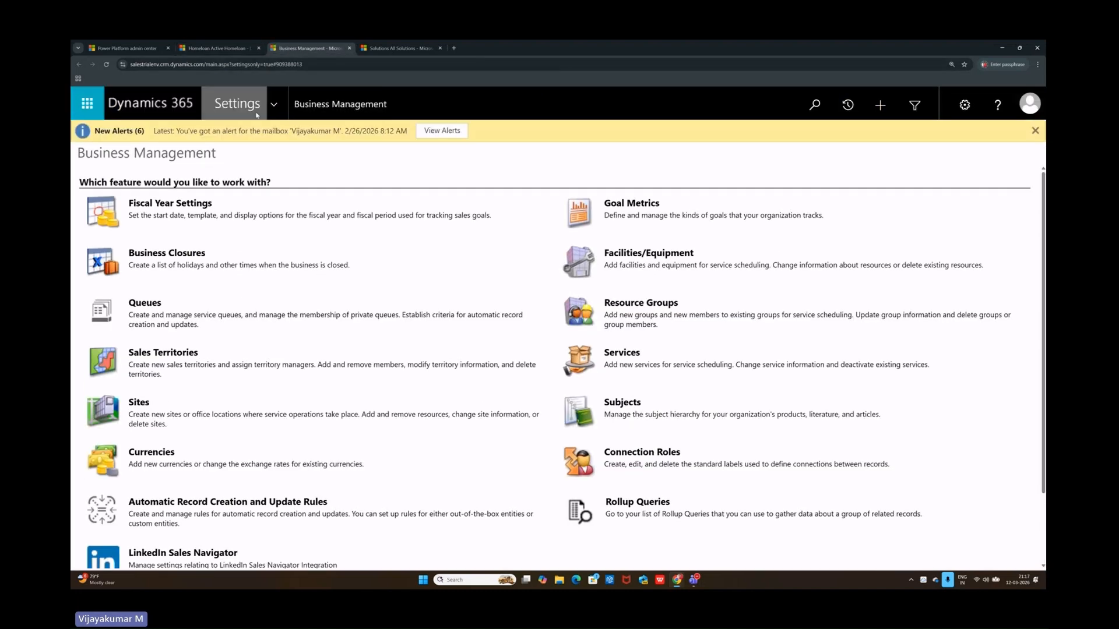
click(280, 114)
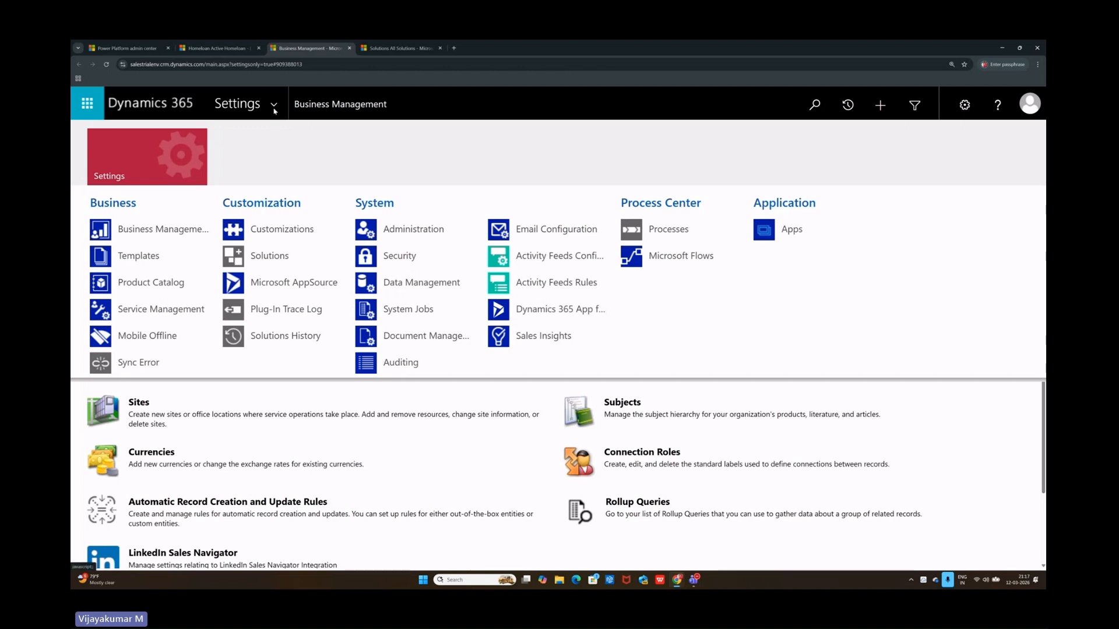
click(414, 291)
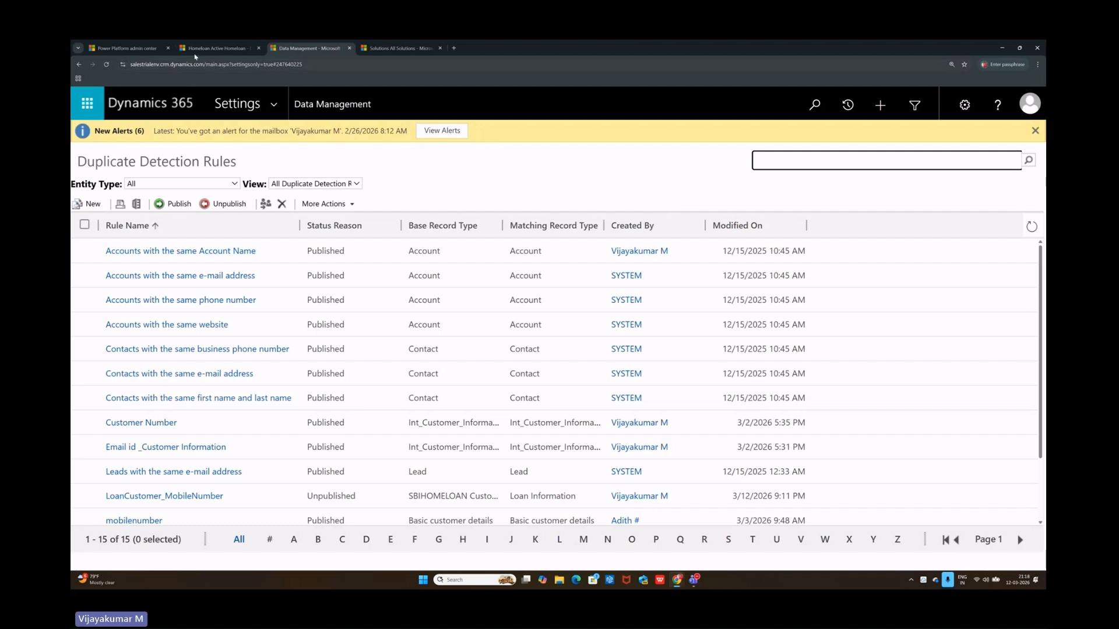
click(213, 47)
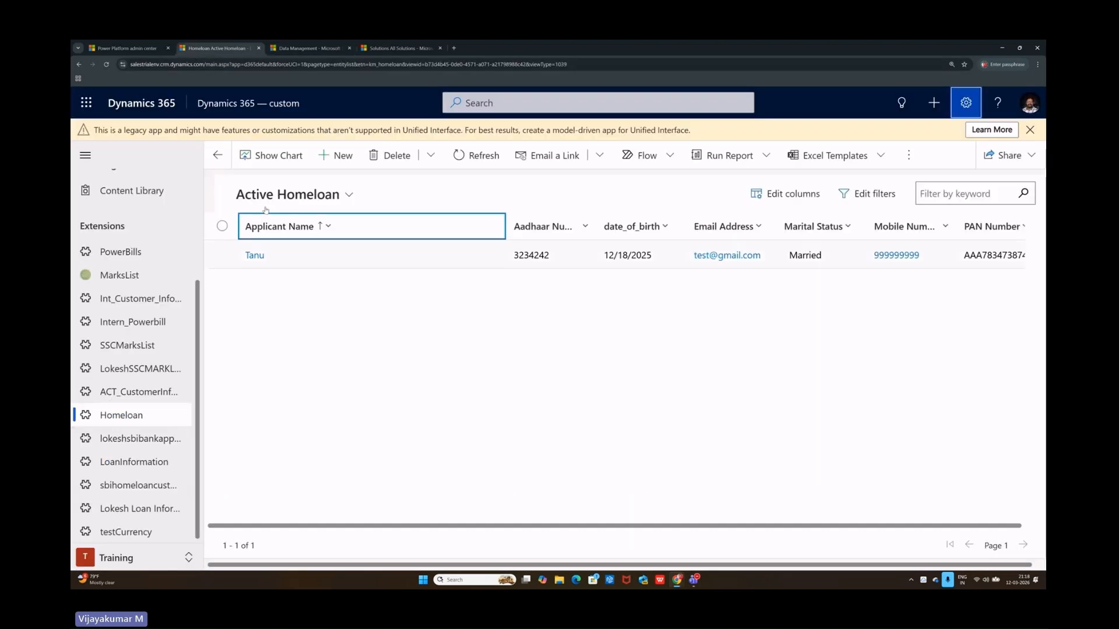
click(306, 50)
click(397, 48)
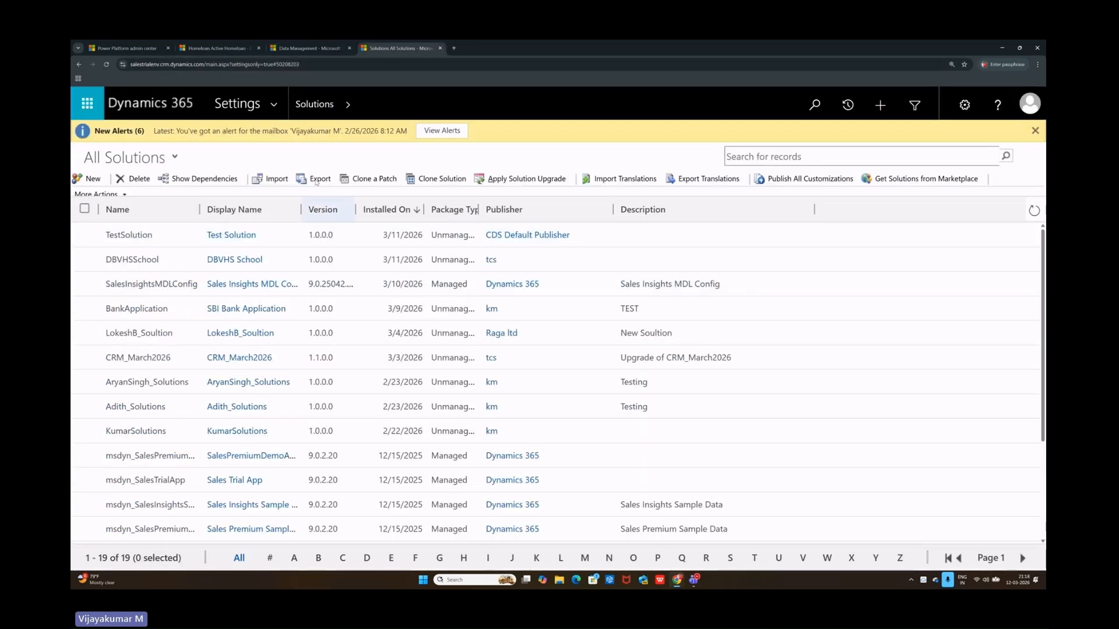
click(305, 48)
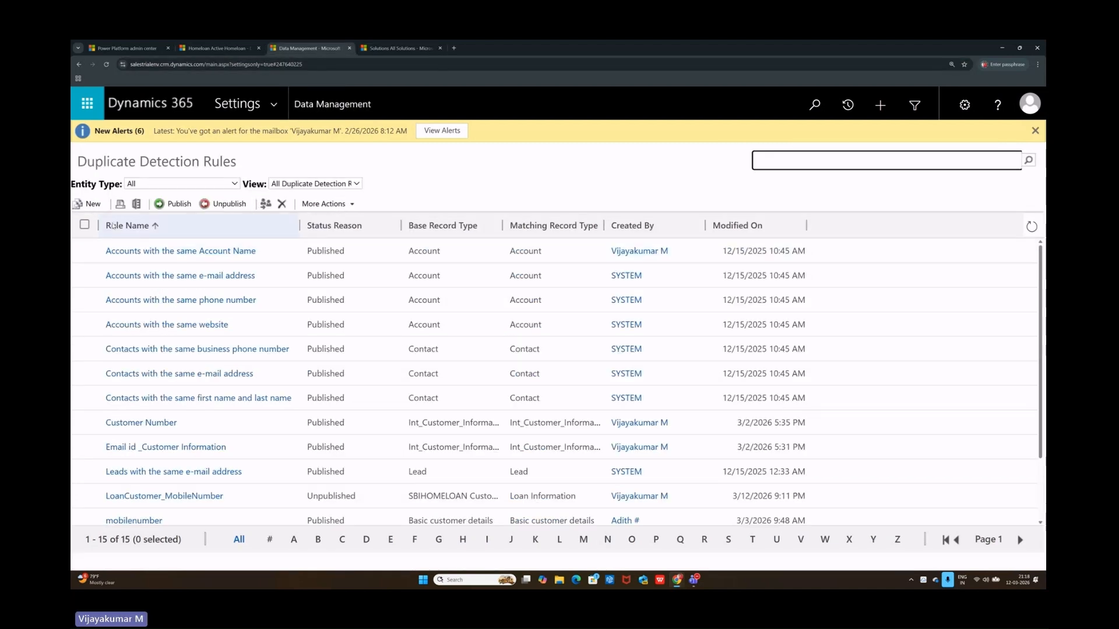
Start a new duplicate detection rule named Homeloan_AaadharNumber
click(91, 205)
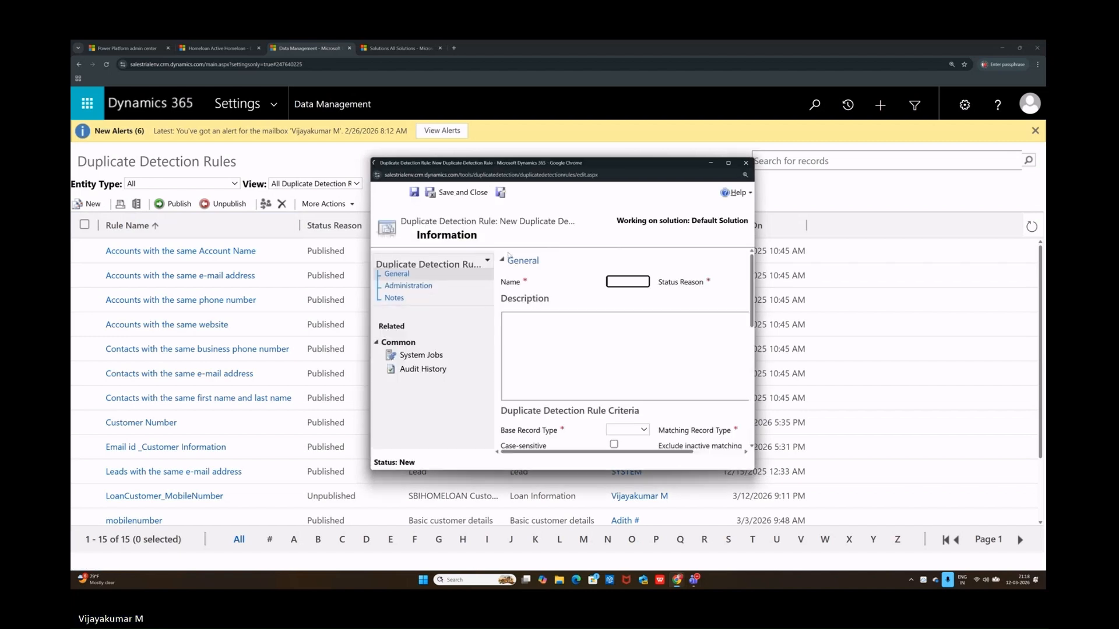
click(729, 164)
click(344, 163)
key(Caps_Lock)
text(H)
key(Caps_Lock)
text(omeloan a)
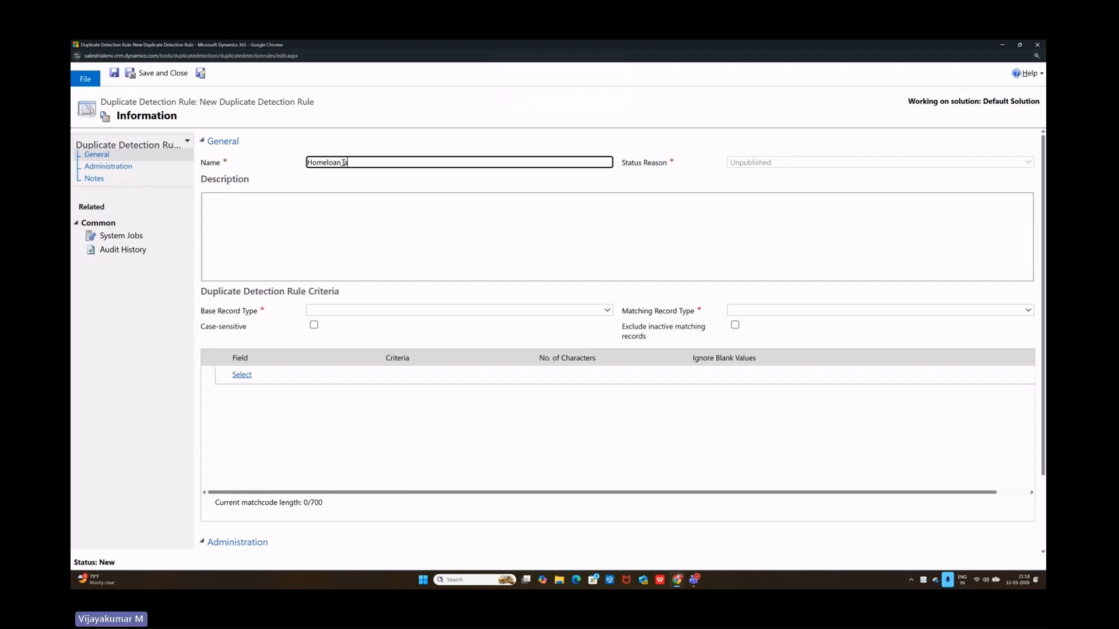
key(Caps_Lock)
text(A)
key(Caps_Lock)
text(an Aadhar)
key(Caps_Lock)
text(Nu)
key(Caps_Lock)
text(umar)
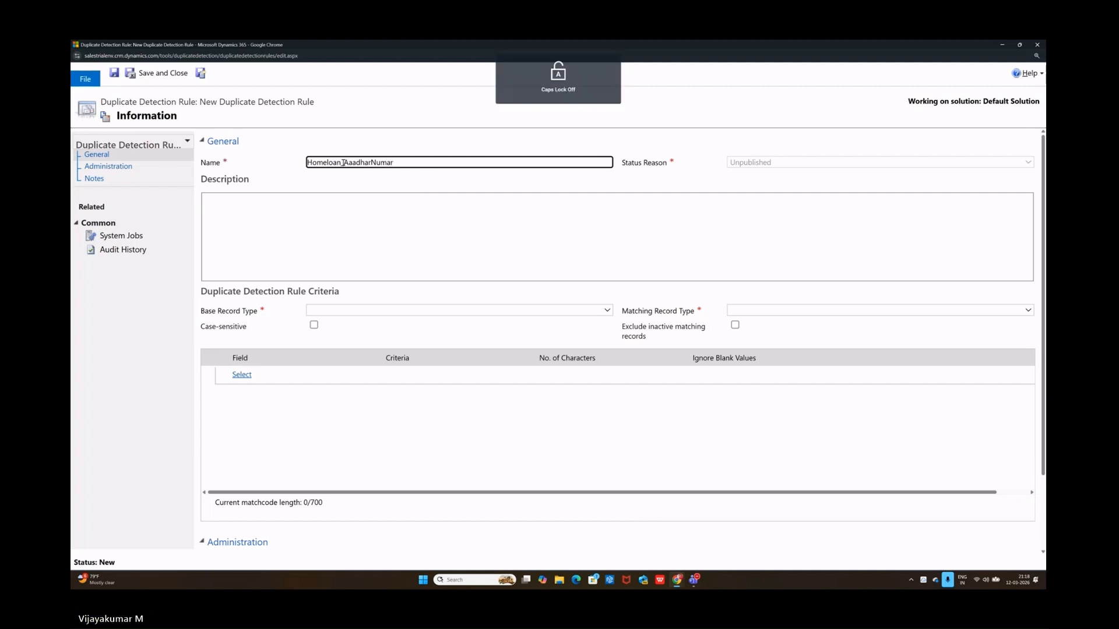
key(BackSpace)
key(BackSpace)
text(ber)
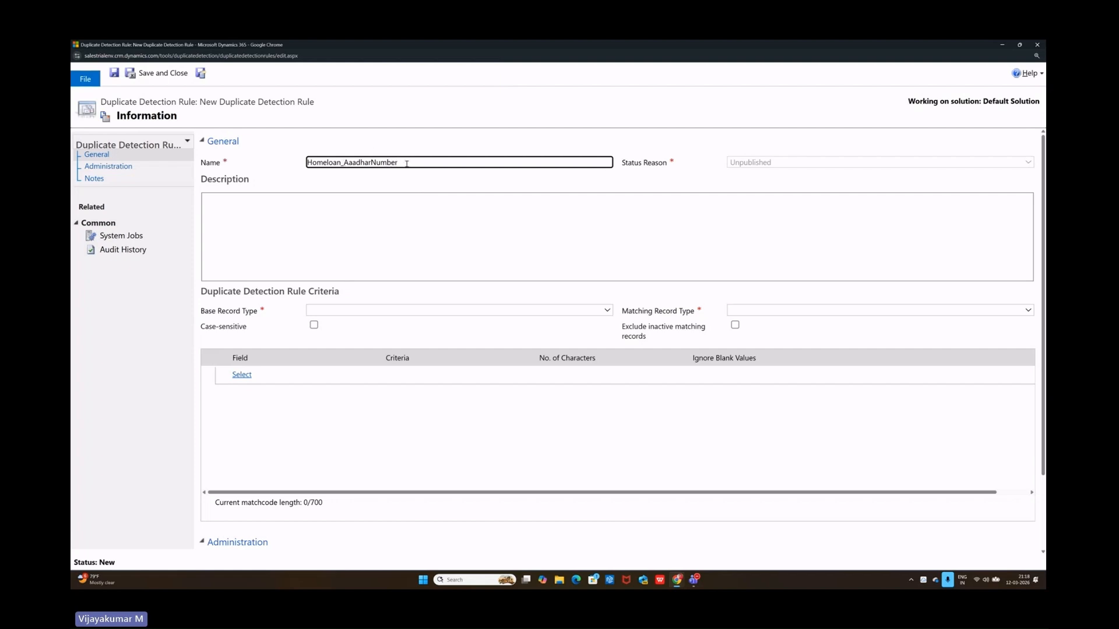
Copy the rule name Homeloan_AaadharNumber into the rule's description
drag(406, 164, 262, 168)
key(ctrl+c)
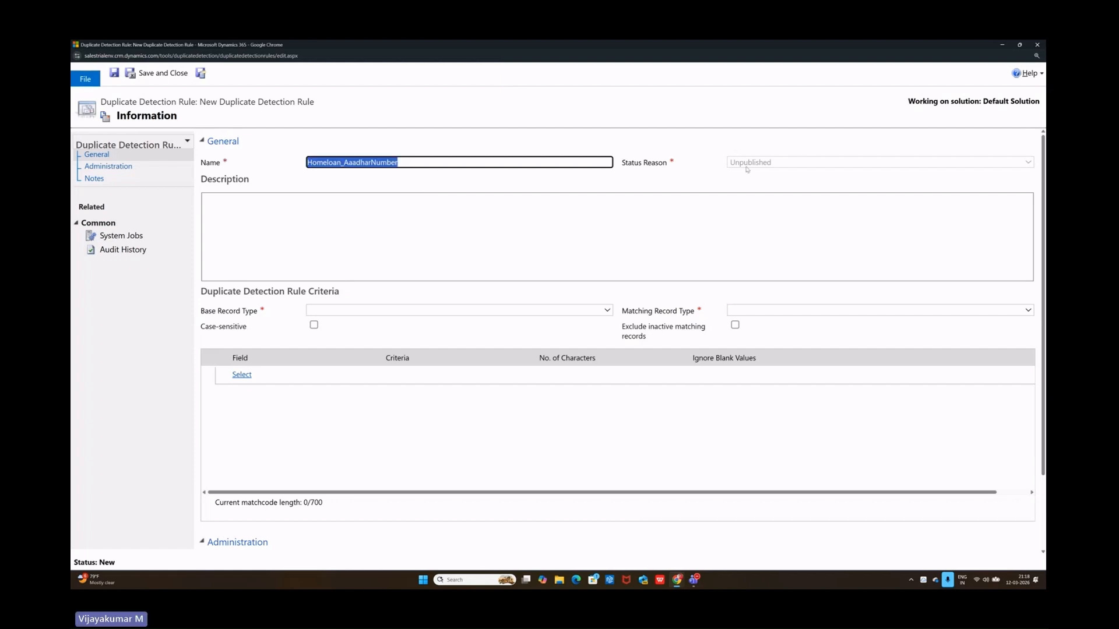
click(329, 264)
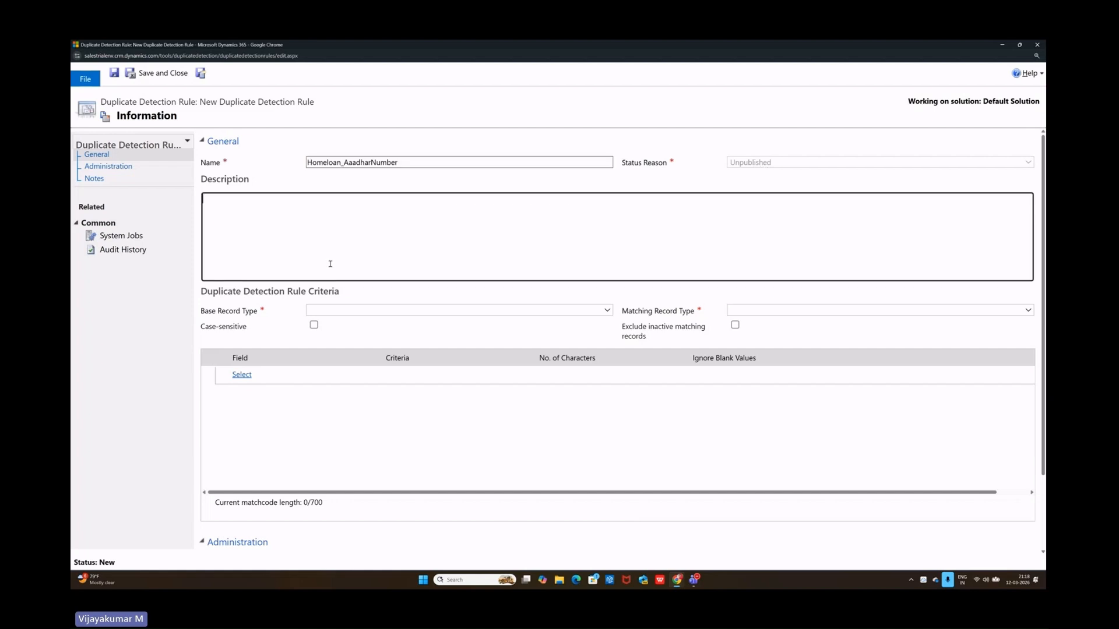
key(ctrl+v)
Set both the base record type and the matching record type of the rule to SBIHomeloan
click(344, 310)
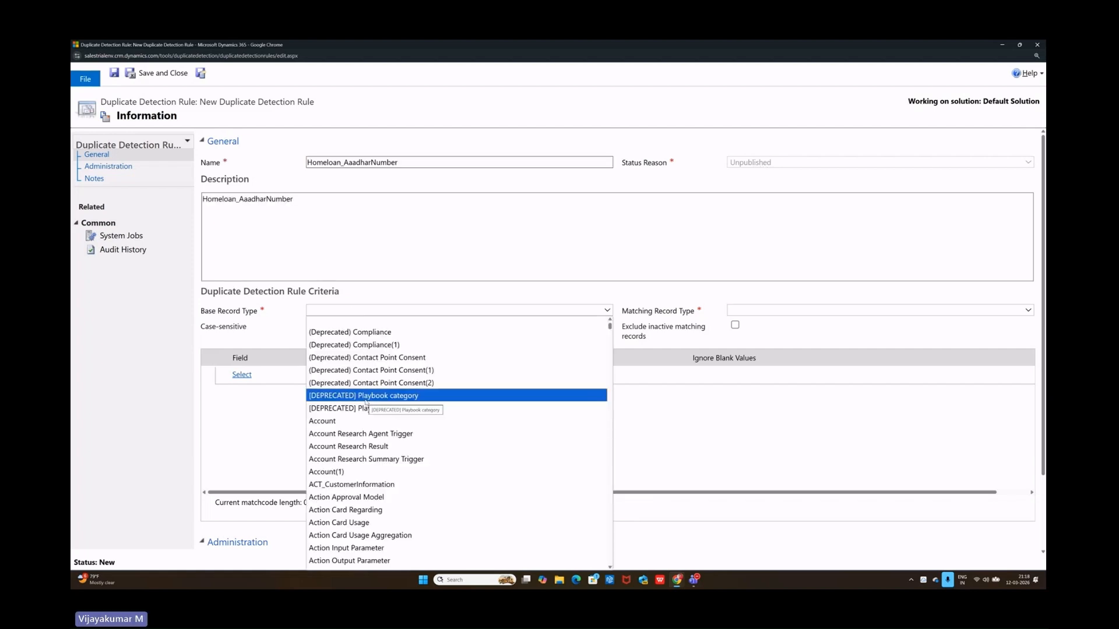
click(367, 460)
click(389, 310)
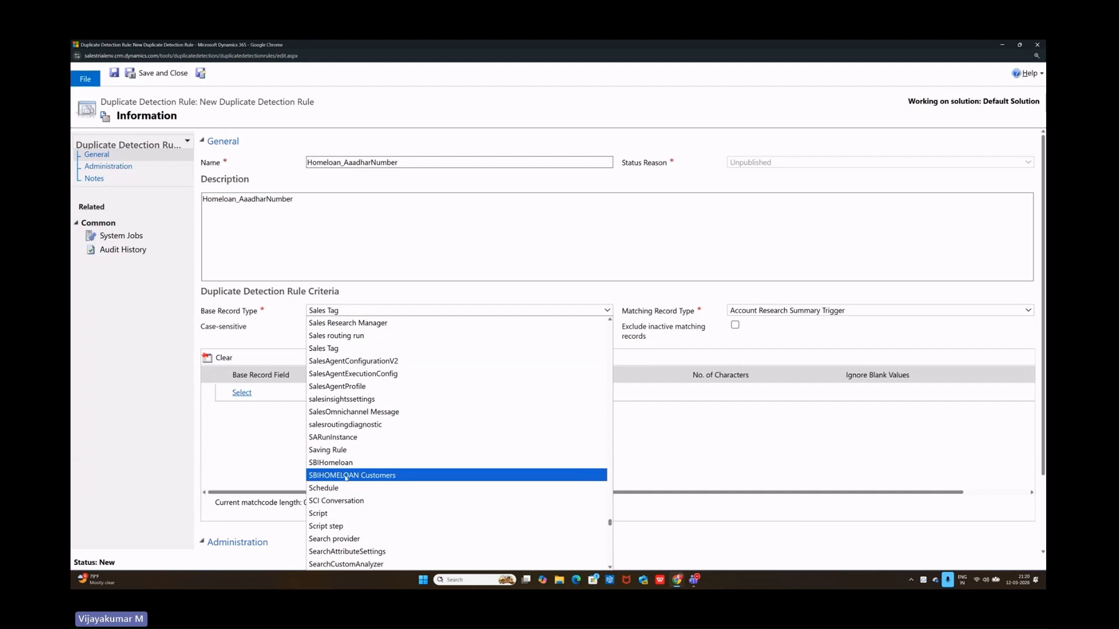
click(338, 460)
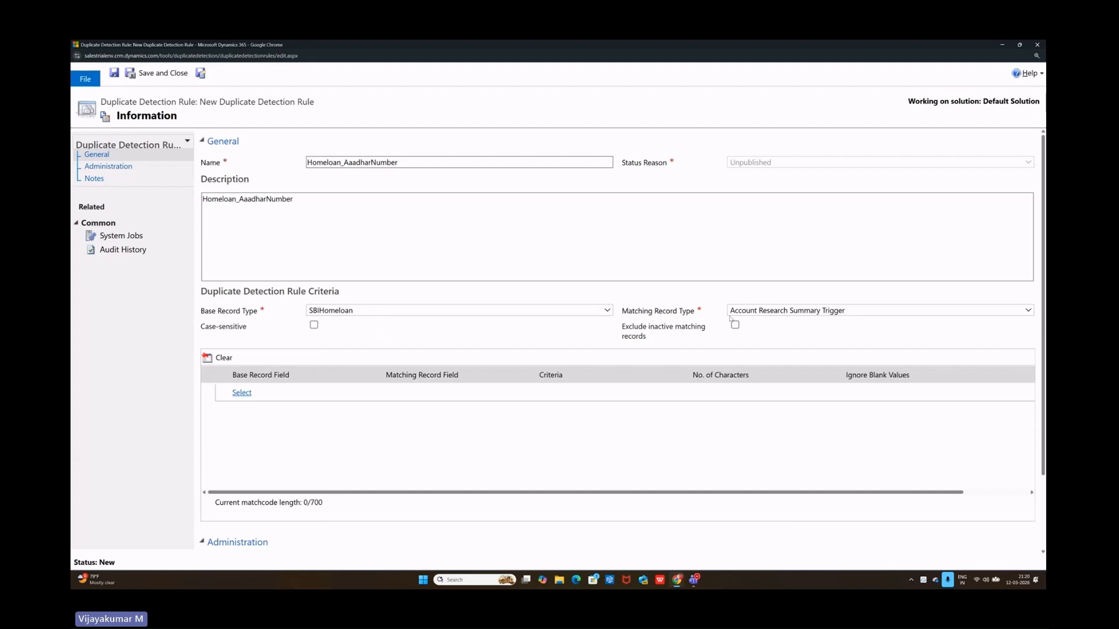
click(813, 315)
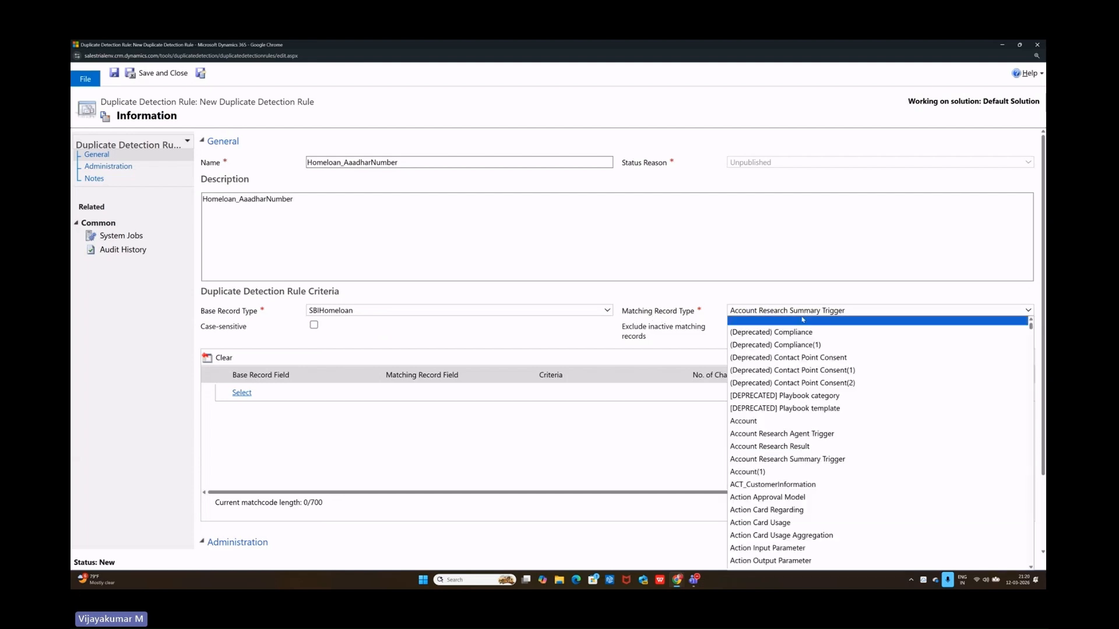
click(803, 321)
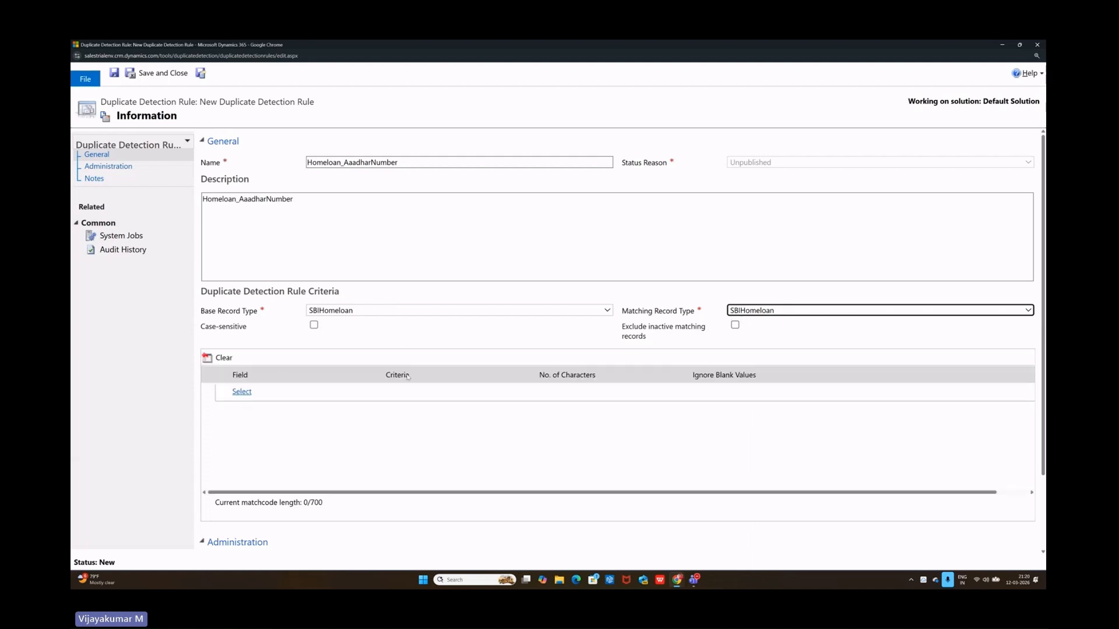
Add an Aadhaar Number criterion with Exact Match to the rule and save it
click(283, 391)
click(283, 390)
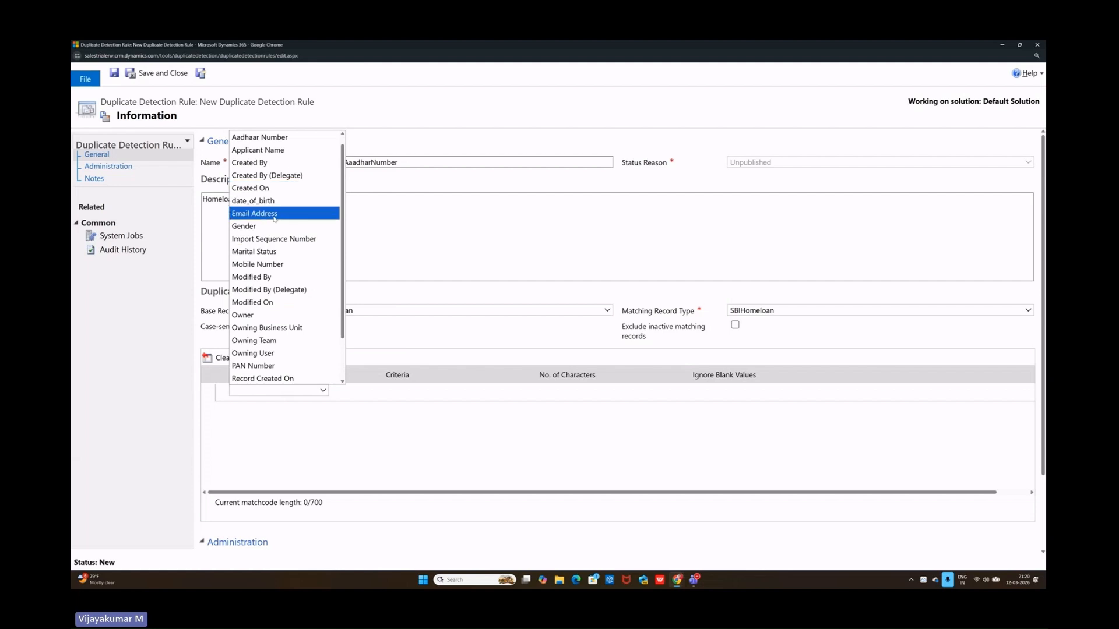
key(a)
click(278, 142)
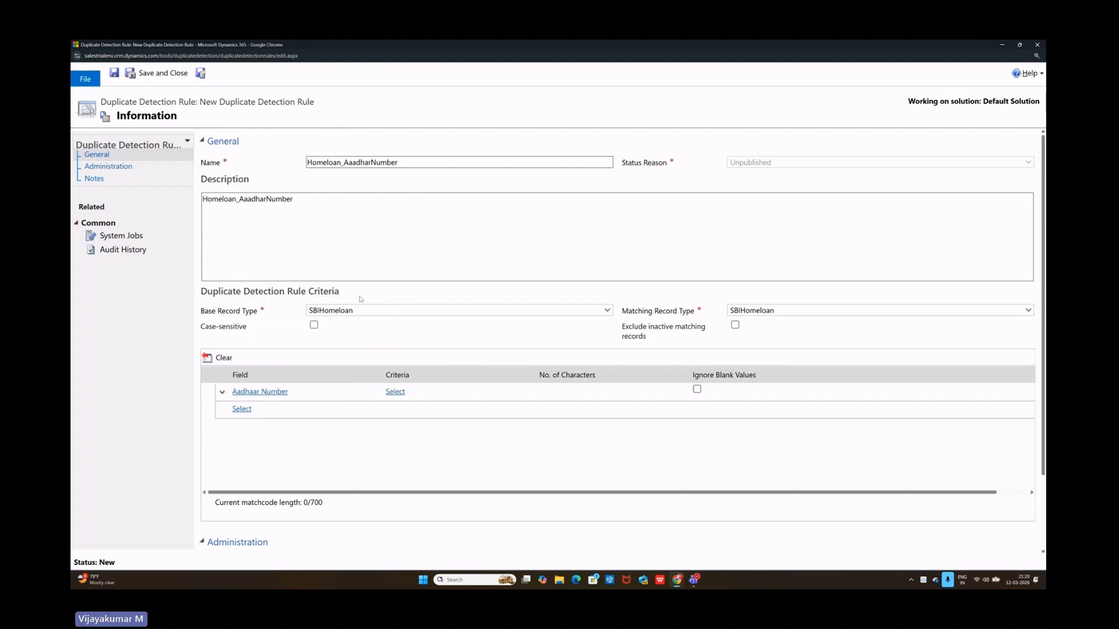
click(395, 390)
click(412, 390)
click(414, 403)
click(158, 75)
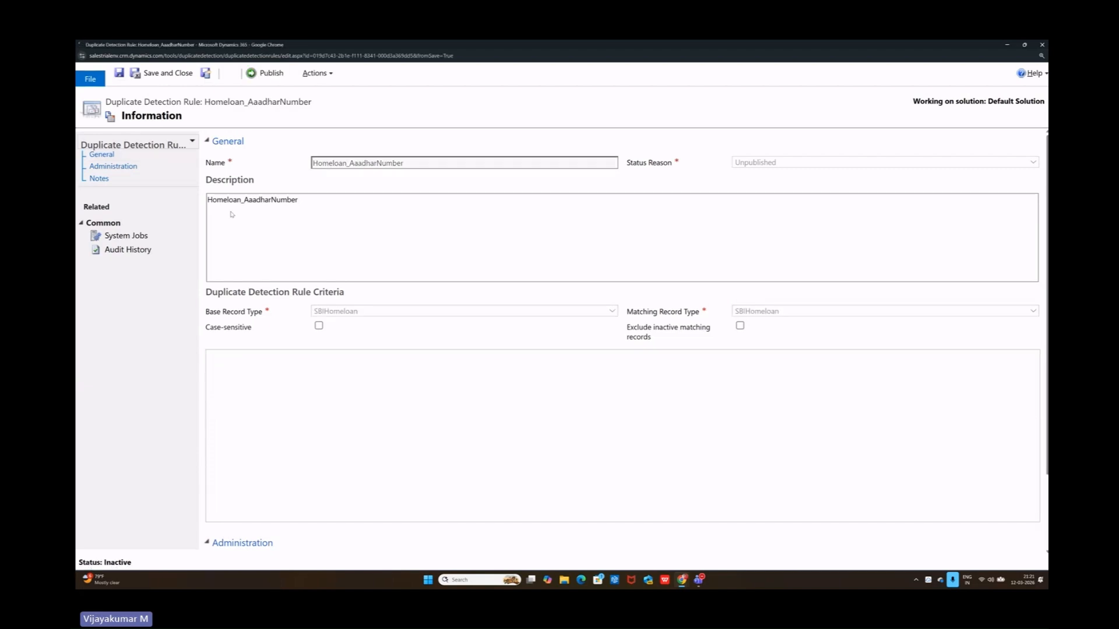
Publish the Homeloan_AaadharNumber rule and close its form
click(256, 76)
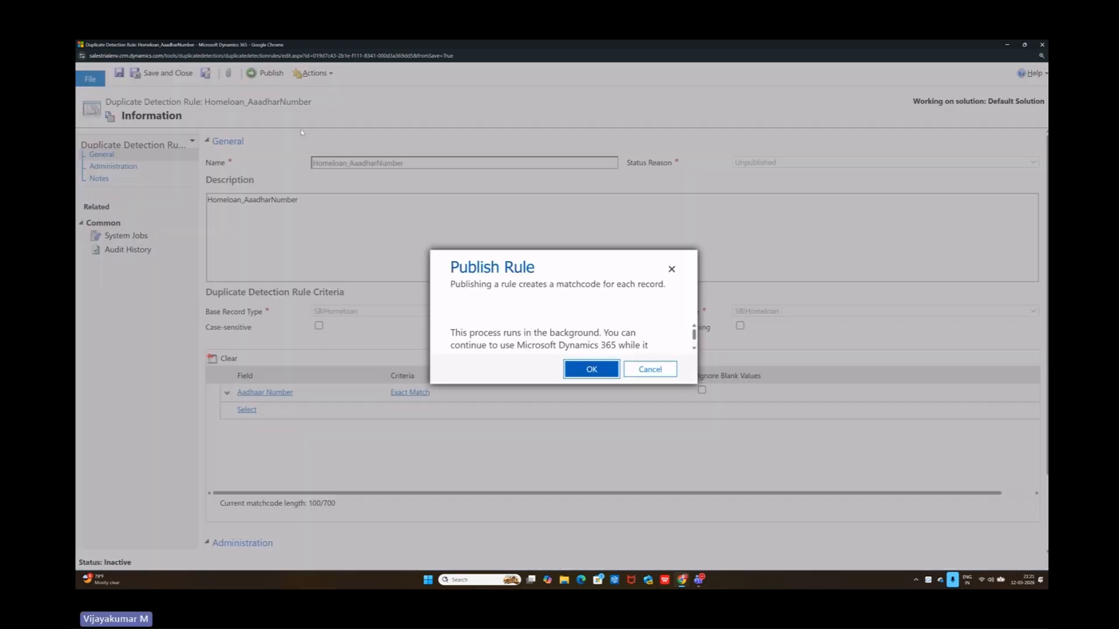
click(573, 362)
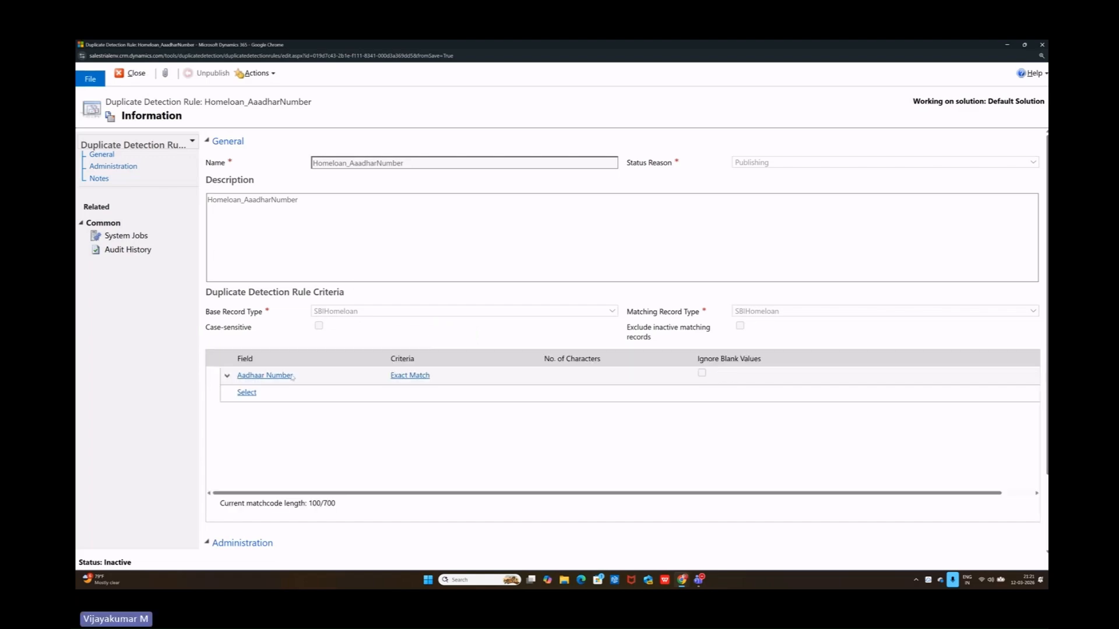
click(133, 73)
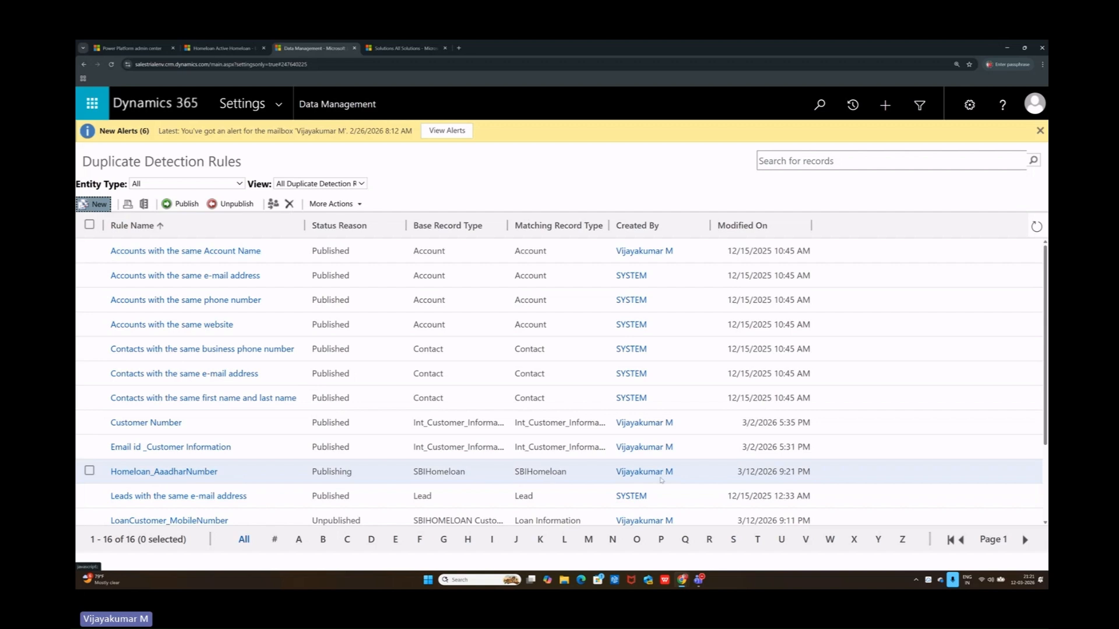
Reopen the Homeloan_AaadharNumber rule to check its status reason, and close it
click(355, 478)
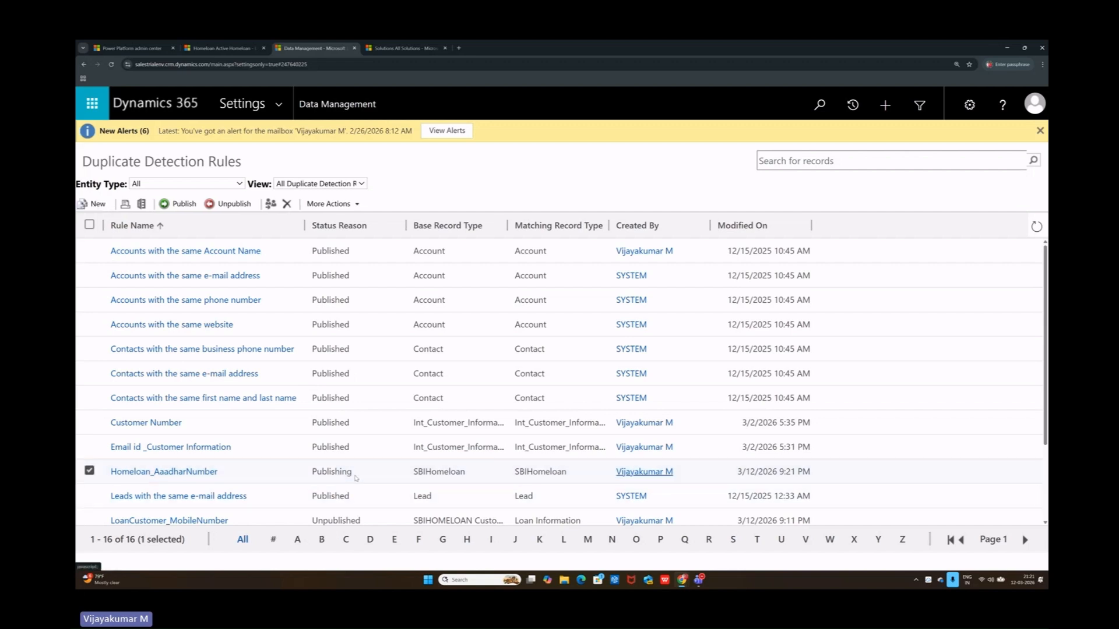
click(198, 476)
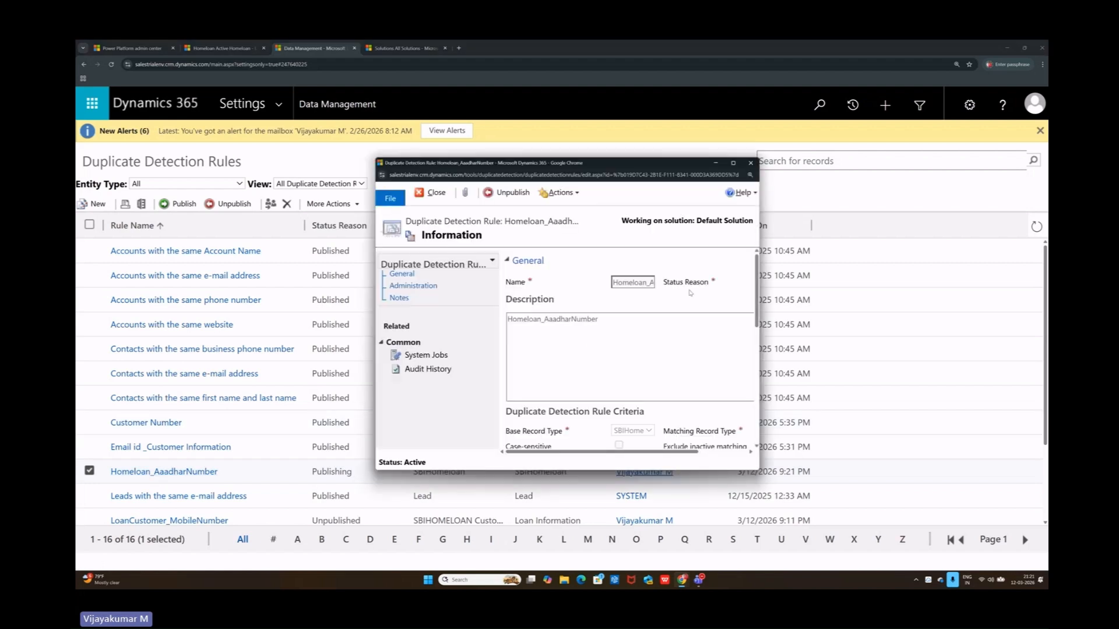
click(733, 164)
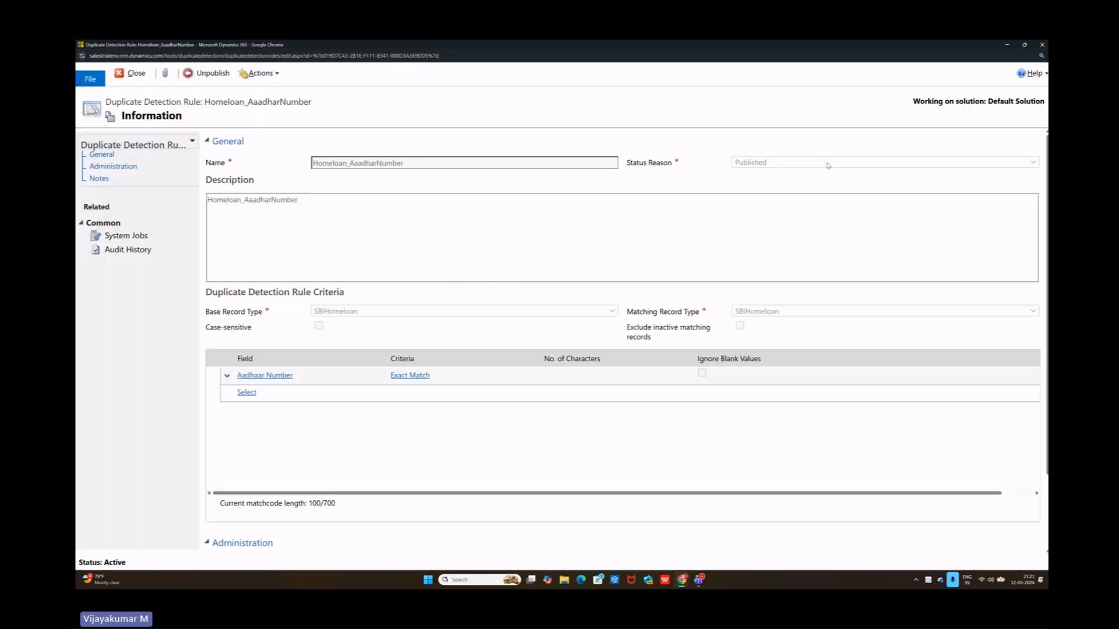
click(1040, 52)
click(133, 73)
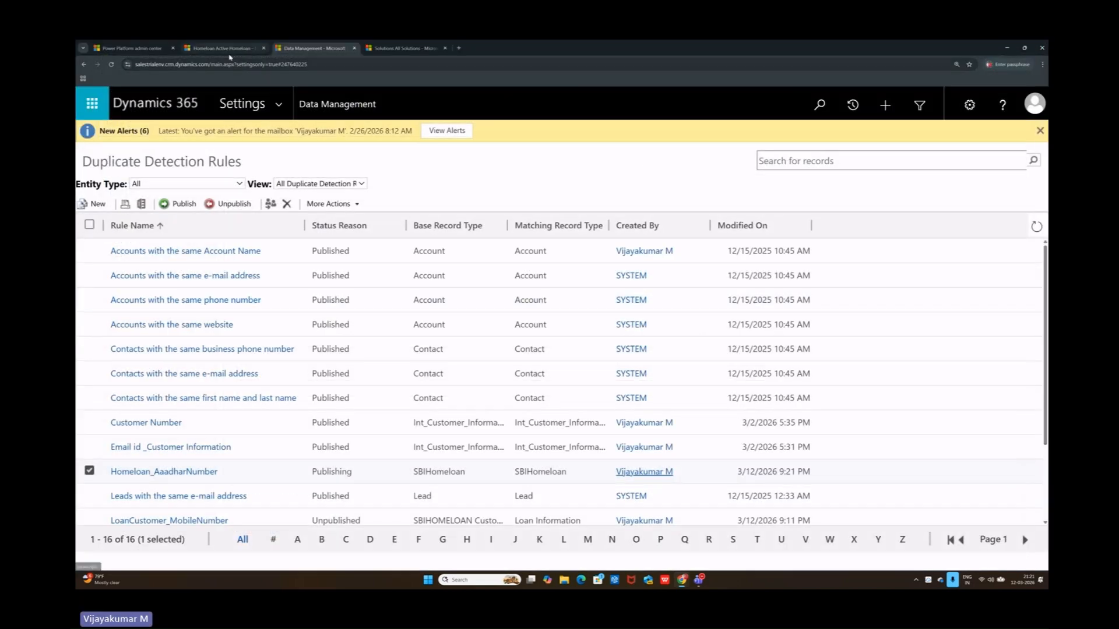
Look up the Aadhaar Number in the existing Homeloan applicant's record and return to the Active Homeloan list
click(221, 49)
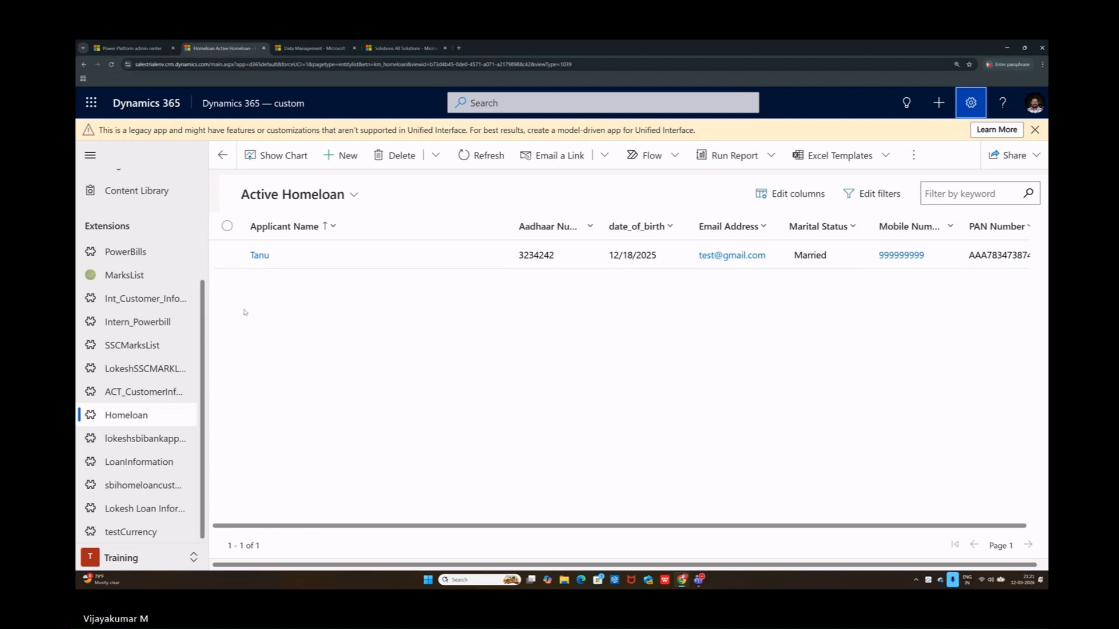
click(137, 415)
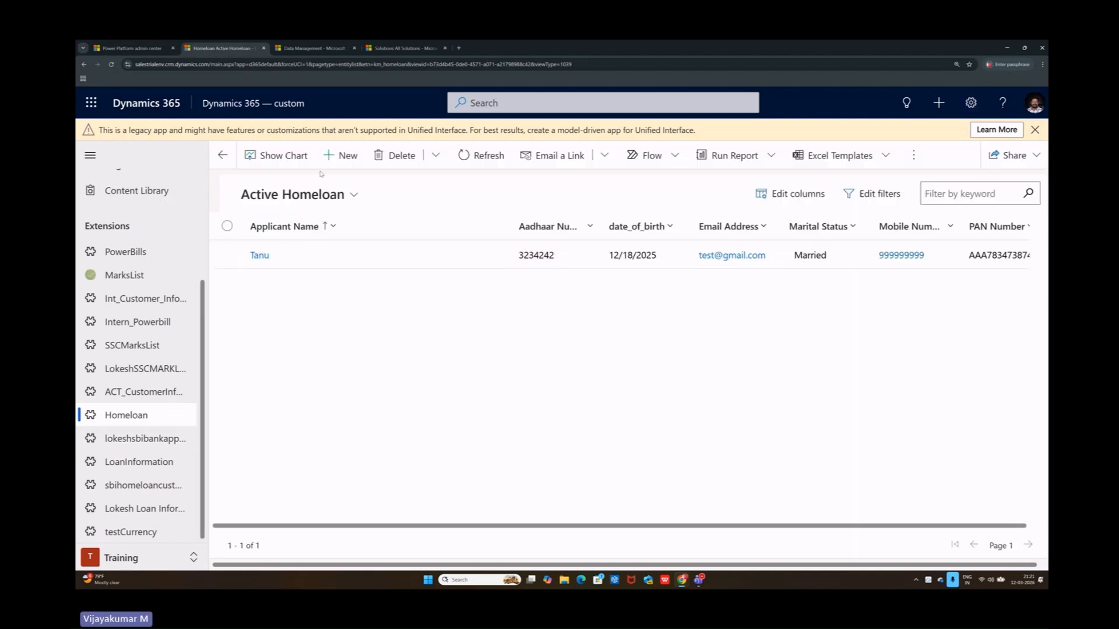
click(257, 258)
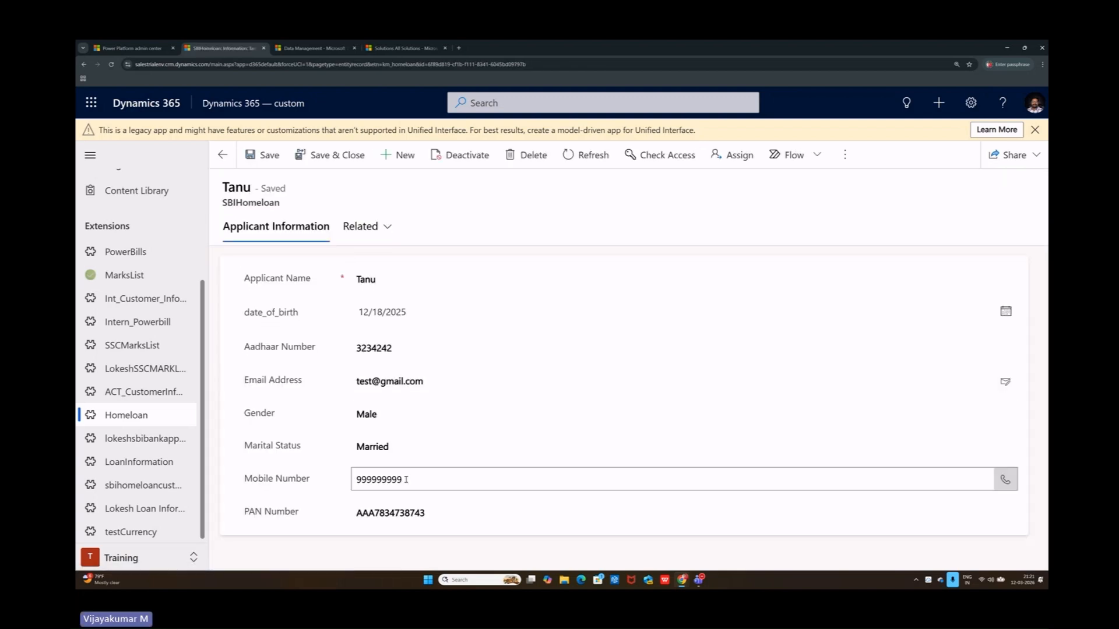
click(396, 352)
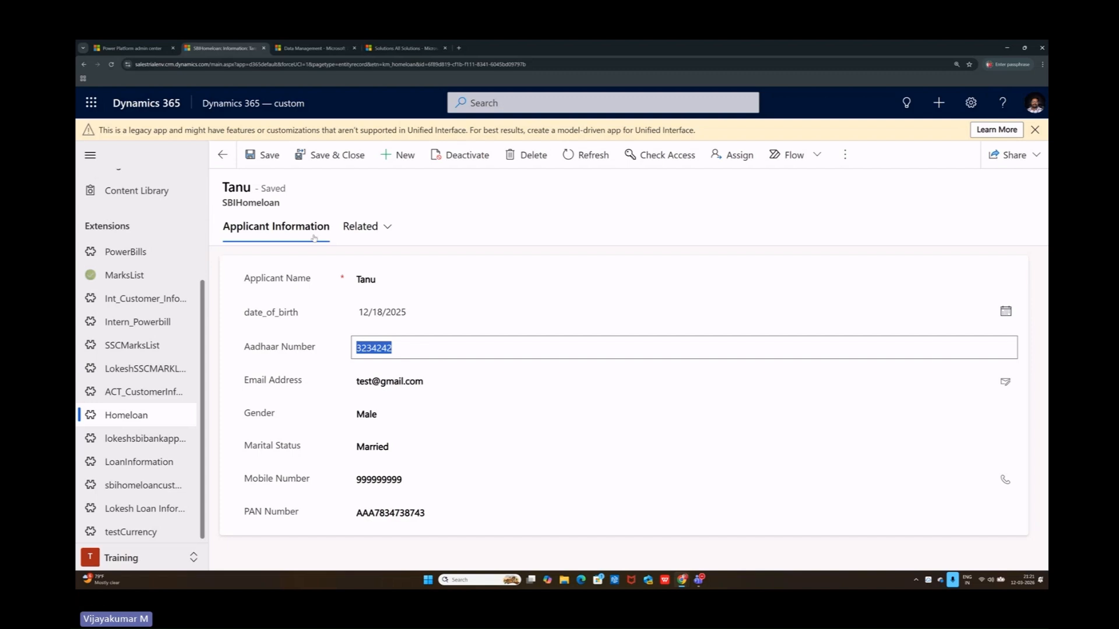
click(222, 155)
Create an SBIHomeloan record with a new applicant name and the existing applicant's Aadhaar number, saving it despite the duplicate check
click(344, 155)
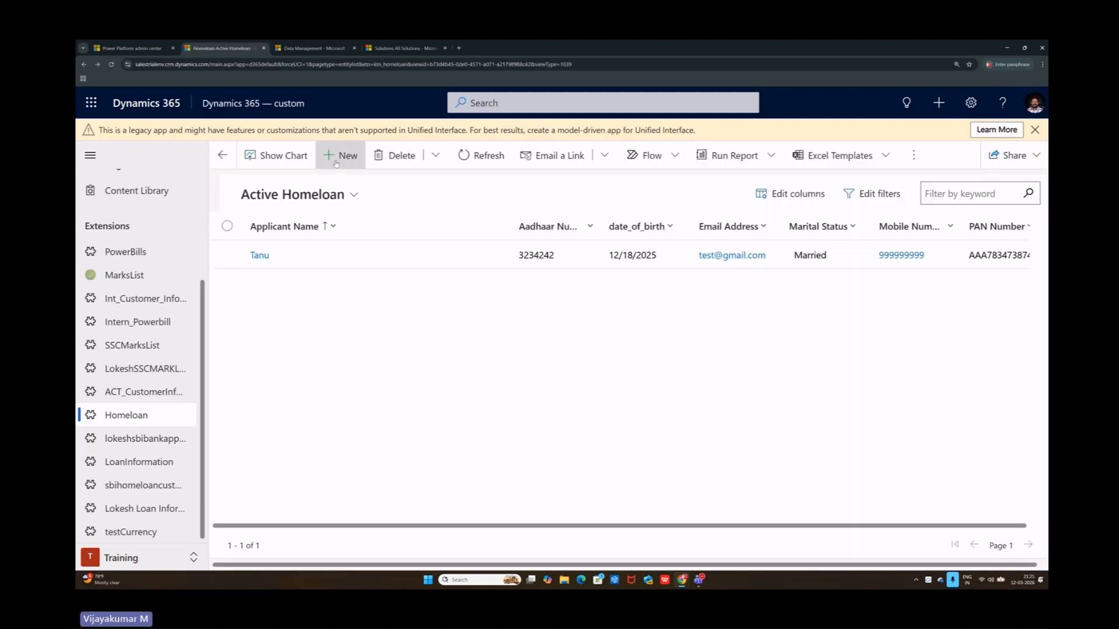
click(358, 266)
text(kk)
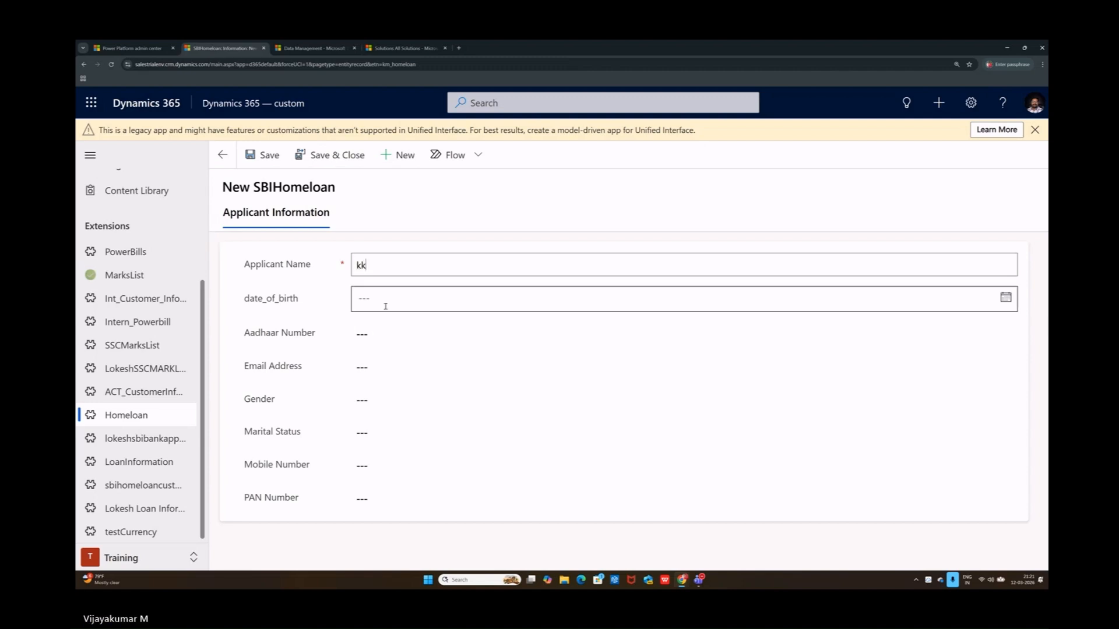
click(402, 334)
text(3234242)
click(263, 154)
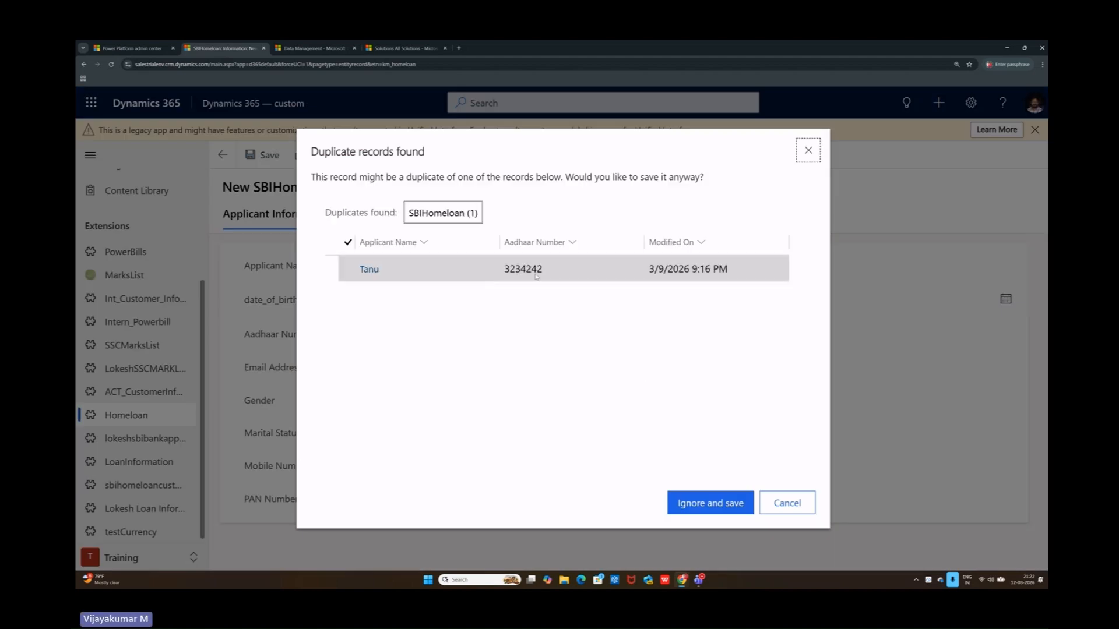
click(717, 506)
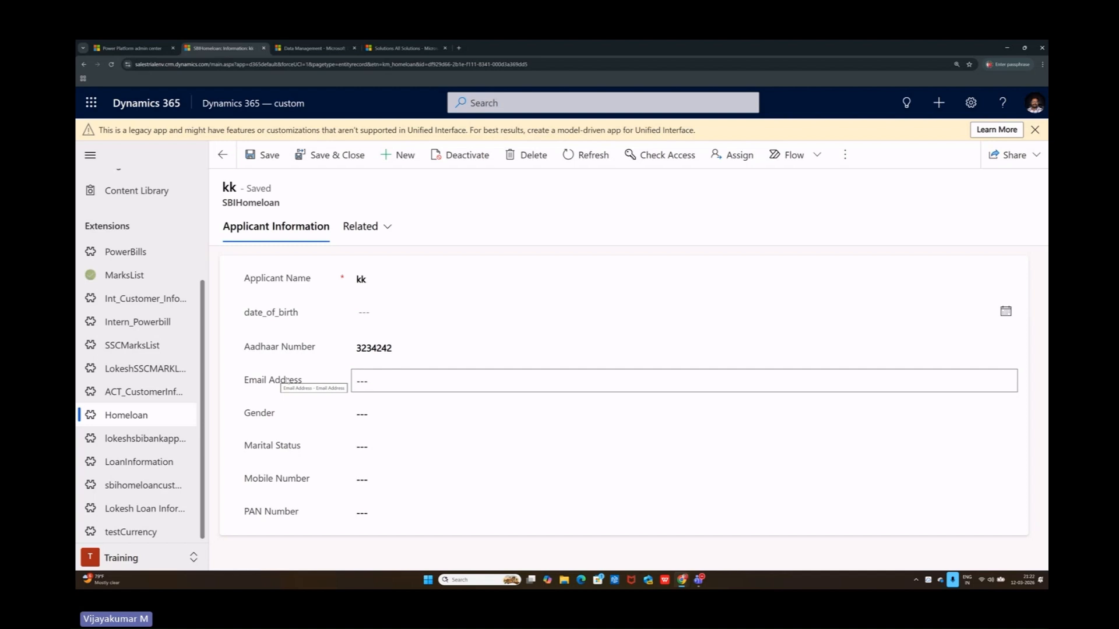
Close the Homeloan record's page and open the Settings areas from the Duplicate Detection Rules page
click(265, 48)
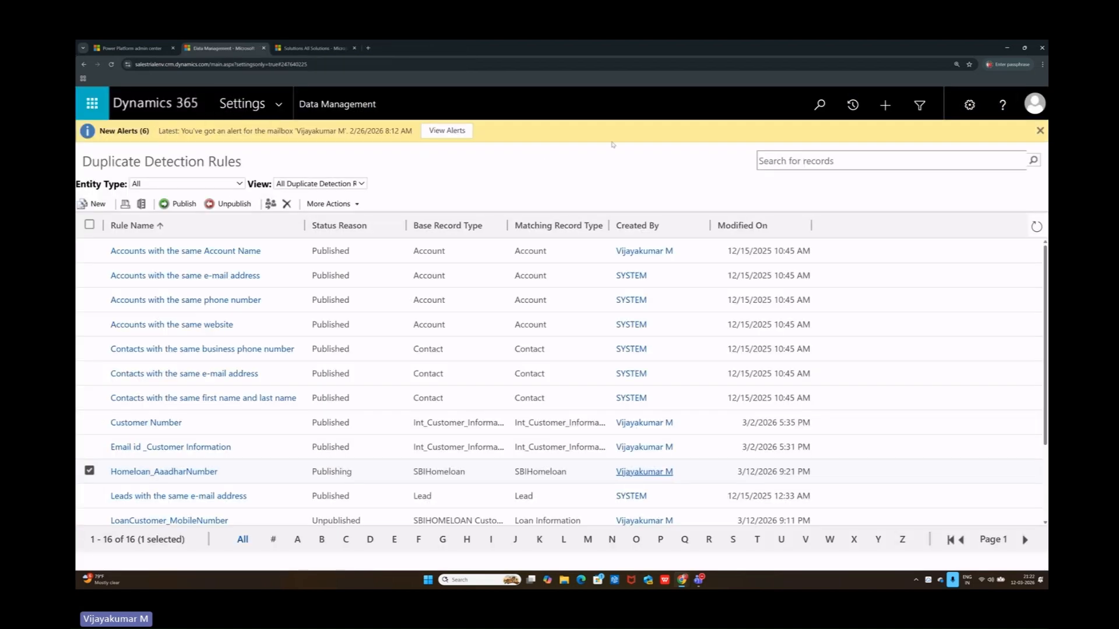
click(279, 105)
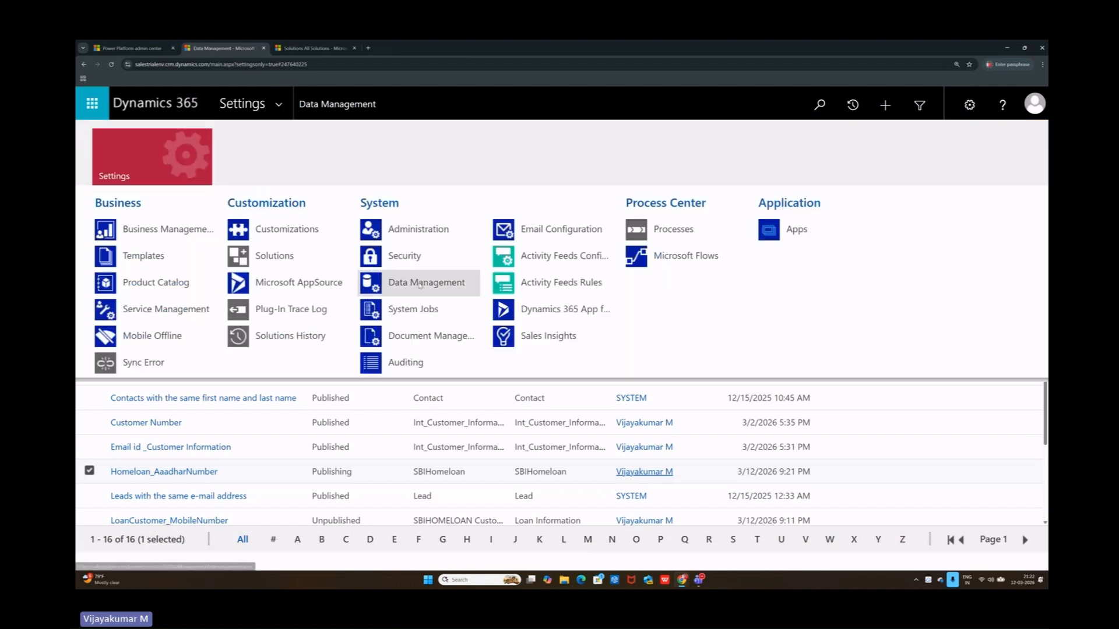